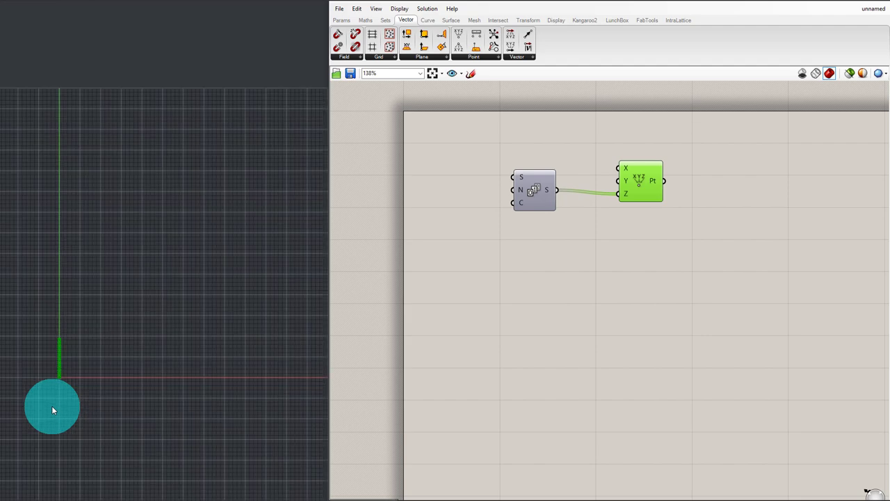
# - Add a number slider set to 20, wire it to the Series component's step input N, and space the components apart
pyautogui.doubleClick(516, 276)
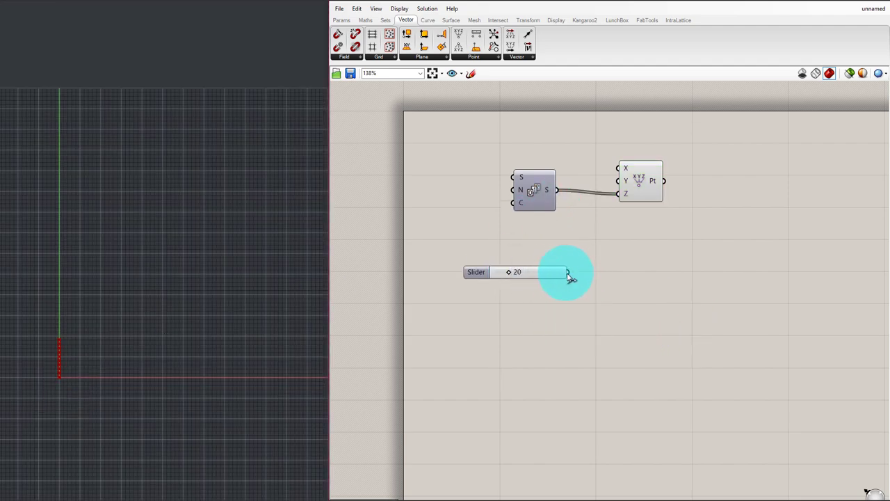
pyautogui.moveTo(568, 277); pyautogui.dragTo(512, 192)
pyautogui.moveTo(657, 182); pyautogui.dragTo(869, 181)
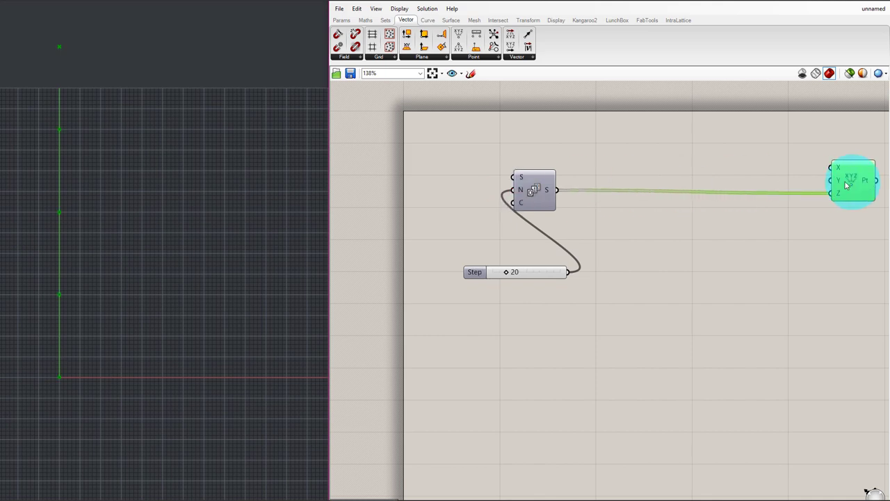
pyautogui.moveTo(530, 191); pyautogui.dragTo(656, 210)
# - Make the normal red preview colour opaque at alpha 255 and the selected green one opaque in the document preview settings
pyautogui.click(862, 74)
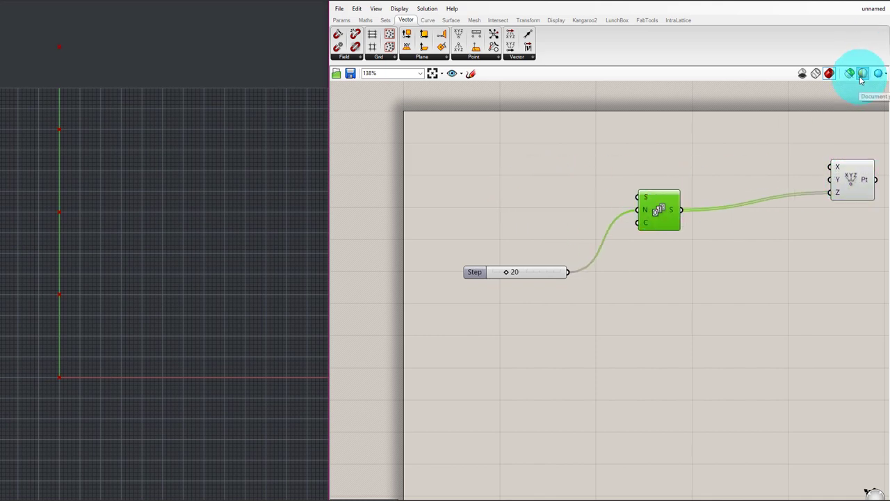
pyautogui.click(860, 76)
pyautogui.moveTo(812, 142); pyautogui.dragTo(885, 142)
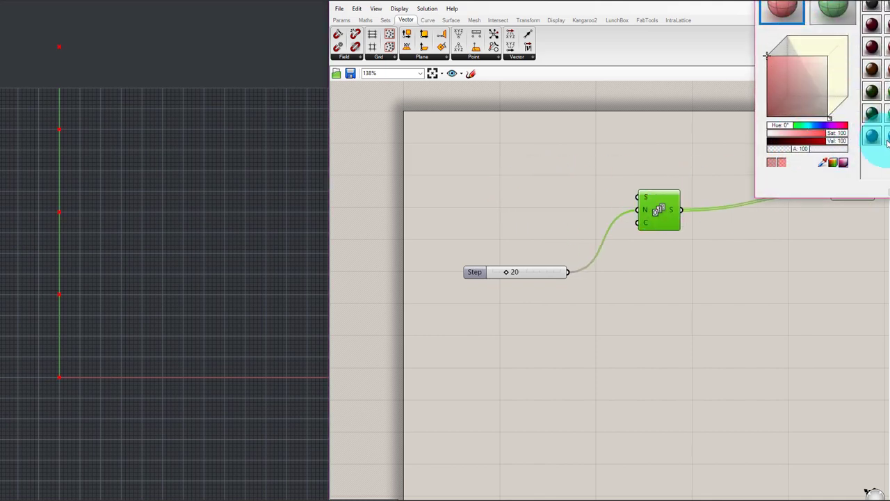
pyautogui.moveTo(801, 149); pyautogui.dragTo(889, 151)
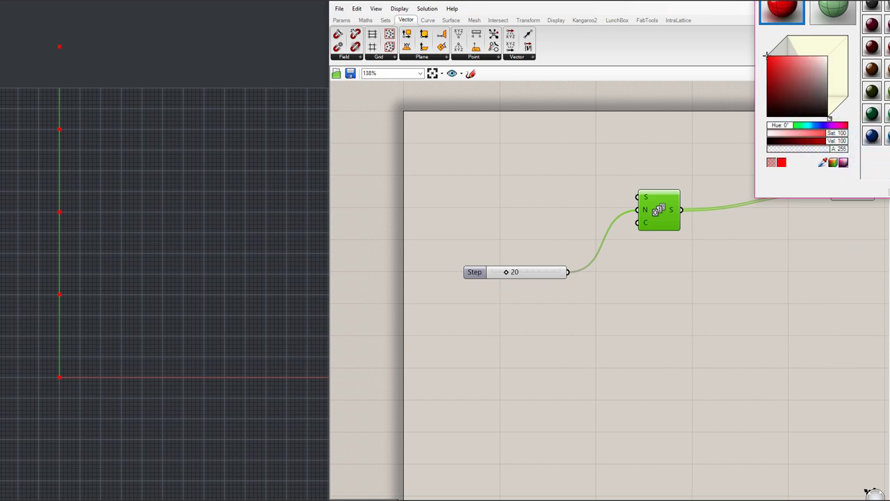
pyautogui.click(834, 11)
pyautogui.moveTo(812, 142); pyautogui.dragTo(883, 153)
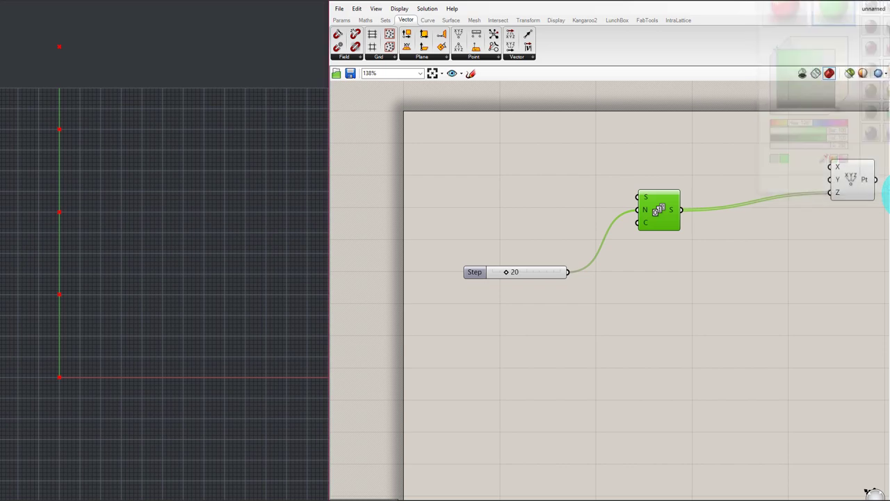
# - Create a second slider below the Step slider, set it to 8, and wire it to the Series count input C
pyautogui.click(573, 278)
pyautogui.moveTo(544, 277); pyautogui.dragTo(556, 245)
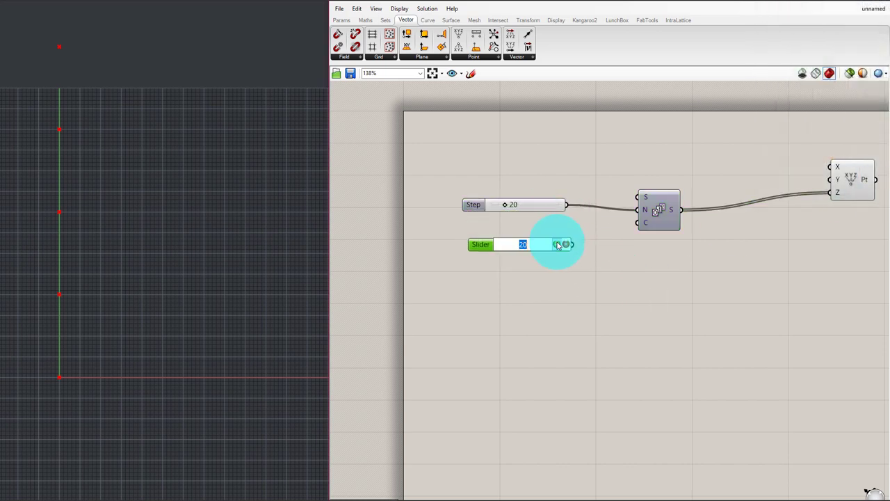
pyautogui.press('Return')
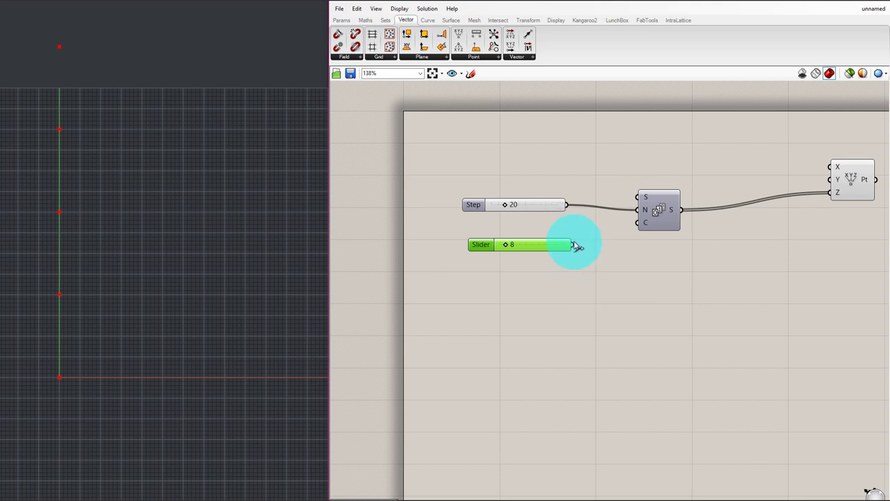
pyautogui.moveTo(574, 244); pyautogui.dragTo(637, 223)
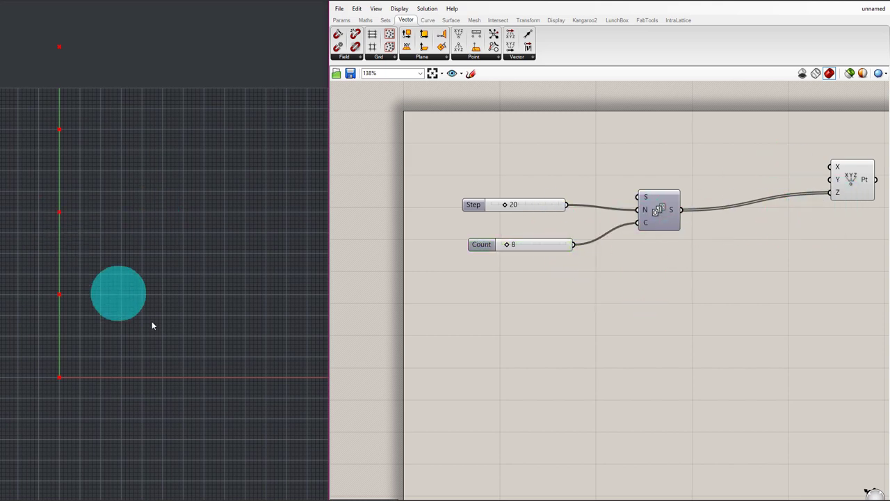
# - Hide the construction grid in the viewport and highlight the points from the Construct Point component for viewing
pyautogui.scroll(-10, 164, 324)
pyautogui.scroll(8, 185, 210)
pyautogui.scroll(-2, 188, 281)
pyautogui.scroll(-2, 185, 240)
pyautogui.scroll(4, 185, 315)
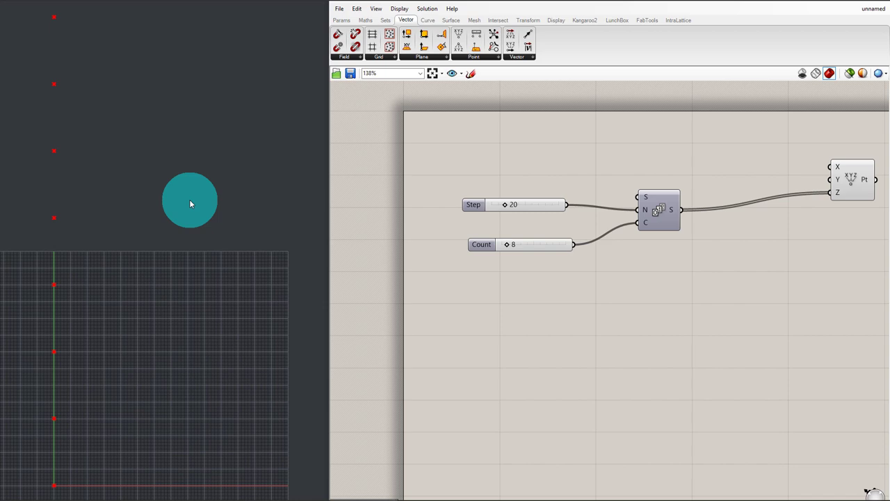
pyautogui.press('F7')
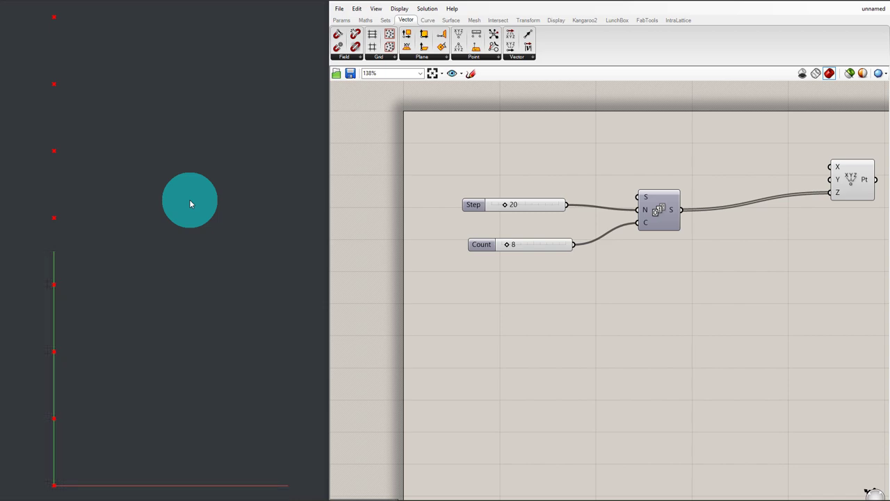
pyautogui.scroll(-3, 222, 199)
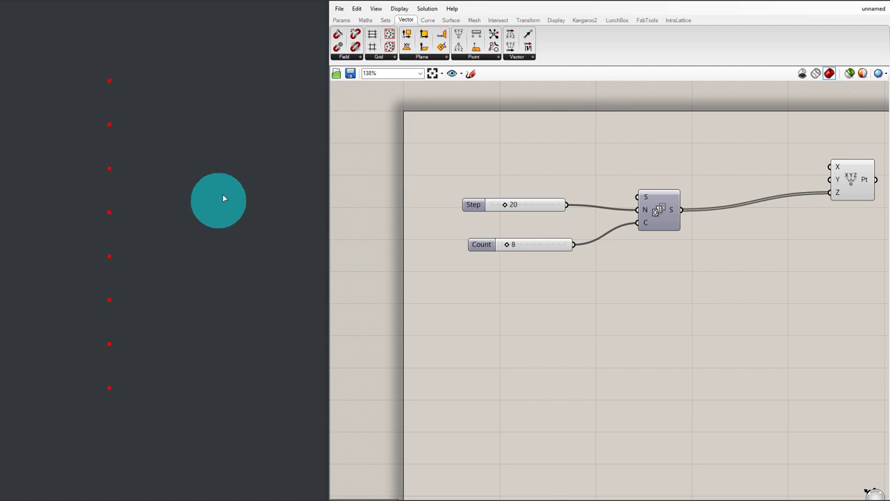
pyautogui.scroll(2, 94, 159)
pyautogui.click(845, 182)
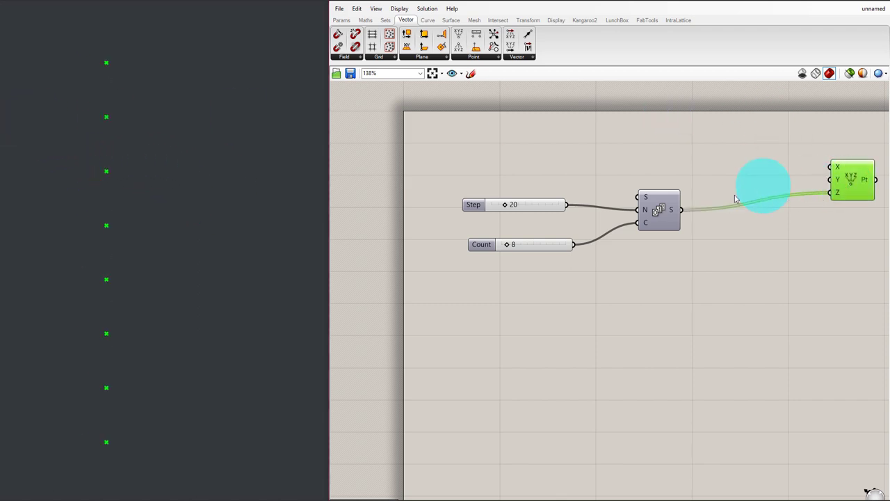
pyautogui.click(564, 164)
# - Arrange the Step and Count sliders close beside the inputs of the Series component
pyautogui.moveTo(526, 209); pyautogui.dragTo(545, 197)
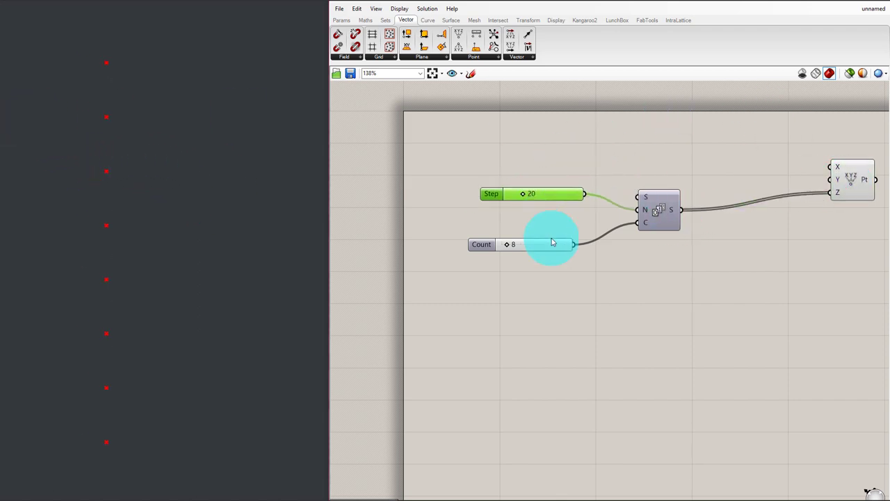
pyautogui.moveTo(552, 238); pyautogui.dragTo(570, 201)
pyautogui.moveTo(655, 209); pyautogui.dragTo(630, 189)
pyautogui.scroll(-2, 503, 272)
pyautogui.moveTo(503, 272); pyautogui.dragTo(386, 294, button='right')
pyautogui.scroll(2, 417, 257)
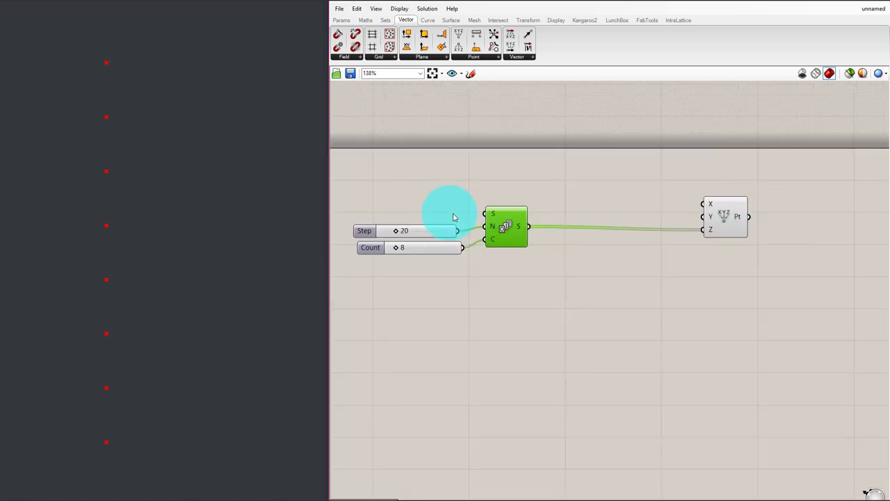
pyautogui.moveTo(507, 224)
pyautogui.mouseDown()
pyautogui.moveTo(511, 232)
pyautogui.moveTo(507, 224)
pyautogui.mouseUp()
# - Add a Panel to the canvas, connect the Series output to it, and enlarge it to show the full number list
pyautogui.click(340, 19)
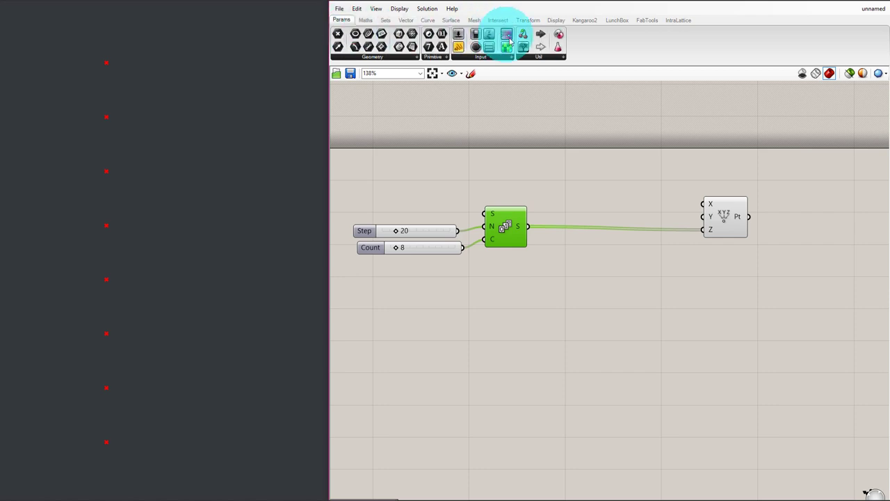
pyautogui.click(503, 59)
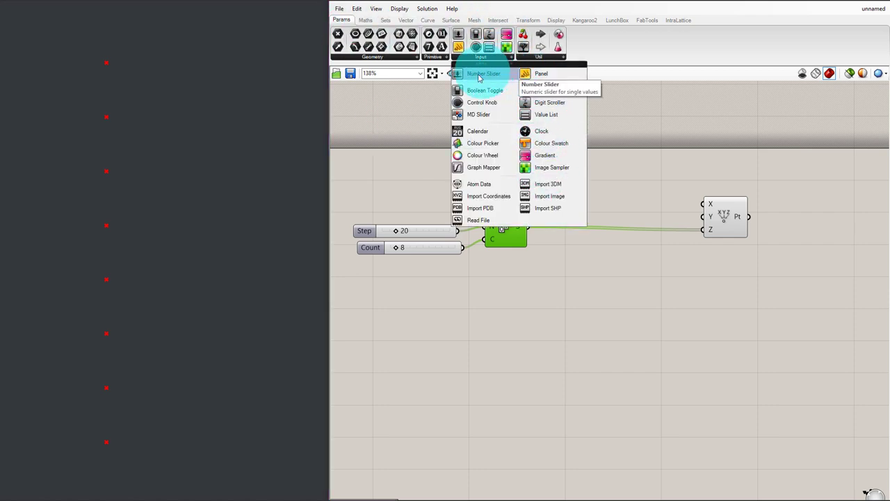
pyautogui.click(542, 74)
pyautogui.click(700, 316)
pyautogui.moveTo(699, 317); pyautogui.dragTo(688, 298)
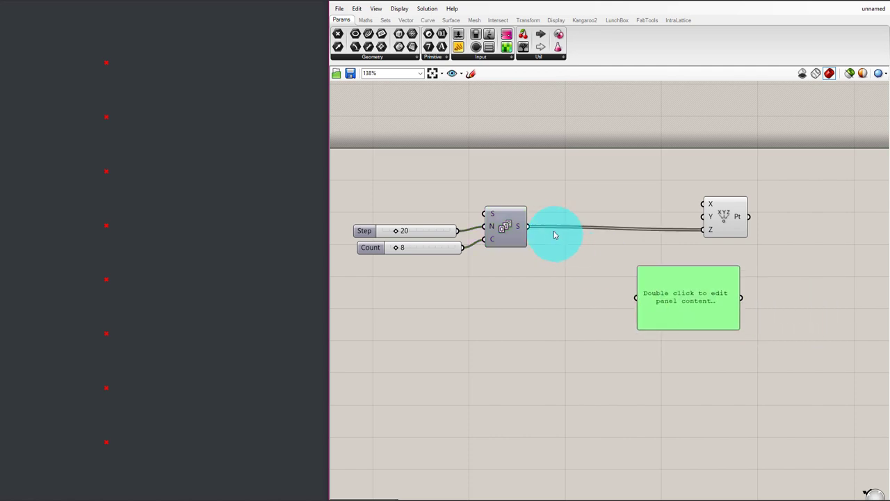
pyautogui.moveTo(535, 226); pyautogui.dragTo(636, 298)
pyautogui.moveTo(683, 327); pyautogui.dragTo(644, 433)
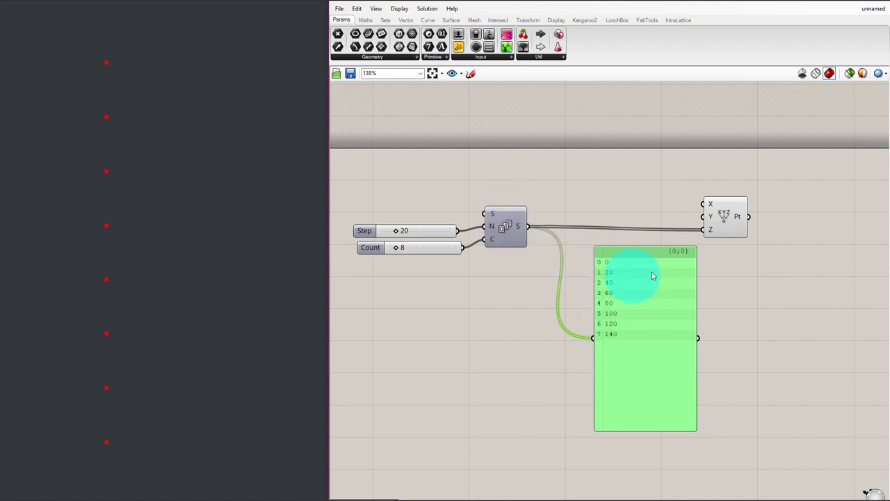
# - Highlight the constructed points for comparison and move the panel directly below the Construct Point component
pyautogui.click(715, 233)
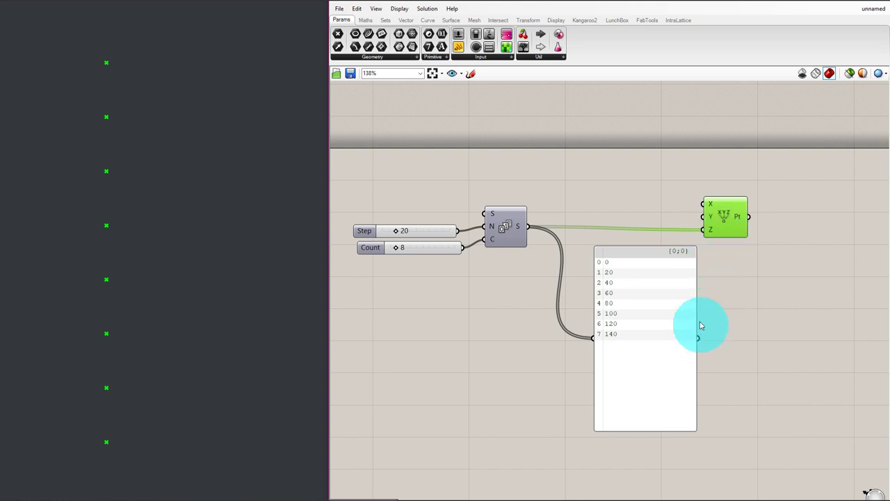
pyautogui.moveTo(653, 287); pyautogui.dragTo(704, 313)
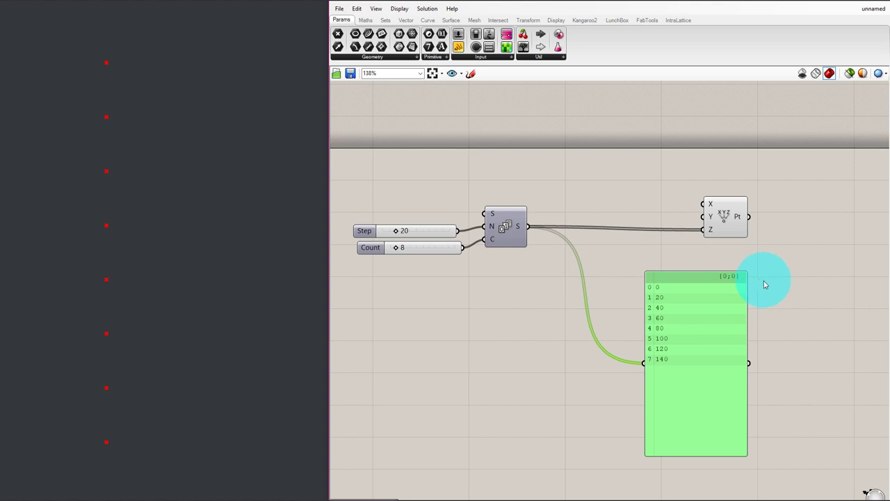
pyautogui.moveTo(691, 278)
pyautogui.mouseDown()
pyautogui.moveTo(739, 280)
pyautogui.moveTo(691, 282)
pyautogui.mouseUp()
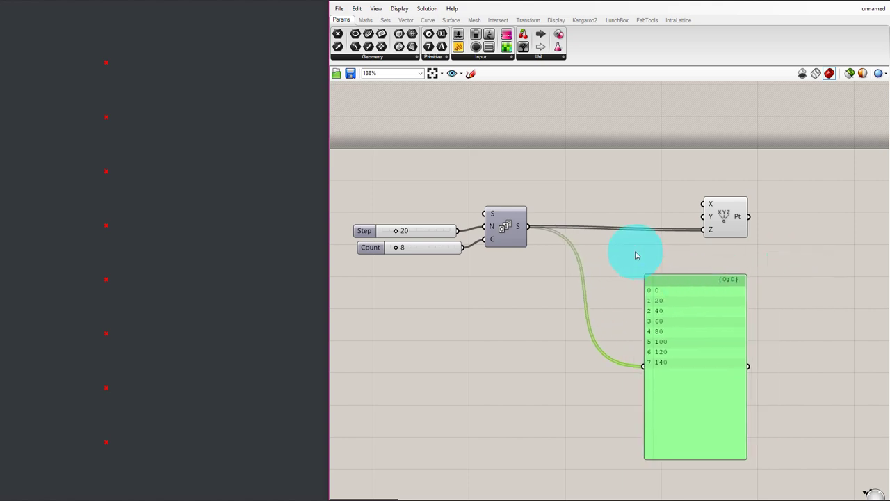
# - Add a Param Viewer above the Series-to-point wire and connect the Series output to it
pyautogui.click(523, 48)
pyautogui.click(791, 342)
pyautogui.moveTo(754, 327); pyautogui.dragTo(607, 137)
pyautogui.moveTo(528, 226); pyautogui.dragTo(622, 205)
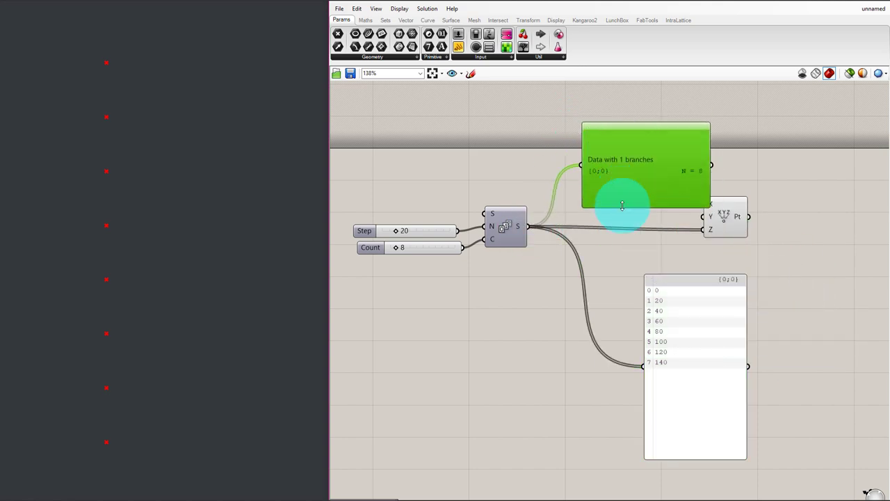
# - Inspect the data structure as a tree diagram in the Param Viewer and delete the viewer
pyautogui.scroll(5, 644, 144)
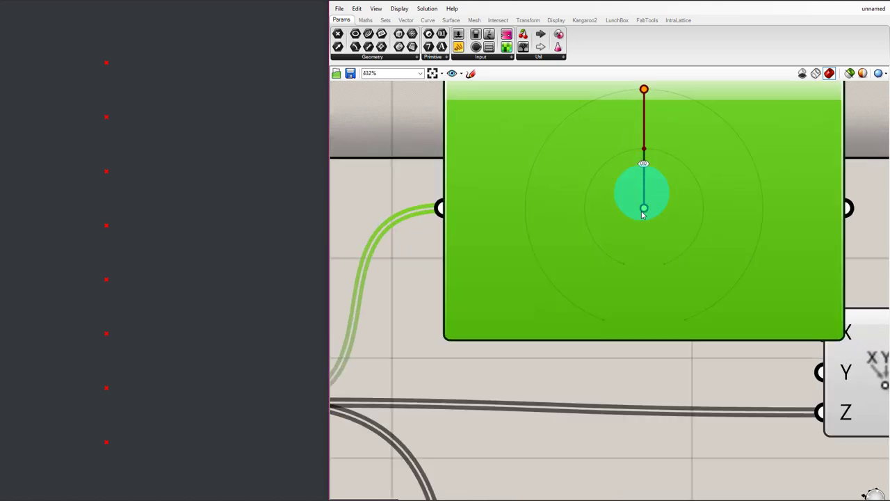
pyautogui.moveTo(639, 91); pyautogui.dragTo(635, 130, button='right')
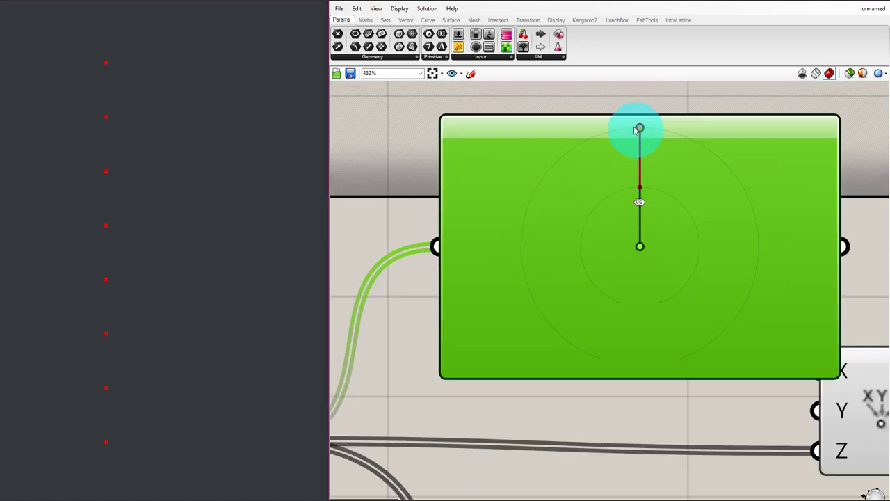
pyautogui.click(639, 128)
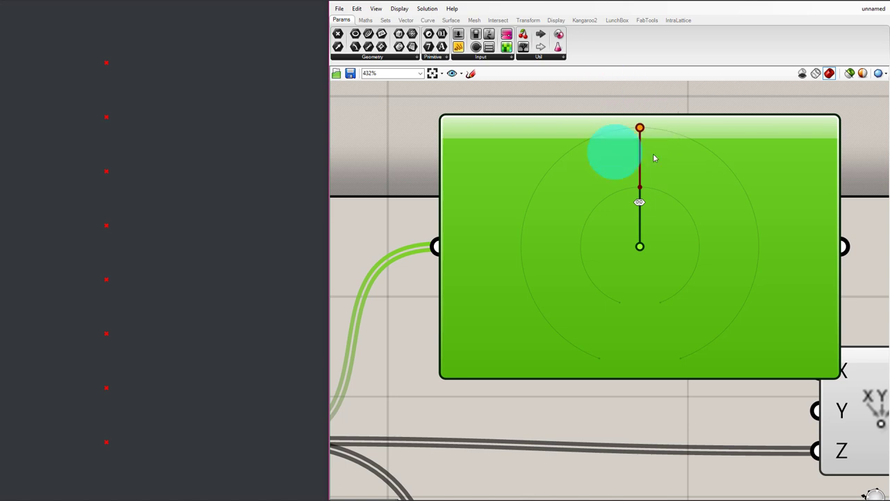
pyautogui.scroll(-7, 609, 167)
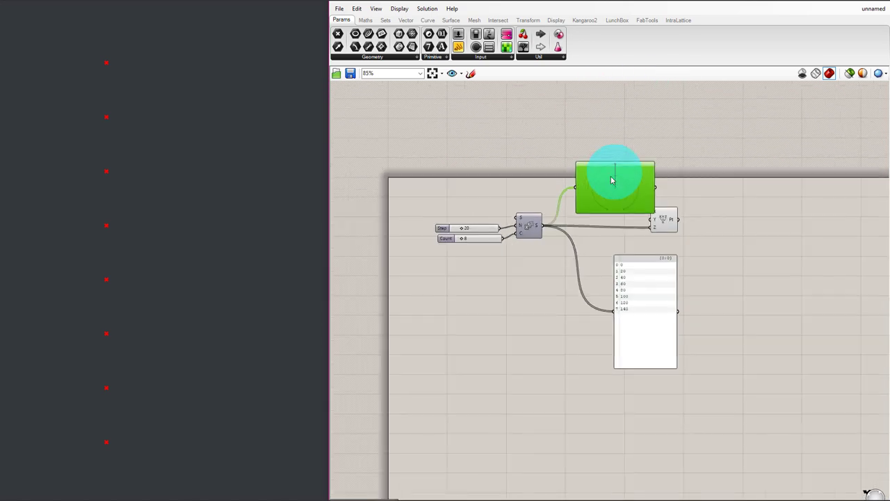
pyautogui.moveTo(631, 167)
pyautogui.mouseDown()
pyautogui.moveTo(622, 170)
pyautogui.moveTo(648, 164)
pyautogui.mouseUp()
pyautogui.scroll(3, 648, 164)
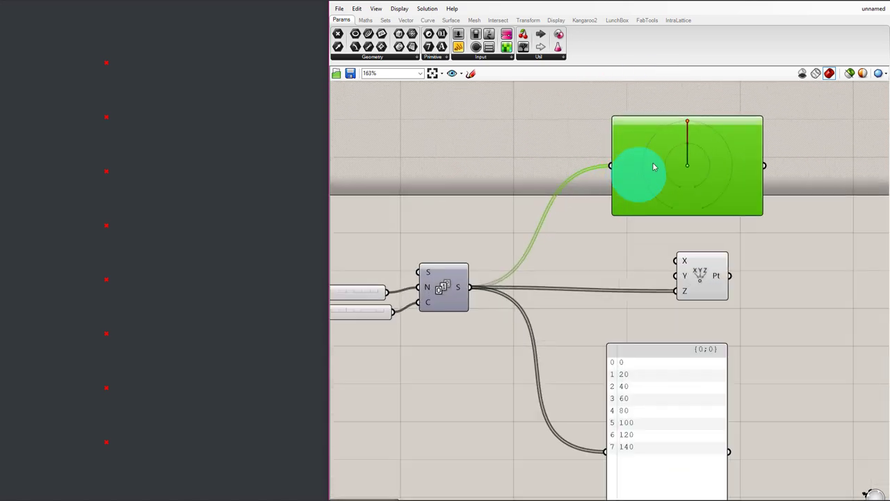
pyautogui.press('Delete')
pyautogui.scroll(-3, 671, 198)
pyautogui.scroll(2, 672, 306)
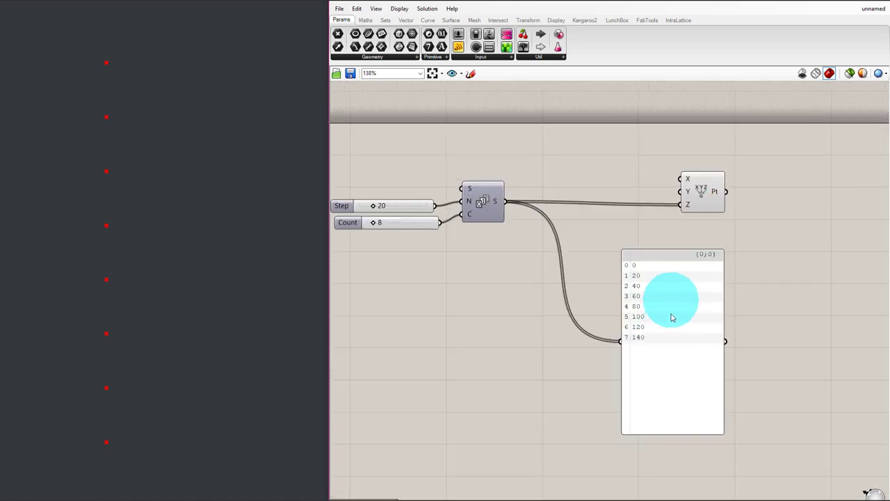
# - Move the panel lower and the Construct Point component closer to Series, and highlight its points for checking
pyautogui.moveTo(672, 298); pyautogui.dragTo(640, 353)
pyautogui.moveTo(699, 189); pyautogui.dragTo(617, 188)
pyautogui.click(686, 188)
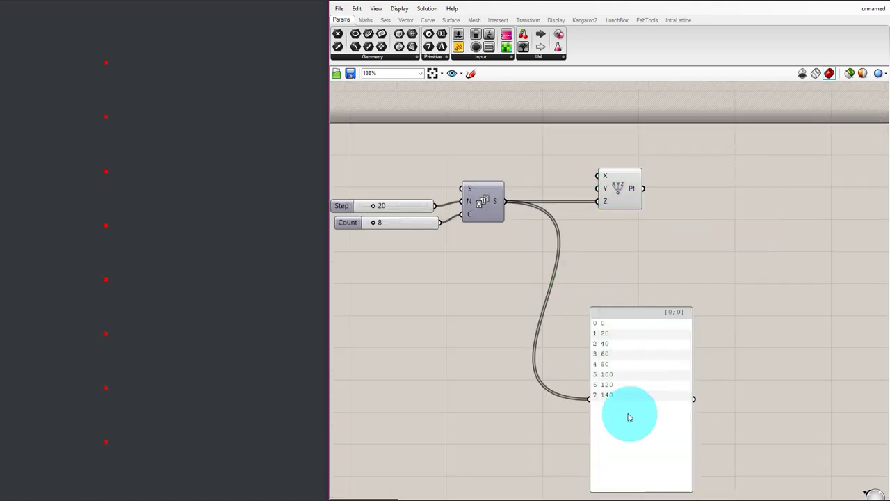
pyautogui.click(634, 201)
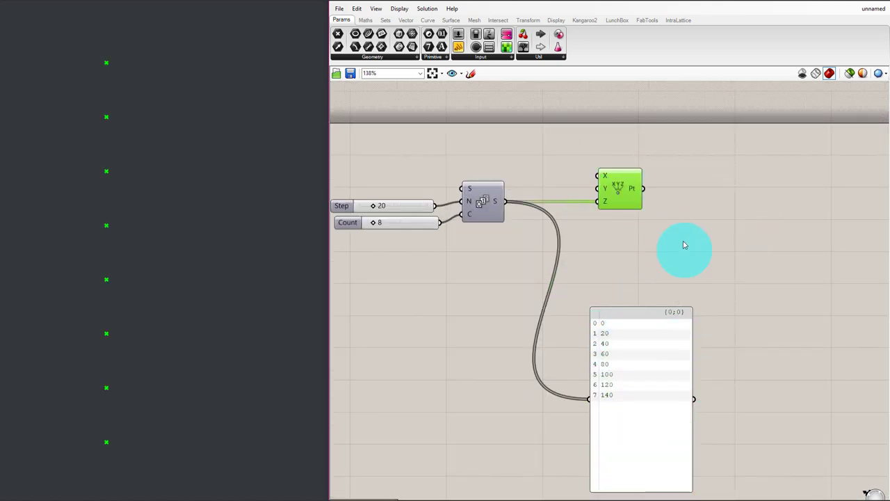
pyautogui.click(688, 181)
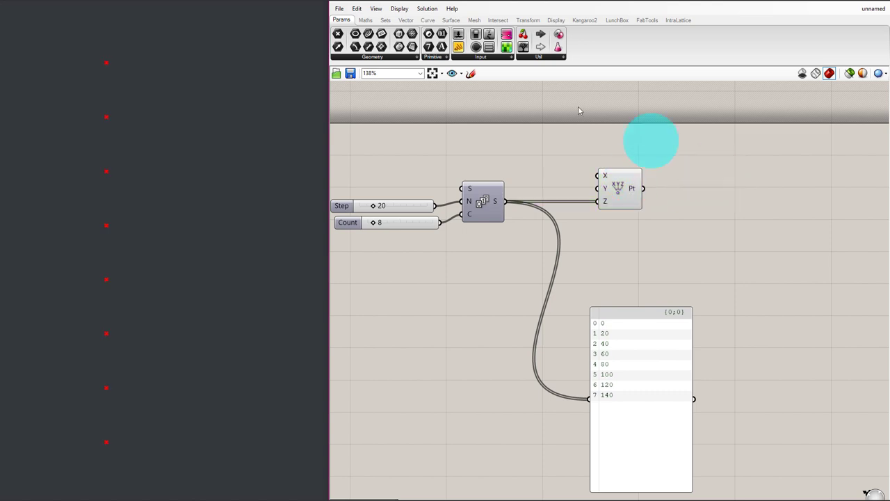
# - Add a List Item component beside Construct Point and feed the point output into its list input L
pyautogui.click(383, 21)
pyautogui.click(351, 56)
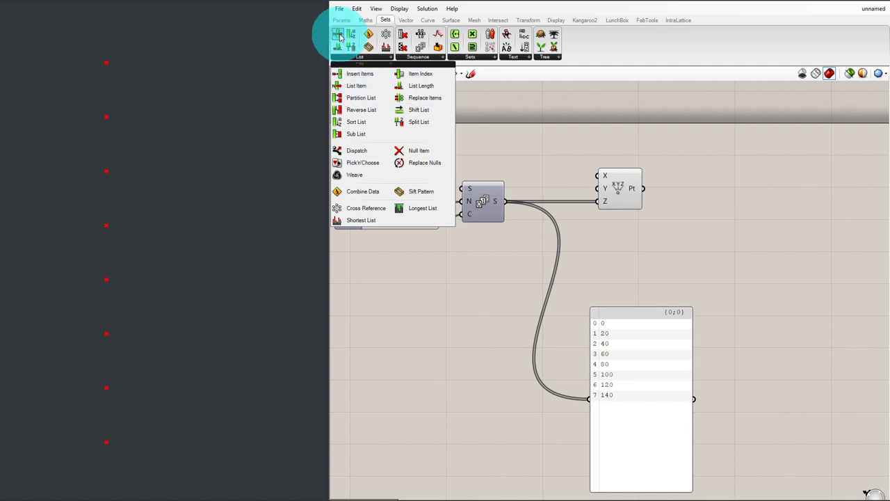
pyautogui.moveTo(338, 36); pyautogui.dragTo(781, 202)
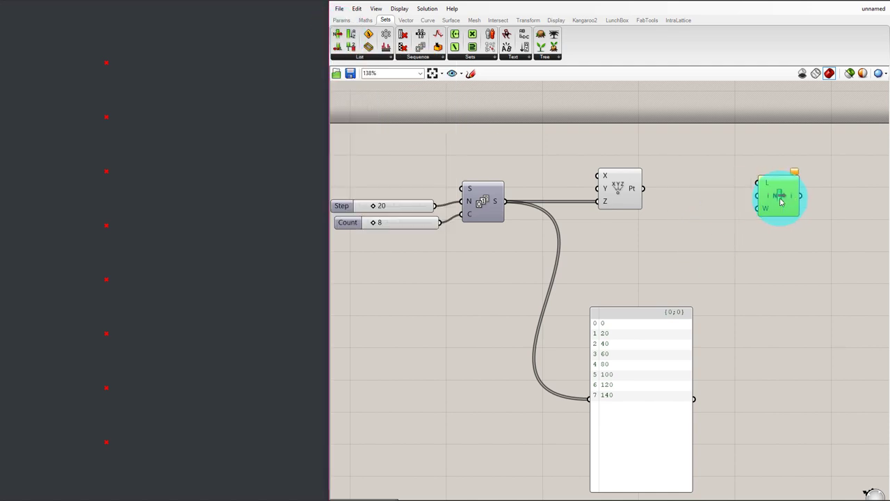
pyautogui.moveTo(643, 189); pyautogui.dragTo(744, 184)
pyautogui.moveTo(760, 192)
pyautogui.mouseDown()
pyautogui.moveTo(758, 209)
pyautogui.moveTo(754, 192)
pyautogui.mouseUp()
# - Hide the Construct Point preview and select List Item to highlight only the point it extracts
pyautogui.click(613, 189)
pyautogui.middleClick(610, 189)
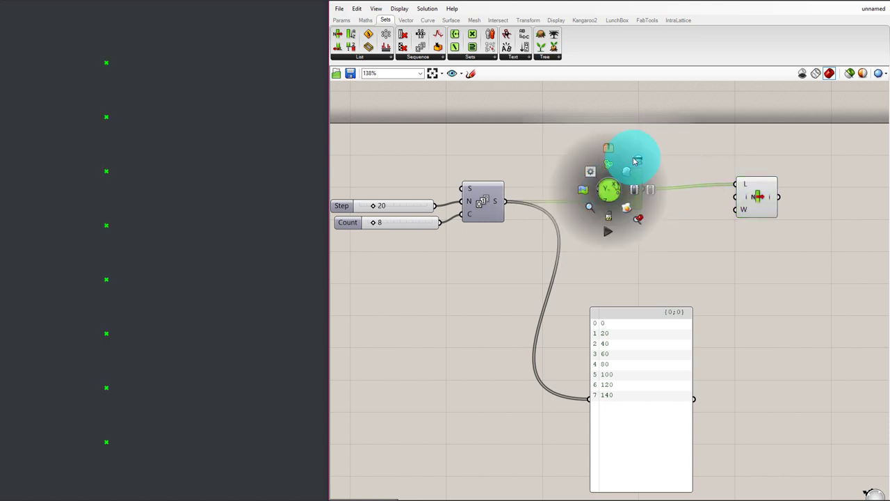
pyautogui.click(755, 199)
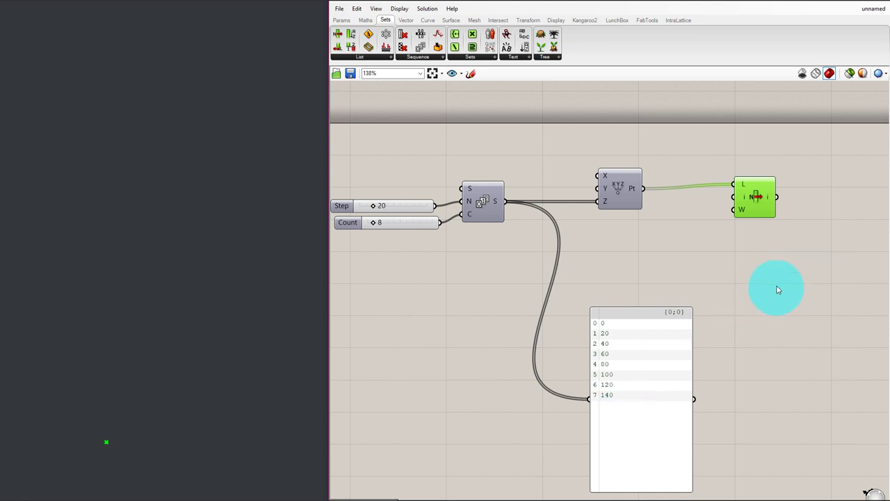
# - Add a number slider below Construct Point and connect it to List Item's index input i
pyautogui.doubleClick(751, 288)
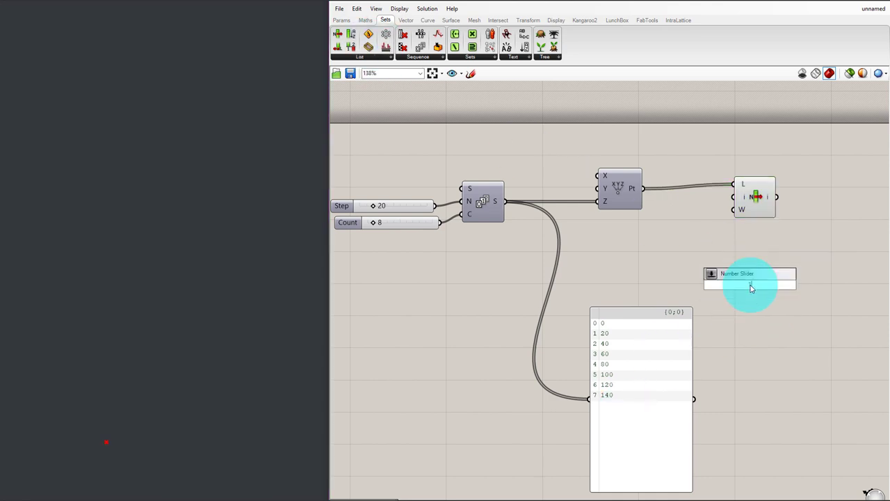
pyautogui.press('Return')
pyautogui.moveTo(751, 287); pyautogui.dragTo(639, 244)
pyautogui.moveTo(701, 228); pyautogui.dragTo(736, 197)
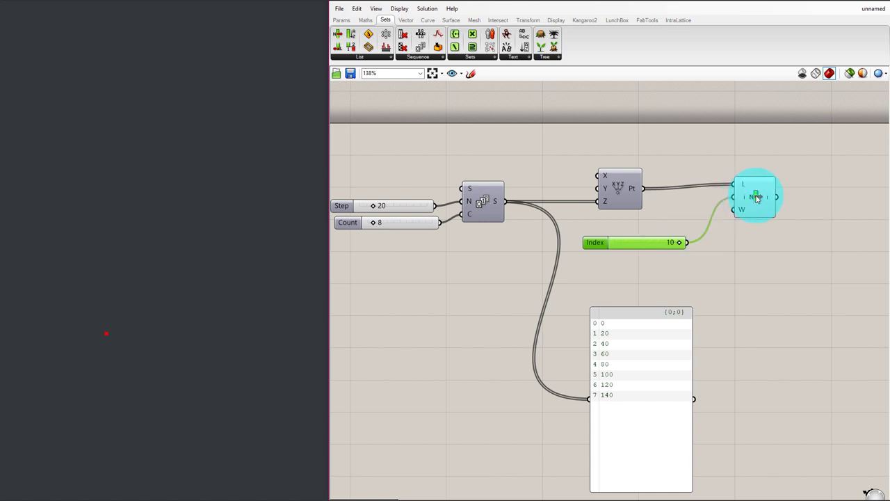
# - Try several Index slider values, leave it at 4, and move the slider and List Item apart for more space
pyautogui.moveTo(652, 243); pyautogui.dragTo(583, 244)
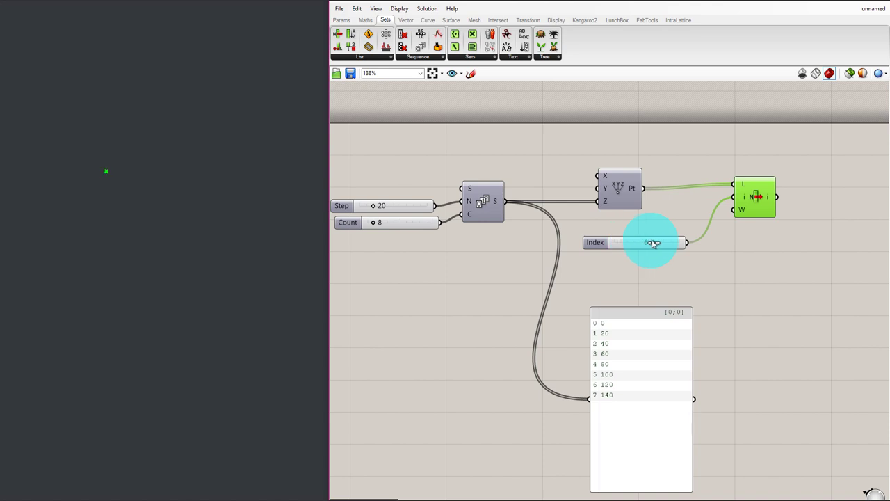
pyautogui.moveTo(678, 243); pyautogui.dragTo(619, 245)
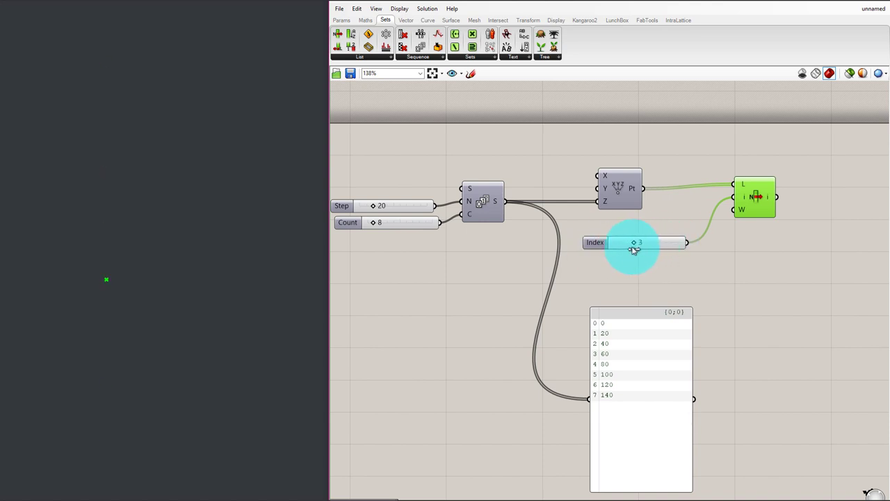
pyautogui.moveTo(658, 243); pyautogui.dragTo(666, 258)
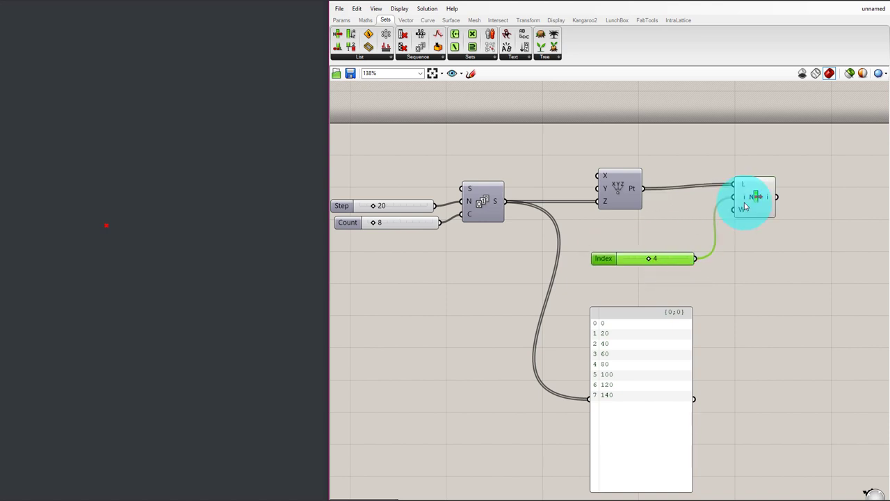
pyautogui.moveTo(749, 207); pyautogui.dragTo(788, 200)
# - Turn the Construct Point preview back on and select List Item to highlight its point among all the others
pyautogui.click(623, 178)
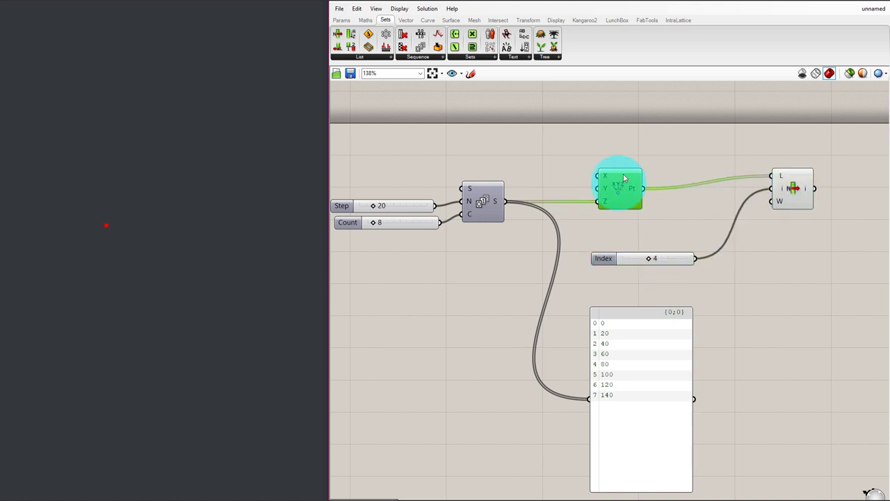
pyautogui.middleClick(624, 172)
pyautogui.click(643, 154)
pyautogui.click(694, 147)
pyautogui.click(791, 189)
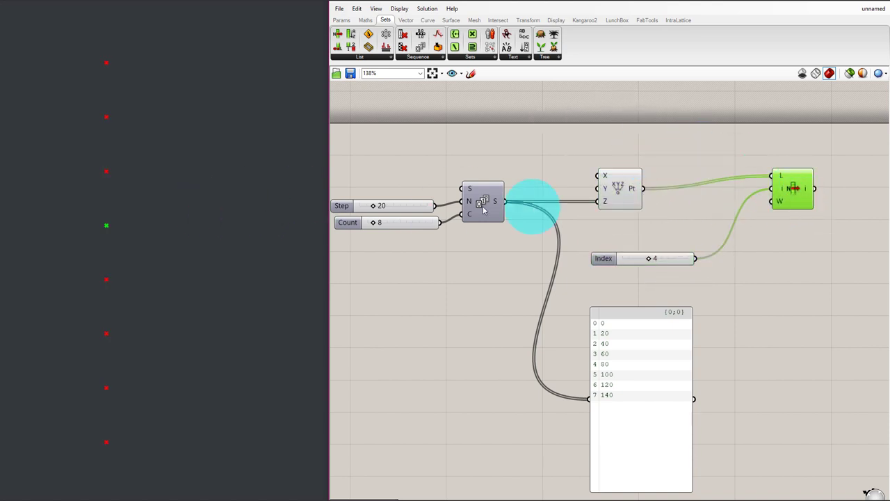
# - Add a Cull Index component and place it directly above List Item
pyautogui.moveTo(798, 199); pyautogui.dragTo(802, 201)
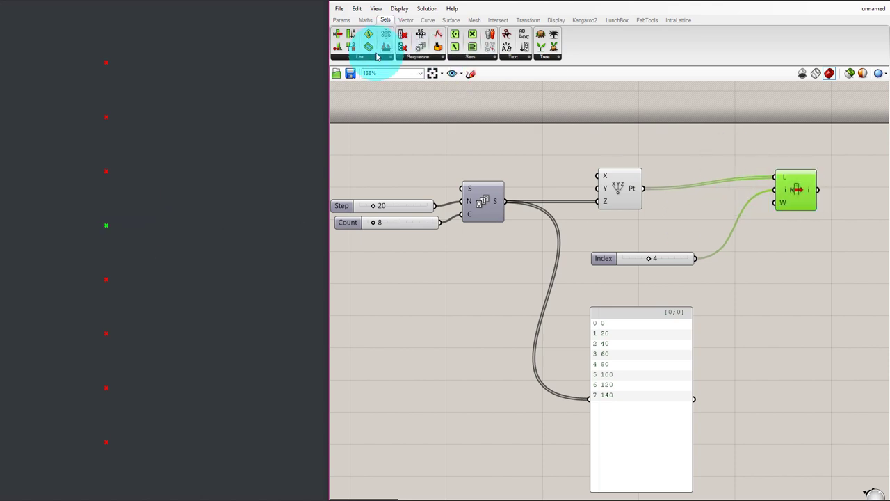
pyautogui.click(378, 57)
pyautogui.click(412, 56)
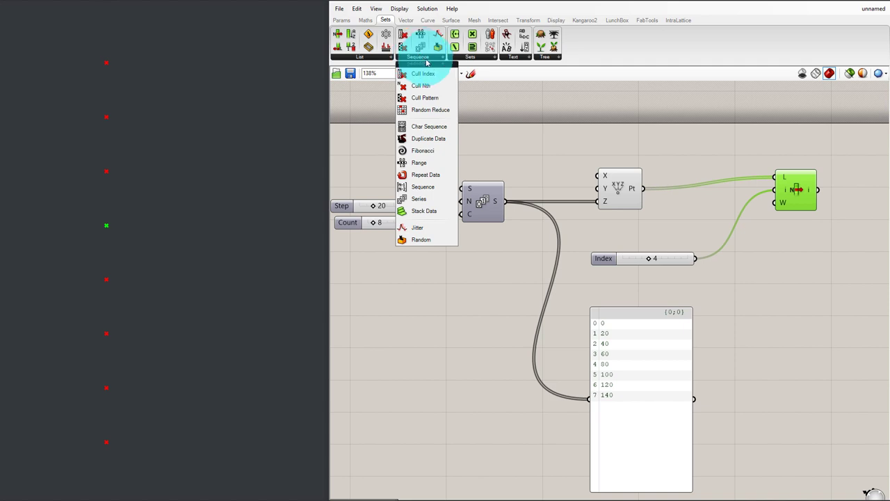
pyautogui.moveTo(422, 73); pyautogui.dragTo(731, 133)
pyautogui.moveTo(800, 194); pyautogui.dragTo(784, 211)
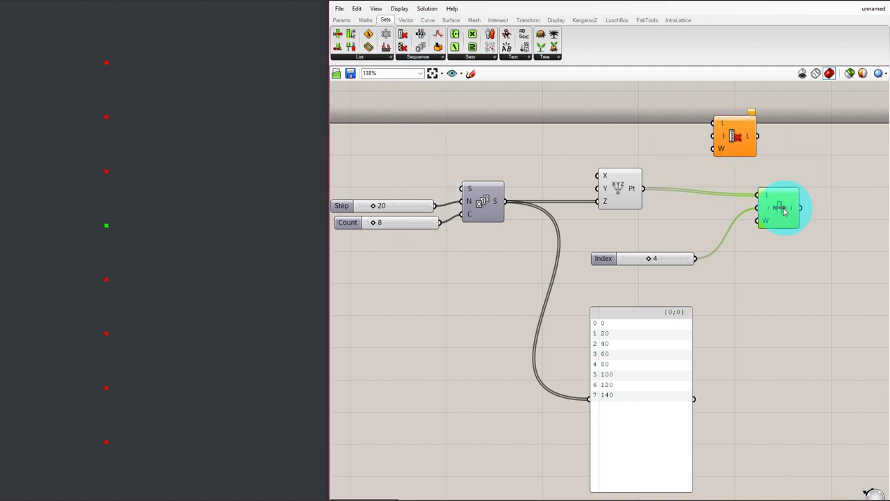
pyautogui.moveTo(731, 132); pyautogui.dragTo(779, 142)
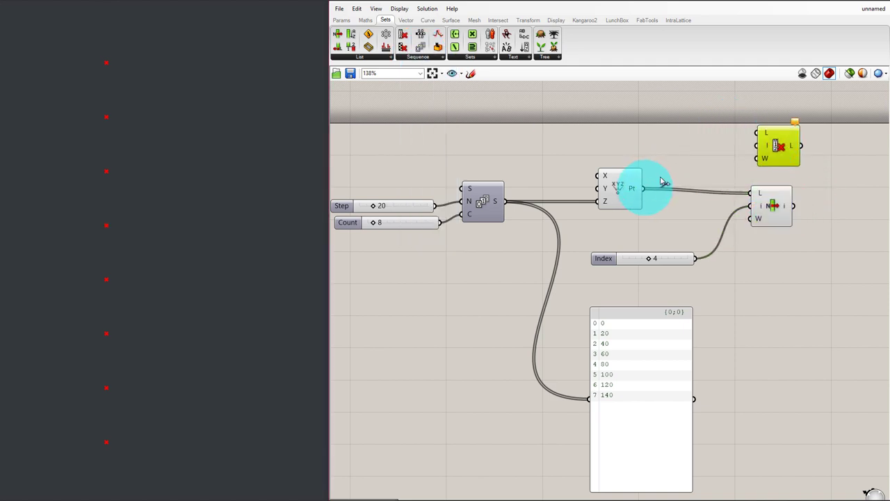
# - Connect the Construct Point output to Cull Index's L input and the Index slider to its I input, moving List Item lower
pyautogui.moveTo(643, 188); pyautogui.dragTo(771, 134)
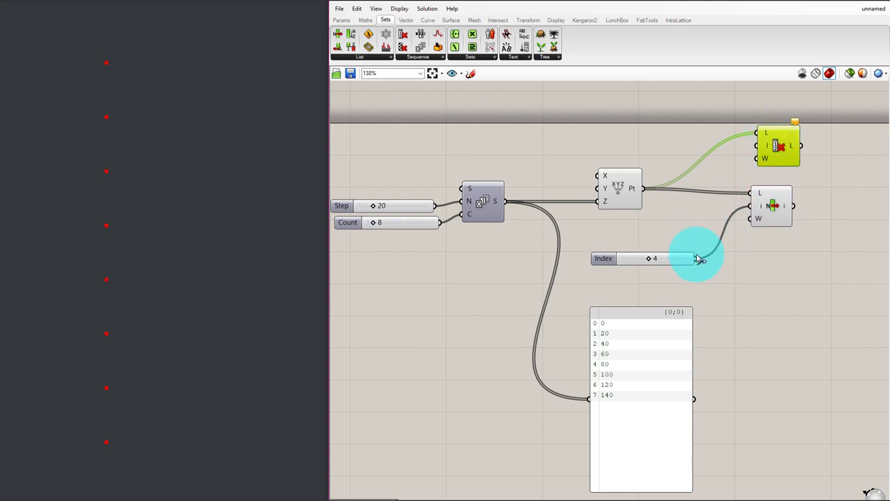
pyautogui.moveTo(694, 258); pyautogui.dragTo(758, 145)
pyautogui.moveTo(765, 210); pyautogui.dragTo(788, 273)
pyautogui.click(788, 149)
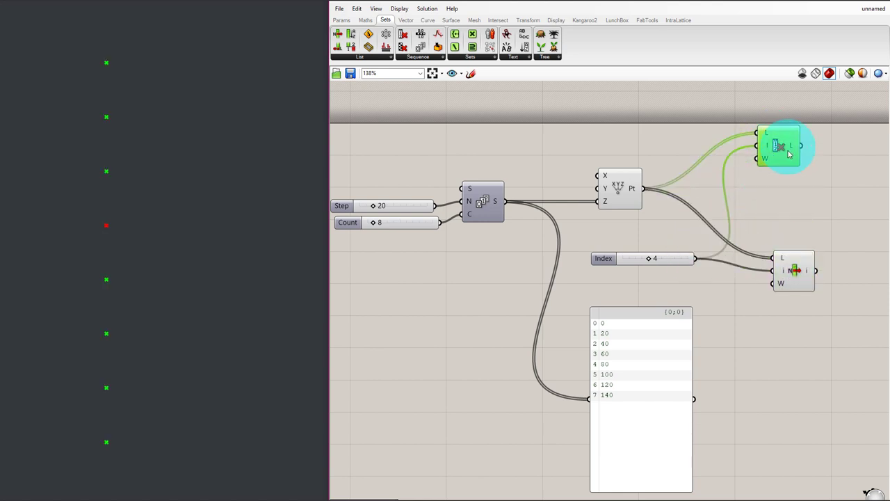
# - Hide the previews of List Item and Construct Point
pyautogui.click(786, 272)
pyautogui.middleClick(787, 272)
pyautogui.click(817, 244)
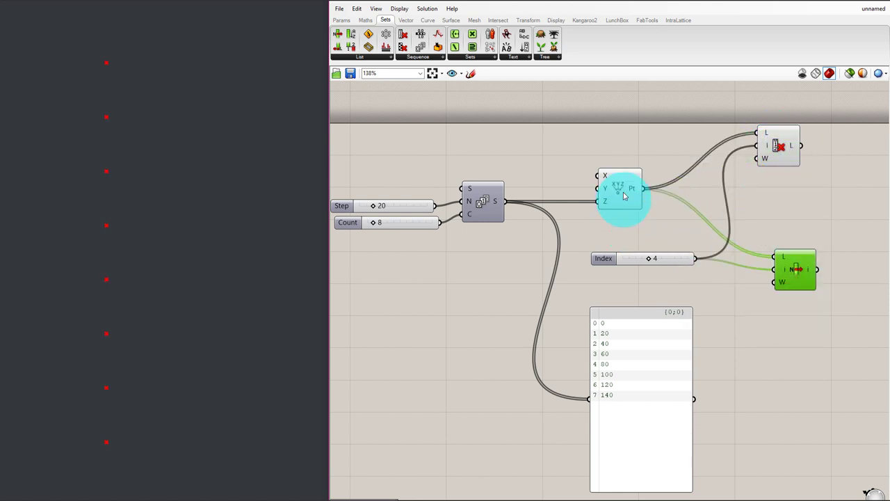
pyautogui.click(624, 190)
pyautogui.middleClick(624, 183)
pyautogui.click(654, 152)
# - Highlight the Cull Index points, try different Index slider values to see which point is removed, and leave it at 4
pyautogui.click(783, 144)
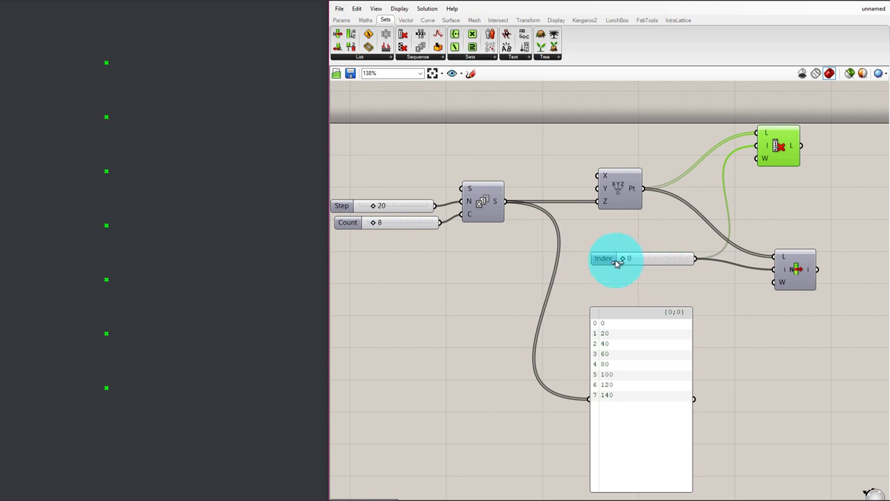
pyautogui.click(638, 258)
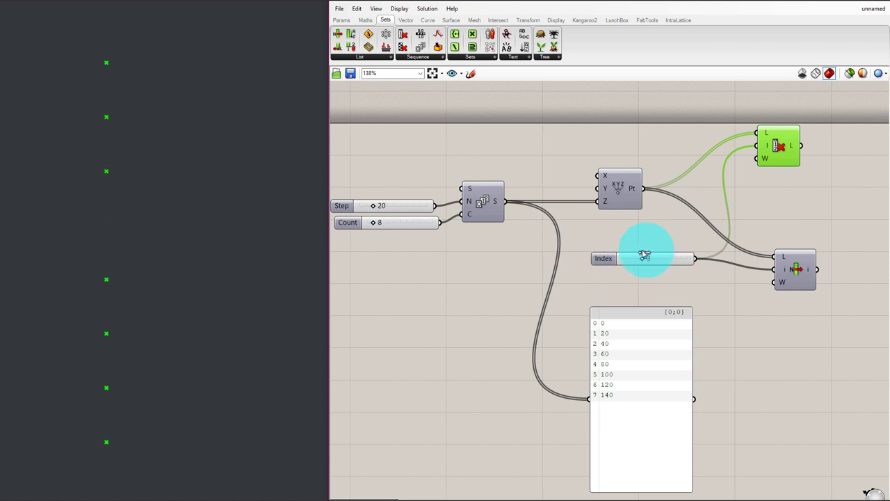
pyautogui.moveTo(672, 251); pyautogui.dragTo(670, 253)
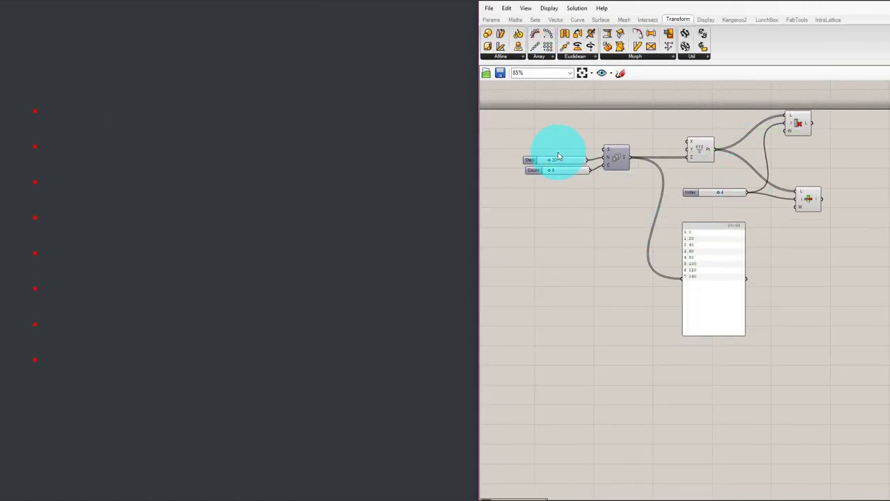
# - Set the Count slider's maximum to 10
pyautogui.rightClick(567, 172)
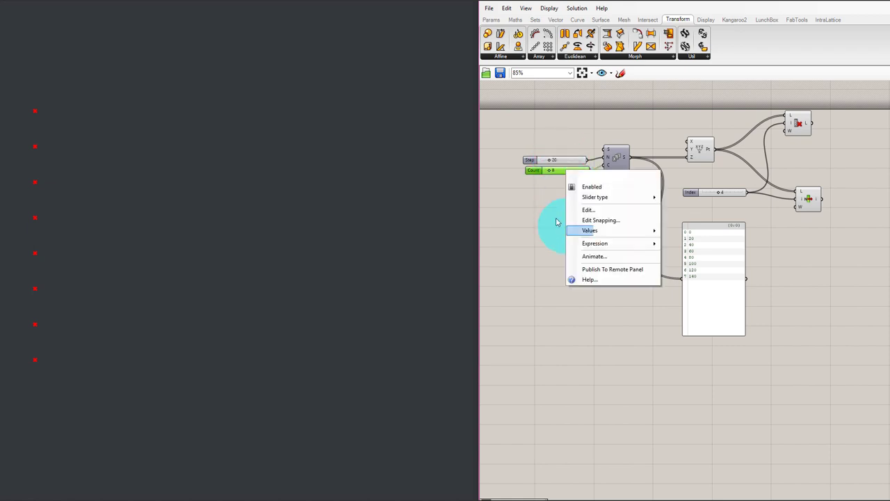
pyautogui.click(561, 174)
pyautogui.rightClick(559, 174)
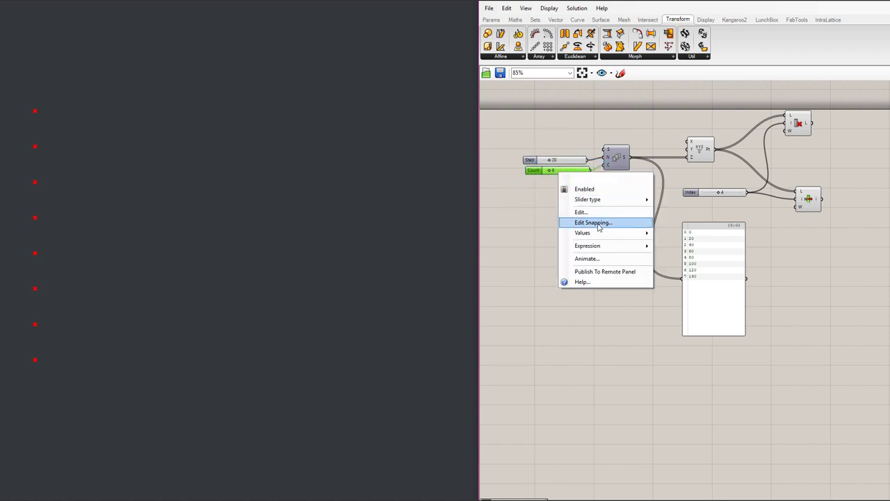
pyautogui.moveTo(603, 237)
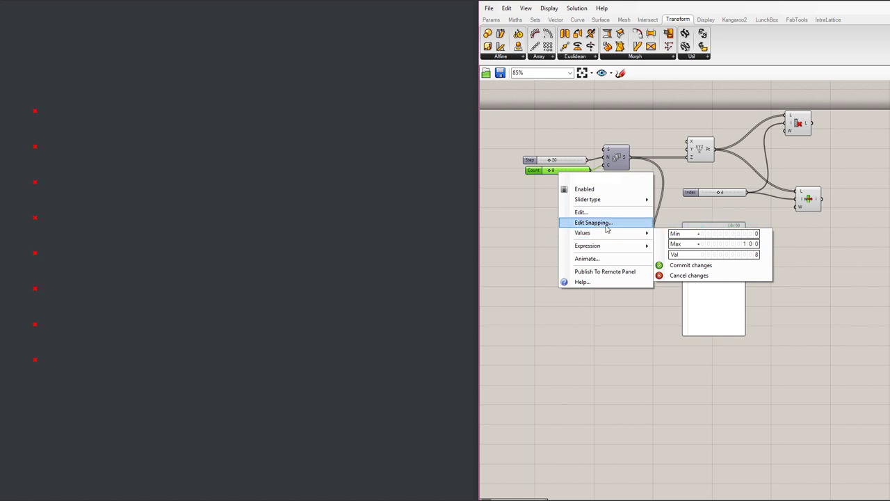
pyautogui.click(734, 235)
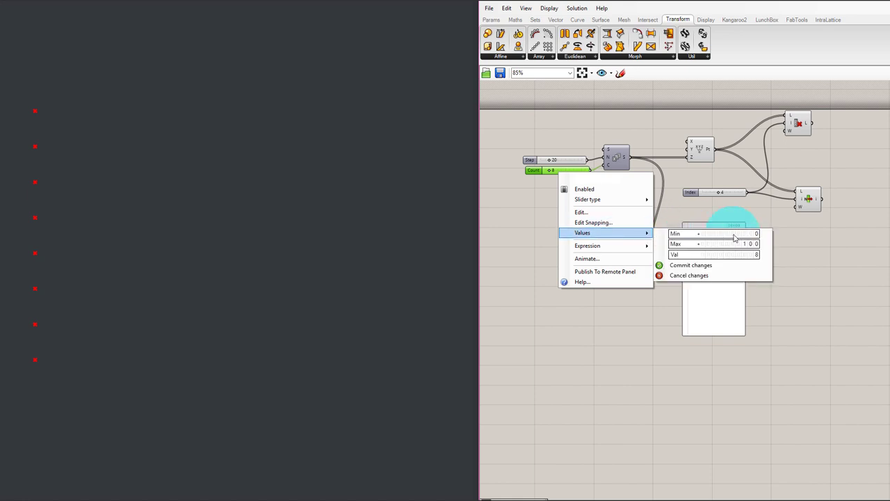
pyautogui.click(728, 244)
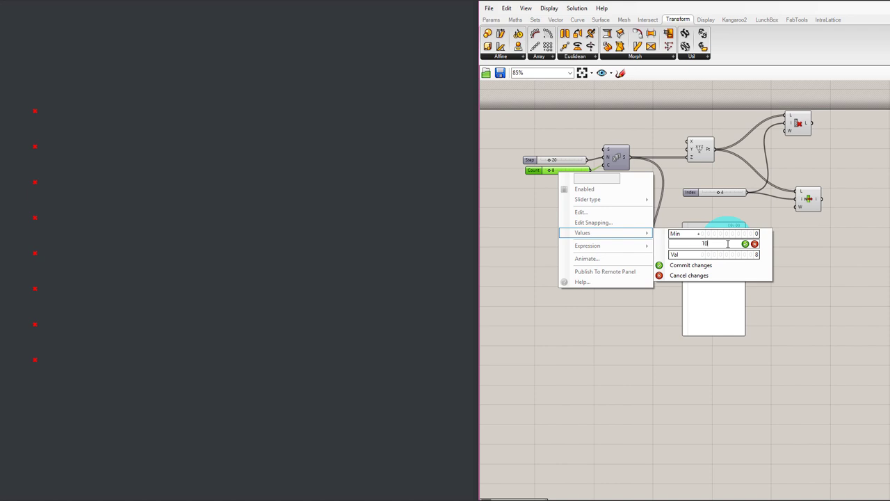
pyautogui.click(735, 269)
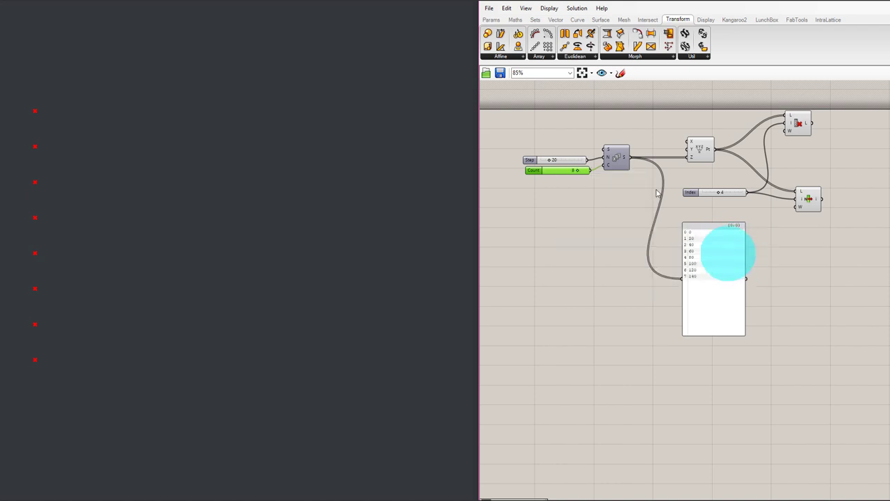
# - Set the Step slider's maximum to 20
pyautogui.click(571, 160)
pyautogui.rightClick(572, 161)
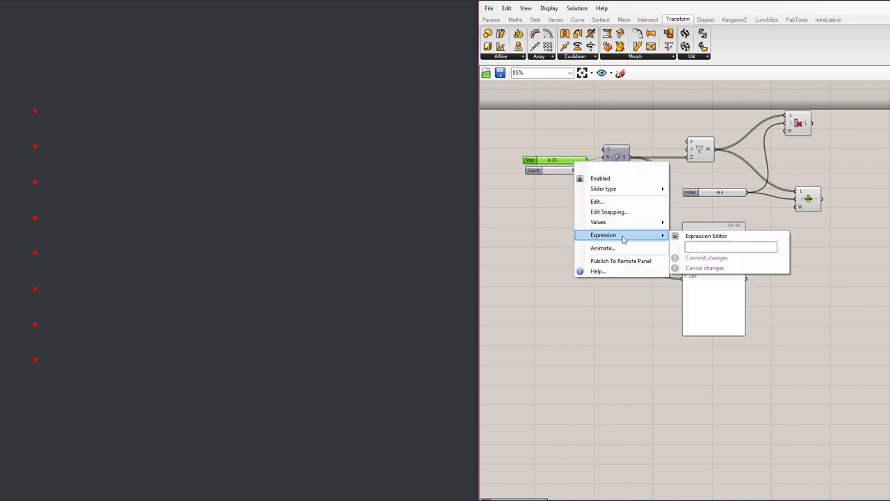
pyautogui.moveTo(621, 223)
pyautogui.click(755, 233)
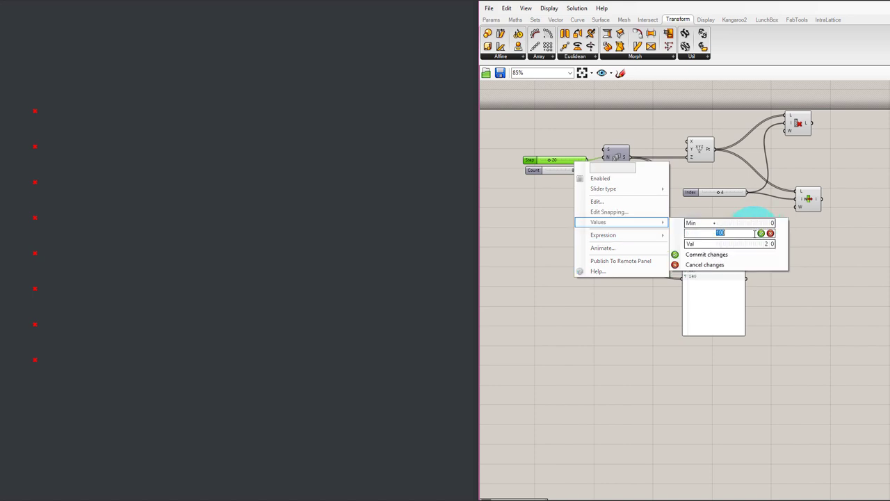
pyautogui.write('20')
pyautogui.press('Return')
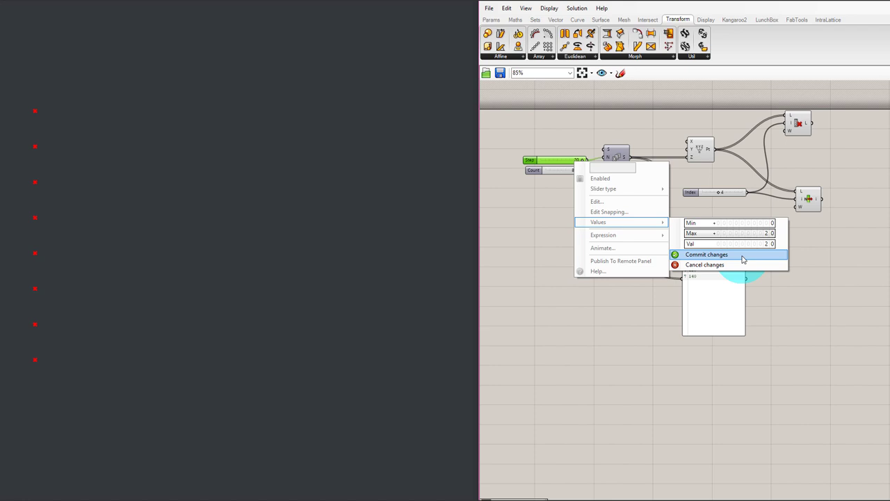
pyautogui.click(743, 259)
# - Delete the Cull Index component, the List Item component and the Index slider
pyautogui.click(797, 124)
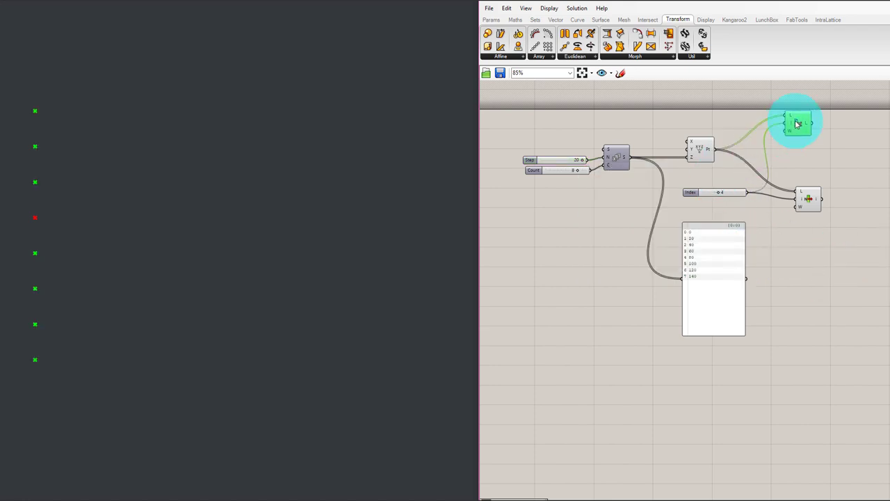
pyautogui.press('Delete')
pyautogui.click(802, 198)
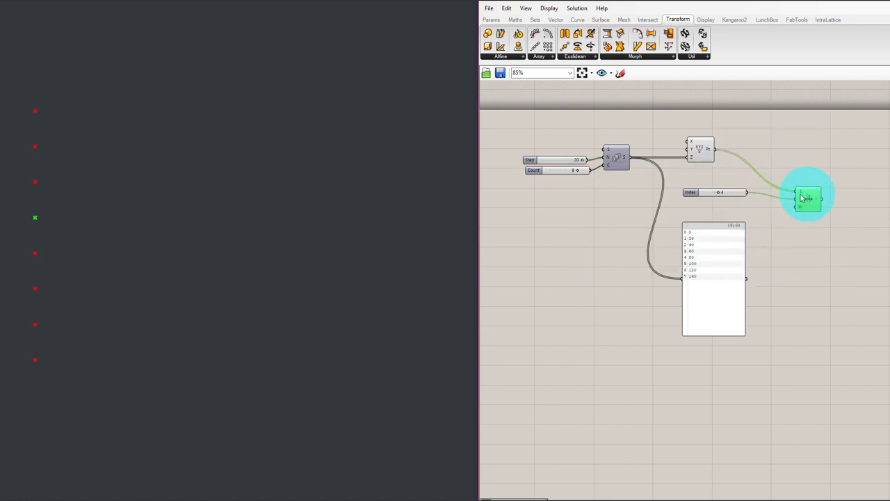
pyautogui.press('Delete')
pyautogui.click(704, 193)
pyautogui.press('Delete')
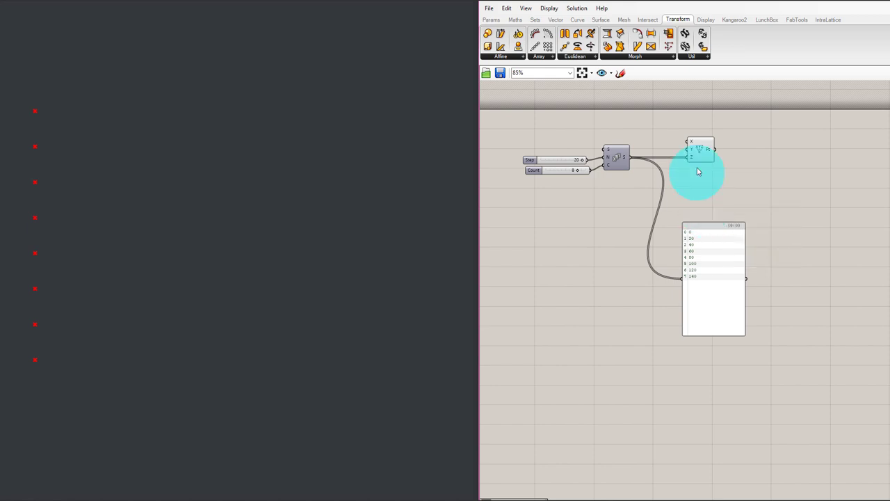
# - Group the Step and Count sliders, Series and Construct Point, and shift the group slightly toward the panel
pyautogui.moveTo(517, 104); pyautogui.dragTo(740, 191)
pyautogui.middleClick(740, 189)
pyautogui.click(737, 163)
pyautogui.click(805, 164)
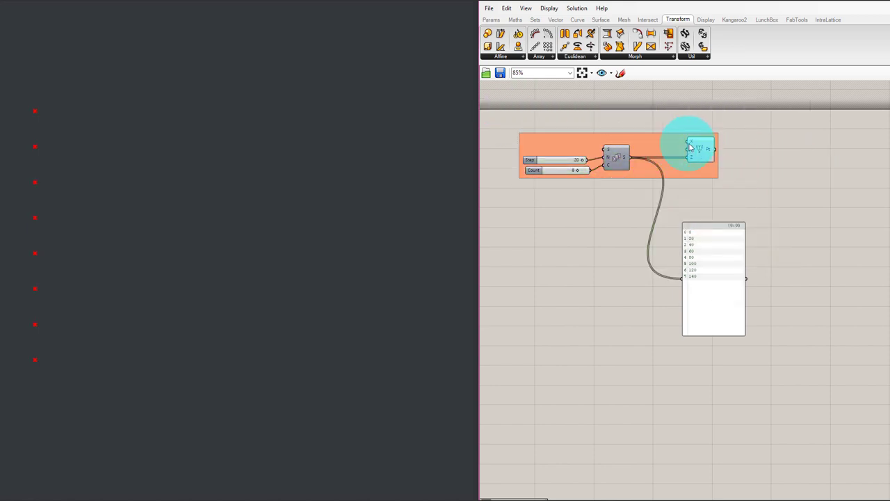
pyautogui.moveTo(689, 146); pyautogui.dragTo(672, 154)
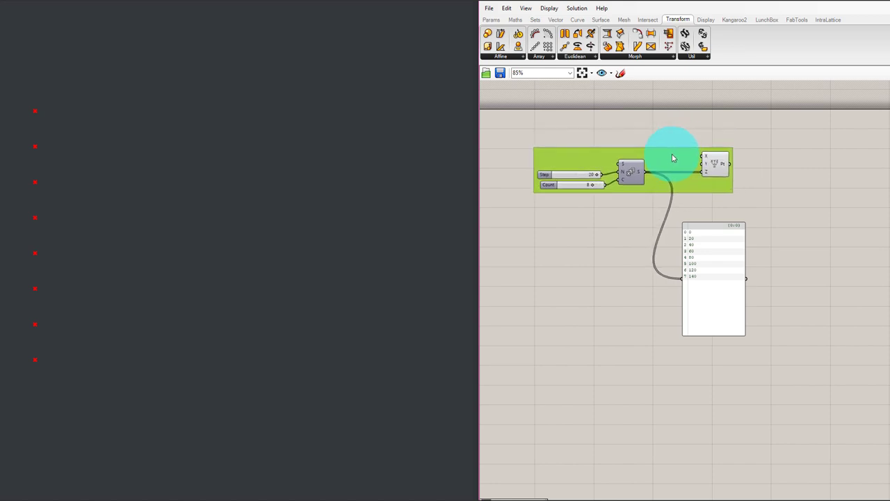
# - Name the group around the sliders, Series and Construct Point "Trunk"
pyautogui.rightClick(672, 154)
pyautogui.click(643, 142)
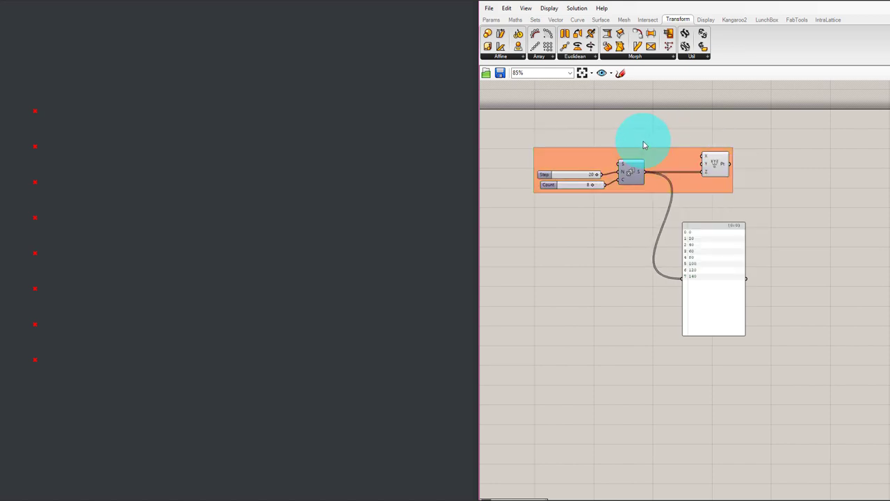
pyautogui.click(642, 154)
pyautogui.rightClick(642, 155)
pyautogui.write('Trunk')
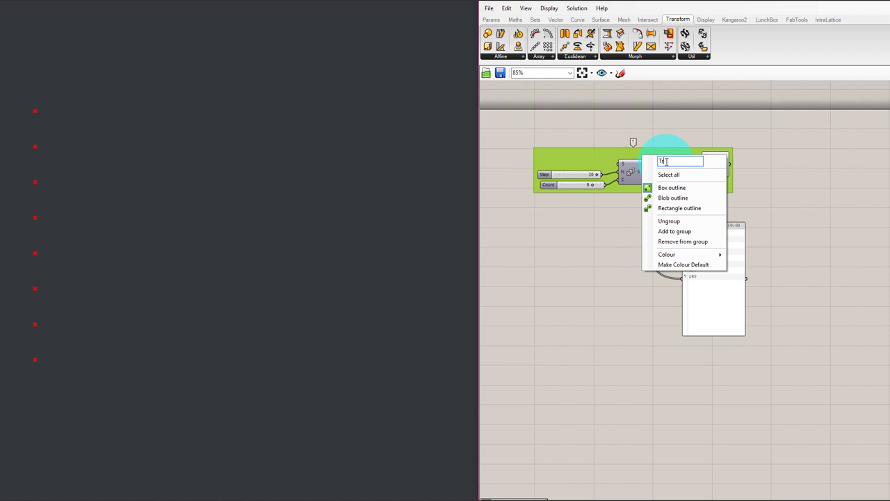
pyautogui.click(840, 148)
# - Delete the panel that lists the Series output
pyautogui.moveTo(707, 256); pyautogui.dragTo(699, 280)
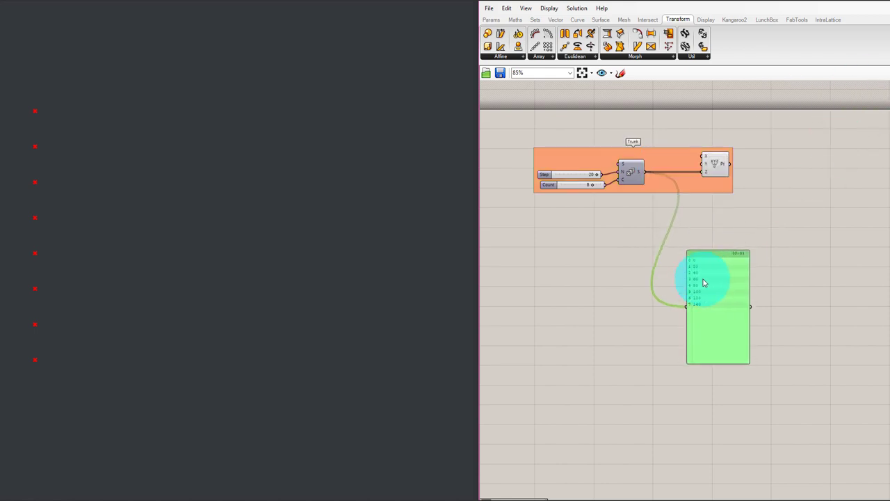
pyautogui.click(629, 176)
pyautogui.press('Delete')
# - Duplicate the Step slider, Count slider and Series component, placing the copies below the Trunk group
pyautogui.click(629, 171)
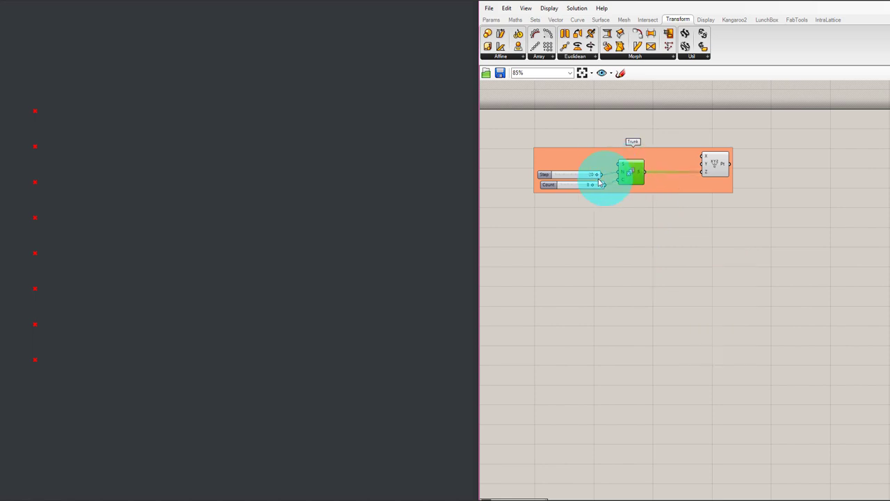
pyautogui.keyDown('shift'); pyautogui.click(575, 174); pyautogui.keyUp('shift')
pyautogui.keyDown('shift'); pyautogui.click(575, 185); pyautogui.keyUp('shift')
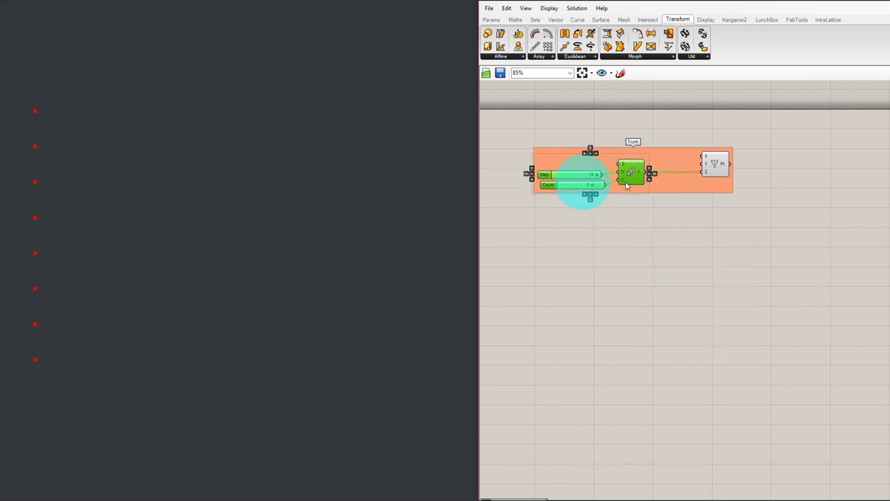
pyautogui.keyDown('alt'); pyautogui.moveTo(633, 177); pyautogui.dragTo(664, 271); pyautogui.keyUp('alt')
pyautogui.click(791, 225)
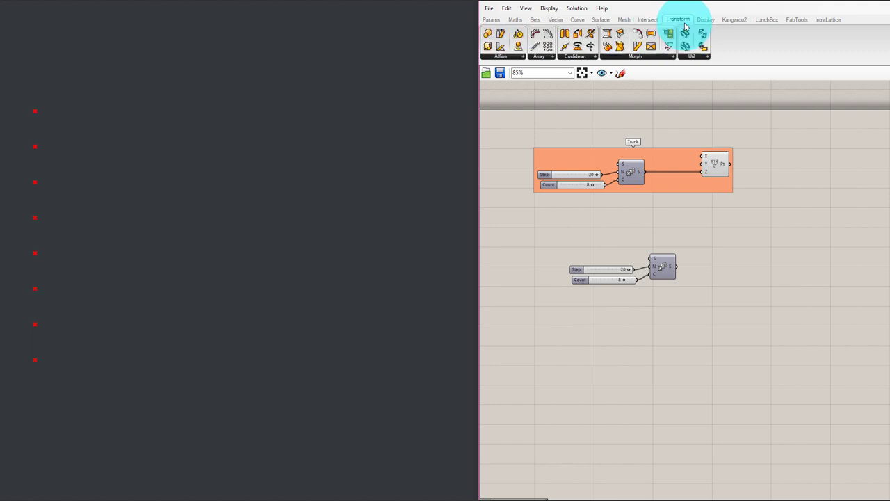
# - Add a Move component beside the Trunk group and a Unit X component between Move and the copied Series
pyautogui.click(581, 56)
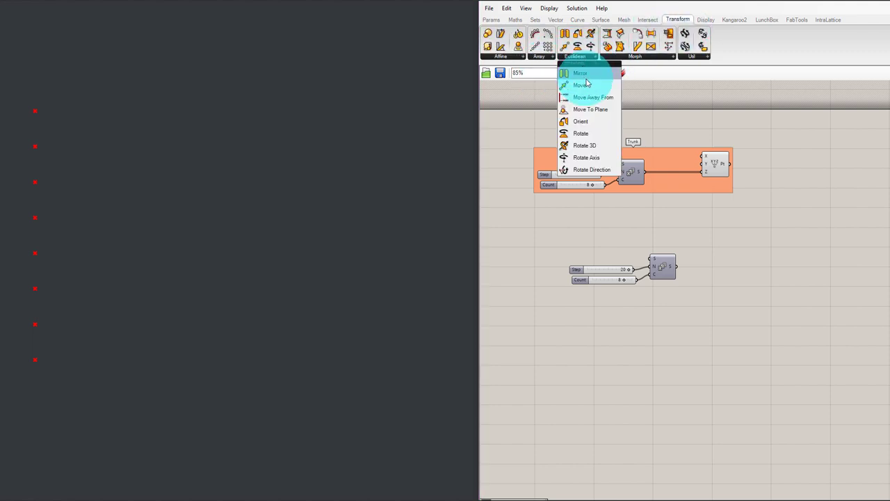
pyautogui.moveTo(580, 85); pyautogui.dragTo(769, 188)
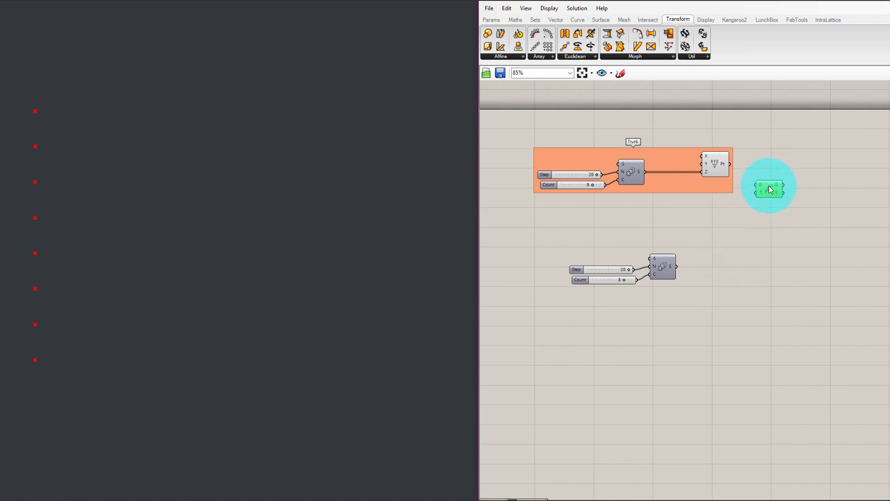
pyautogui.doubleClick(746, 230)
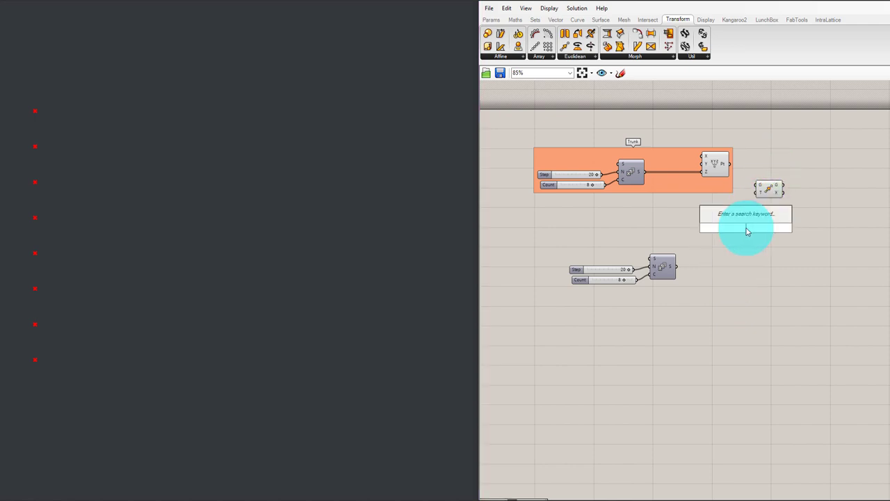
pyautogui.write('x')
pyautogui.press('Return')
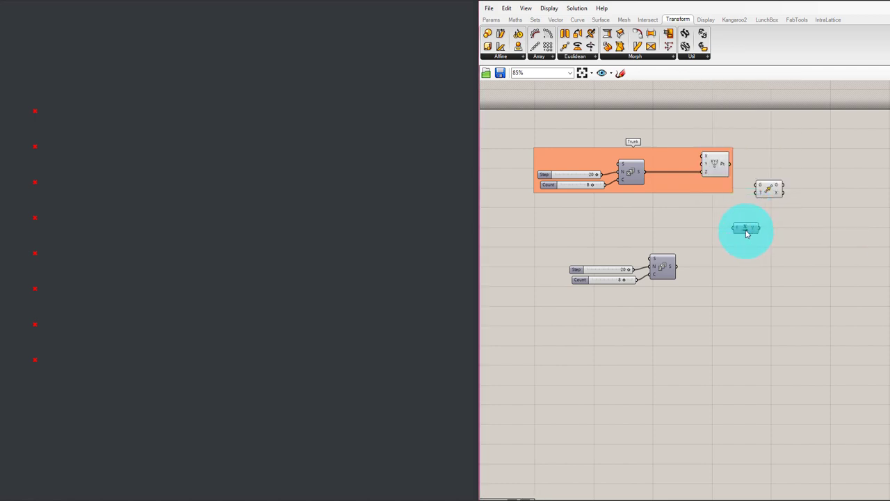
pyautogui.moveTo(745, 229)
pyautogui.mouseDown()
pyautogui.moveTo(731, 217)
pyautogui.moveTo(735, 232)
pyautogui.mouseUp()
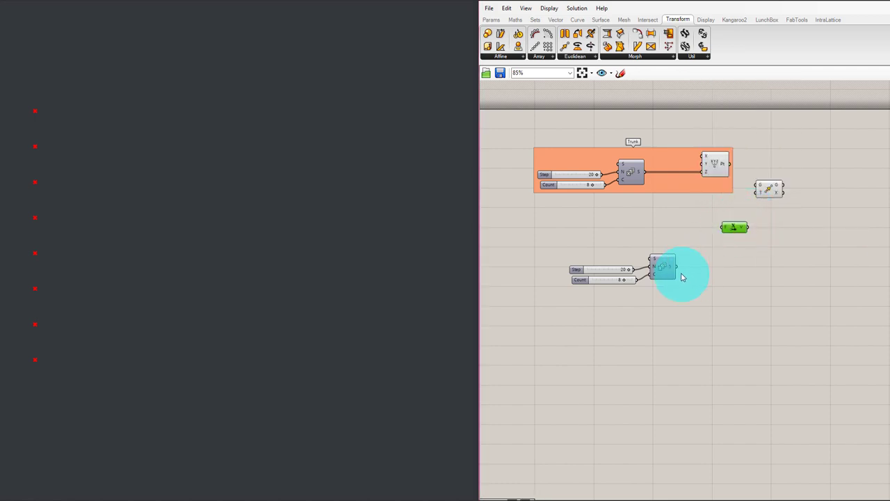
# - Wire the copied Series through Unit X into Move's T input, and connect Construct Point to Move's G input
pyautogui.moveTo(681, 273); pyautogui.dragTo(808, 175)
pyautogui.moveTo(731, 168); pyautogui.dragTo(798, 172)
pyautogui.click(800, 230)
# - Turn off the preview of Construct Point and select the Move component to highlight its points
pyautogui.click(714, 167)
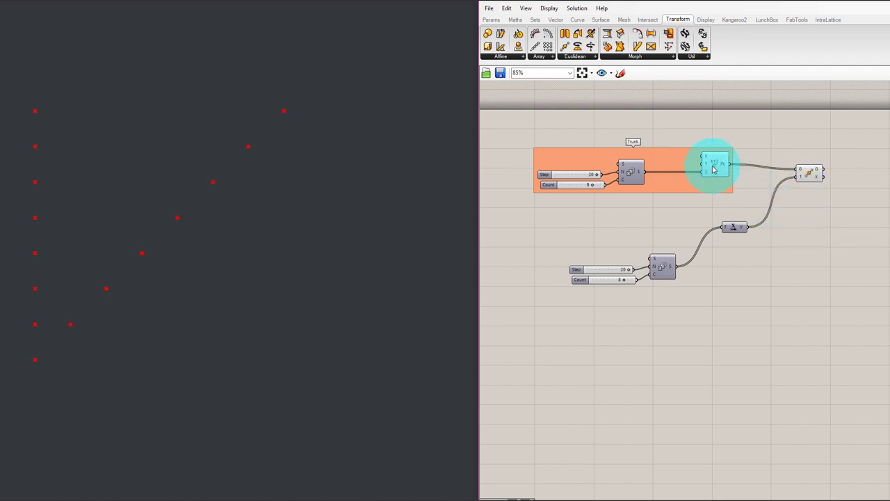
pyautogui.middleClick(715, 169)
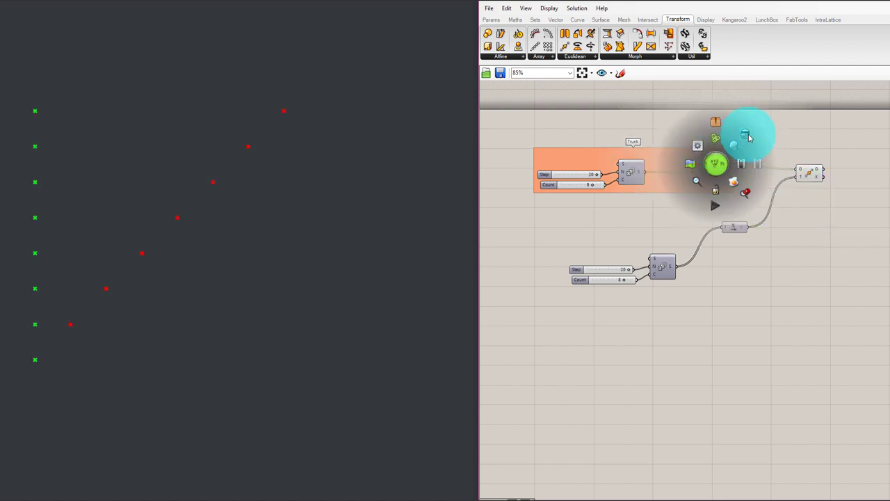
pyautogui.click(745, 135)
pyautogui.click(810, 175)
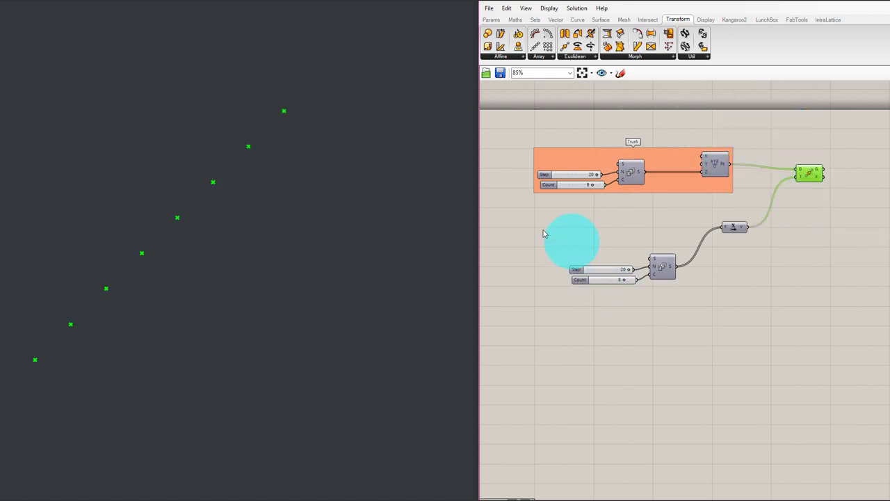
# - Reposition the copied sliders and Series beneath the Trunk group, and shift Construct Point closer to its Series
pyautogui.moveTo(563, 227); pyautogui.dragTo(684, 308)
pyautogui.moveTo(654, 255); pyautogui.dragTo(629, 244)
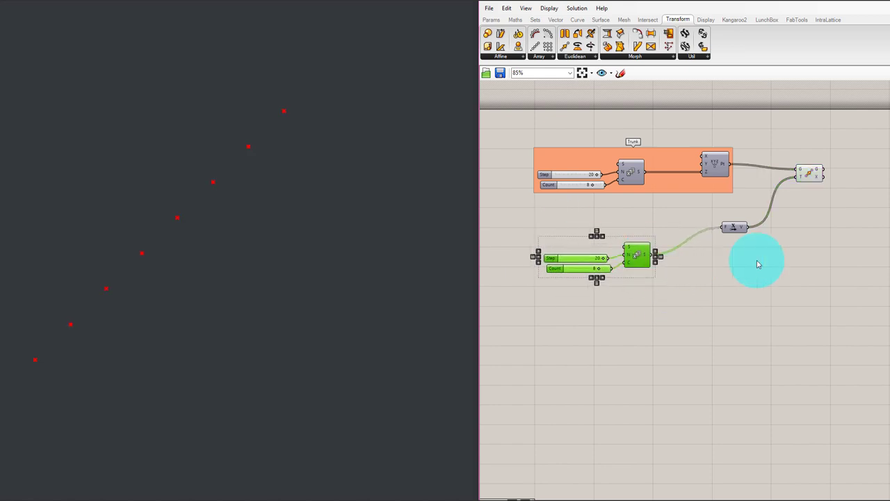
pyautogui.click(811, 173)
pyautogui.click(700, 285)
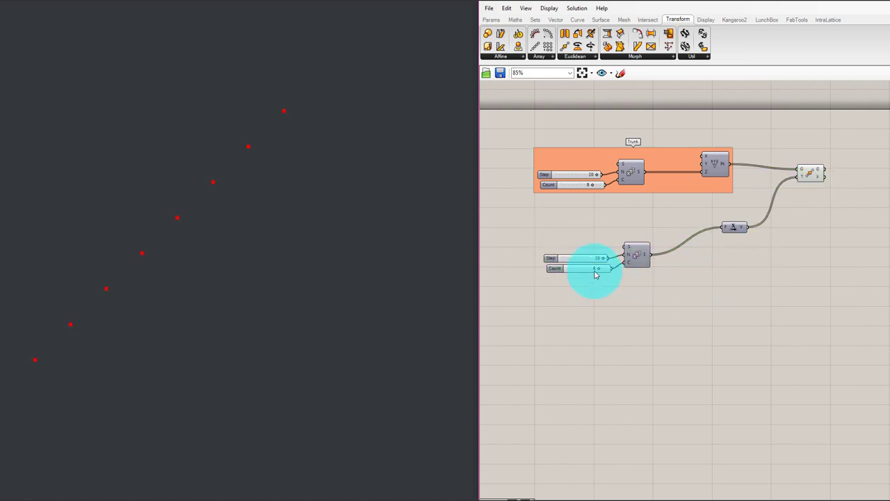
pyautogui.moveTo(599, 269)
pyautogui.mouseDown()
pyautogui.moveTo(573, 273)
pyautogui.moveTo(598, 276)
pyautogui.mouseUp()
pyautogui.click(809, 171)
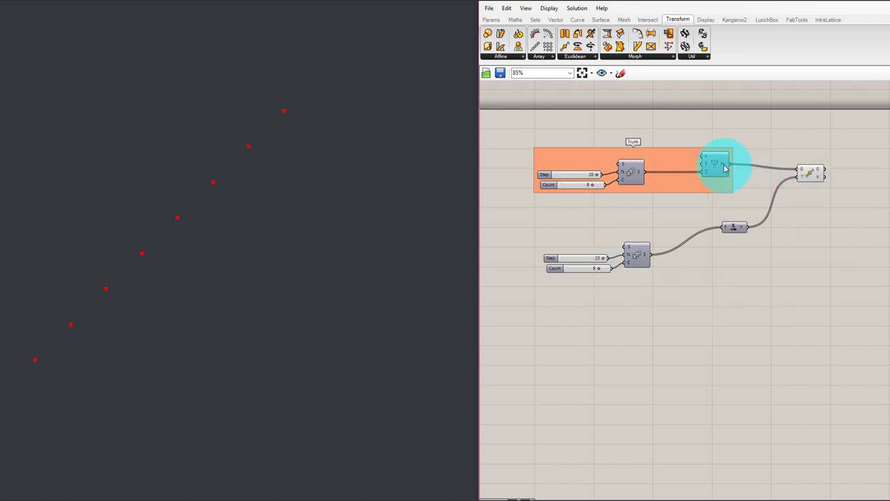
pyautogui.moveTo(719, 163); pyautogui.dragTo(683, 169)
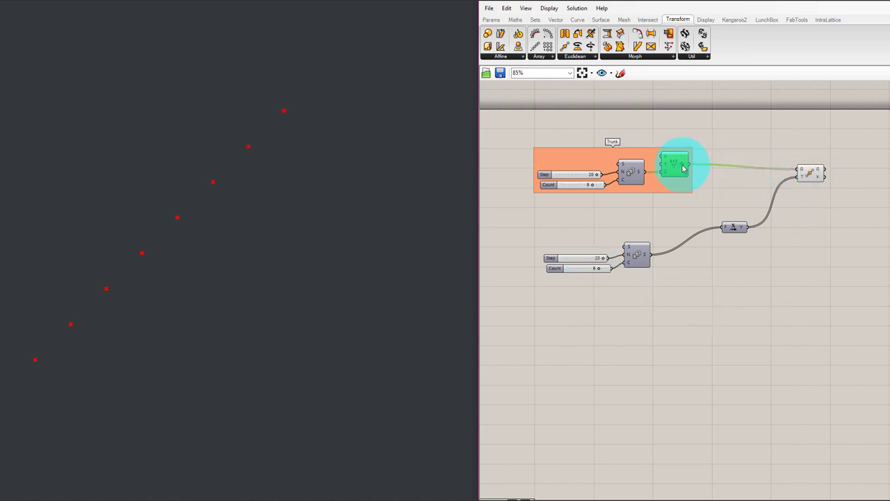
pyautogui.click(751, 163)
pyautogui.rightClick(684, 165)
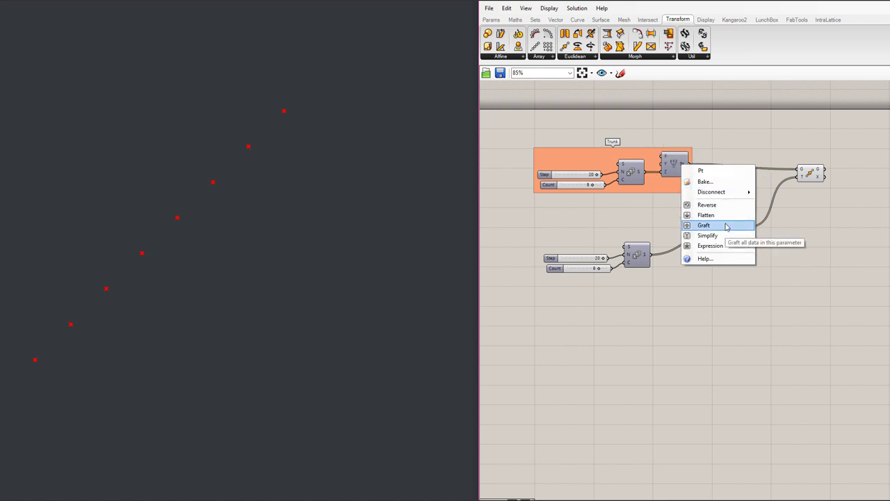
pyautogui.click(724, 226)
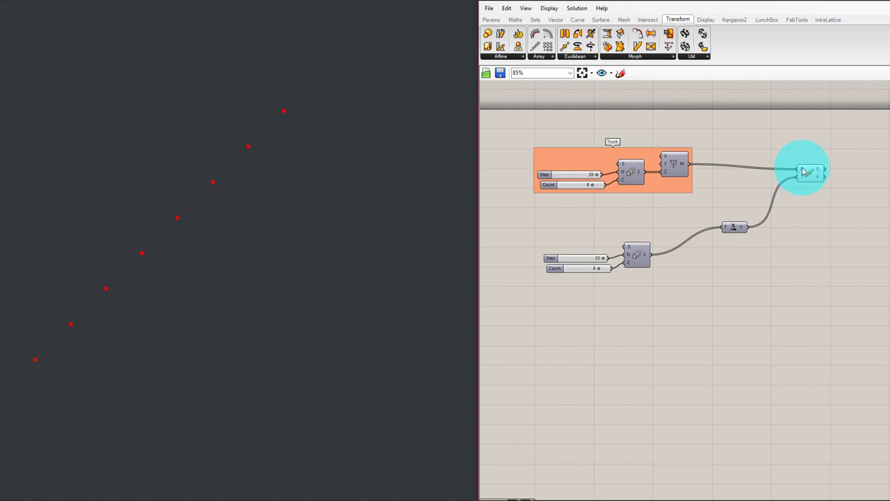
pyautogui.rightClick(803, 174)
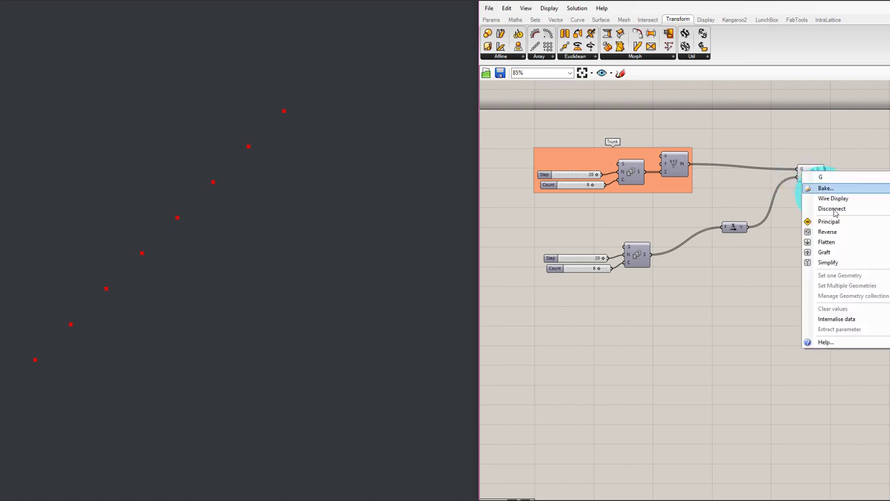
pyautogui.click(838, 254)
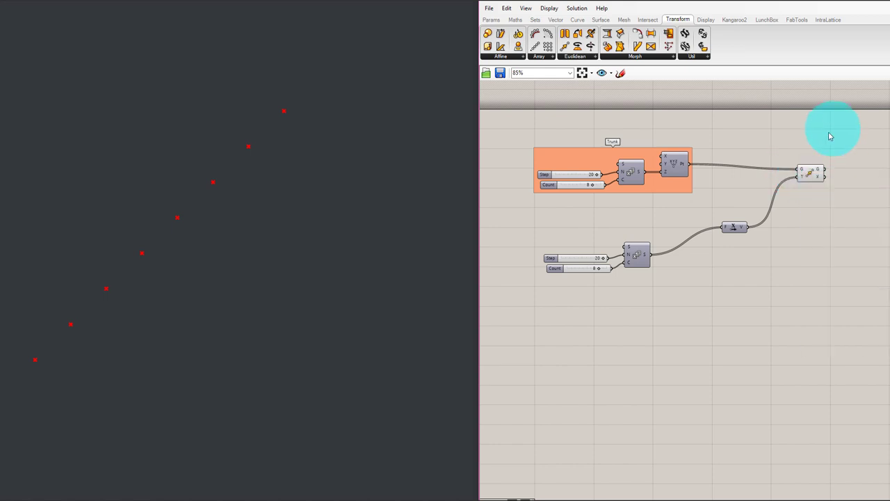
# - Insert a Data parameter between the Construct Point output and Move's G input
pyautogui.doubleClick(746, 148)
pyautogui.write('data')
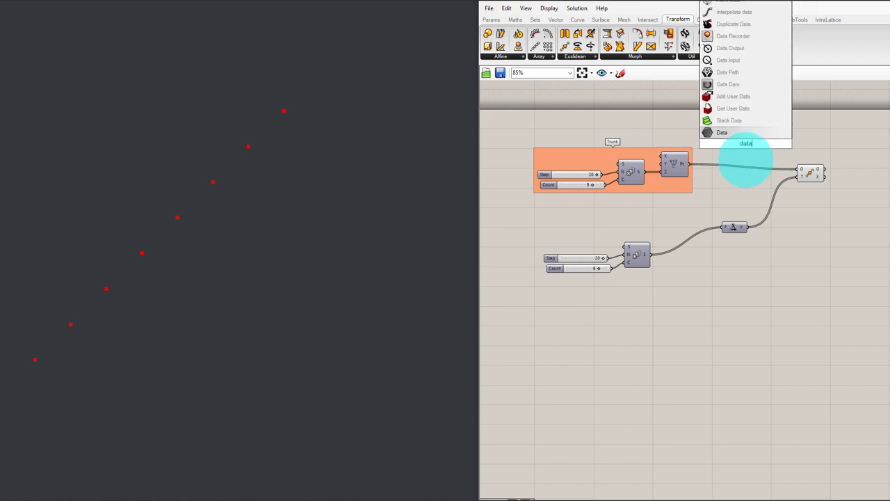
pyautogui.click(739, 138)
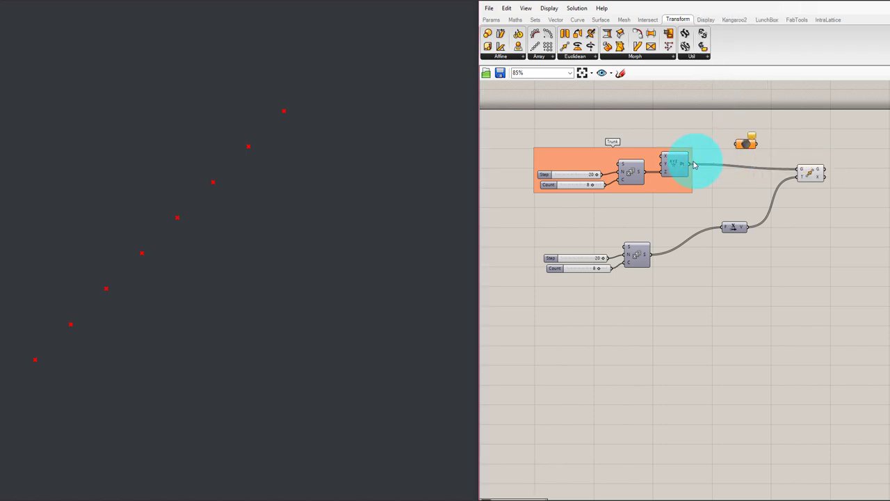
pyautogui.moveTo(713, 161); pyautogui.dragTo(800, 171)
# - Graft the Data parameter and select Move to highlight the resulting points
pyautogui.rightClick(746, 145)
pyautogui.click(767, 236)
pyautogui.click(805, 136)
pyautogui.click(806, 174)
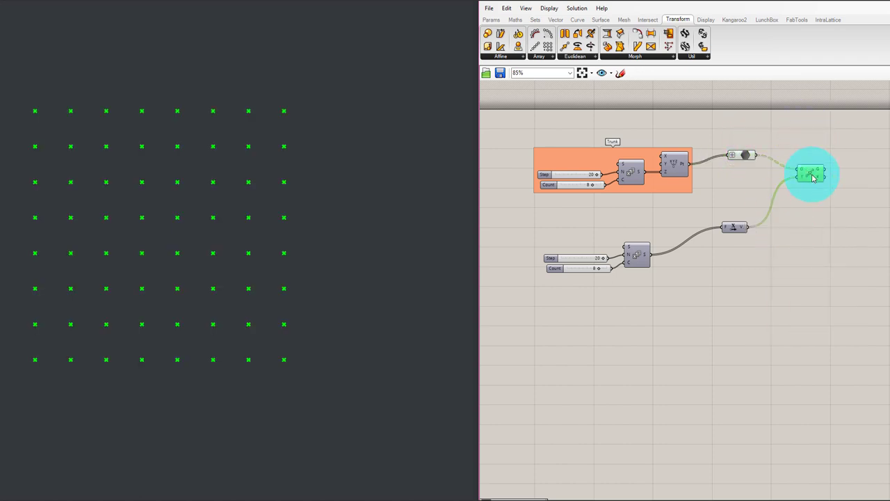
pyautogui.moveTo(602, 270)
pyautogui.mouseDown()
pyautogui.moveTo(578, 270)
pyautogui.moveTo(593, 271)
pyautogui.moveTo(595, 261)
pyautogui.moveTo(581, 260)
pyautogui.moveTo(612, 257)
pyautogui.moveTo(599, 272)
pyautogui.mouseUp()
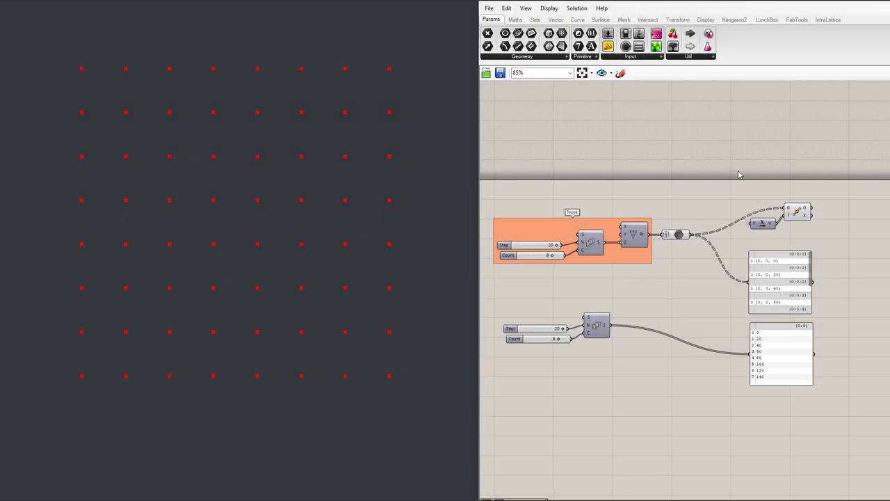
# - Turn off the preview for the Data, Unit X, Move and panel components together
pyautogui.moveTo(655, 139); pyautogui.dragTo(859, 446)
pyautogui.middleClick(861, 328)
pyautogui.click(884, 302)
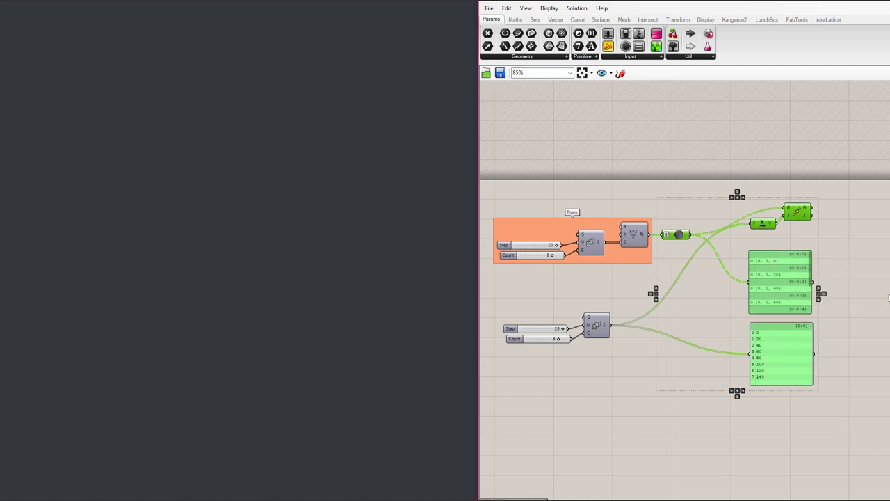
pyautogui.click(876, 228)
# - Space the two panels apart below the Move component and rewire the upper panel to the Construct Point output
pyautogui.click(767, 276)
pyautogui.keyDown('shift'); pyautogui.click(770, 359); pyautogui.keyUp('shift')
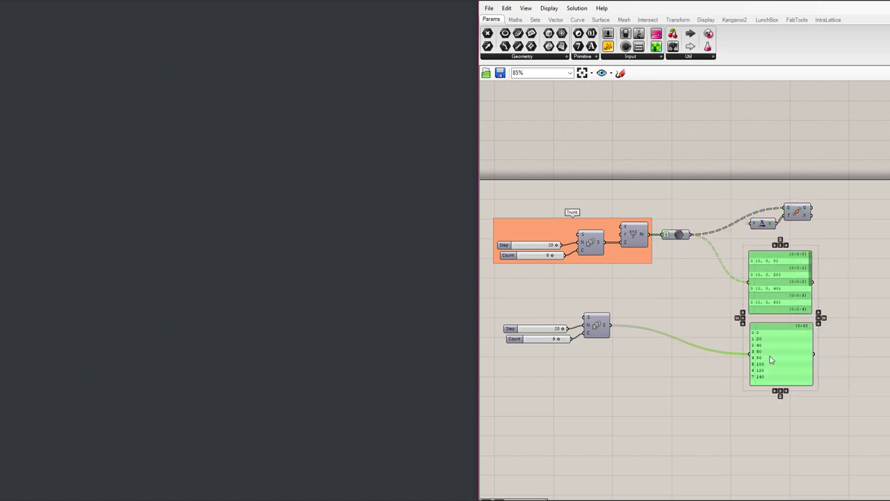
pyautogui.moveTo(771, 358); pyautogui.dragTo(729, 406)
pyautogui.click(732, 370)
pyautogui.moveTo(735, 325); pyautogui.dragTo(738, 299)
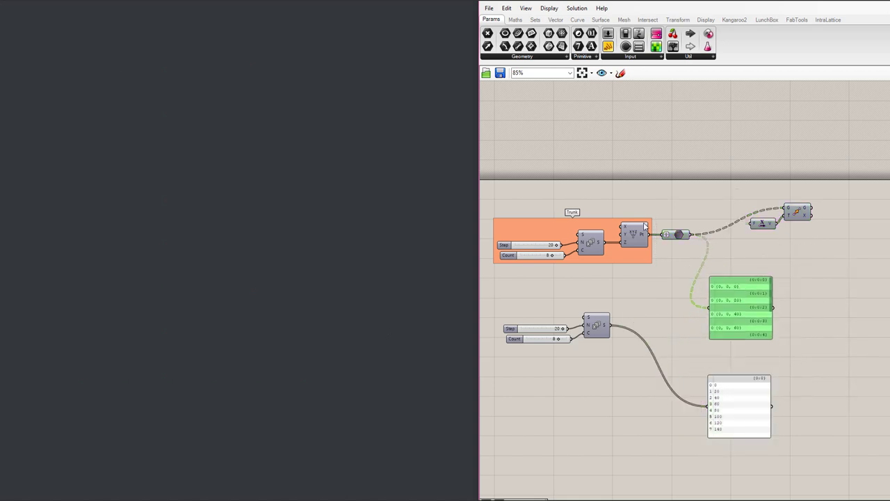
pyautogui.moveTo(650, 235); pyautogui.dragTo(709, 307)
pyautogui.click(716, 269)
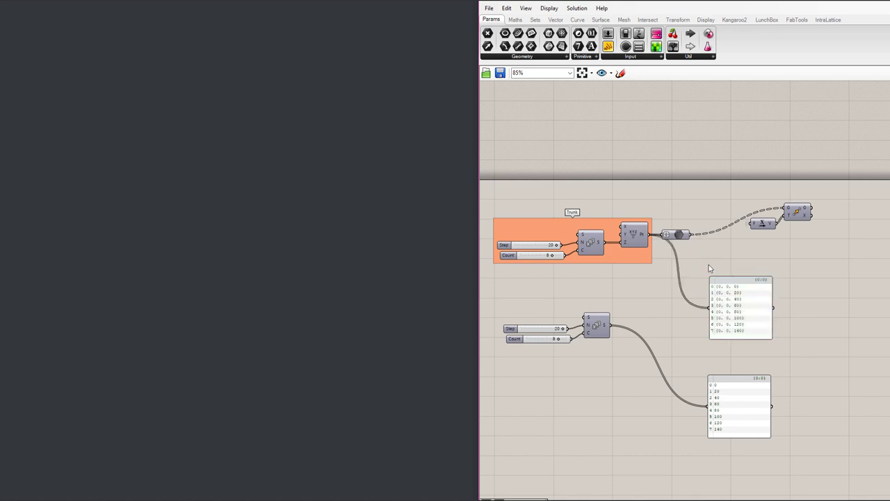
# - Add a Point List component above the upper panel and connect Construct Point to its P input
pyautogui.click(708, 21)
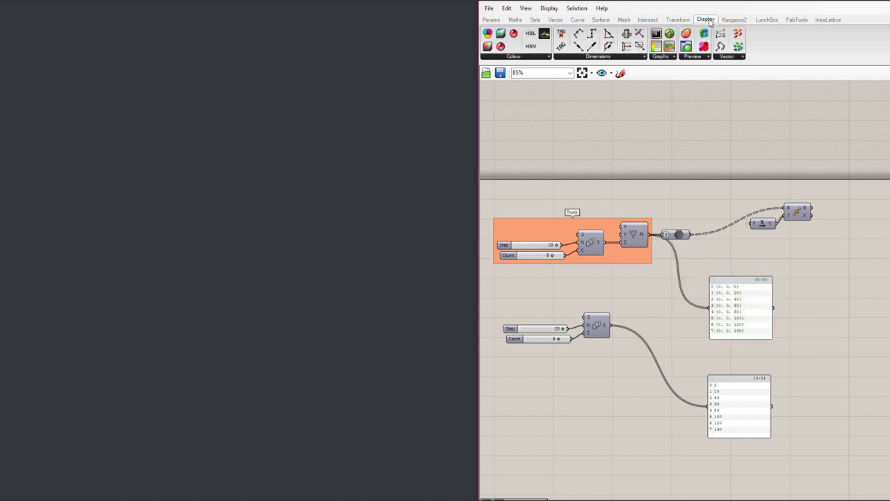
pyautogui.click(705, 59)
pyautogui.click(728, 57)
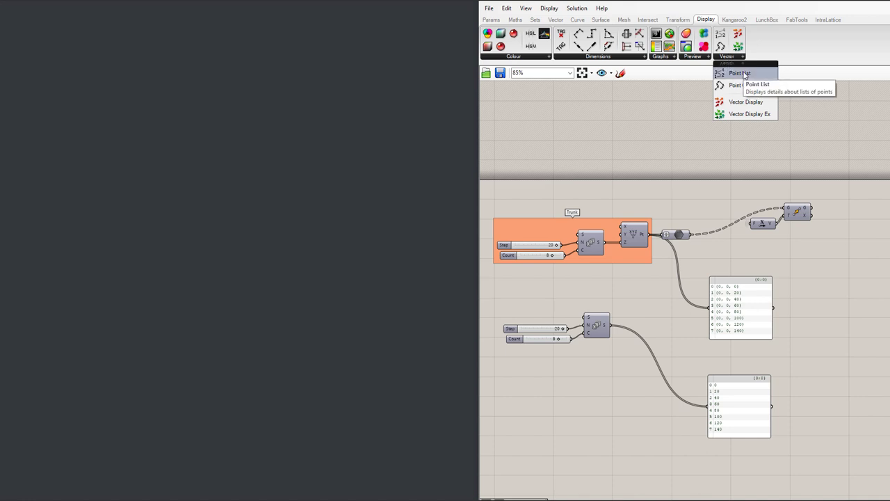
pyautogui.click(742, 74)
pyautogui.click(720, 261)
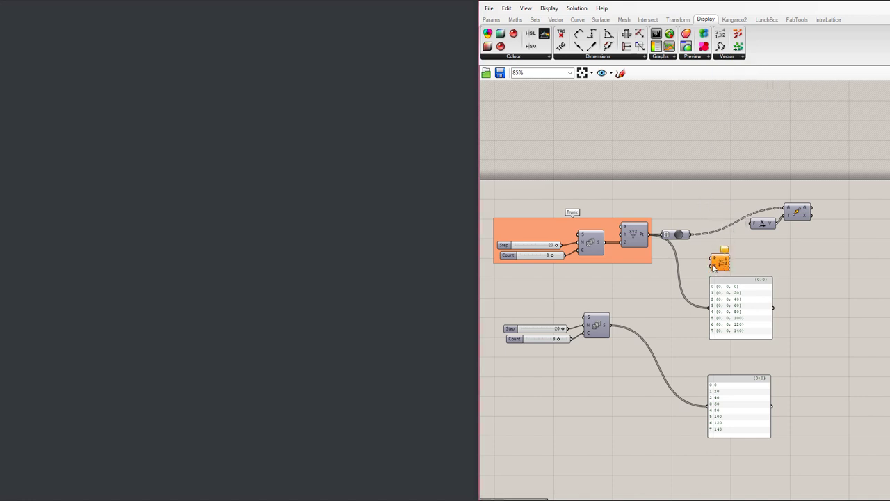
pyautogui.moveTo(651, 235); pyautogui.dragTo(715, 260)
pyautogui.click(721, 262)
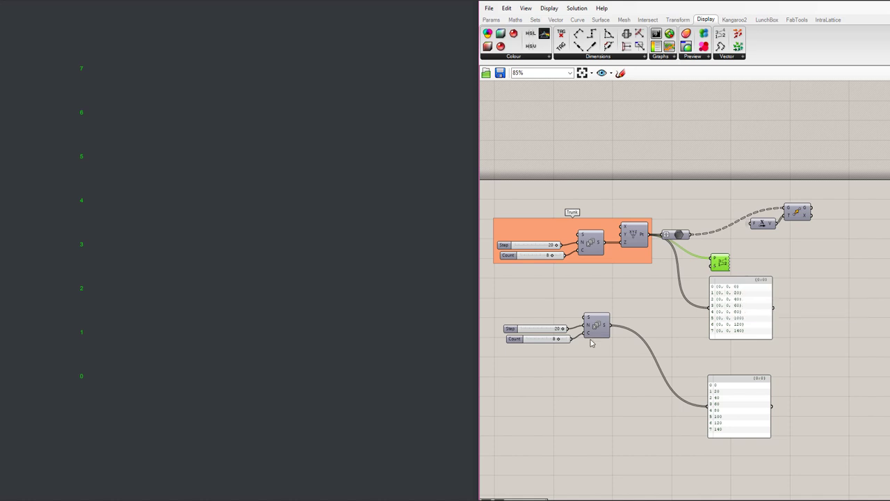
# - Duplicate the lower Count slider and connect the copy to the Point List's S input
pyautogui.click(529, 341)
pyautogui.hotkey('ctrl', 'c')
pyautogui.hotkey('ctrl', 'v')
pyautogui.moveTo(530, 342); pyautogui.dragTo(711, 265)
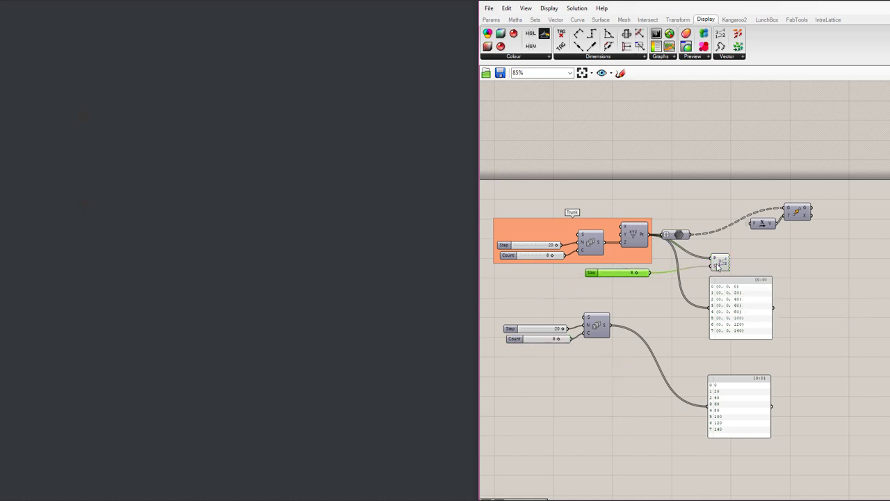
# - Shift the upper panel clear of the Point List, turn on the Construct Point preview and examine its point indices against the panel's items
pyautogui.moveTo(735, 300); pyautogui.dragTo(719, 302)
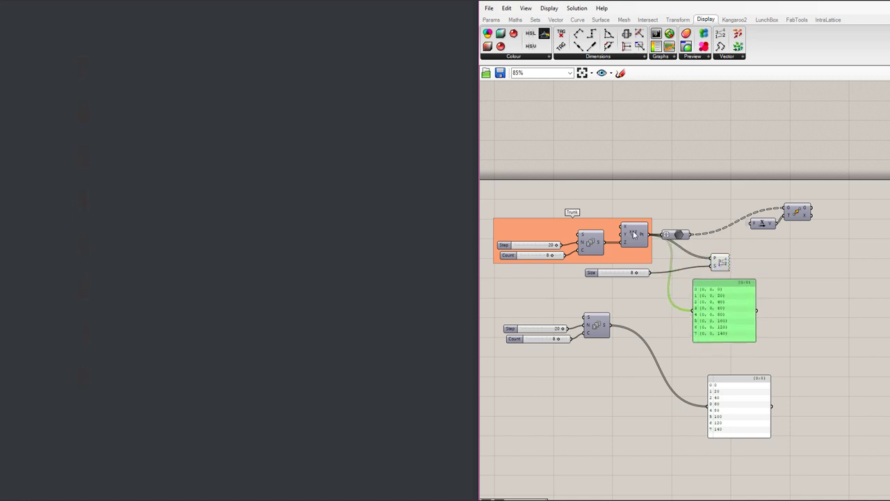
pyautogui.click(630, 233)
pyautogui.middleClick(629, 233)
pyautogui.click(673, 178)
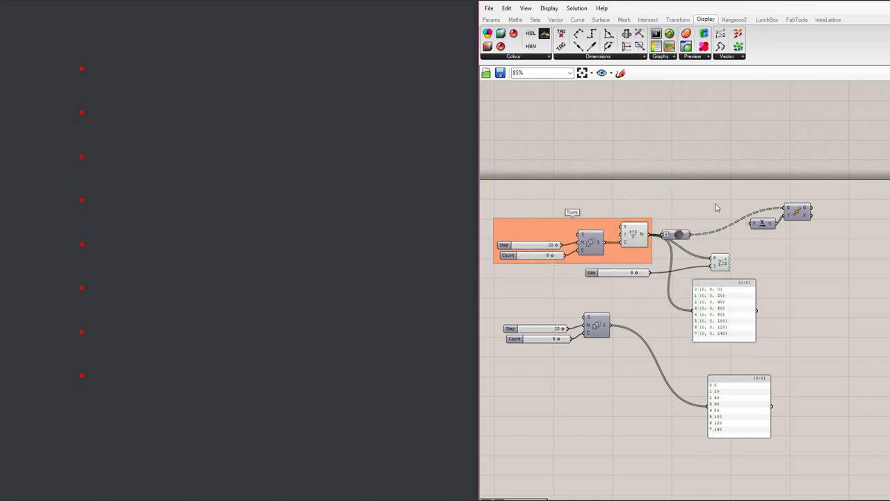
pyautogui.click(724, 261)
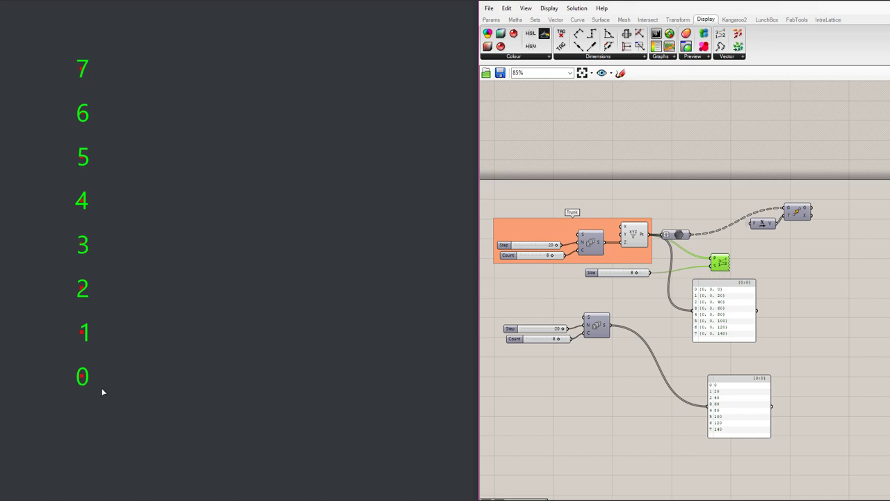
pyautogui.click(669, 306)
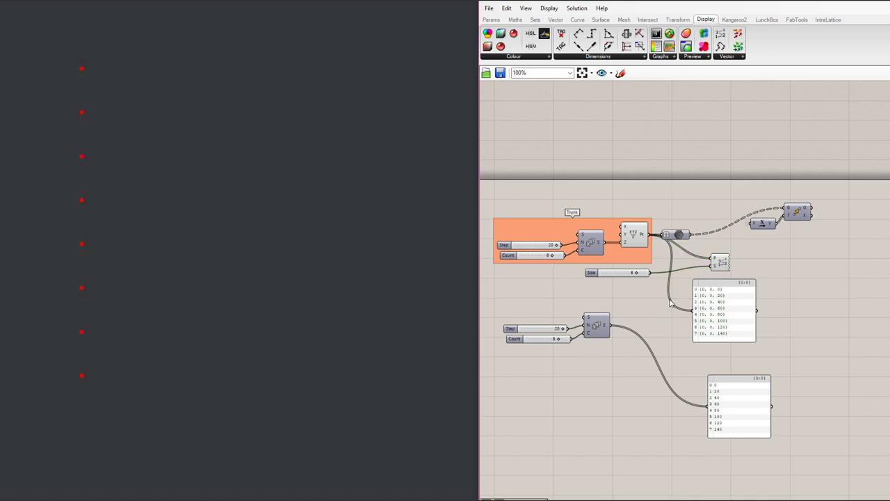
pyautogui.scroll(4, 668, 301)
pyautogui.click(772, 224)
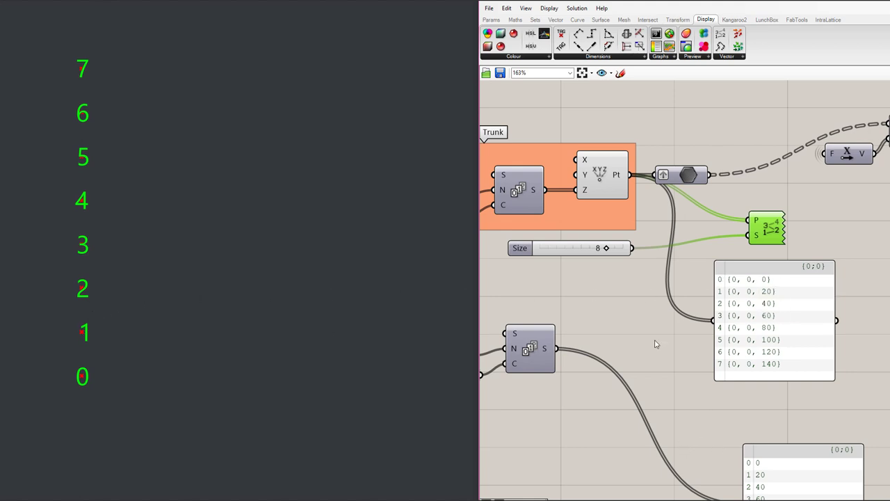
# - Turn off the Construct Point preview and turn on the preview of the grafted Data component
pyautogui.scroll(-2, 609, 294)
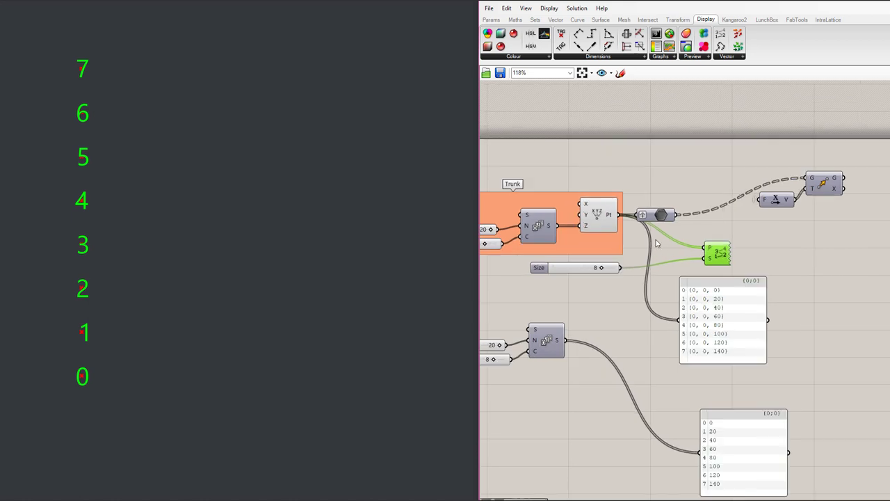
pyautogui.click(597, 217)
pyautogui.middleClick(604, 206)
pyautogui.click(632, 175)
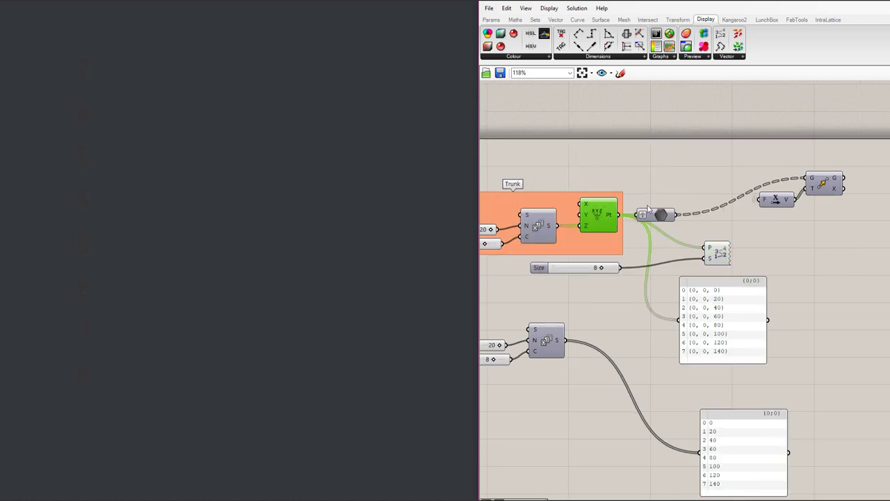
pyautogui.click(651, 212)
pyautogui.press('space')
pyautogui.click(684, 160)
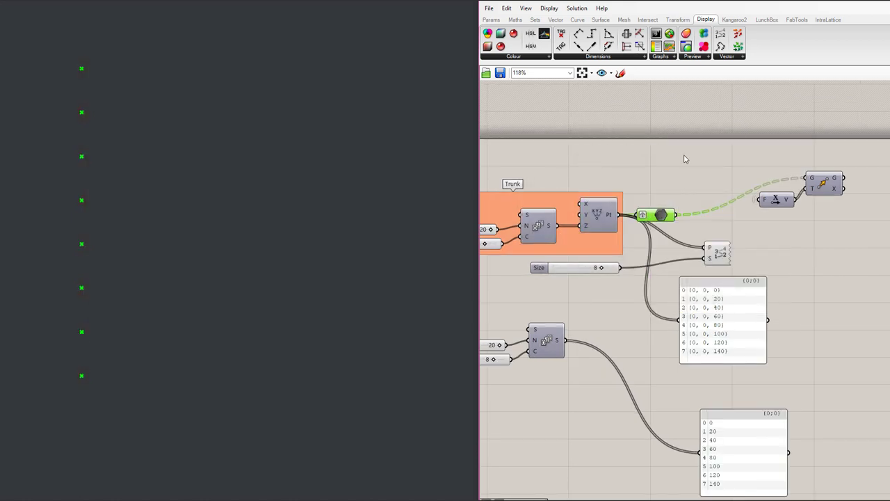
pyautogui.click(684, 156)
# - Reposition the Point List and rewire its P input to the grafted Data component's output
pyautogui.click(661, 215)
pyautogui.moveTo(718, 254); pyautogui.dragTo(728, 242)
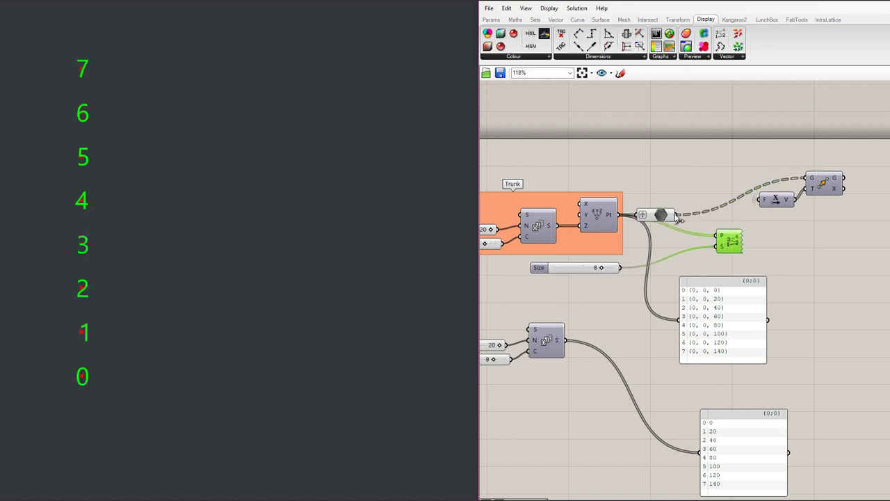
pyautogui.moveTo(678, 216); pyautogui.dragTo(718, 235)
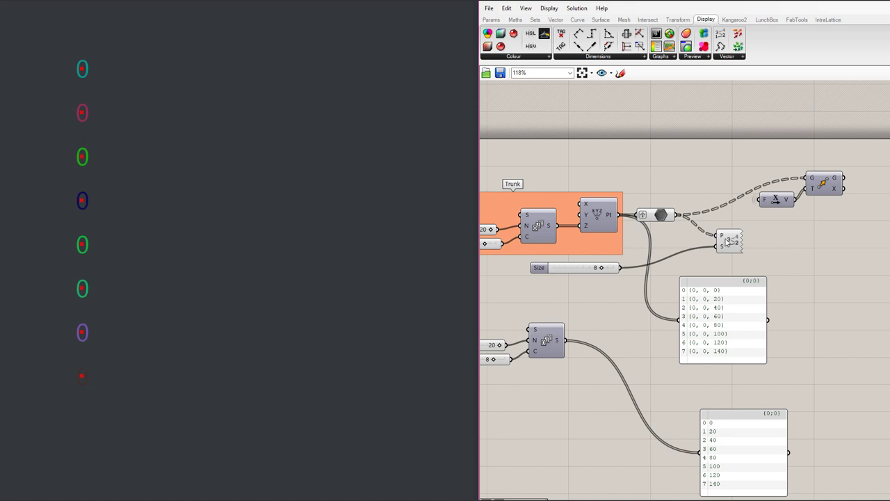
pyautogui.click(727, 240)
# - Move the Point List and upper panel farther from the Data component and connect its output to the panel
pyautogui.moveTo(726, 243); pyautogui.dragTo(778, 249)
pyautogui.moveTo(741, 287); pyautogui.dragTo(752, 285)
pyautogui.moveTo(677, 216); pyautogui.dragTo(712, 324)
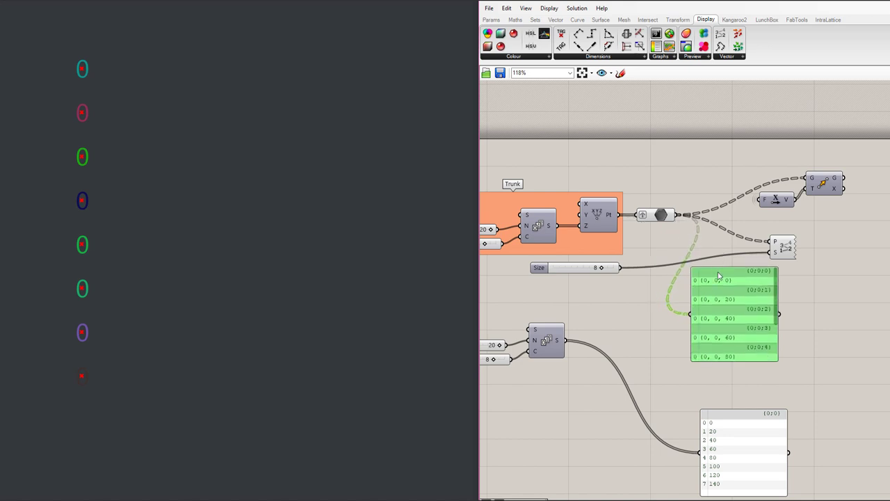
# - Reposition the points panel and Point List, rewiring the panel and the P input to the Move component's G output
pyautogui.moveTo(727, 276); pyautogui.dragTo(889, 203)
pyautogui.moveTo(844, 178); pyautogui.dragTo(875, 248)
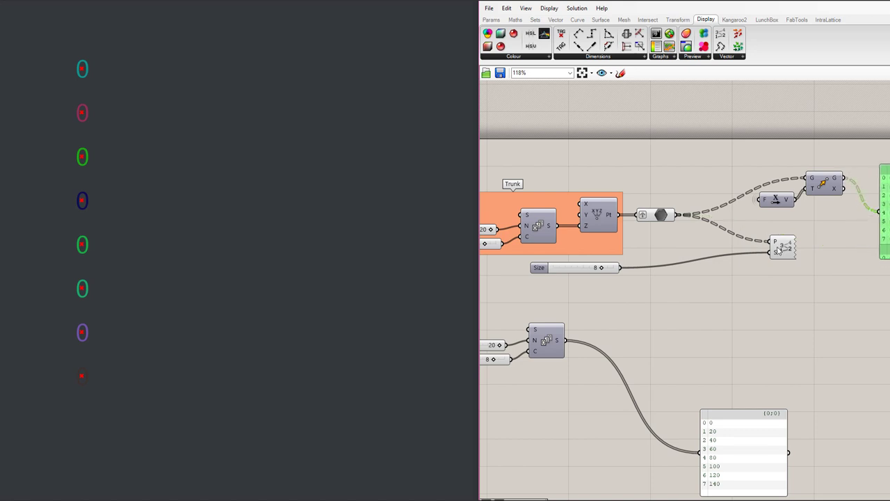
pyautogui.moveTo(783, 245); pyautogui.dragTo(834, 271)
pyautogui.moveTo(850, 182); pyautogui.dragTo(823, 266)
pyautogui.click(847, 316)
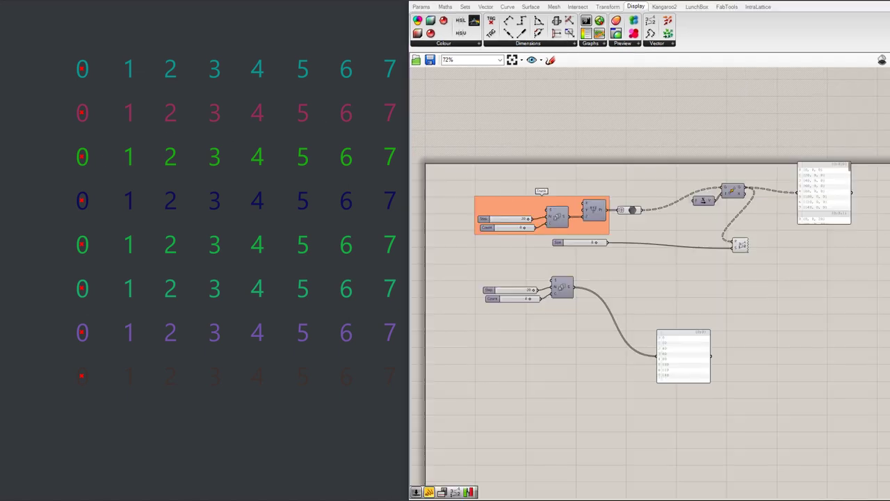
pyautogui.click(835, 194)
pyautogui.click(739, 248)
pyautogui.click(800, 258)
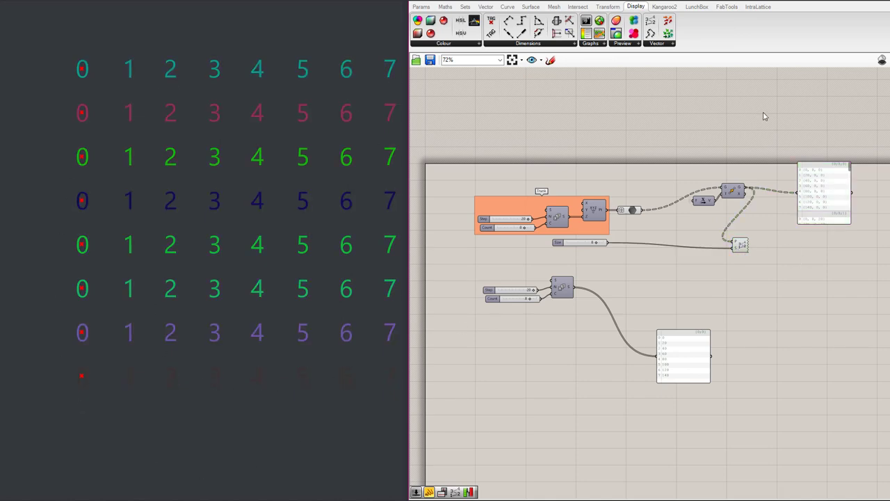
# - Add a List Item component below the panel that shows the Move output
pyautogui.click(468, 8)
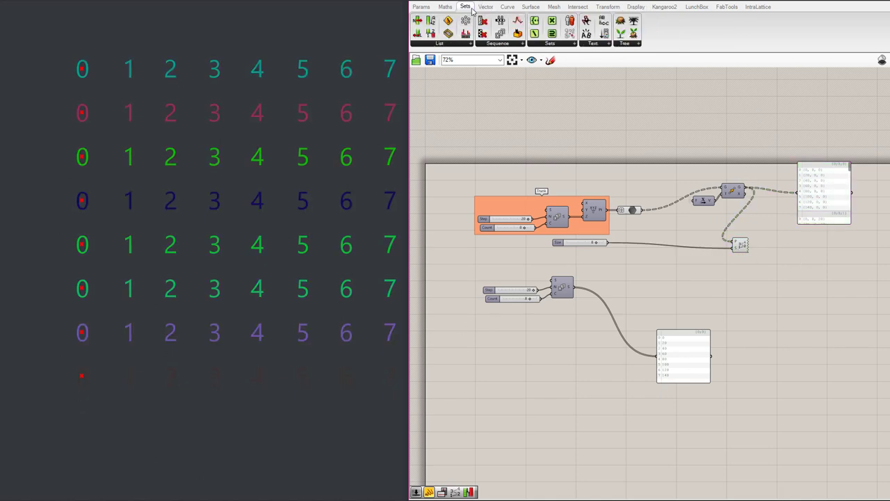
pyautogui.click(433, 44)
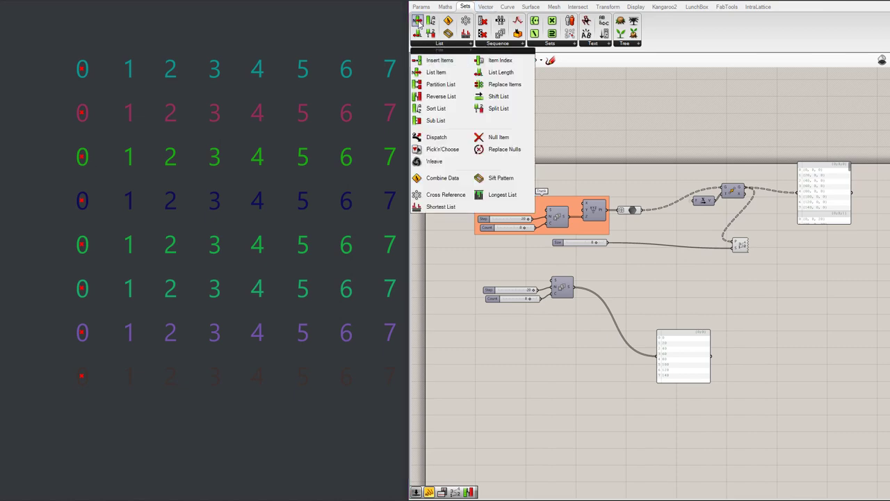
pyautogui.moveTo(418, 23); pyautogui.dragTo(811, 281)
pyautogui.scroll(2, 795, 255)
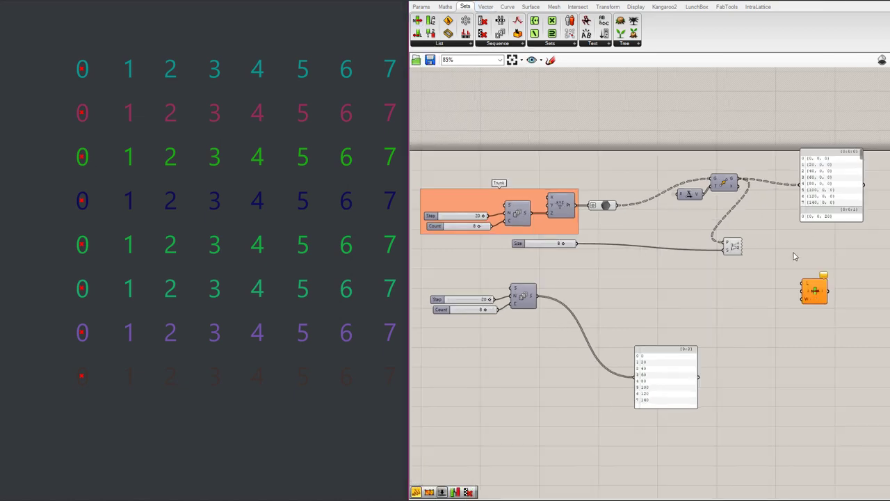
pyautogui.scroll(3, 795, 256)
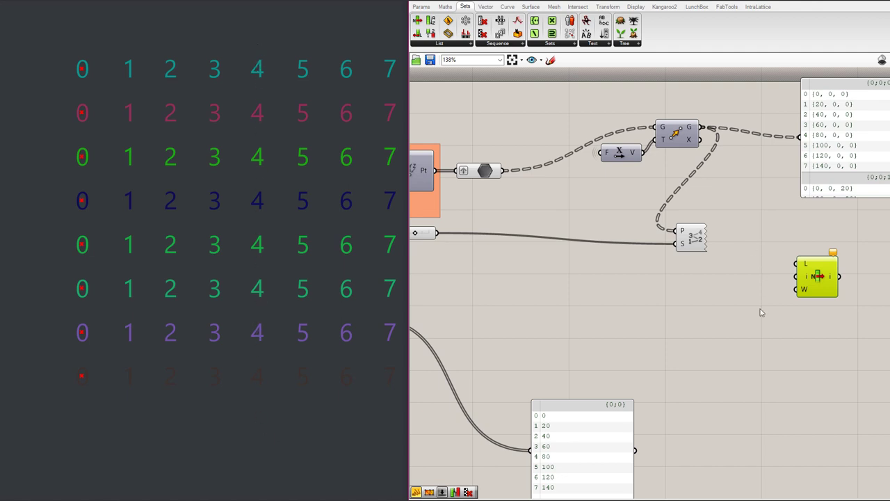
# - Feed List Item's i input from a copy of the Size slider set to 4 and its L input from Move's G output
pyautogui.scroll(-1, 751, 303)
pyautogui.moveTo(734, 305); pyautogui.dragTo(887, 315, button='right')
pyautogui.click(603, 252)
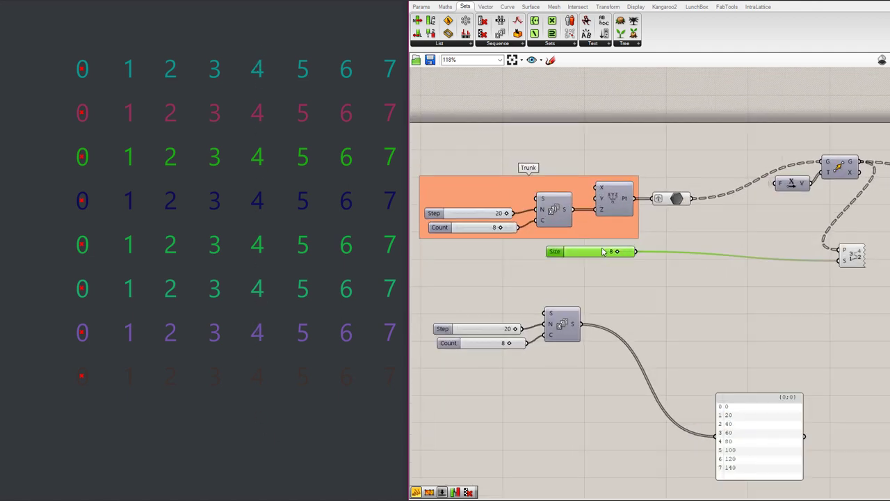
pyautogui.hotkey('ctrl', 'v')
pyautogui.click(599, 274)
pyautogui.click(593, 252)
pyautogui.hotkey('ctrl', 'c')
pyautogui.hotkey('ctrl', 'v')
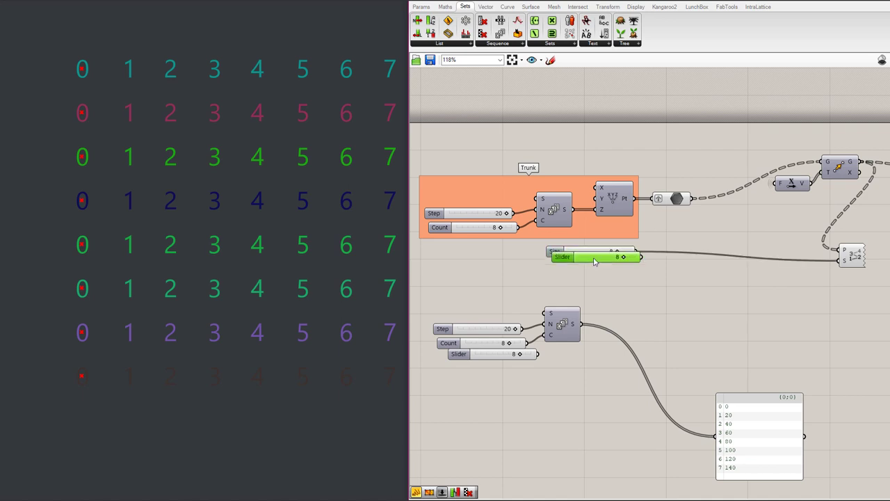
pyautogui.moveTo(595, 261); pyautogui.dragTo(889, 288)
pyautogui.scroll(-2, 684, 284)
pyautogui.scroll(2, 874, 257)
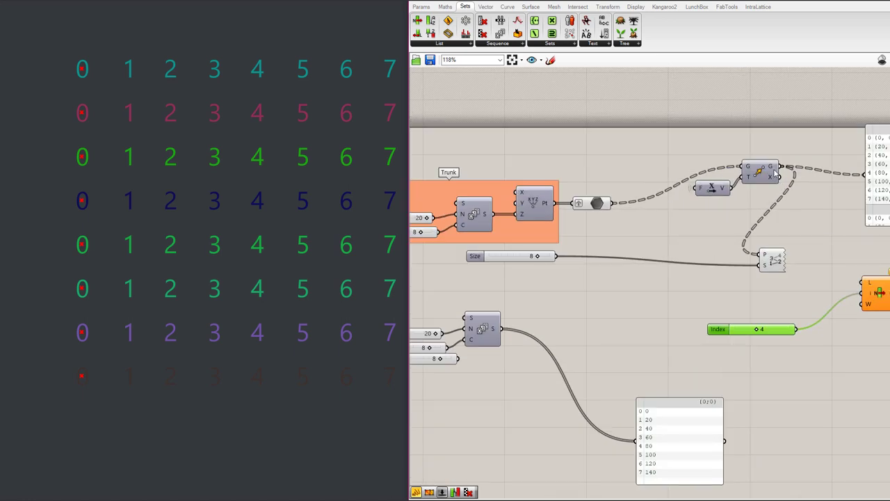
pyautogui.moveTo(779, 167); pyautogui.dragTo(863, 283)
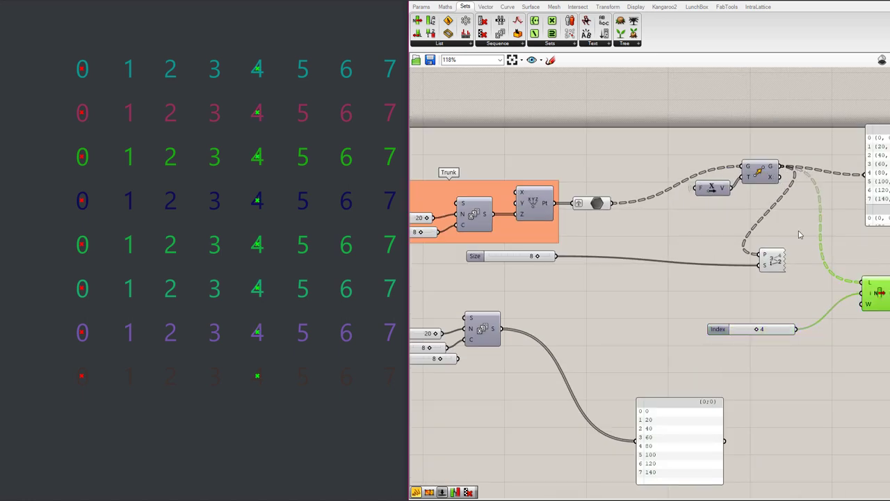
# - Turn off the Point List preview and select the List Item component to highlight its points
pyautogui.click(771, 262)
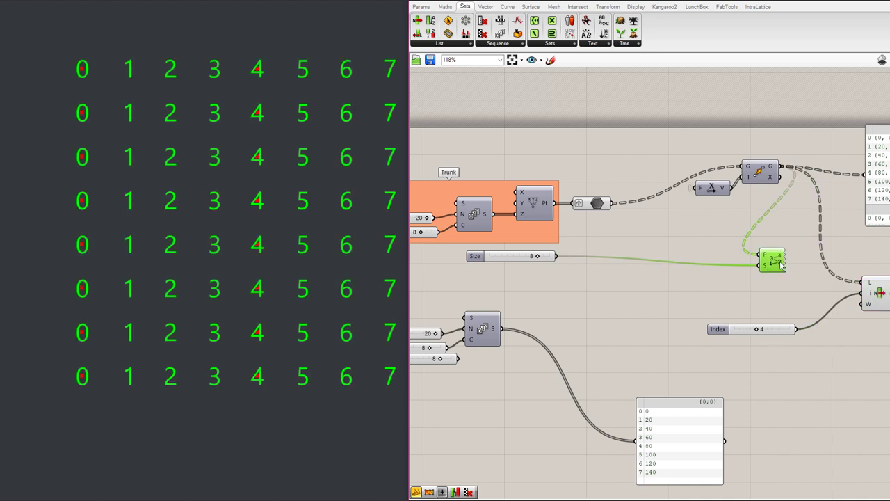
pyautogui.middleClick(782, 255)
pyautogui.click(814, 223)
pyautogui.click(828, 242)
pyautogui.click(879, 295)
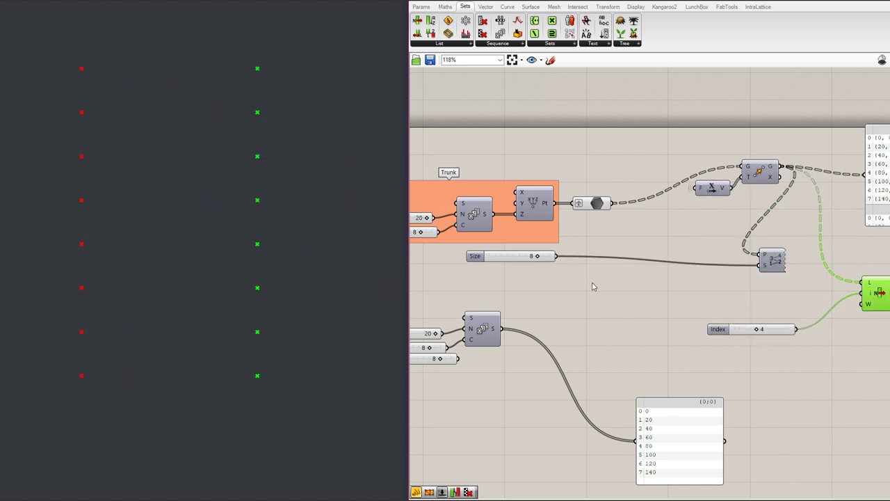
# - Turn off the preview of the grafted Data component and select the Move component
pyautogui.click(595, 204)
pyautogui.middleClick(591, 200)
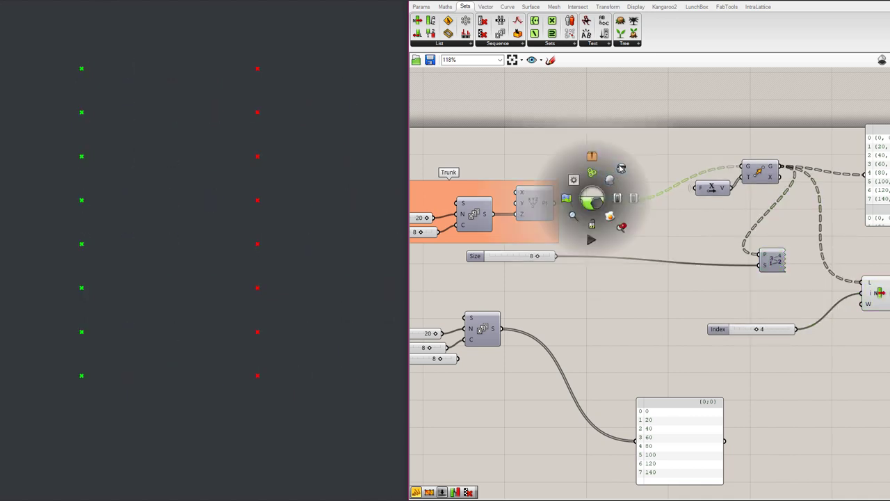
pyautogui.click(621, 169)
pyautogui.click(770, 181)
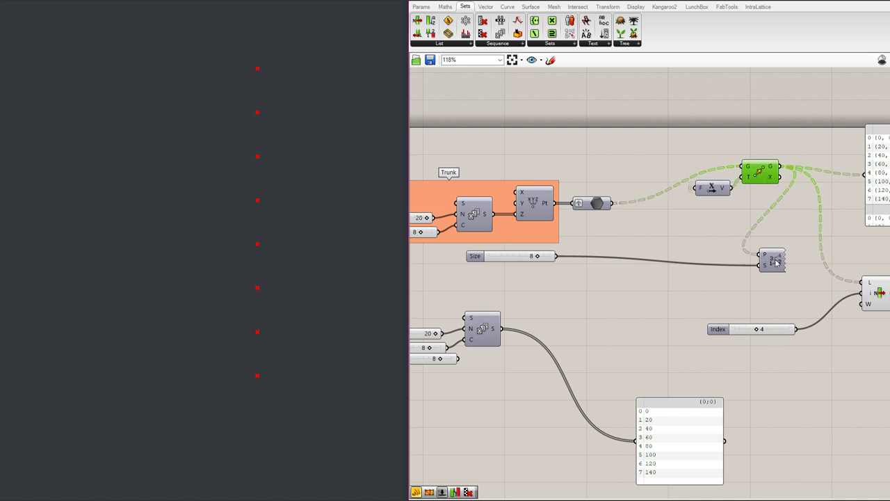
# - Turn the Point List preview back on and select List Item to highlight its points among the indices
pyautogui.click(773, 260)
pyautogui.middleClick(774, 260)
pyautogui.click(791, 239)
pyautogui.click(885, 292)
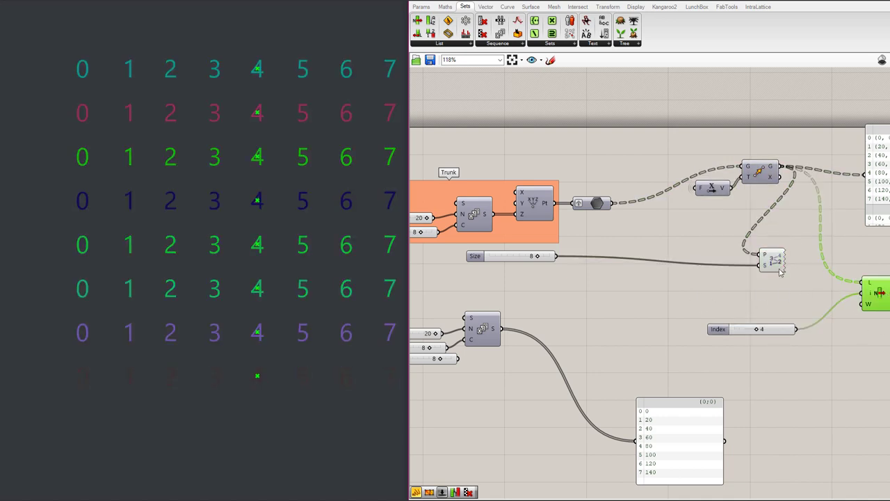
# - Examine the point coordinates in each branch of the panel connected to the Move output
pyautogui.scroll(-2, 747, 294)
pyautogui.scroll(3, 831, 303)
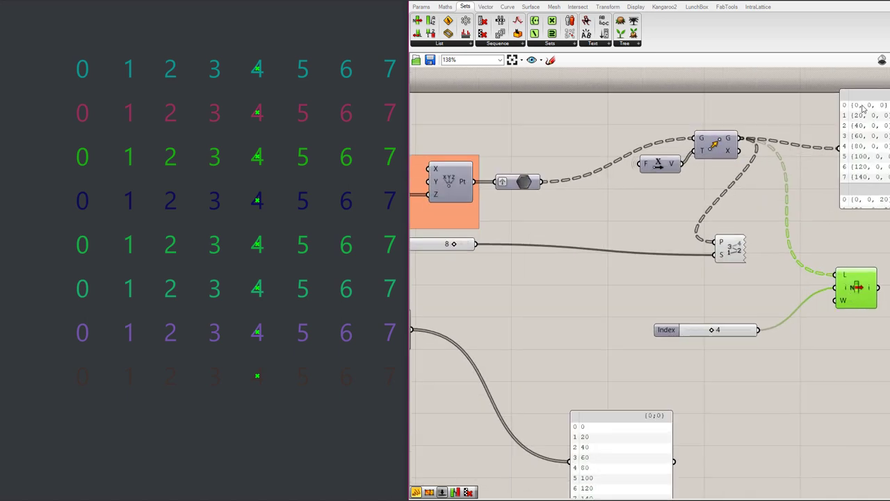
pyautogui.scroll(-5, 875, 162)
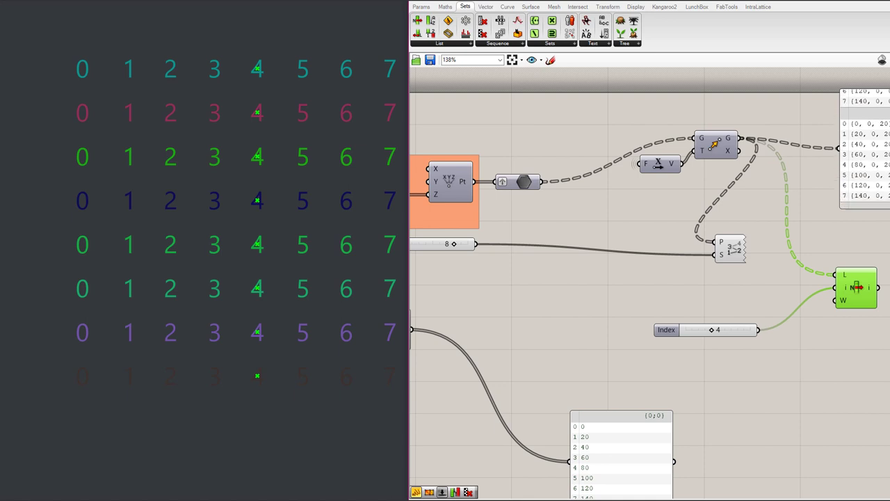
pyautogui.scroll(2, 868, 126)
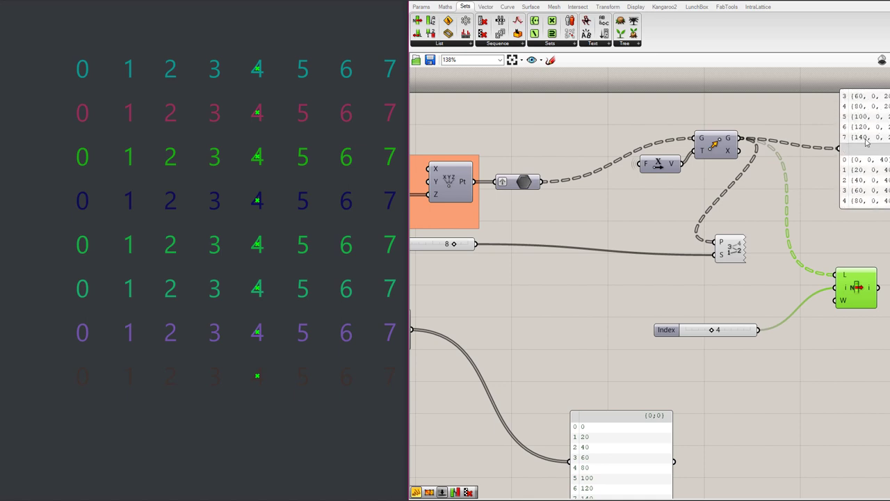
pyautogui.scroll(3, 875, 129)
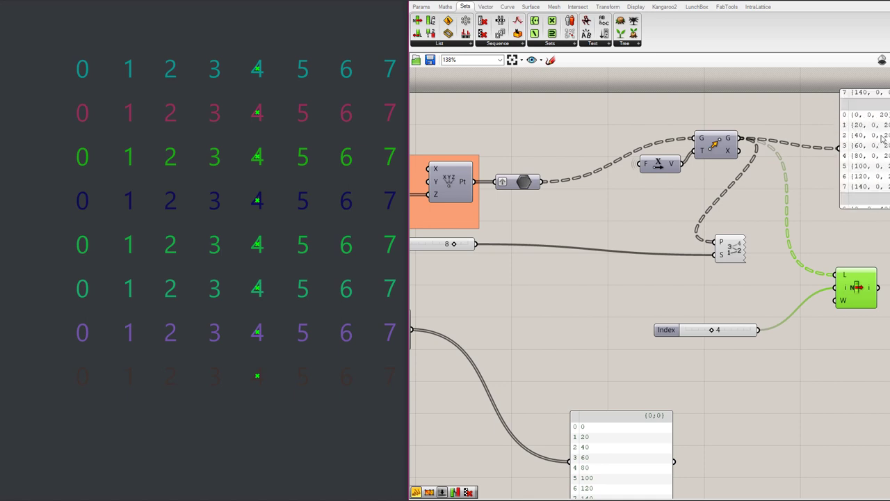
pyautogui.scroll(-2, 807, 163)
pyautogui.scroll(2, 860, 150)
# - Reposition the points panel, connect it to List Item's output and review the item listed in each branch
pyautogui.moveTo(846, 152); pyautogui.dragTo(888, 174)
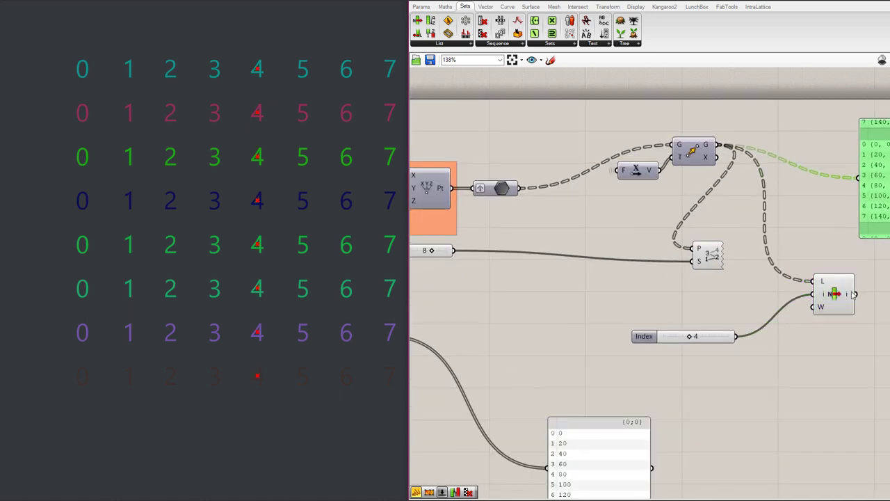
pyautogui.moveTo(856, 293); pyautogui.dragTo(859, 178)
pyautogui.scroll(2, 875, 178)
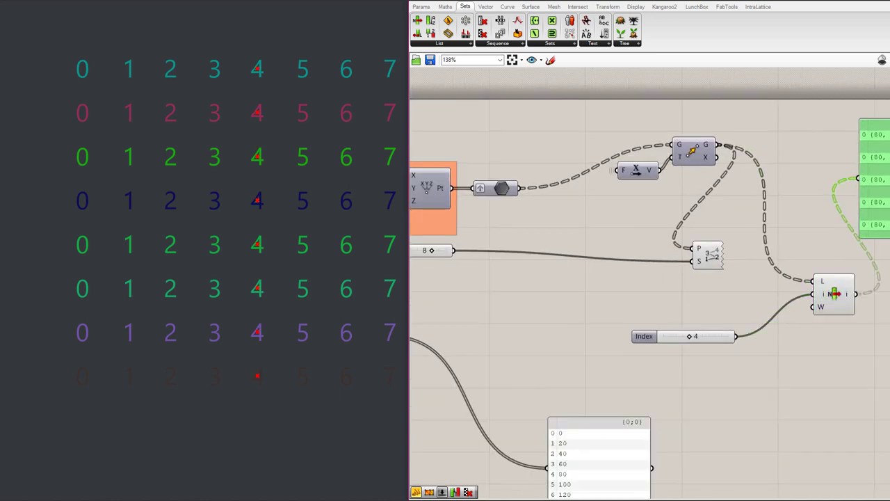
pyautogui.scroll(-3, 876, 173)
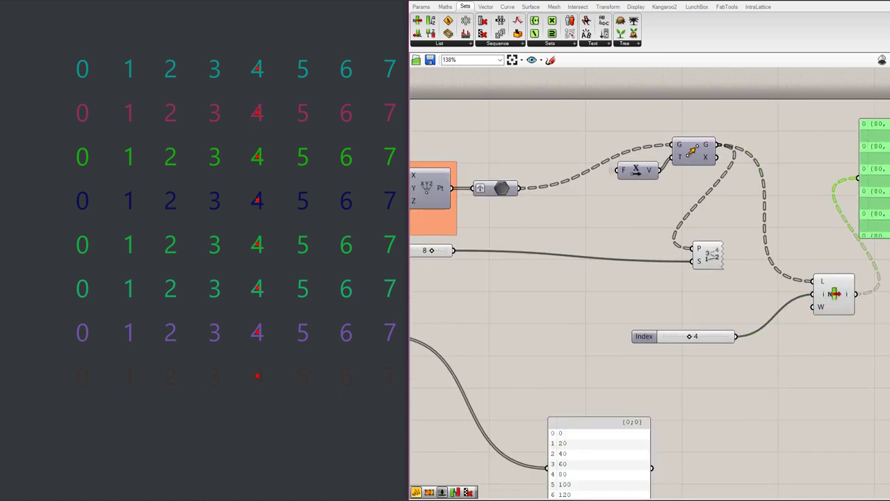
pyautogui.scroll(-2, 874, 174)
pyautogui.scroll(2, 869, 178)
pyautogui.moveTo(846, 177); pyautogui.dragTo(875, 206)
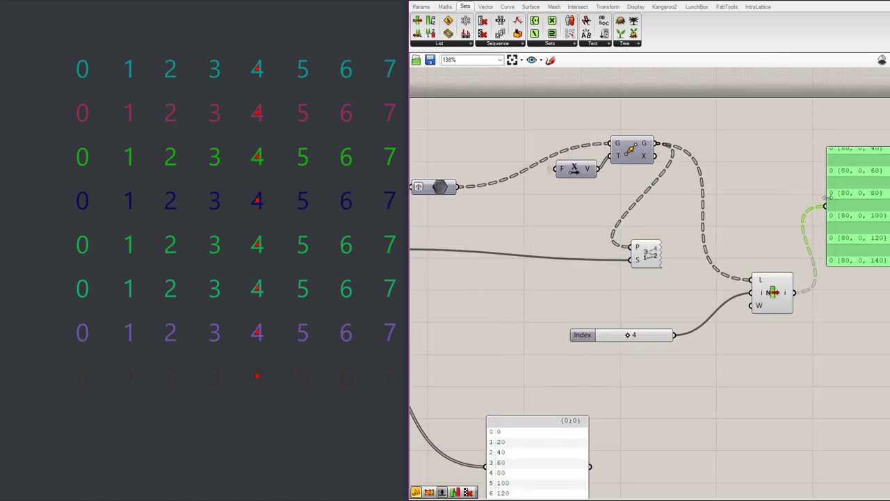
# - Delete the points panel connected to List Item's output
pyautogui.click(775, 294)
pyautogui.click(777, 188)
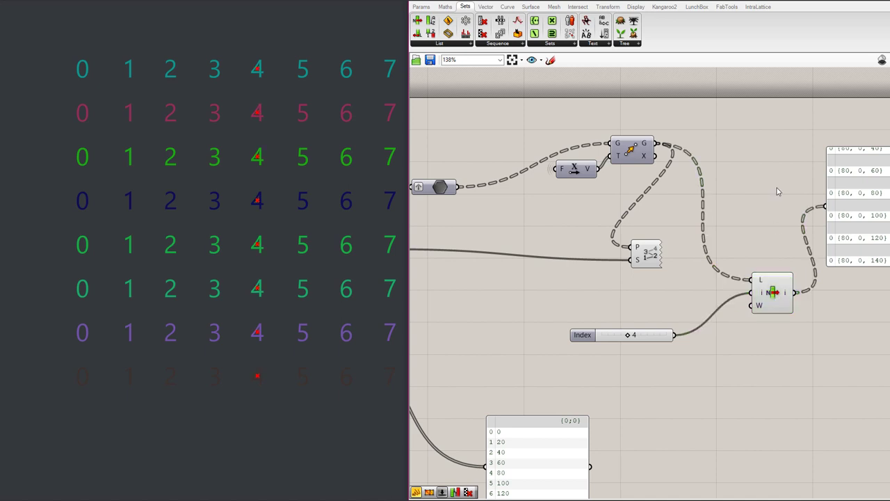
pyautogui.moveTo(867, 200); pyautogui.dragTo(849, 185)
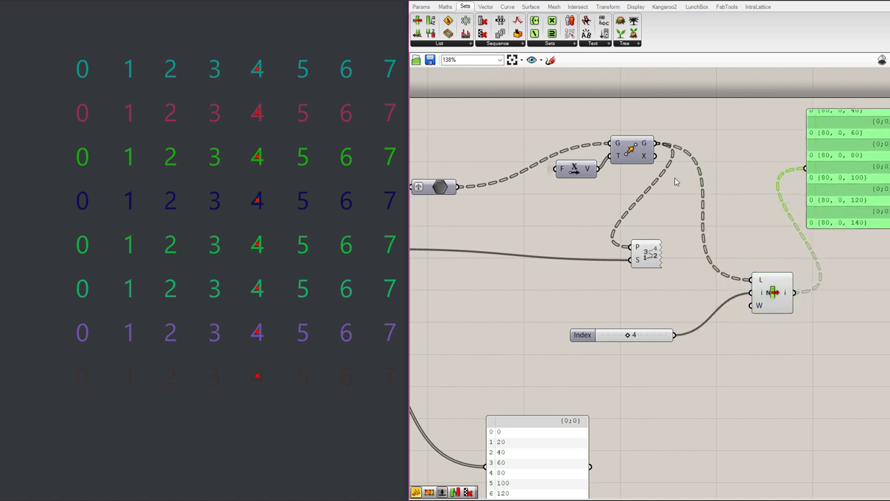
pyautogui.press('Delete')
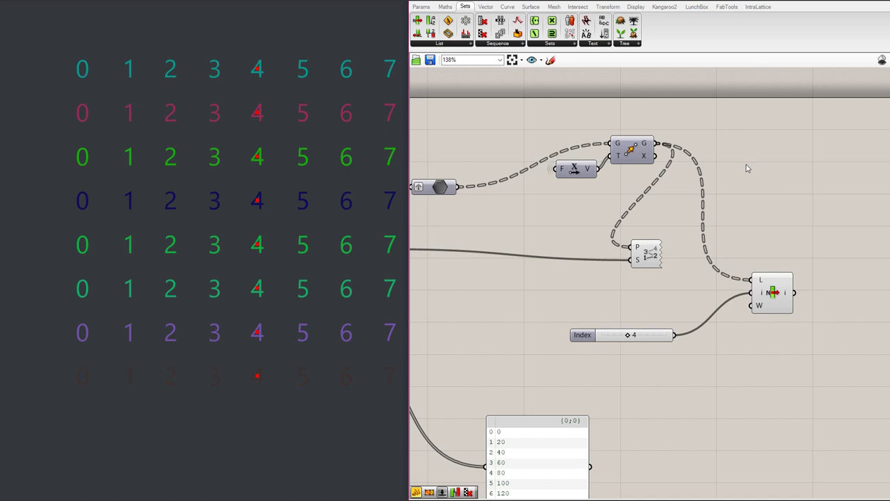
# - Add a Flip Matrix component, feed it Move's geometry output and connect its output to Point List's points input
pyautogui.doubleClick(748, 168)
pyautogui.write('fli')
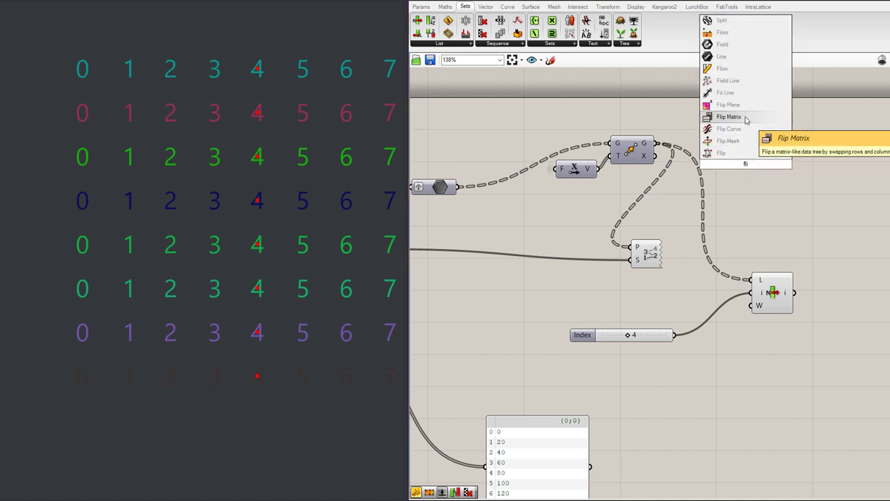
pyautogui.click(730, 117)
pyautogui.moveTo(656, 144); pyautogui.dragTo(633, 247)
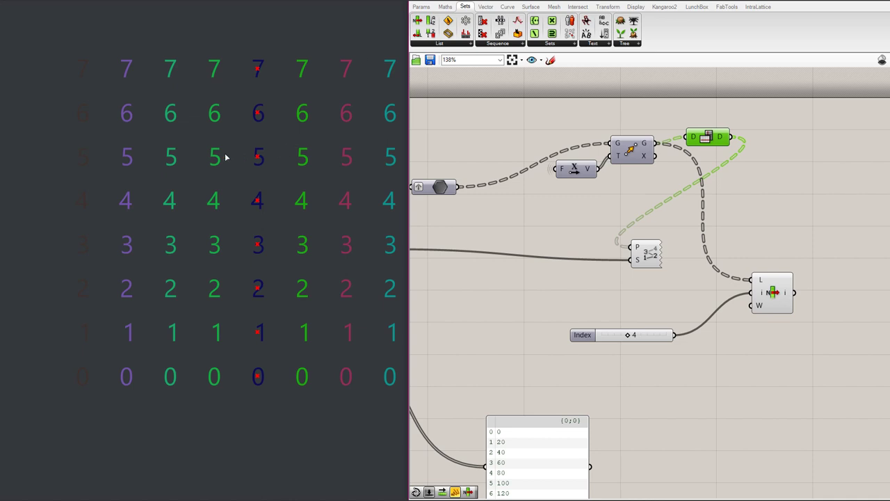
# - Reposition List Item and connect the Flip Matrix output to its list input to highlight the indexed points
pyautogui.scroll(-4, 225, 158)
pyautogui.scroll(4, 296, 175)
pyautogui.moveTo(772, 292); pyautogui.dragTo(812, 246)
pyautogui.moveTo(727, 138); pyautogui.dragTo(794, 234)
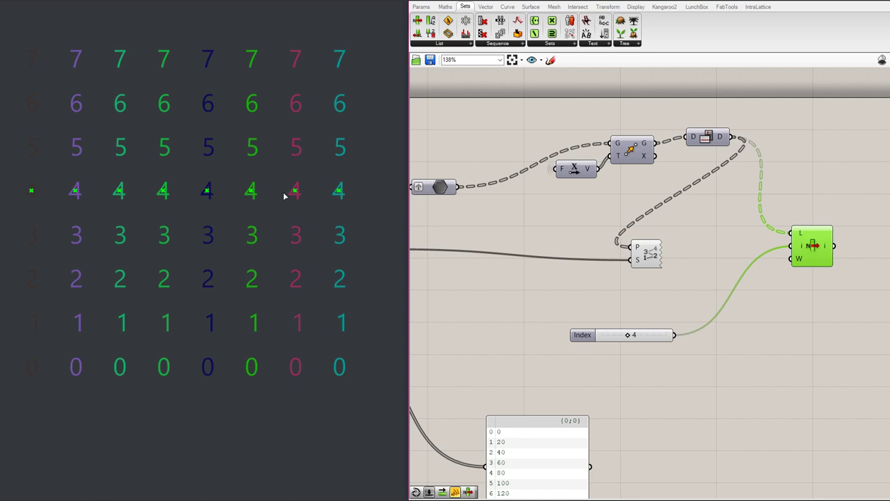
# - Delete the List Item component
pyautogui.moveTo(815, 249); pyautogui.dragTo(807, 231)
pyautogui.press('Delete')
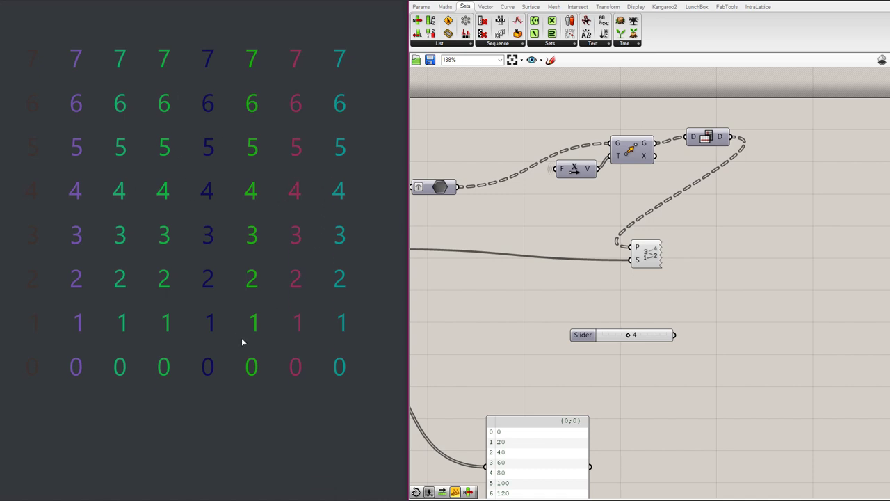
pyautogui.scroll(-3, 796, 198)
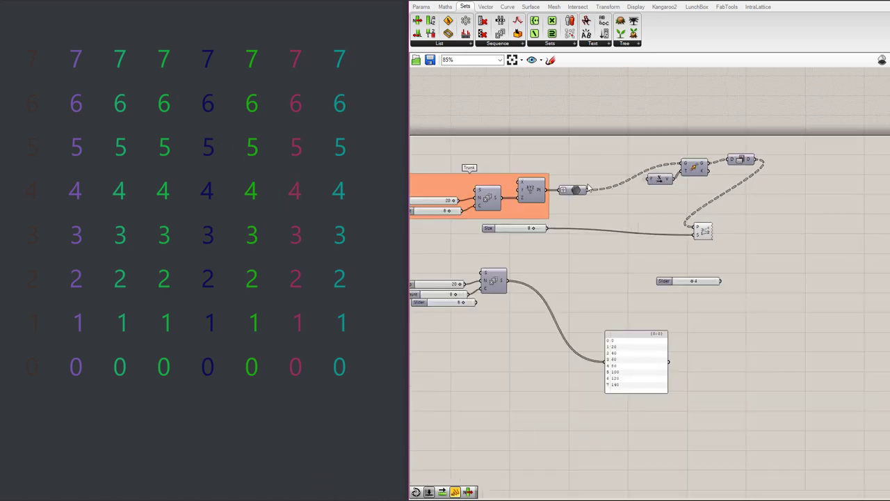
pyautogui.scroll(3, 590, 187)
pyautogui.scroll(-2, 701, 235)
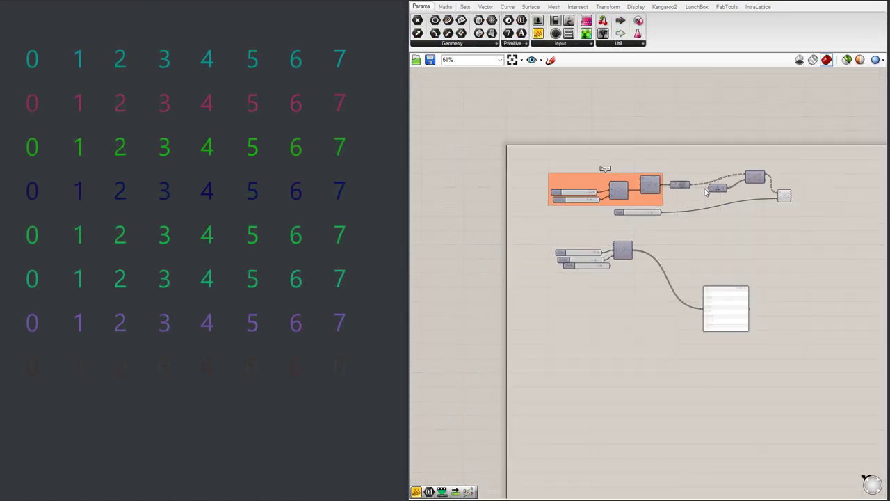
# - Align the Move component with the grafted Data component and shift Unit X below their connecting wire
pyautogui.scroll(3, 706, 191)
pyautogui.scroll(-2, 649, 223)
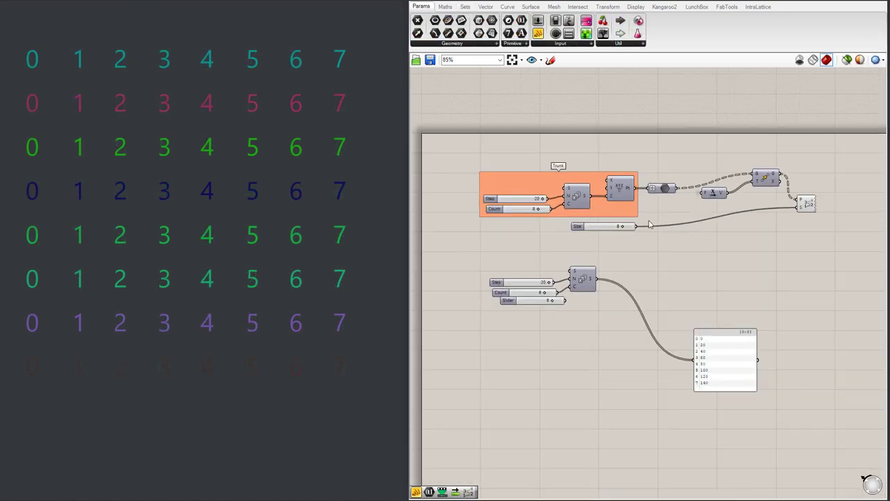
pyautogui.scroll(3, 652, 203)
pyautogui.scroll(-2, 620, 227)
pyautogui.scroll(4, 732, 227)
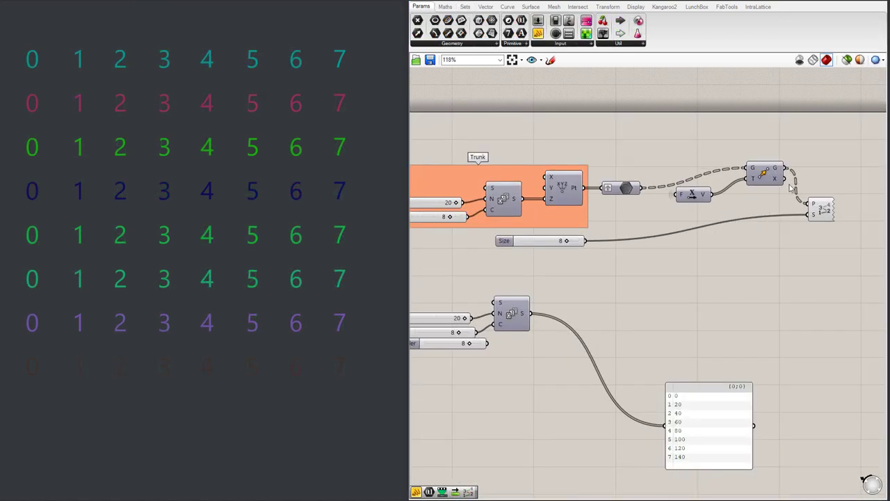
pyautogui.click(764, 201)
pyautogui.moveTo(765, 200); pyautogui.dragTo(759, 207)
pyautogui.moveTo(621, 200); pyautogui.dragTo(649, 211)
pyautogui.click(654, 174)
# - Place a Param Viewer component beyond the Move component
pyautogui.click(603, 35)
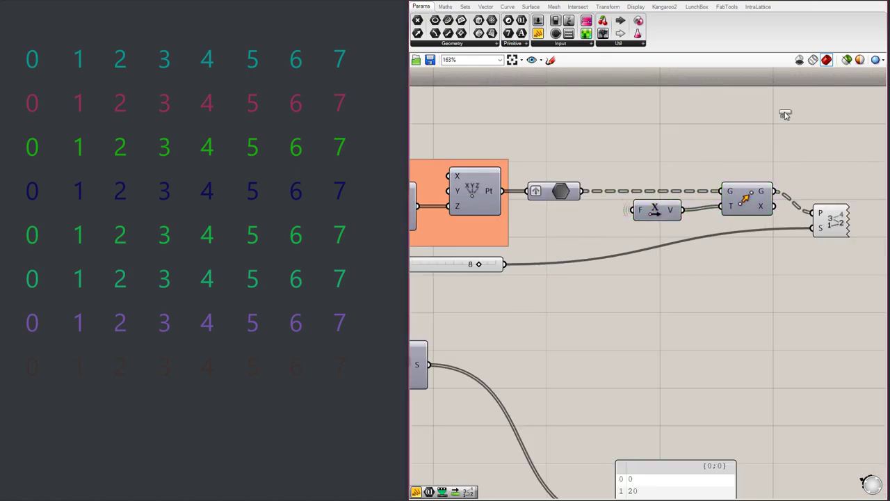
pyautogui.click(785, 114)
pyautogui.scroll(-4, 652, 141)
pyautogui.scroll(3, 740, 138)
pyautogui.moveTo(717, 129); pyautogui.dragTo(790, 165)
pyautogui.click(619, 44)
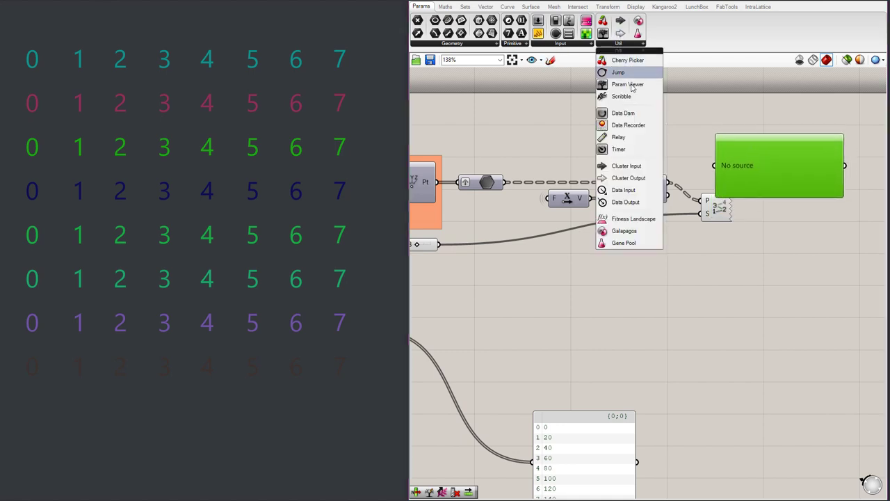
pyautogui.click(762, 172)
pyautogui.moveTo(774, 174); pyautogui.dragTo(815, 156)
pyautogui.press('Delete')
# - Connect Move's geometry output to the Param Viewer and move Point List below it
pyautogui.moveTo(668, 182); pyautogui.dragTo(734, 144)
pyautogui.moveTo(717, 204); pyautogui.dragTo(716, 273)
pyautogui.moveTo(754, 162); pyautogui.dragTo(758, 214)
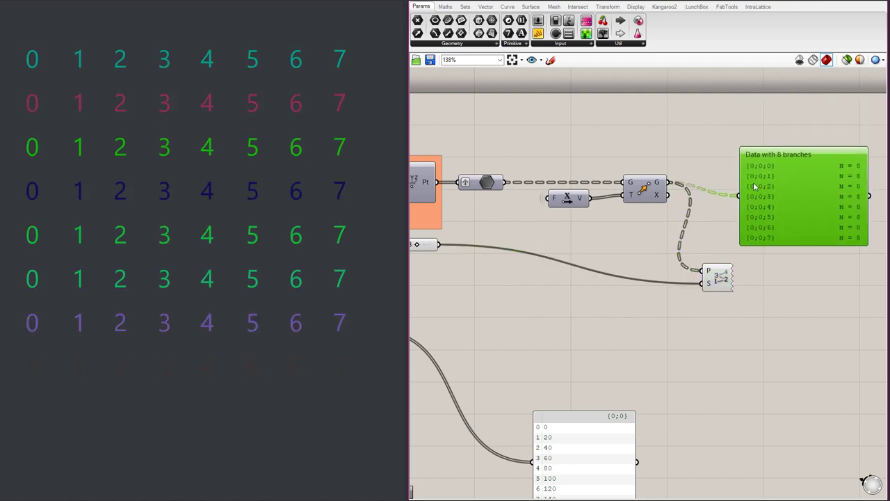
pyautogui.scroll(-3, 756, 186)
pyautogui.moveTo(755, 186); pyautogui.dragTo(836, 187, button='right')
pyautogui.scroll(1, 836, 187)
pyautogui.scroll(1, 836, 186)
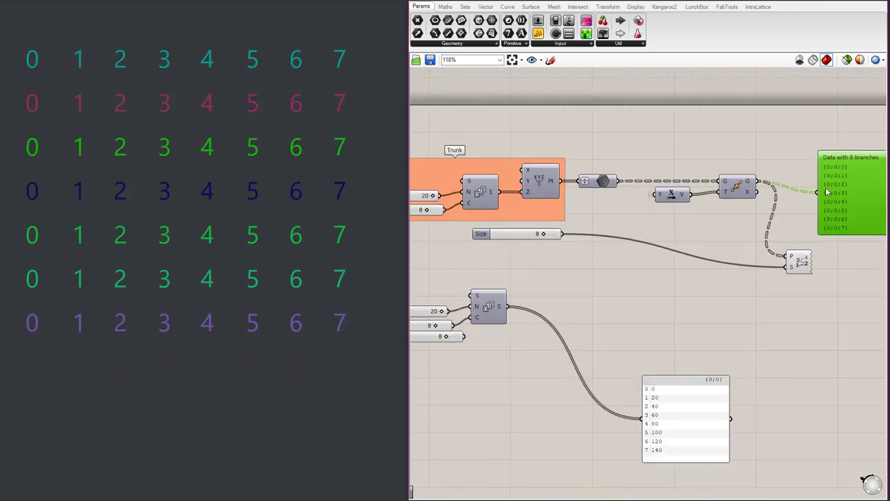
# - Set the wire display of Unit X's factor input to Default
pyautogui.click(678, 197)
pyautogui.rightClick(661, 197)
pyautogui.moveTo(723, 209)
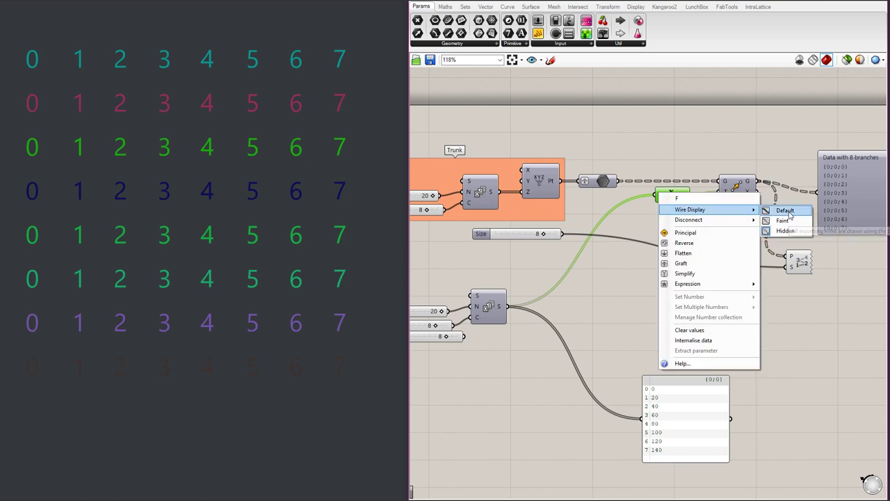
pyautogui.click(788, 212)
# - Move the Size slider underneath the Point List component
pyautogui.moveTo(528, 236); pyautogui.dragTo(573, 255)
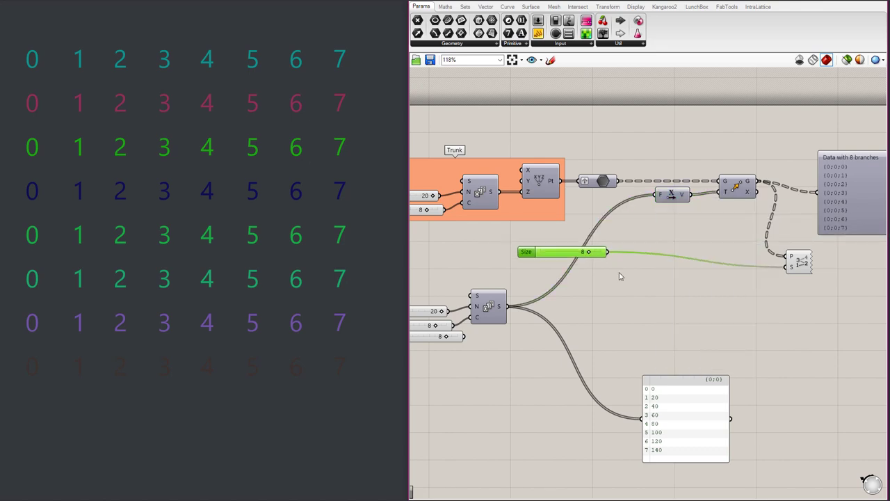
pyautogui.moveTo(621, 276); pyautogui.dragTo(749, 298)
pyautogui.scroll(-4, 766, 253)
pyautogui.scroll(4, 602, 254)
pyautogui.scroll(-4, 591, 257)
pyautogui.scroll(3, 807, 240)
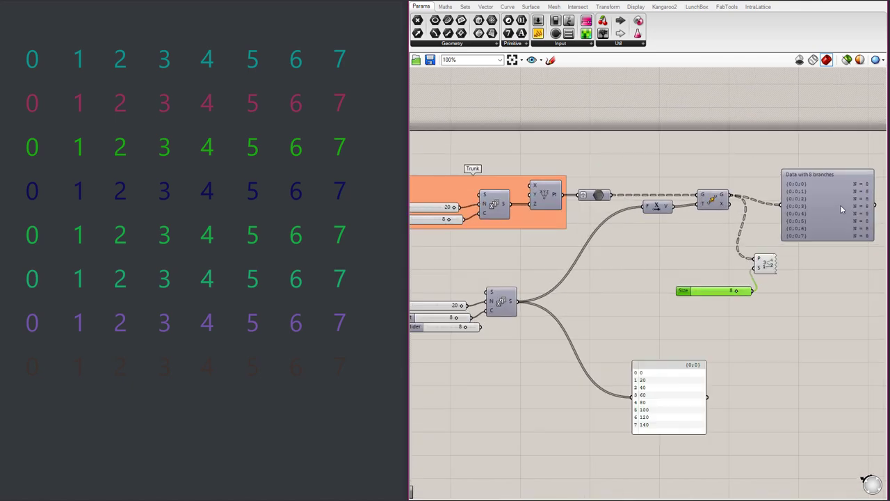
# - Adjust the layout of Move, Unit X and the Param Viewer along the main data flow
pyautogui.click(841, 209)
pyautogui.scroll(1, 838, 209)
pyautogui.click(694, 190)
pyautogui.click(628, 207)
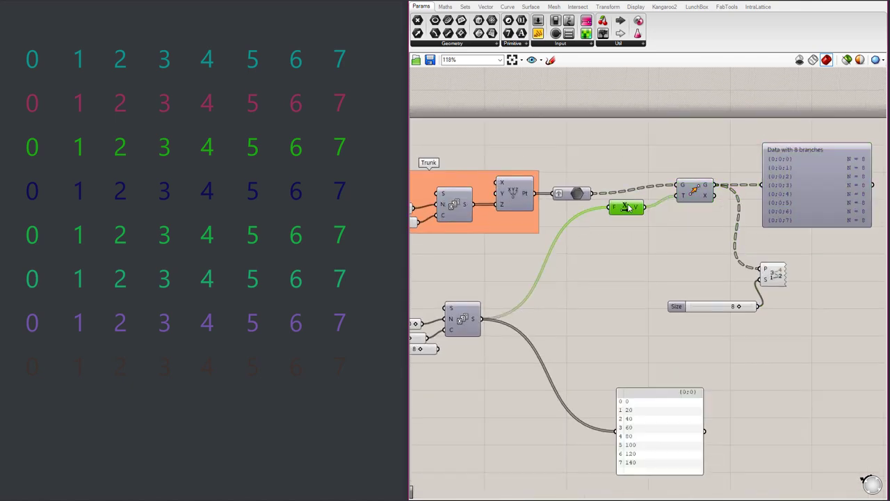
pyautogui.moveTo(803, 194); pyautogui.dragTo(797, 194)
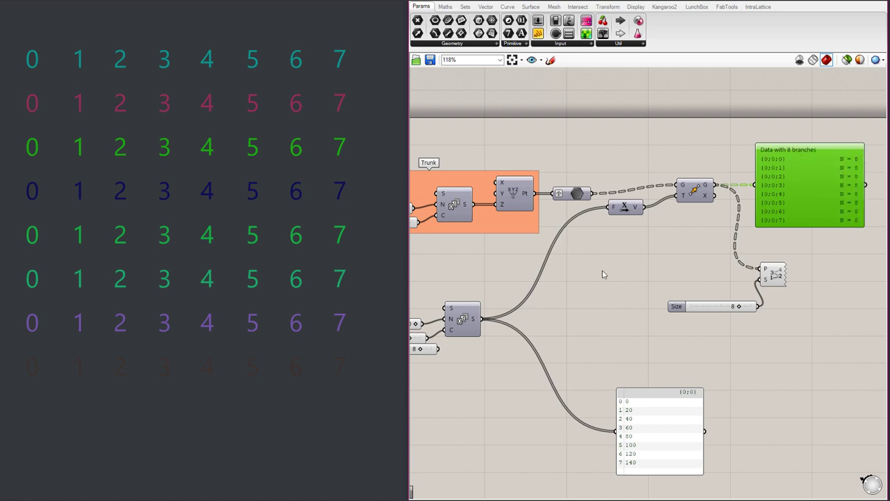
# - Delete the unused slider beneath the lower Series and set that Series' Count slider to 4
pyautogui.scroll(-4, 770, 202)
pyautogui.scroll(4, 565, 285)
pyautogui.scroll(-4, 497, 264)
pyautogui.scroll(3, 566, 264)
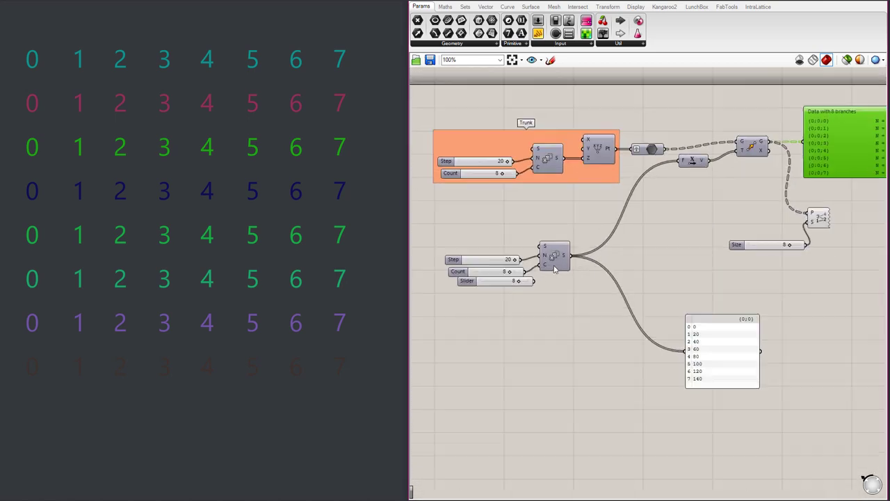
pyautogui.moveTo(505, 283); pyautogui.dragTo(506, 305)
pyautogui.press('Delete')
pyautogui.moveTo(511, 271); pyautogui.dragTo(492, 271)
pyautogui.scroll(-2, 567, 258)
pyautogui.scroll(2, 766, 215)
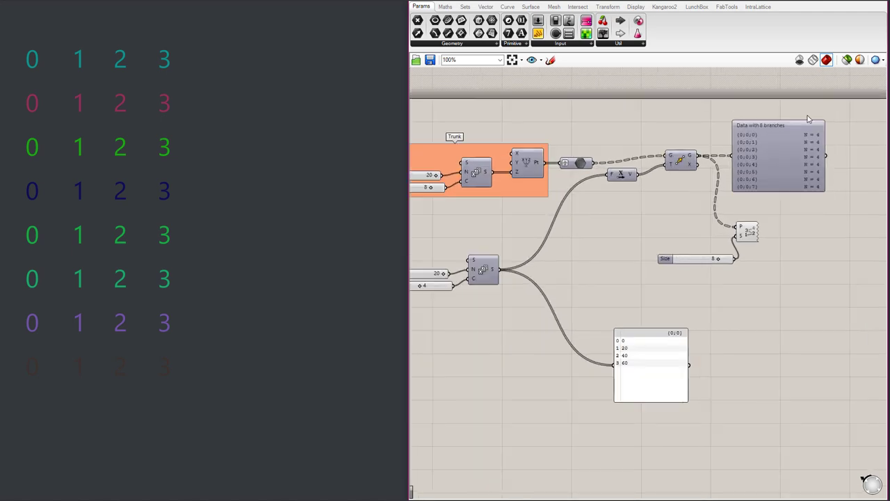
pyautogui.scroll(2, 809, 119)
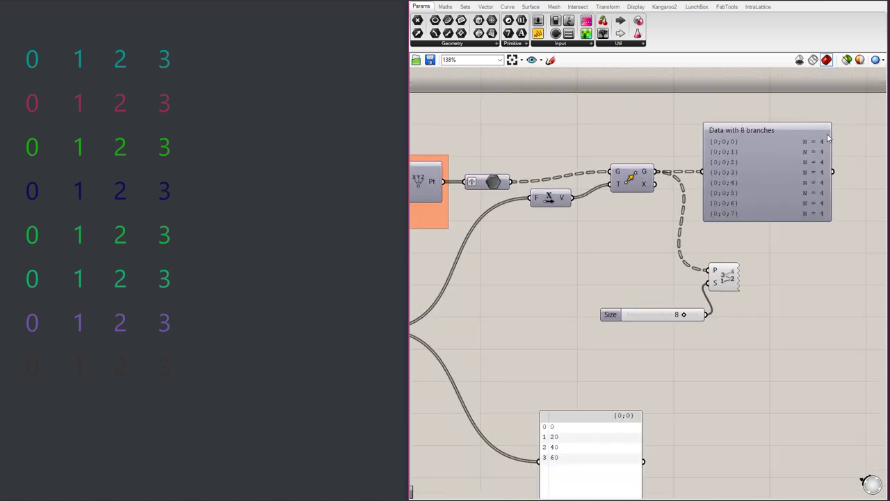
# - Turn on the preview of the Move component
pyautogui.click(635, 174)
pyautogui.middleClick(634, 171)
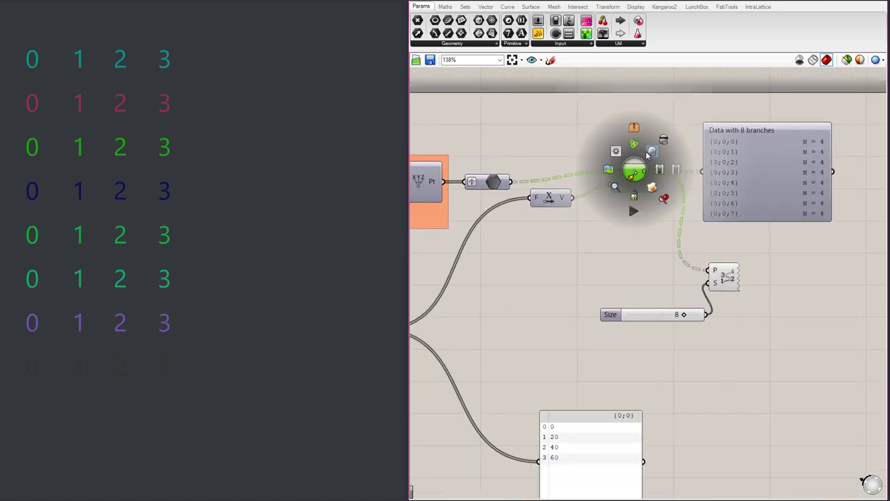
pyautogui.click(653, 149)
pyautogui.click(646, 130)
pyautogui.scroll(-1, 823, 162)
pyautogui.scroll(-3, 824, 164)
pyautogui.scroll(2, 738, 190)
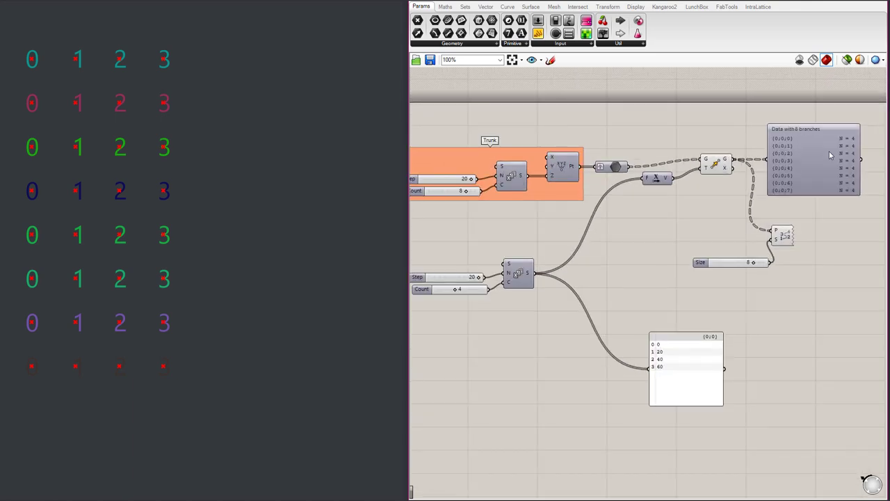
# - Spread the Param Viewer and the Move component apart to make room between them
pyautogui.moveTo(830, 154); pyautogui.dragTo(847, 134)
pyautogui.scroll(-3, 735, 177)
pyautogui.scroll(3, 735, 175)
pyautogui.moveTo(728, 171); pyautogui.dragTo(715, 159)
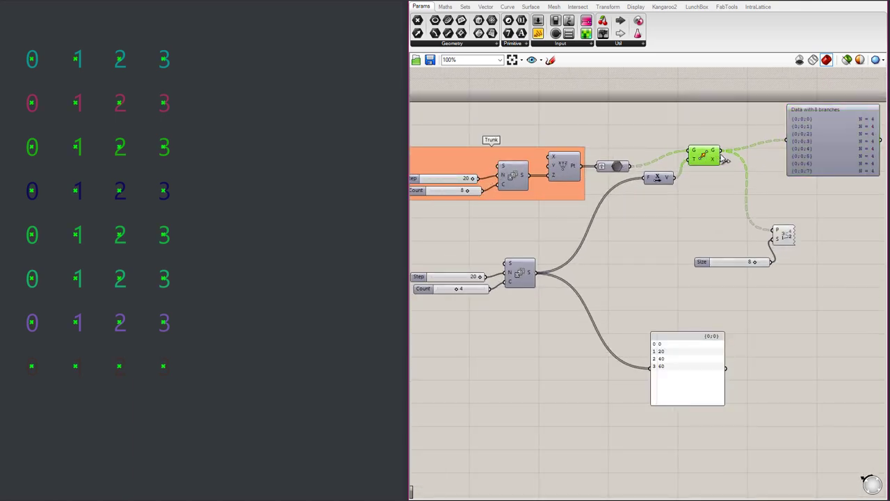
pyautogui.scroll(-3, 715, 160)
pyautogui.scroll(4, 780, 141)
pyautogui.moveTo(782, 141); pyautogui.dragTo(804, 131)
# - Insert a Flip Matrix component between Move's geometry output and the Param Viewer
pyautogui.doubleClick(744, 195)
pyautogui.write('fl')
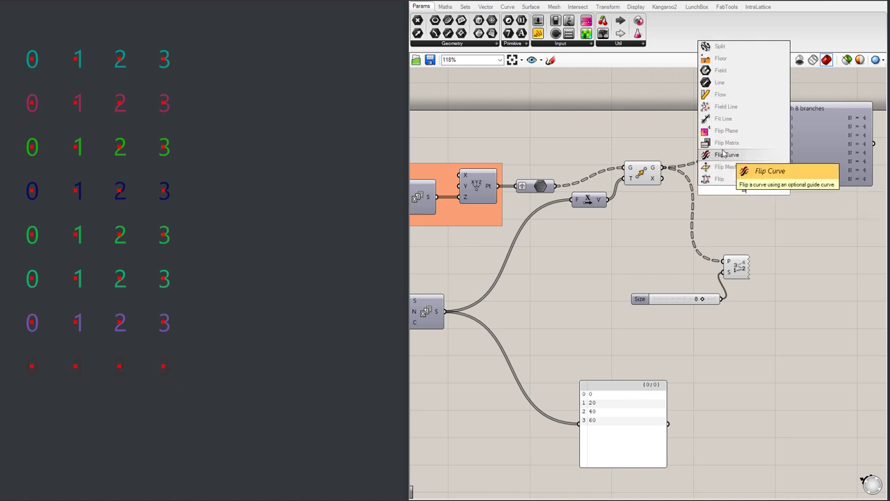
pyautogui.click(733, 144)
pyautogui.moveTo(663, 168); pyautogui.dragTo(764, 148)
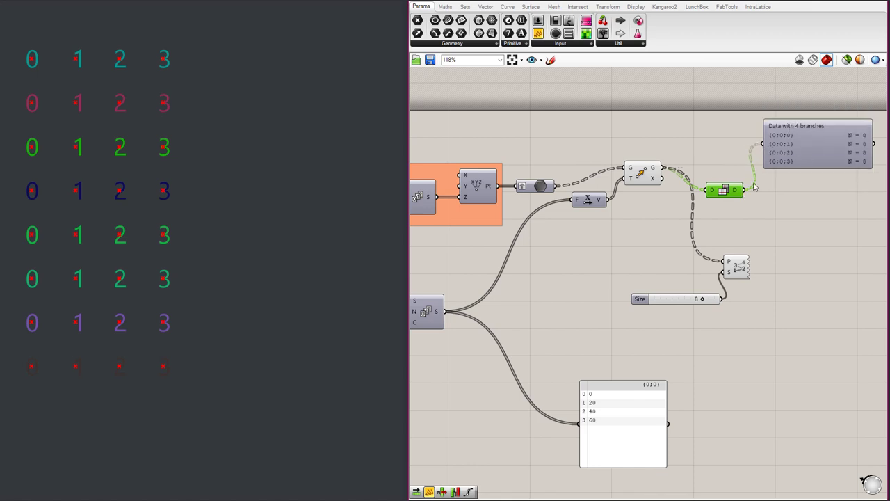
# - Set the lower Series' Count slider to 8
pyautogui.scroll(-3, 787, 192)
pyautogui.scroll(4, 564, 259)
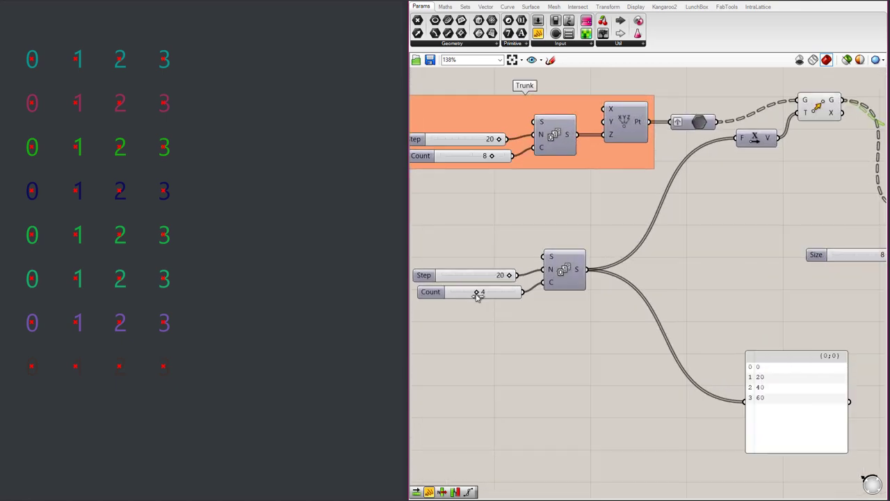
pyautogui.moveTo(481, 293); pyautogui.dragTo(502, 293)
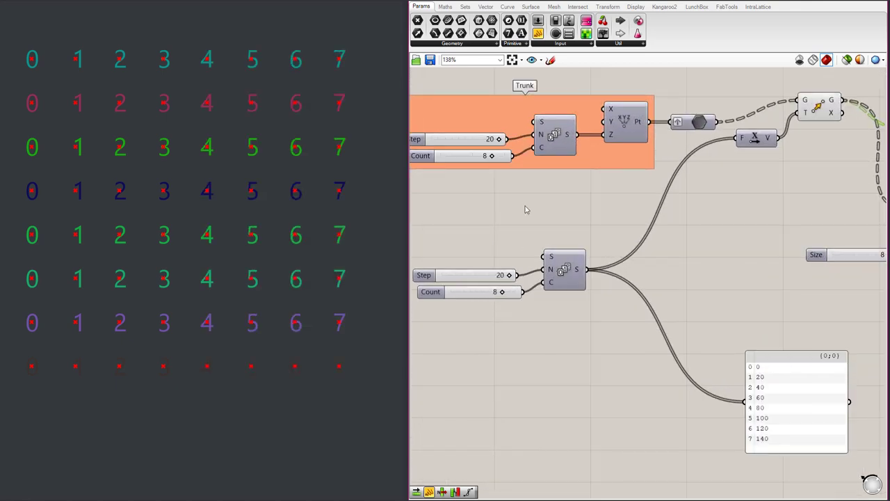
pyautogui.scroll(-5, 548, 217)
pyautogui.scroll(4, 751, 149)
pyautogui.scroll(-3, 818, 217)
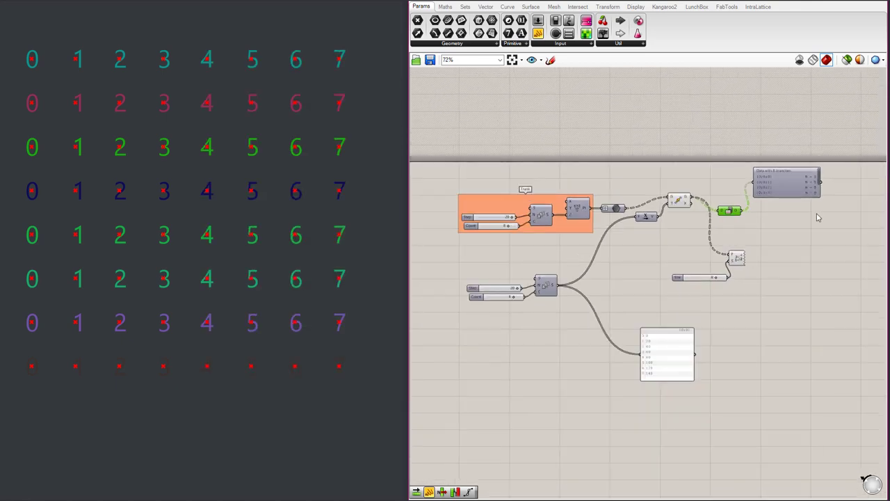
pyautogui.scroll(3, 740, 217)
# - Raise Flip Matrix into line between Move and the Param Viewer, and place the Size slider in front of Point List
pyautogui.click(726, 167)
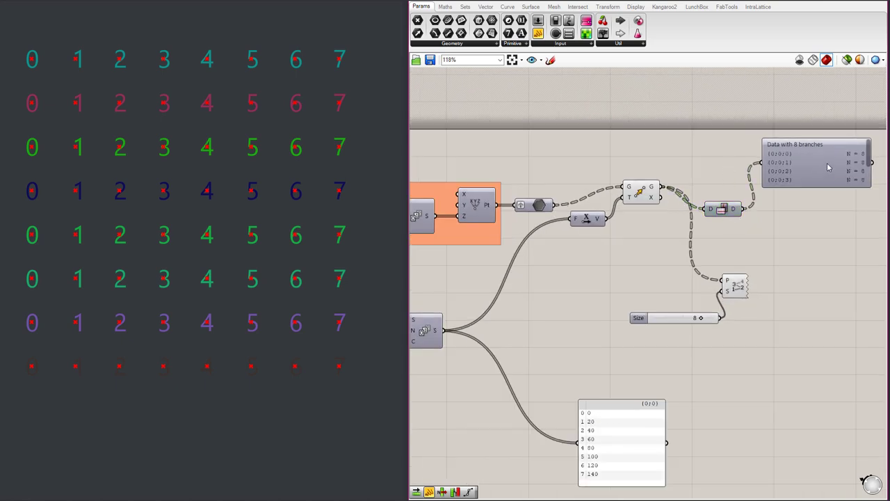
pyautogui.scroll(-3, 779, 184)
pyautogui.scroll(3, 751, 194)
pyautogui.click(711, 192)
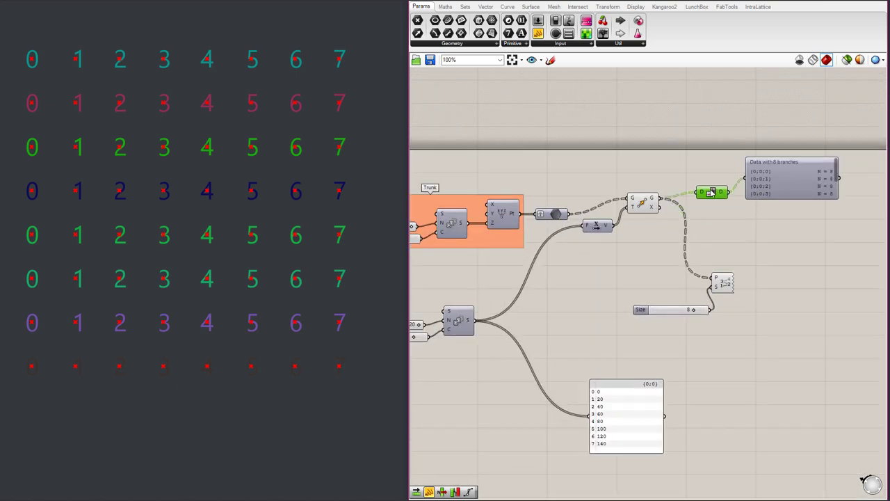
pyautogui.moveTo(685, 309); pyautogui.dragTo(638, 289)
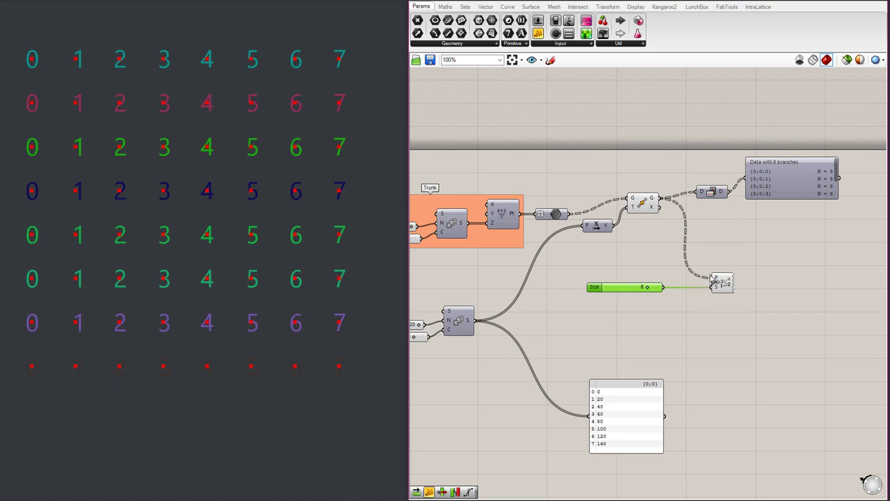
# - Highlight the Point List indices and examine the branch paths listed in the Param Viewer
pyautogui.click(721, 282)
pyautogui.scroll(3, 777, 175)
pyautogui.scroll(1, 742, 179)
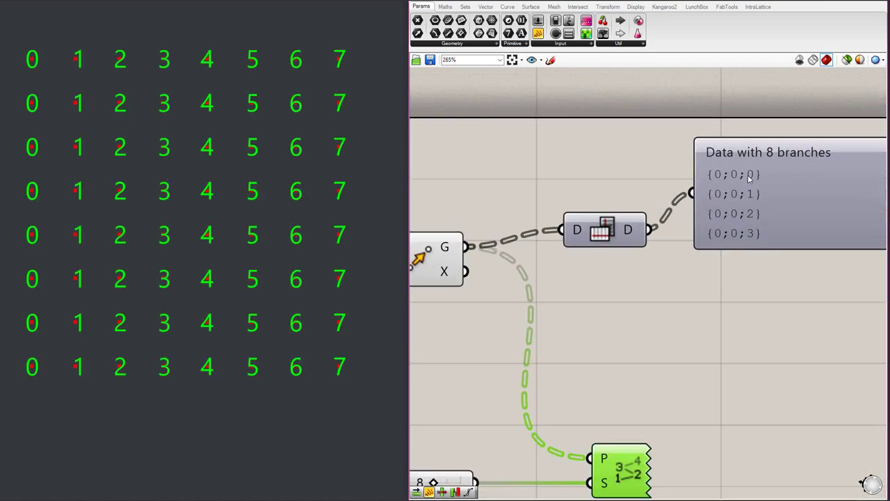
# - Lower the Param Viewer into line with Flip Matrix's output
pyautogui.scroll(-3, 740, 182)
pyautogui.scroll(3, 756, 178)
pyautogui.scroll(-1, 737, 185)
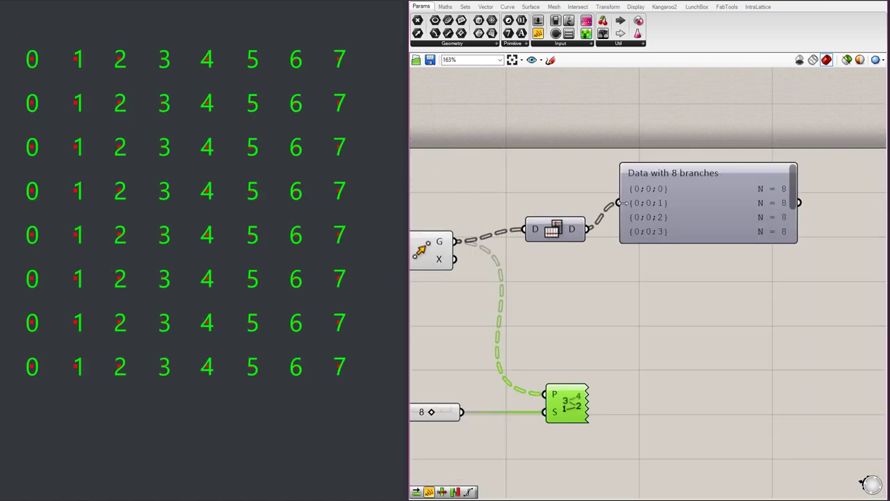
pyautogui.scroll(1, 661, 196)
pyautogui.scroll(1, 660, 195)
pyautogui.scroll(-4, 671, 198)
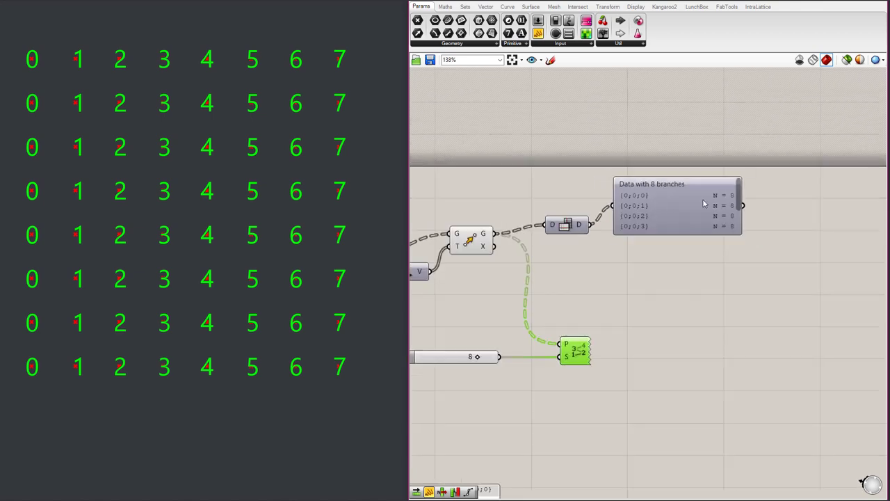
pyautogui.scroll(3, 680, 202)
pyautogui.moveTo(755, 191); pyautogui.dragTo(717, 224)
pyautogui.scroll(-2, 797, 185)
pyautogui.scroll(2, 717, 194)
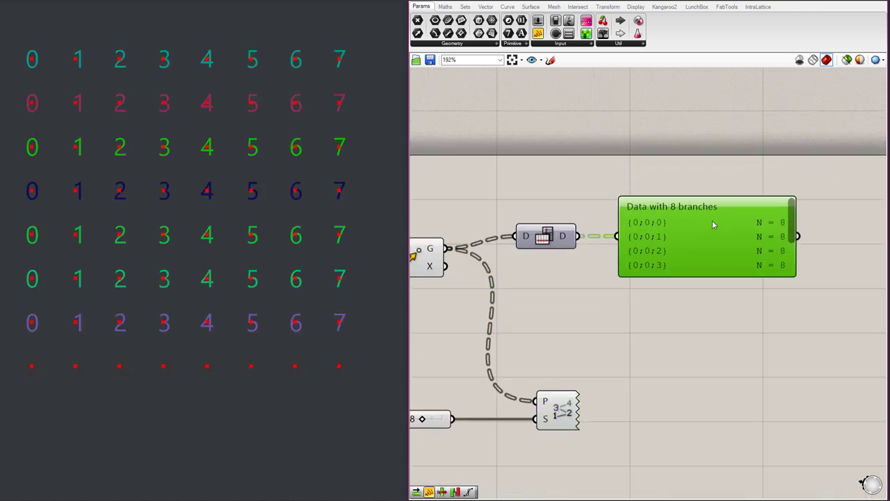
# - Scroll through the Param Viewer's list to examine all branch paths and their item counts
pyautogui.scroll(-4, 736, 223)
pyautogui.scroll(3, 735, 223)
pyautogui.scroll(-1, 768, 226)
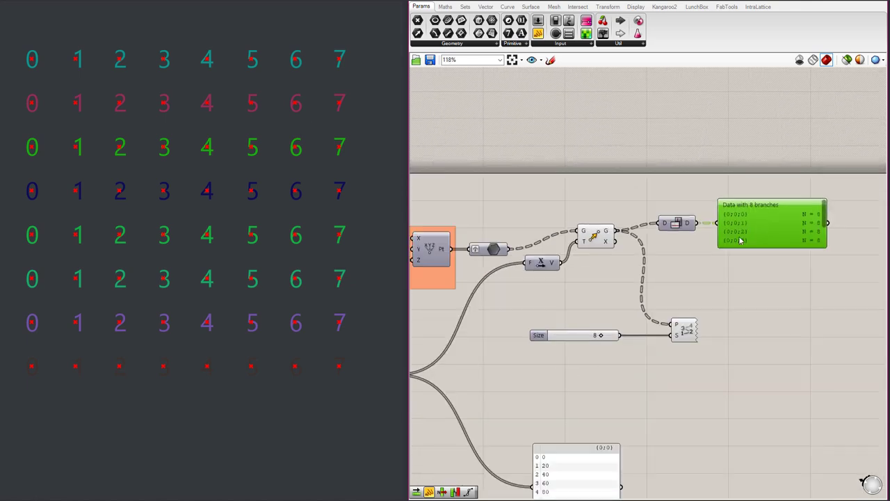
pyautogui.scroll(1, 740, 240)
pyautogui.scroll(-2, 771, 213)
pyautogui.scroll(2, 761, 215)
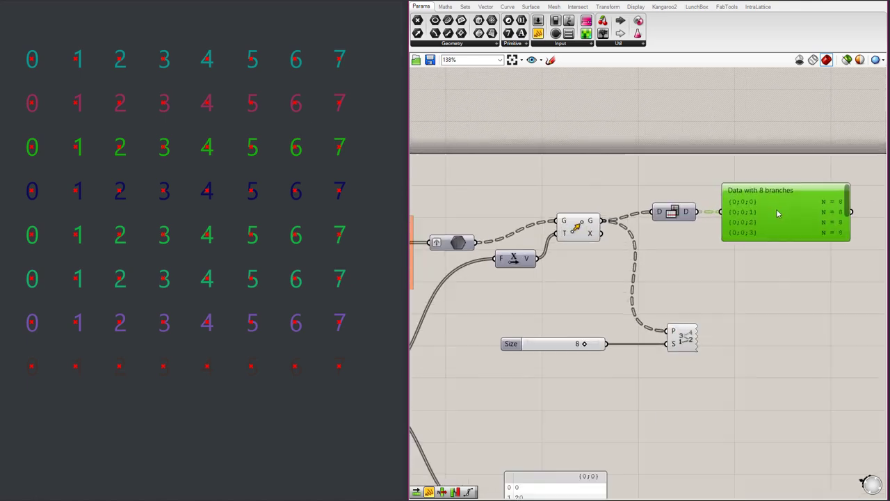
pyautogui.moveTo(849, 207); pyautogui.dragTo(849, 238)
pyautogui.scroll(1, 760, 246)
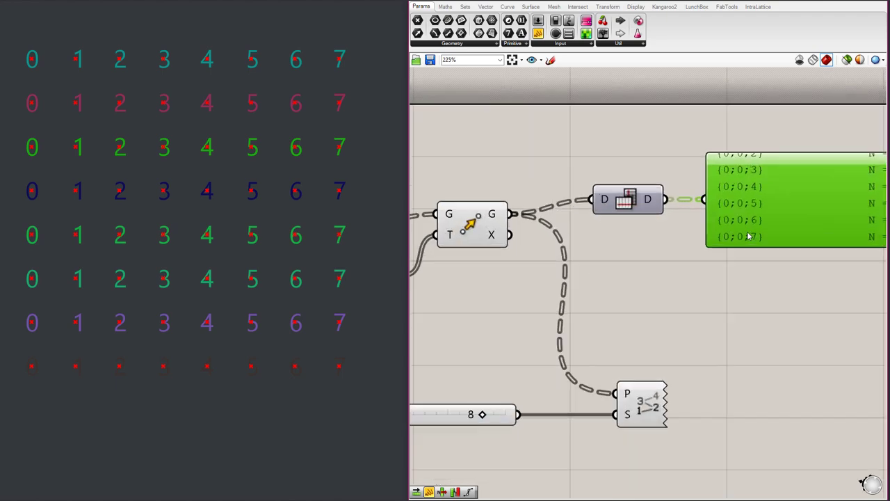
pyautogui.scroll(-2, 797, 225)
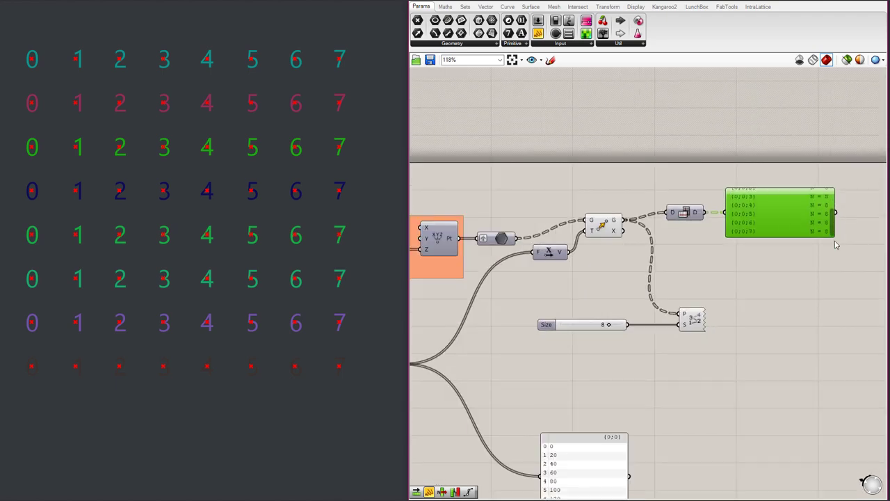
pyautogui.scroll(1, 777, 226)
pyautogui.moveTo(846, 213); pyautogui.dragTo(783, 185)
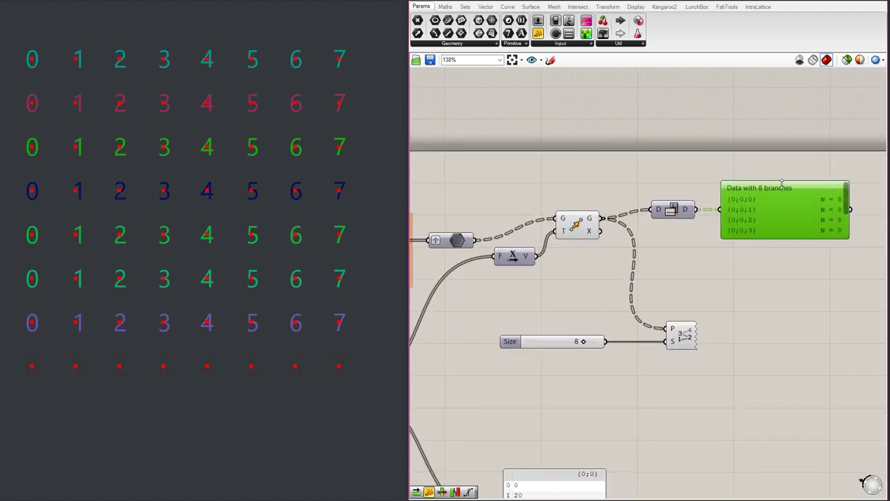
pyautogui.moveTo(847, 208); pyautogui.dragTo(752, 248)
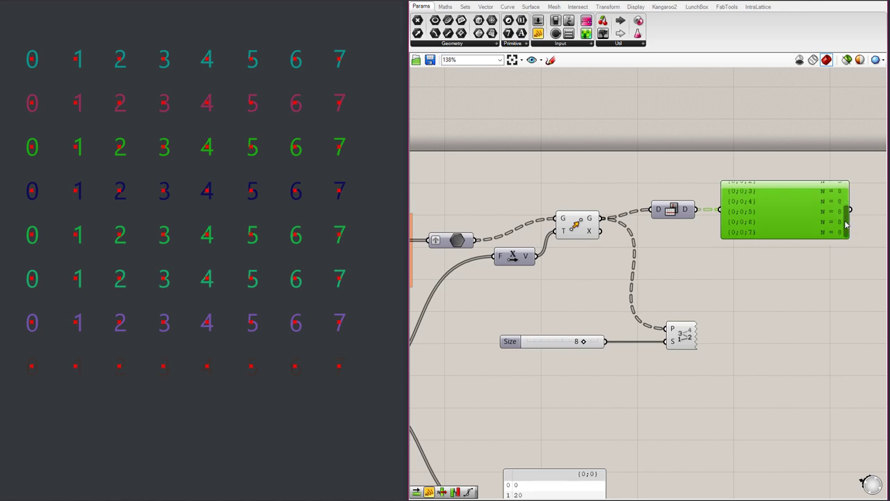
pyautogui.moveTo(846, 223); pyautogui.dragTo(848, 182)
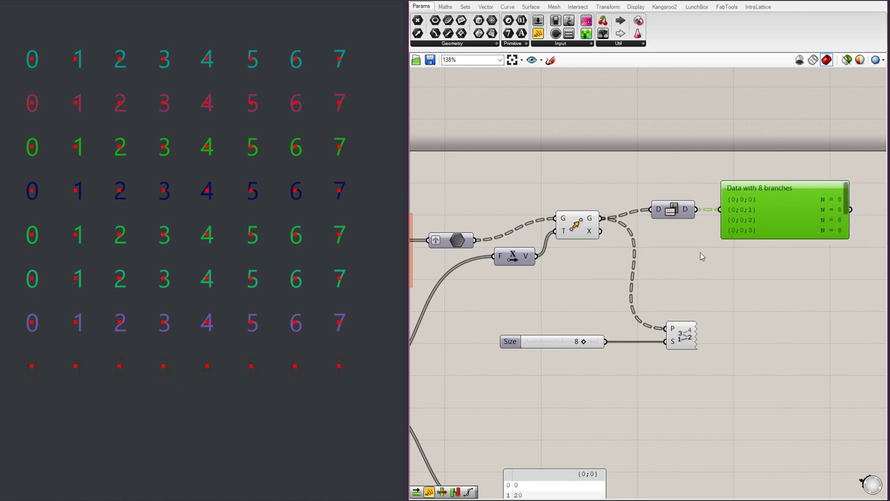
pyautogui.moveTo(847, 199); pyautogui.dragTo(744, 242)
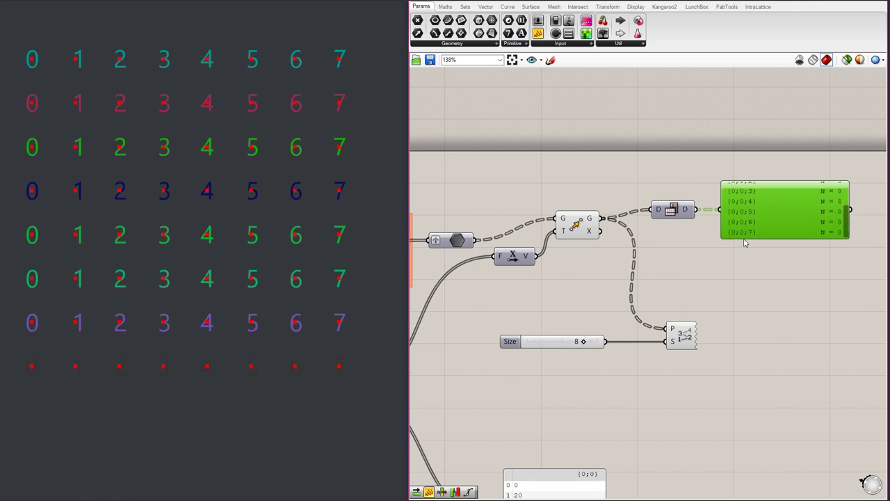
pyautogui.moveTo(845, 218); pyautogui.dragTo(847, 188)
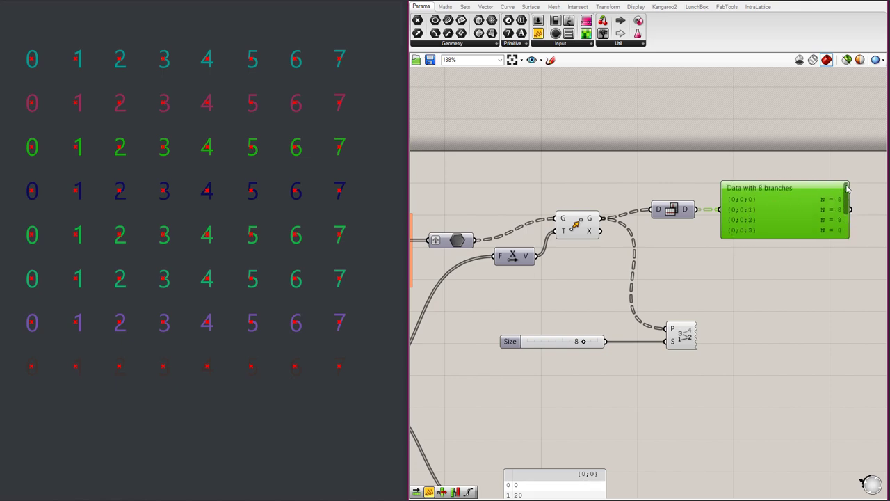
# - Make the Param Viewer taller and switch it to the tree diagram display
pyautogui.moveTo(803, 237); pyautogui.dragTo(802, 270)
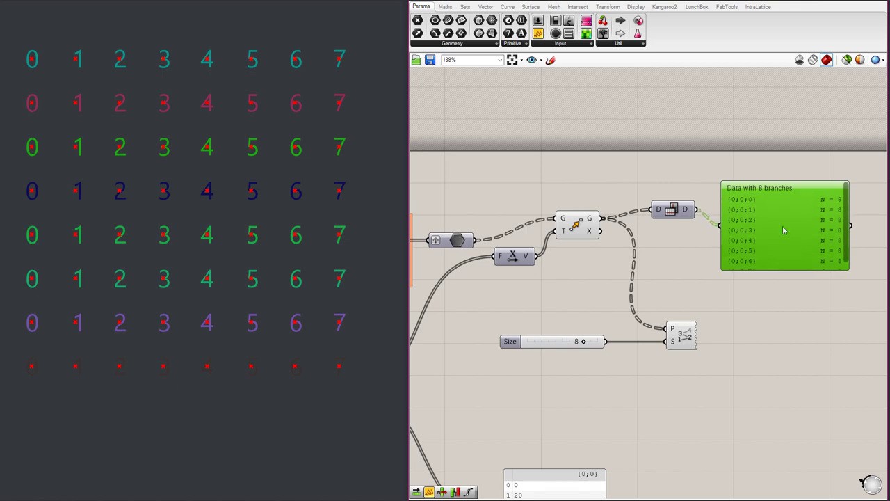
pyautogui.doubleClick(783, 224)
pyautogui.scroll(4, 803, 203)
# - Duplicate the Param Viewer and place the two viewers one above the other
pyautogui.scroll(-3, 743, 212)
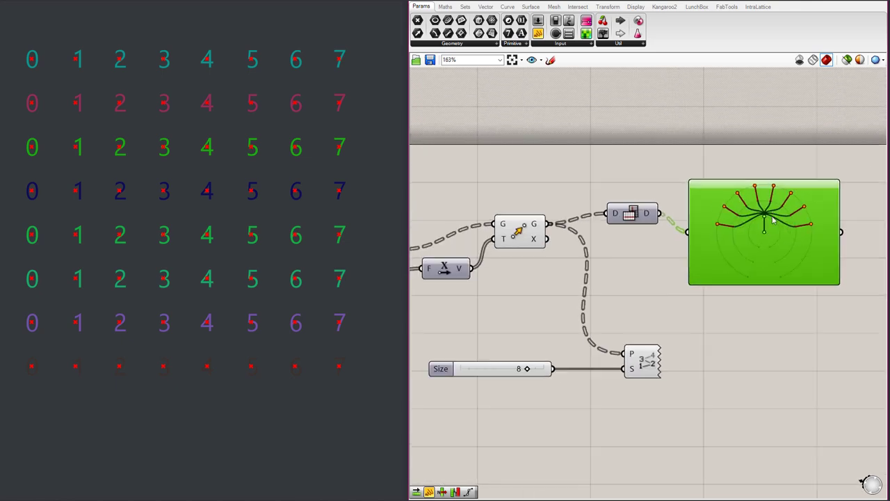
pyautogui.moveTo(759, 242); pyautogui.dragTo(794, 253)
pyautogui.hotkey('ctrl', 'v')
# - Set the lower Series' Count slider to 5
pyautogui.scroll(-4, 778, 172)
pyautogui.scroll(1, 471, 286)
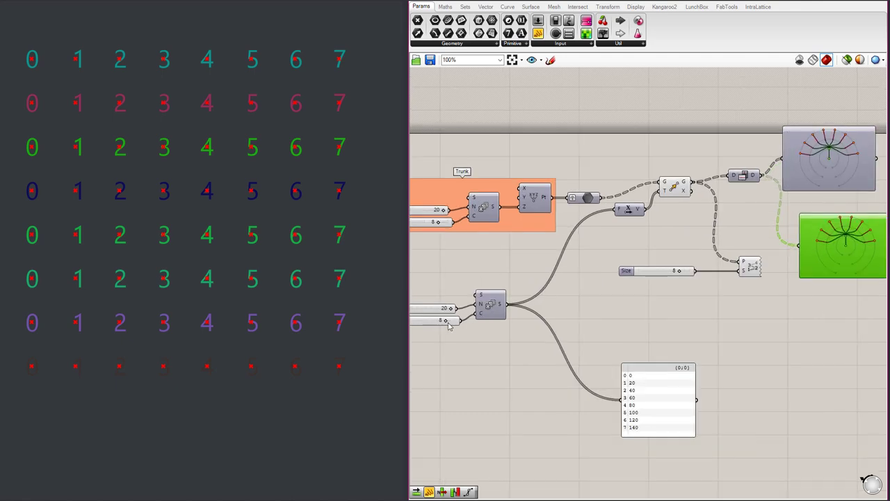
pyautogui.moveTo(447, 321); pyautogui.dragTo(431, 322)
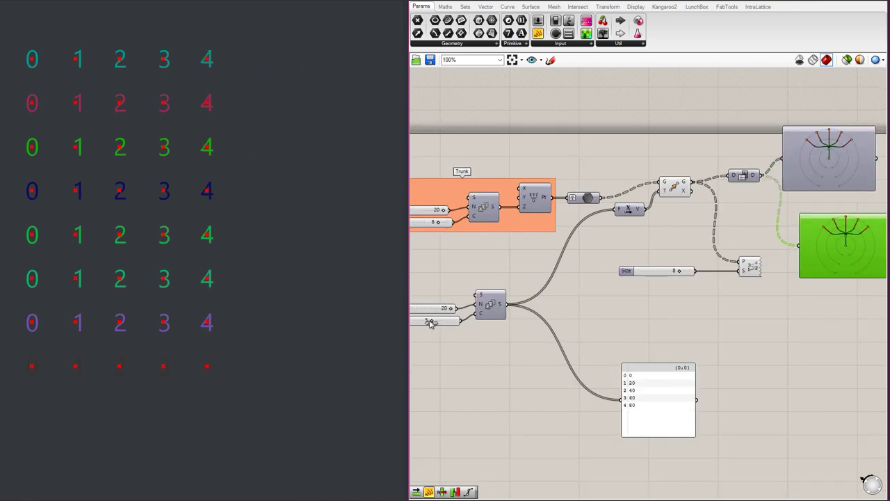
# - Feed the lower Param Viewer directly from Move's geometry output, and tidy the positions of the upper viewer and Flip Matrix
pyautogui.scroll(2, 828, 161)
pyautogui.moveTo(642, 195); pyautogui.dragTo(795, 273)
pyautogui.scroll(-4, 704, 234)
pyautogui.scroll(3, 796, 215)
pyautogui.moveTo(758, 200); pyautogui.dragTo(783, 201)
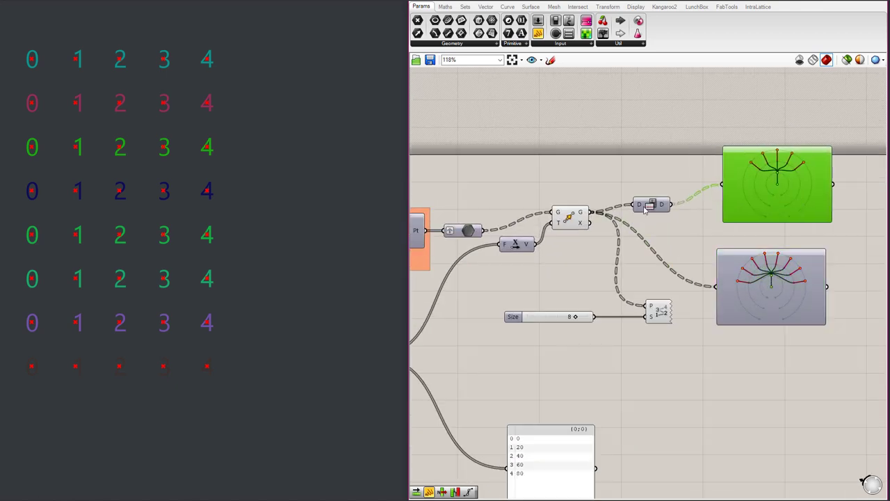
pyautogui.moveTo(653, 210); pyautogui.dragTo(659, 203)
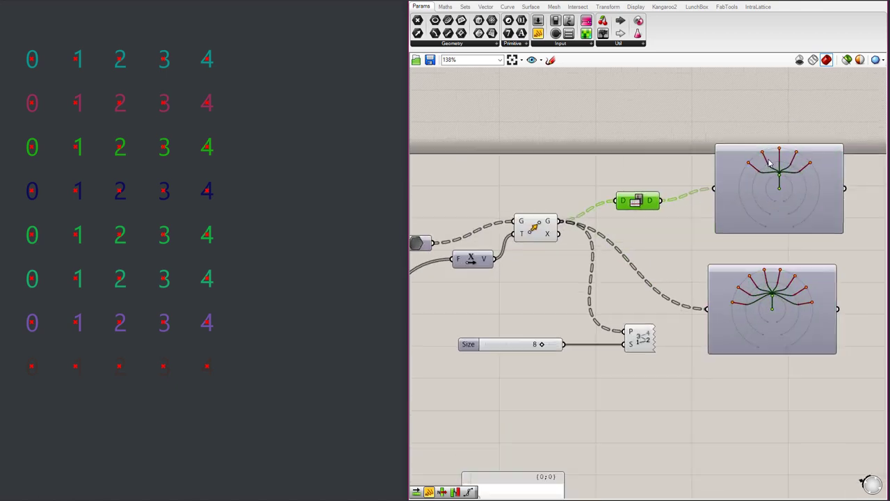
# - Compare the tree diagrams of the flipped data in the upper Param Viewer and the unflipped data in the lower one
pyautogui.scroll(7, 790, 159)
pyautogui.scroll(2, 749, 184)
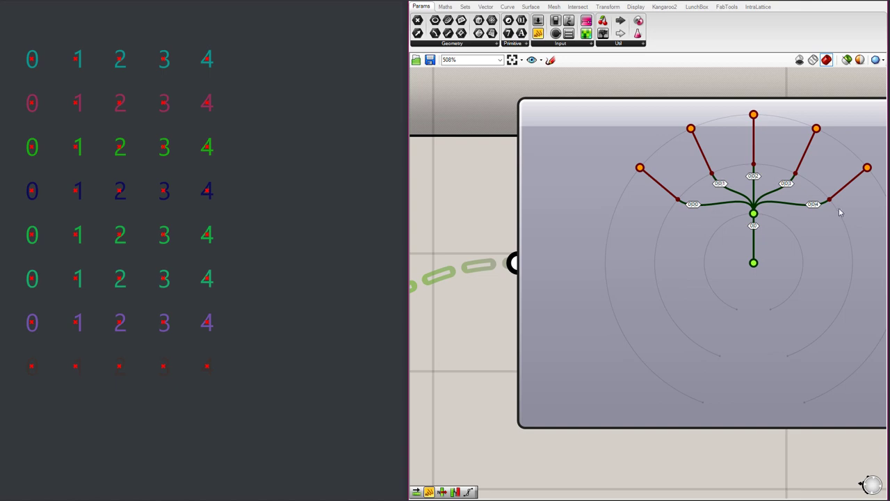
pyautogui.scroll(-7, 734, 195)
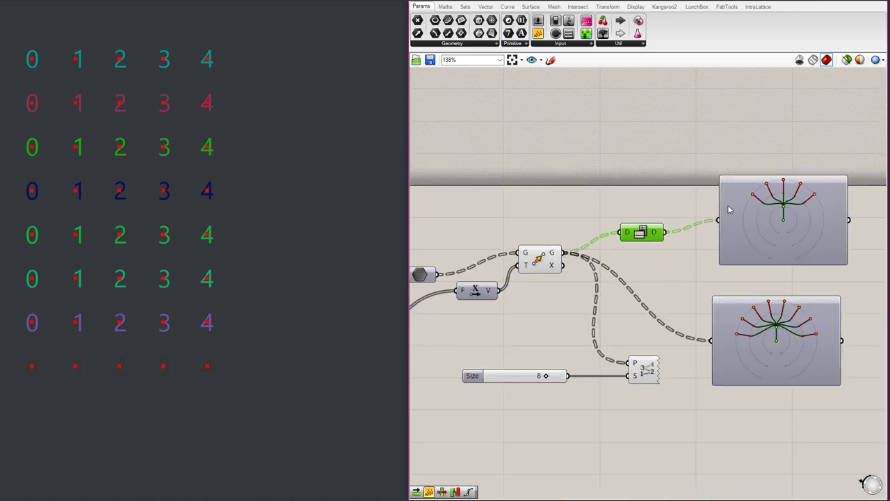
pyautogui.scroll(7, 742, 333)
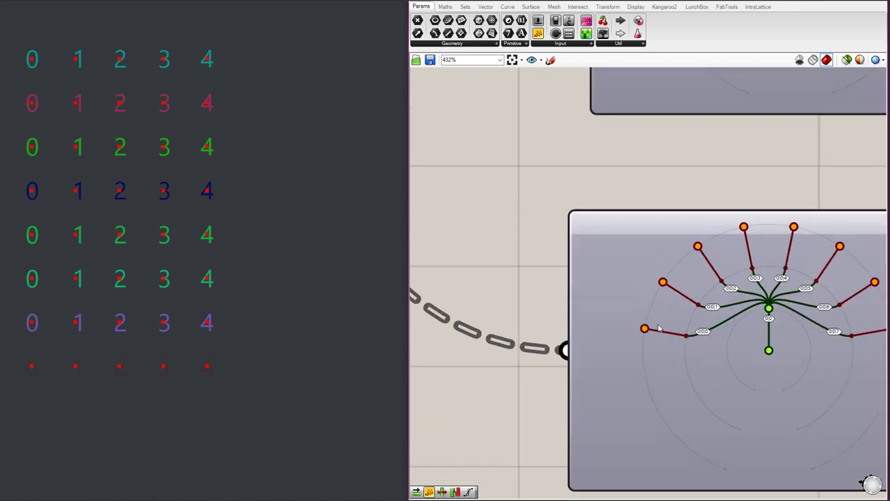
pyautogui.scroll(-8, 663, 320)
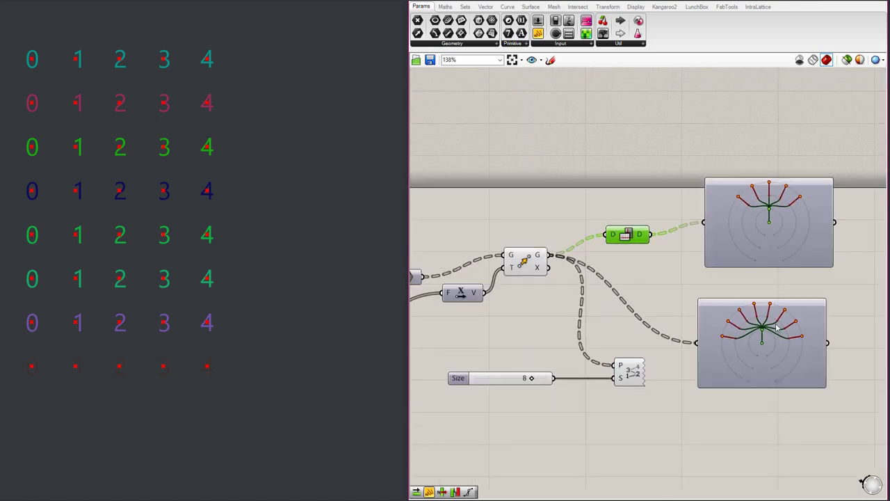
pyautogui.scroll(4, 767, 293)
pyautogui.scroll(-4, 767, 293)
pyautogui.scroll(3, 796, 248)
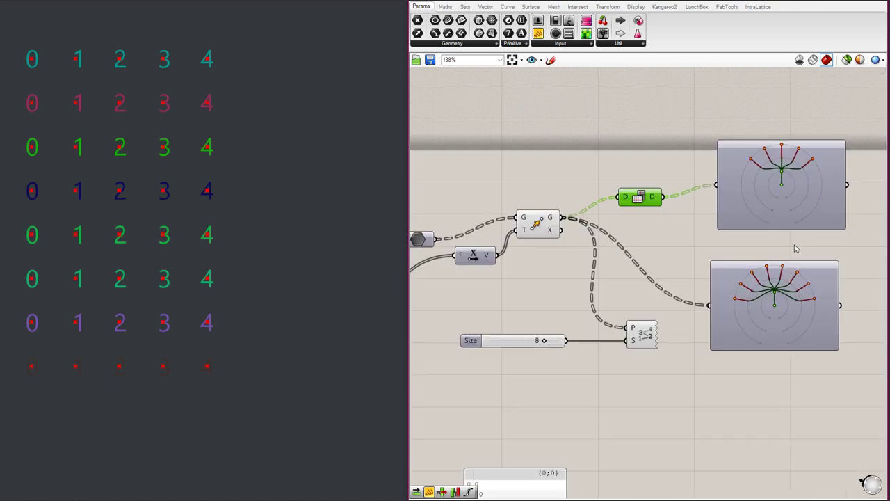
pyautogui.scroll(-1, 773, 189)
pyautogui.click(773, 281)
pyautogui.scroll(-2, 785, 206)
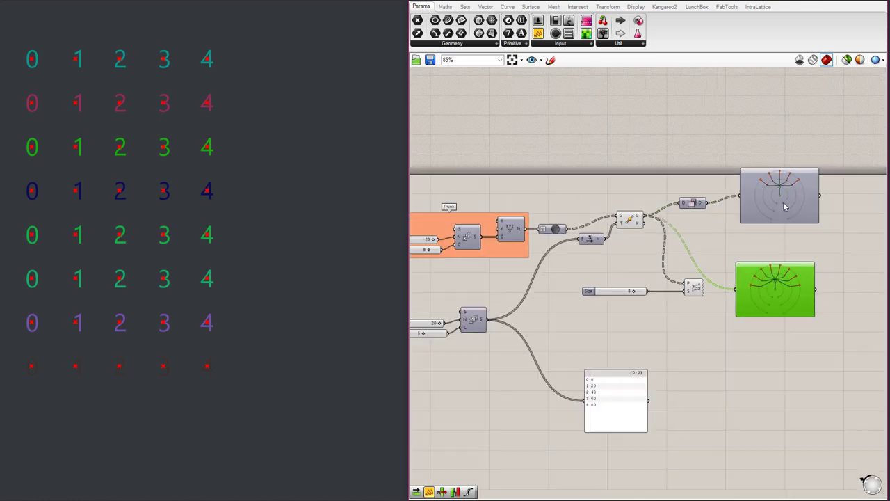
# - Duplicate the panel showing the lower Series' values and place the copy beyond the lower Param Viewer
pyautogui.click(633, 386)
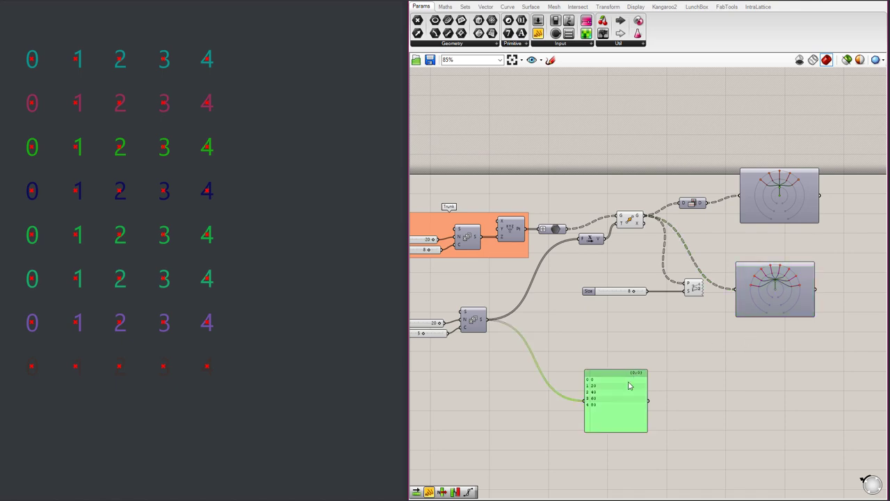
pyautogui.hotkey('ctrl', 'c')
pyautogui.hotkey('ctrl', 'v')
pyautogui.scroll(-3, 602, 409)
pyautogui.scroll(3, 602, 409)
pyautogui.moveTo(602, 408); pyautogui.dragTo(825, 295)
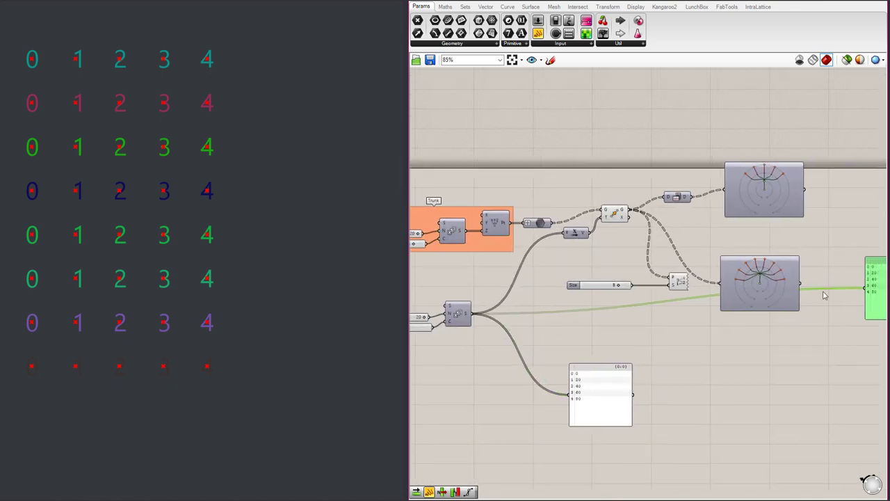
# - Replace the copied panel's Series input with the lower Param Viewer's output
pyautogui.scroll(3, 824, 295)
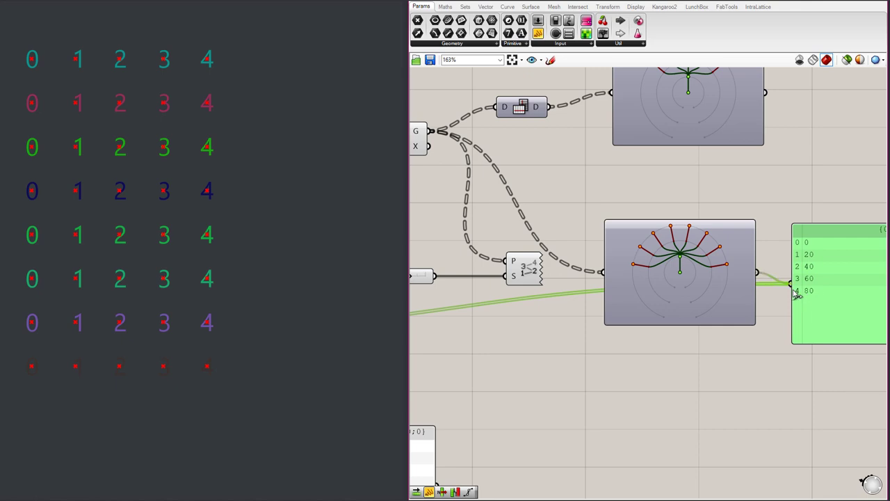
pyautogui.scroll(-3, 797, 294)
pyautogui.scroll(3, 760, 346)
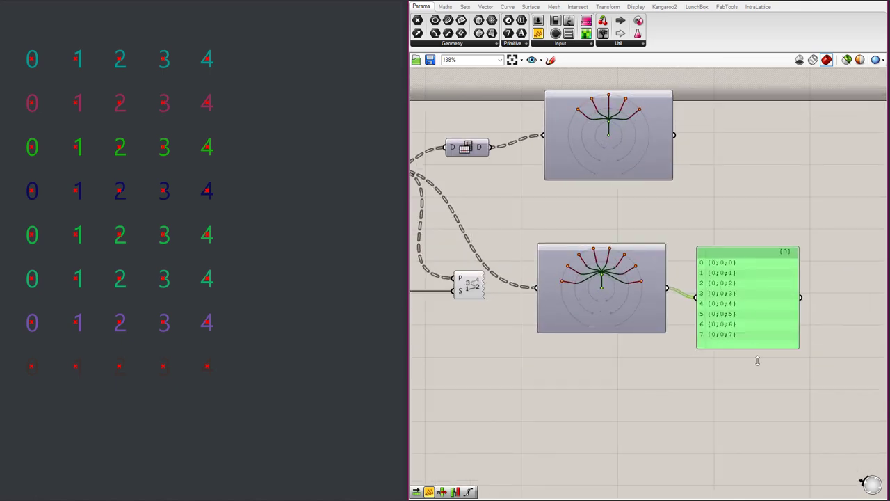
# - Examine the branch paths listed in the copied panel against the lower Param Viewer's tree diagram
pyautogui.scroll(2, 737, 271)
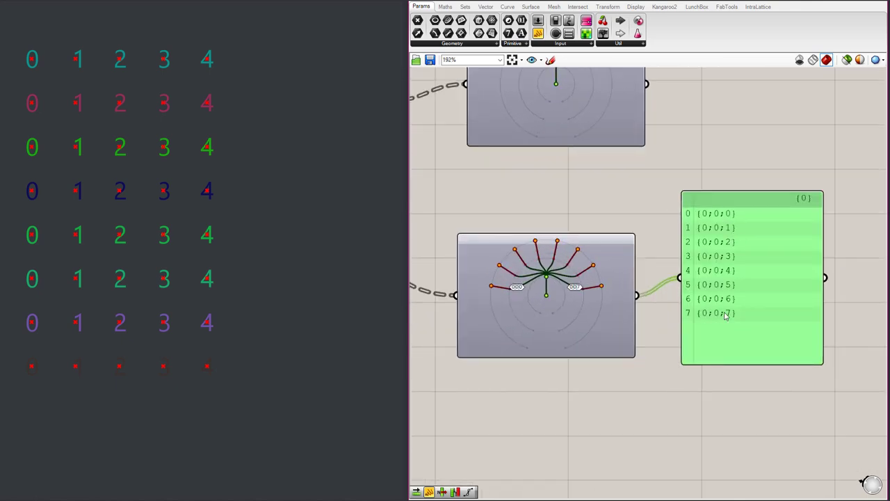
pyautogui.scroll(-3, 725, 315)
pyautogui.scroll(3, 794, 221)
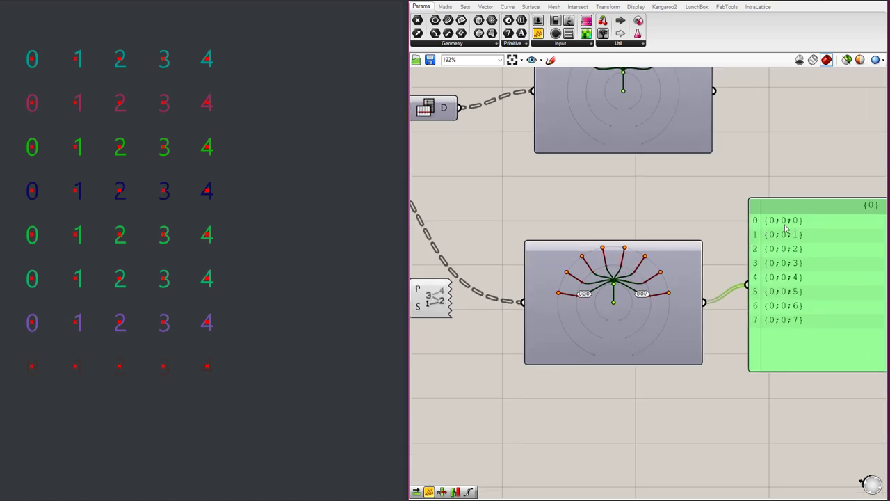
pyautogui.scroll(-3, 841, 244)
pyautogui.scroll(4, 803, 241)
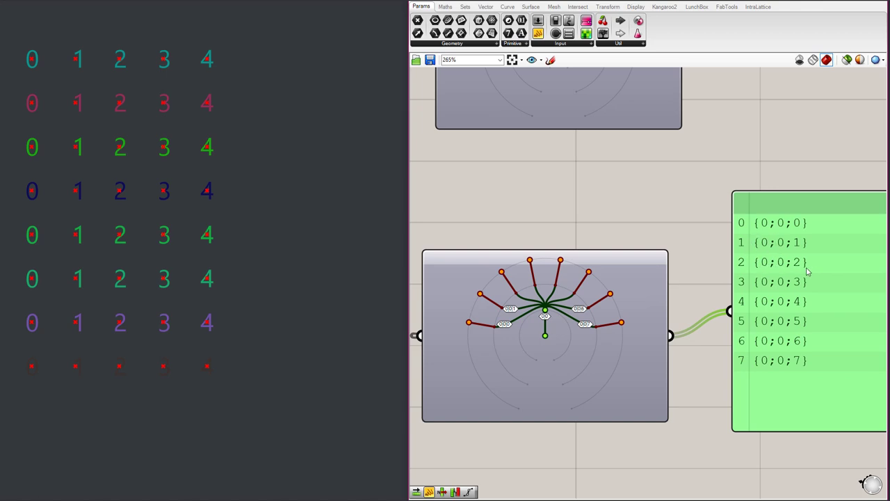
pyautogui.scroll(-7, 807, 286)
pyautogui.scroll(5, 819, 261)
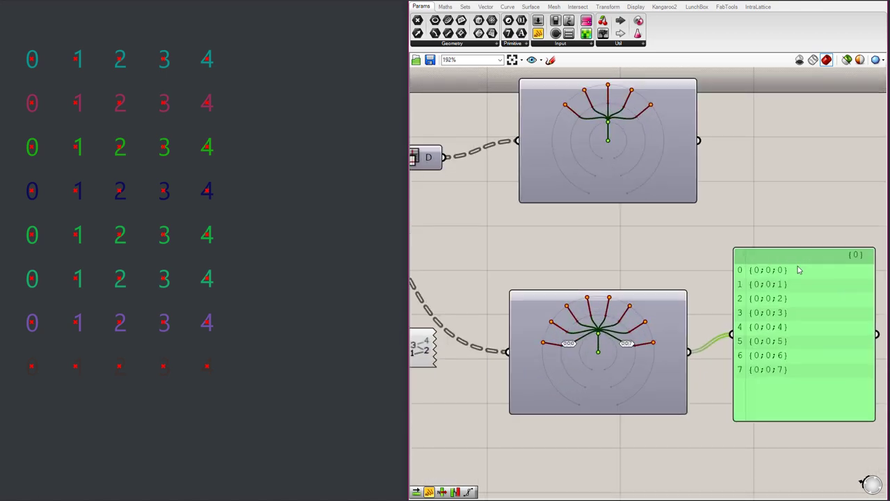
pyautogui.scroll(-5, 578, 263)
pyautogui.scroll(2, 650, 261)
pyautogui.scroll(-1, 778, 265)
pyautogui.scroll(1, 723, 282)
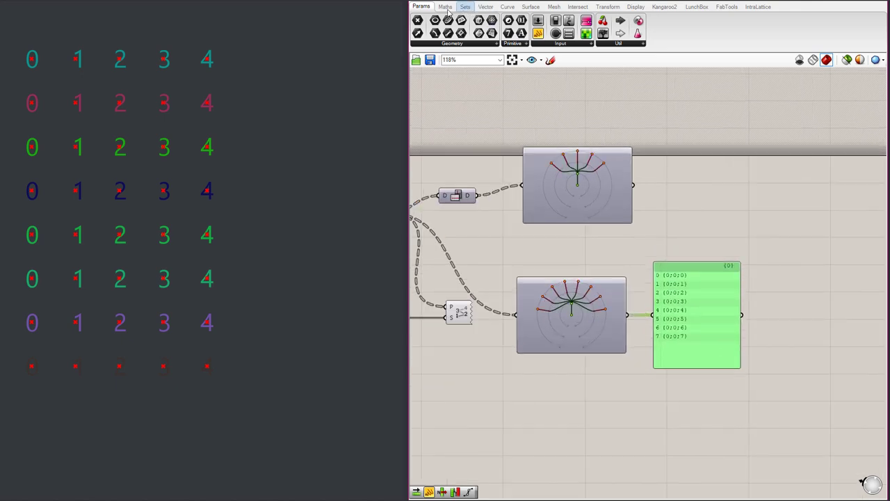
# - Add a List Item component beyond the panel of branch paths
pyautogui.click(466, 6)
pyautogui.click(418, 21)
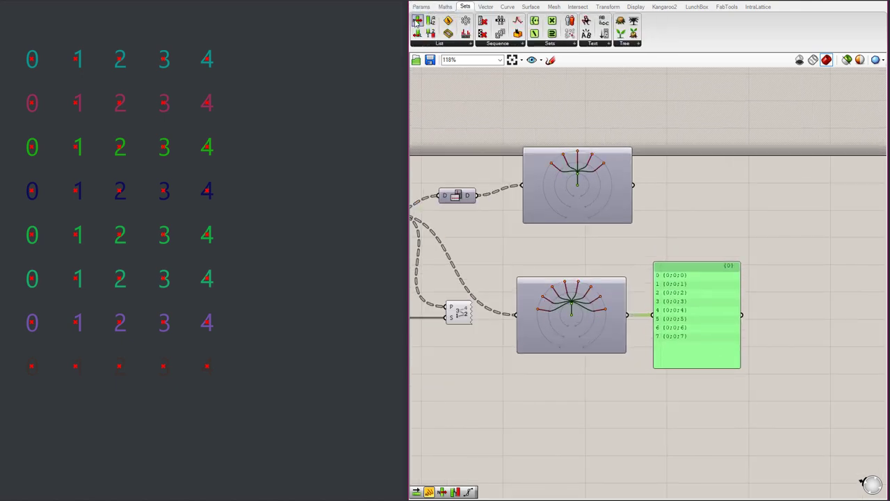
pyautogui.click(826, 304)
pyautogui.scroll(3, 826, 304)
pyautogui.moveTo(809, 282); pyautogui.dragTo(804, 294)
pyautogui.scroll(-3, 776, 271)
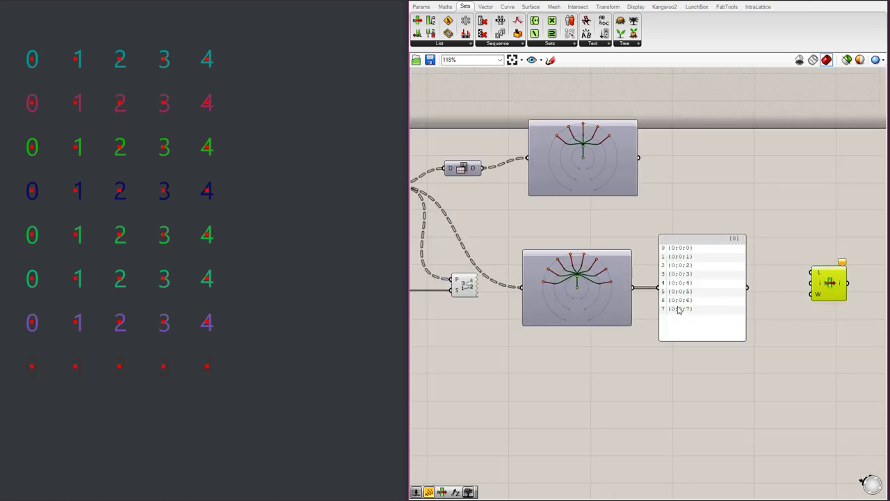
# - Move the branch path panel up and connect the lower Param Viewer's output to List Item's list input
pyautogui.moveTo(677, 308); pyautogui.dragTo(700, 232)
pyautogui.click(860, 308)
pyautogui.moveTo(633, 287); pyautogui.dragTo(704, 305)
# - Duplicate the Size slider and place the copy near List Item
pyautogui.scroll(-4, 779, 298)
pyautogui.scroll(3, 574, 292)
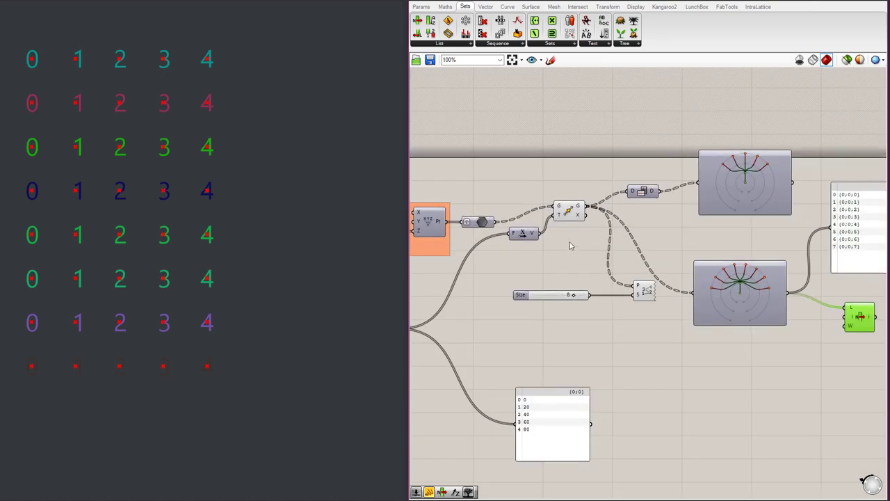
pyautogui.click(542, 296)
pyautogui.hotkey('ctrl', 'c')
pyautogui.hotkey('ctrl', 'v')
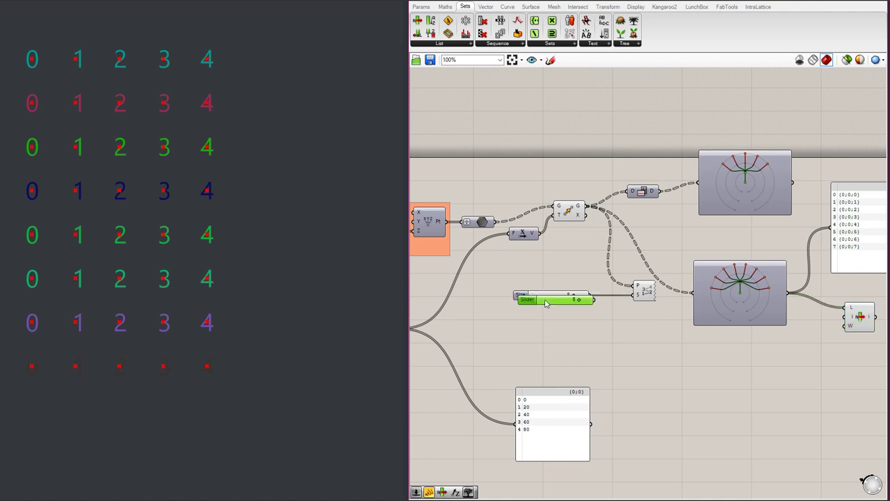
pyautogui.moveTo(545, 301); pyautogui.dragTo(858, 287)
# - Connect the copied slider to List Item's index input and set it to 3
pyautogui.scroll(3, 823, 365)
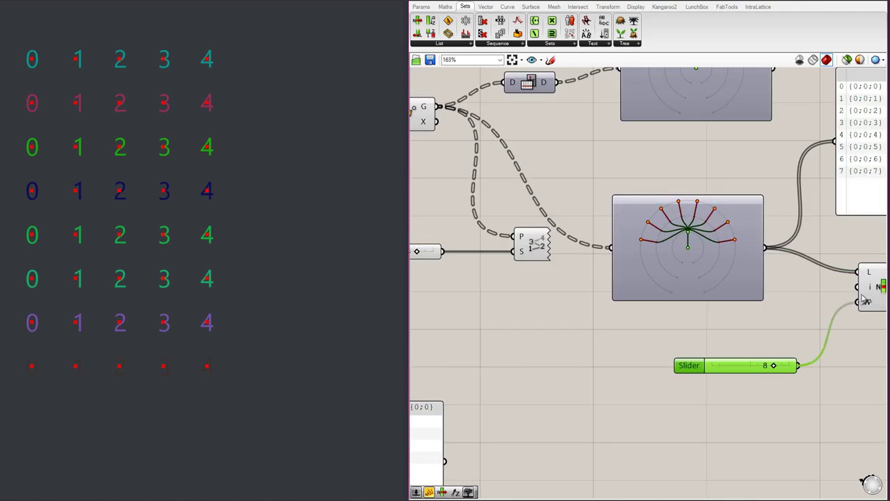
pyautogui.scroll(-2, 750, 295)
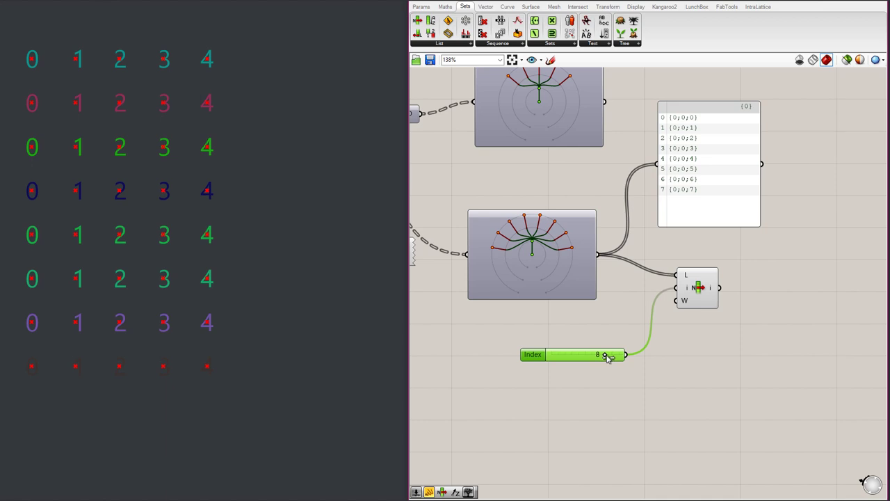
pyautogui.moveTo(607, 357); pyautogui.dragTo(572, 358)
# - Delete Flip Matrix with its upper Param Viewer and move the remaining Param Viewer up into the freed space
pyautogui.scroll(-3, 572, 358)
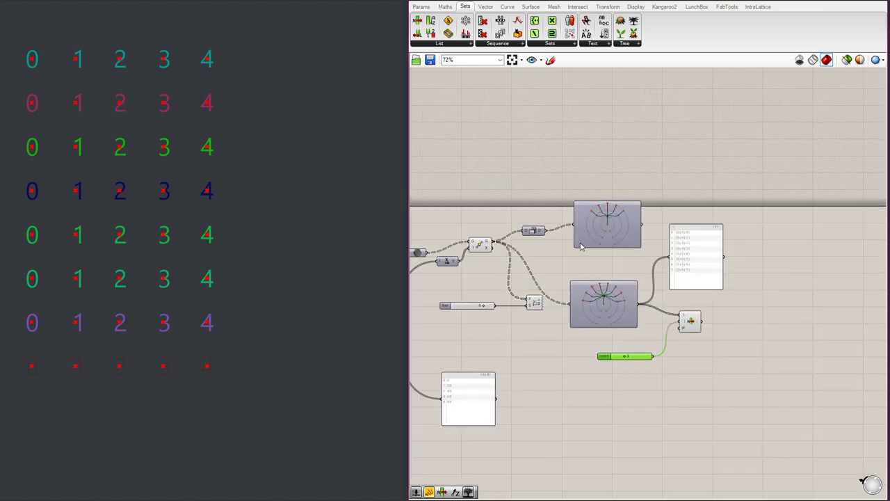
pyautogui.scroll(2, 580, 246)
pyautogui.click(502, 224)
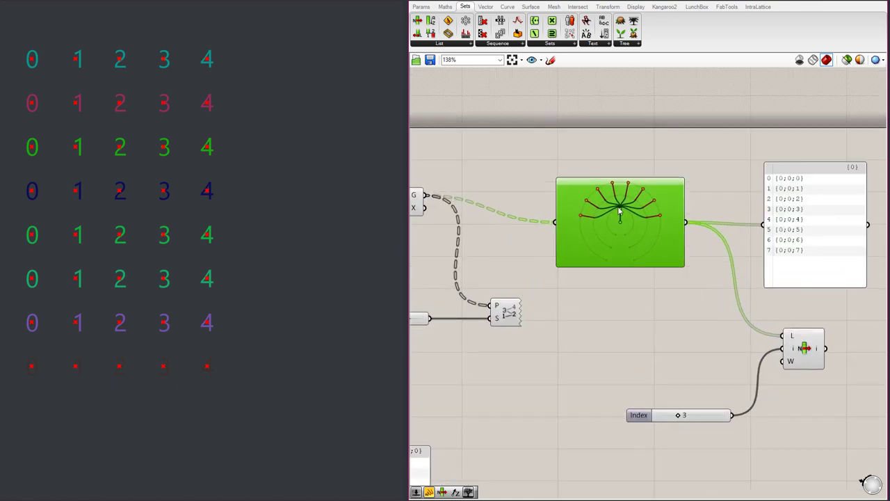
pyautogui.moveTo(618, 208); pyautogui.dragTo(616, 199)
pyautogui.scroll(-2, 870, 221)
pyautogui.scroll(2, 710, 363)
# - Place List Item between the Param Viewer and the panel, and replace the panel's input with List Item's output
pyautogui.moveTo(733, 354); pyautogui.dragTo(597, 304)
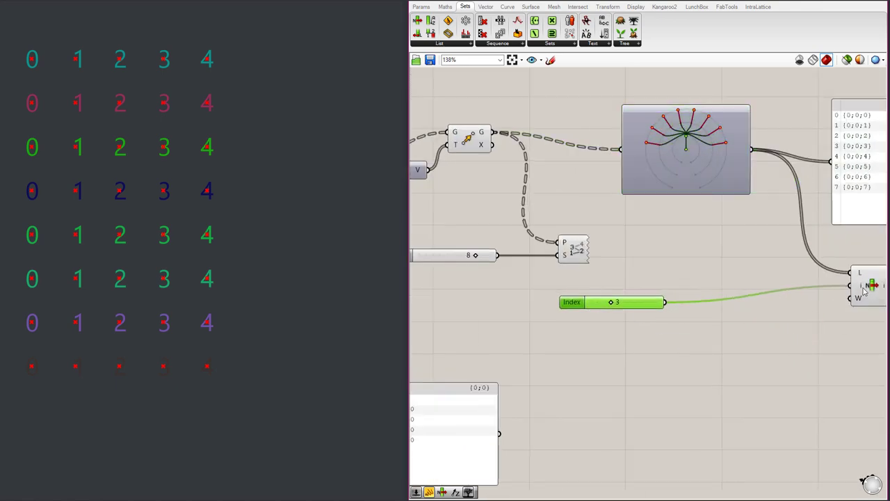
pyautogui.moveTo(865, 291); pyautogui.dragTo(743, 261)
pyautogui.scroll(-3, 690, 255)
pyautogui.scroll(3, 828, 198)
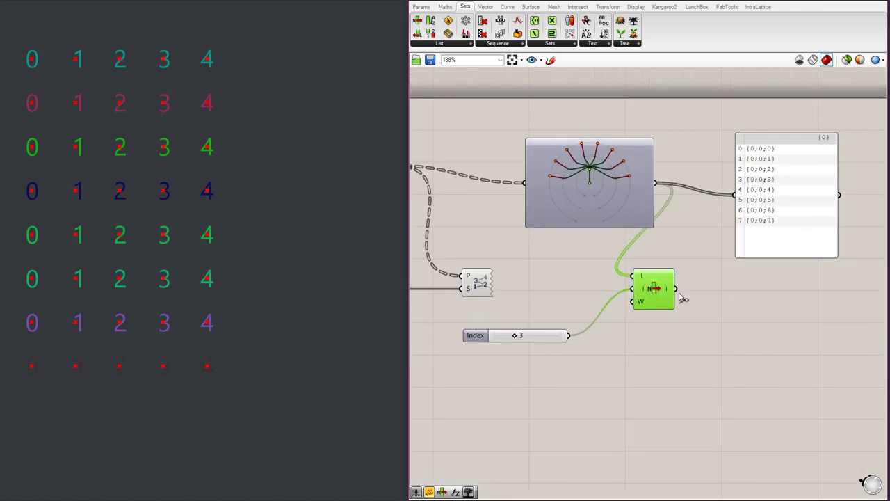
pyautogui.moveTo(675, 289); pyautogui.dragTo(749, 199)
pyautogui.moveTo(660, 292); pyautogui.dragTo(715, 206)
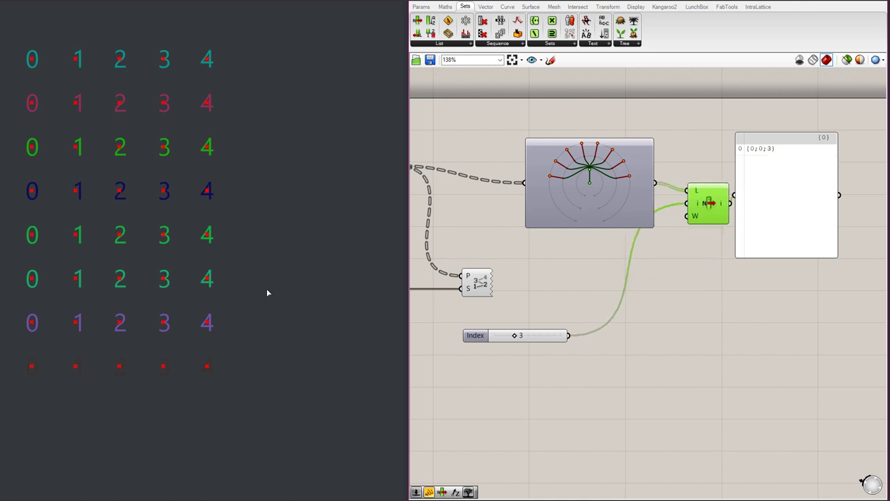
# - Rearrange the index slider below List Item and space out List Item and its panel beside the Param Viewer
pyautogui.scroll(-3, 704, 266)
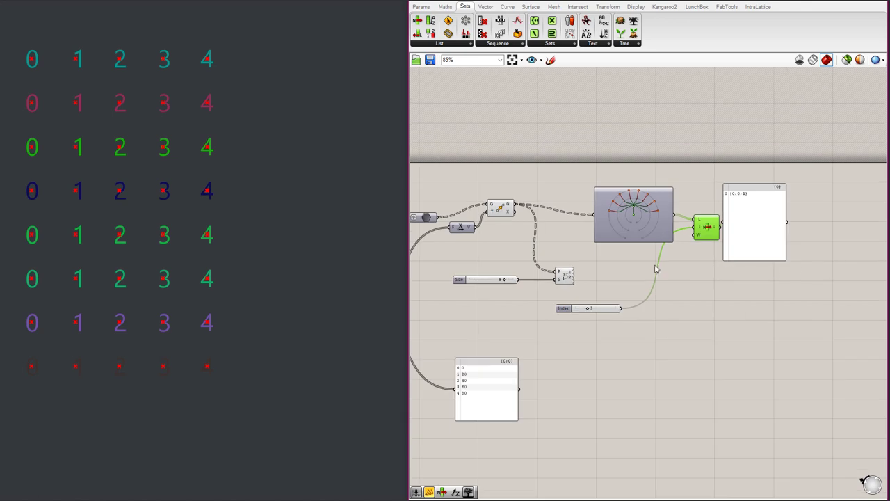
pyautogui.moveTo(597, 313); pyautogui.dragTo(650, 295)
pyautogui.moveTo(764, 227); pyautogui.dragTo(786, 212)
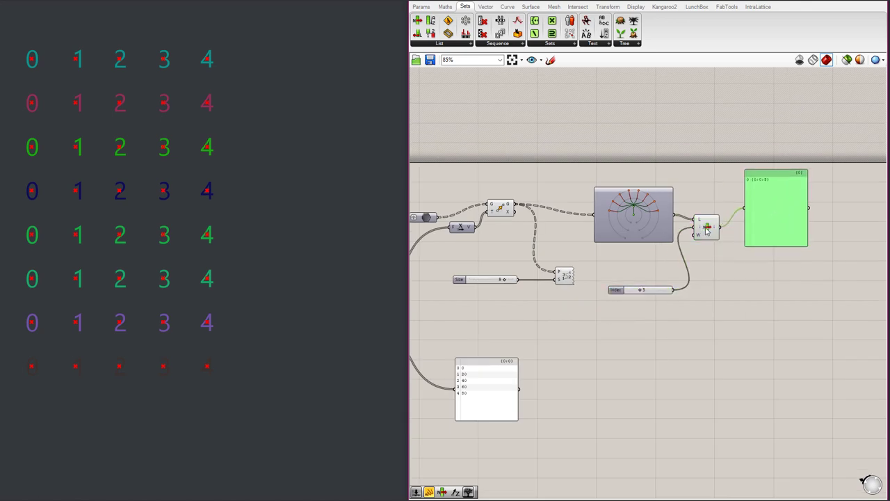
pyautogui.moveTo(707, 231); pyautogui.dragTo(712, 223)
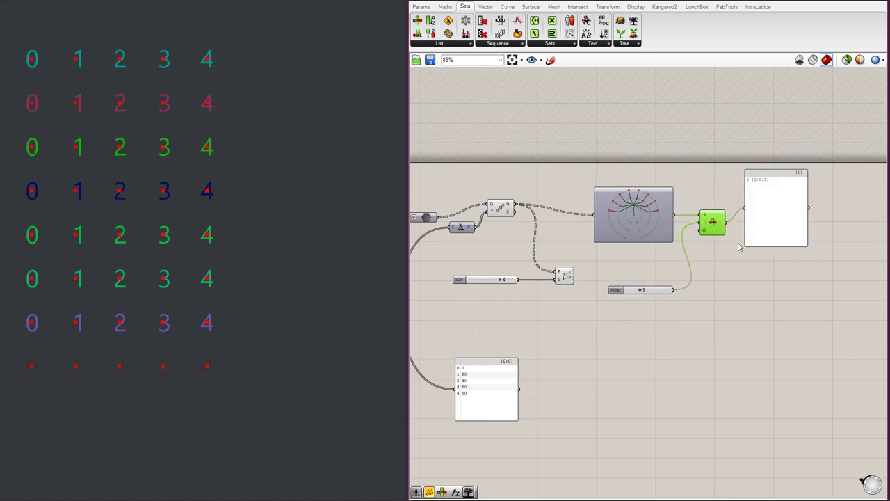
# - Add a Tree Branch component above the panel and connect the Move component's geometry output to its tree input
pyautogui.click(550, 43)
pyautogui.click(630, 44)
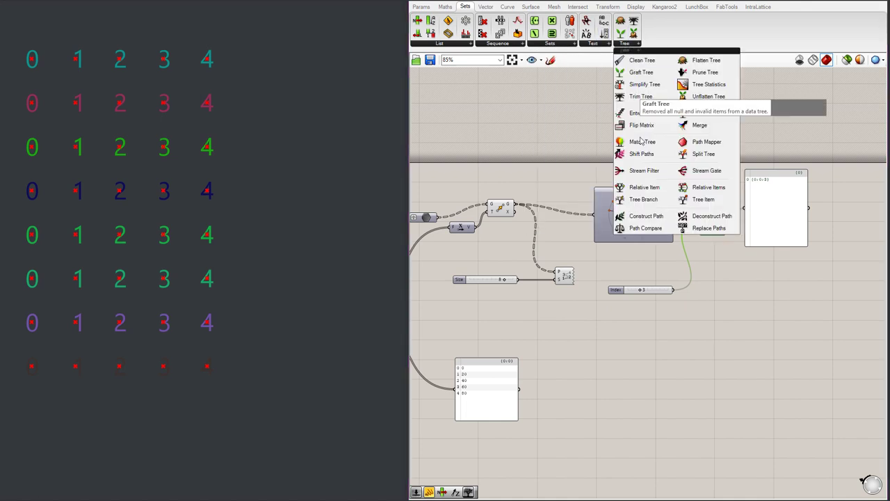
pyautogui.click(640, 200)
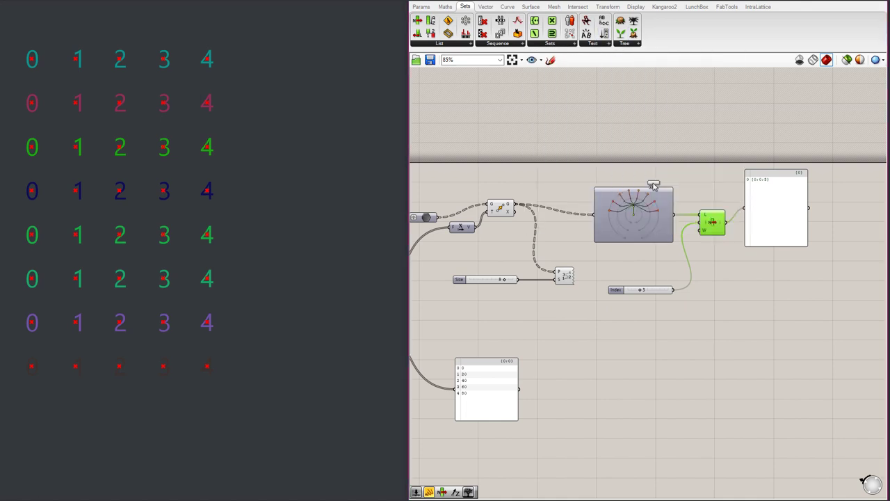
pyautogui.click(736, 130)
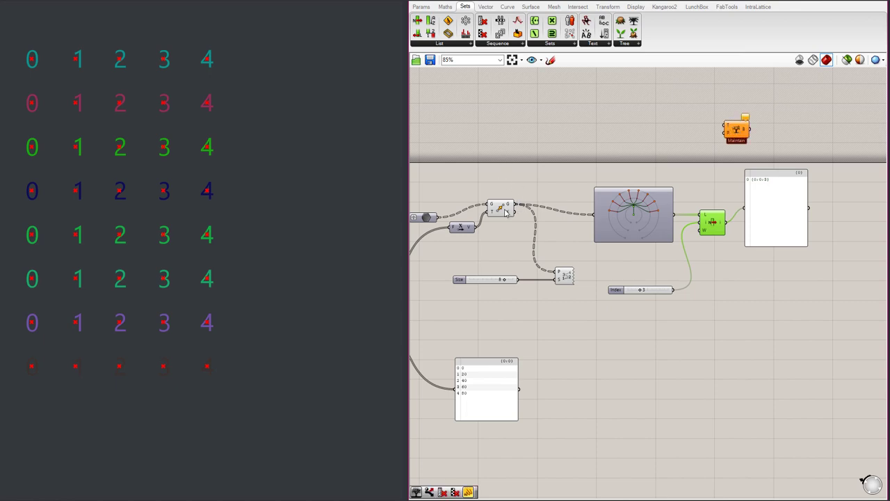
pyautogui.moveTo(516, 204); pyautogui.dragTo(729, 133)
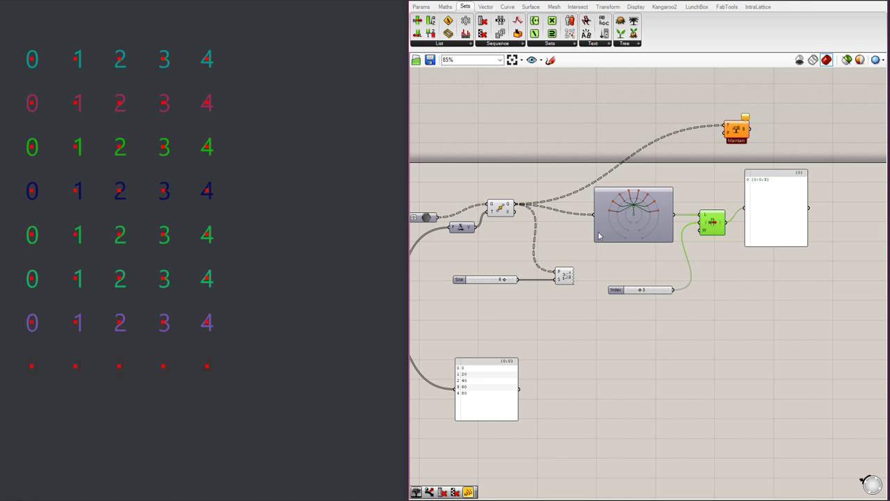
# - Connect List Item's output to Tree Branch's path input, and move the Param Viewer and panel out of the way
pyautogui.moveTo(599, 235); pyautogui.dragTo(569, 250)
pyautogui.moveTo(727, 224); pyautogui.dragTo(732, 131)
pyautogui.moveTo(771, 212); pyautogui.dragTo(829, 244)
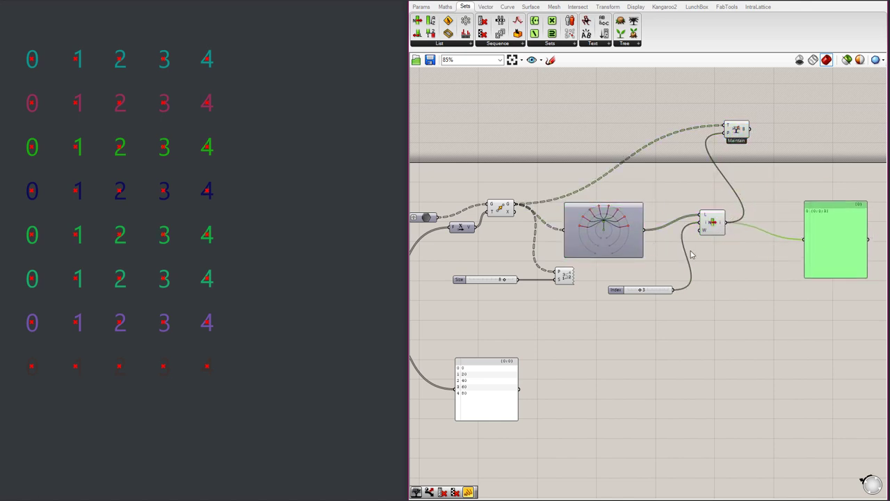
# - Move Point List and its Size slider next to Tree Branch, and feed Point List's points input from Tree Branch's output
pyautogui.moveTo(557, 280); pyautogui.dragTo(800, 160)
pyautogui.moveTo(750, 129); pyautogui.dragTo(790, 153)
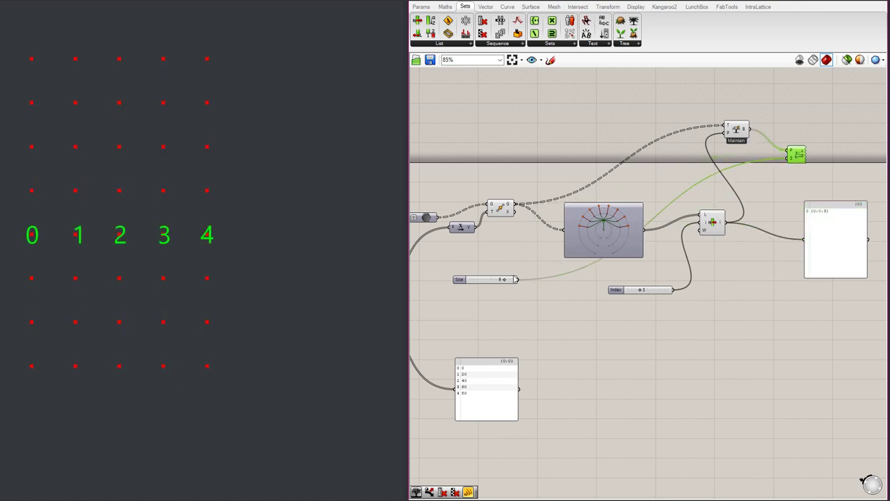
pyautogui.click(492, 280)
pyautogui.moveTo(505, 279); pyautogui.dragTo(746, 158)
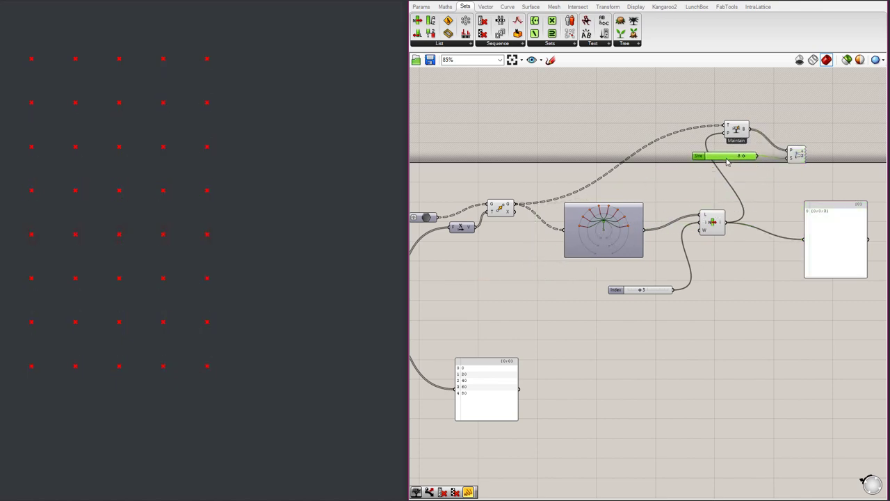
pyautogui.click(796, 159)
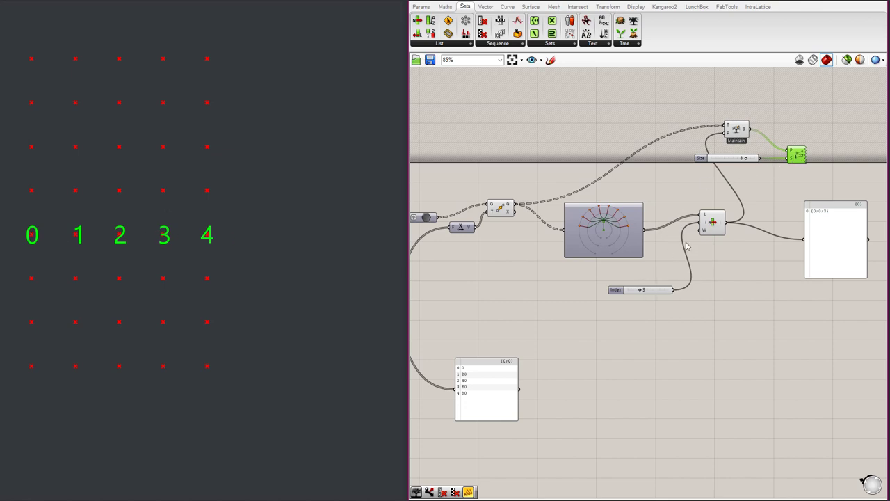
# - Vary the index slider to examine which row of points the chosen branch path extracts
pyautogui.scroll(3, 647, 275)
pyautogui.moveTo(638, 309)
pyautogui.mouseDown()
pyautogui.moveTo(622, 306)
pyautogui.moveTo(644, 307)
pyautogui.mouseUp()
pyautogui.scroll(-4, 643, 306)
pyautogui.scroll(3, 828, 174)
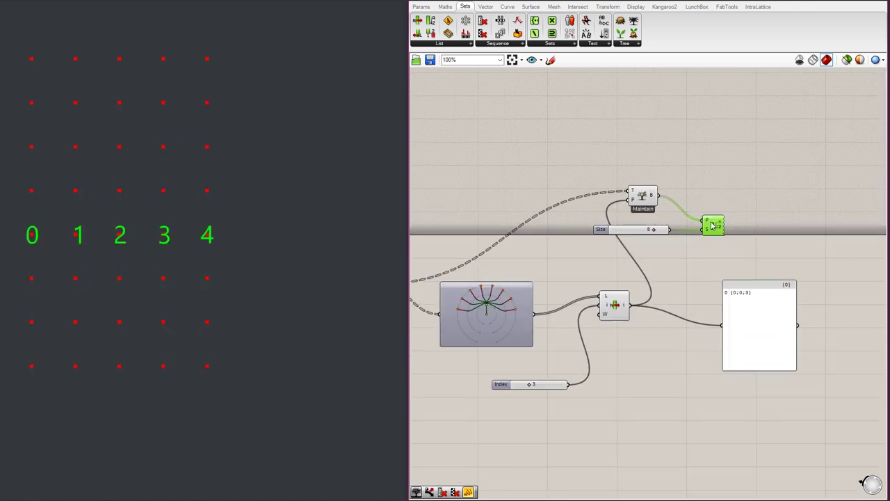
# - Move Point List farther beyond Tree Branch and place the Size slider below it
pyautogui.moveTo(722, 233); pyautogui.dragTo(749, 205)
pyautogui.scroll(-1, 744, 212)
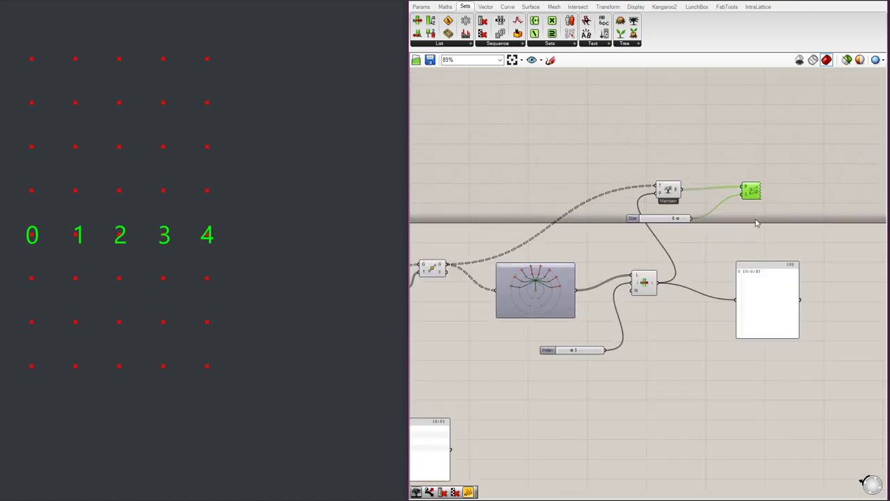
pyautogui.scroll(2, 716, 204)
pyautogui.moveTo(643, 225); pyautogui.dragTo(701, 261)
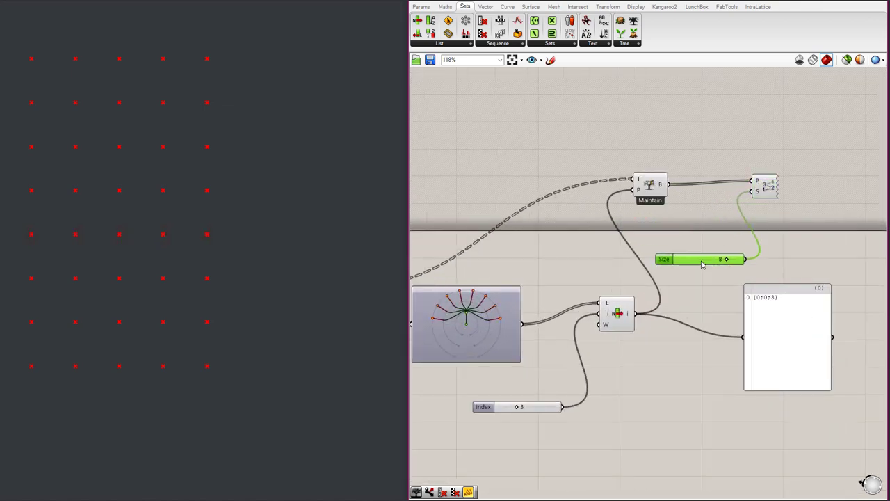
pyautogui.click(774, 192)
pyautogui.moveTo(775, 194); pyautogui.dragTo(812, 210)
pyautogui.scroll(-3, 823, 185)
pyautogui.scroll(3, 667, 286)
# - Add a Cull Index component below List Item, fed by the Param Viewer's paths and the index slider
pyautogui.click(715, 251)
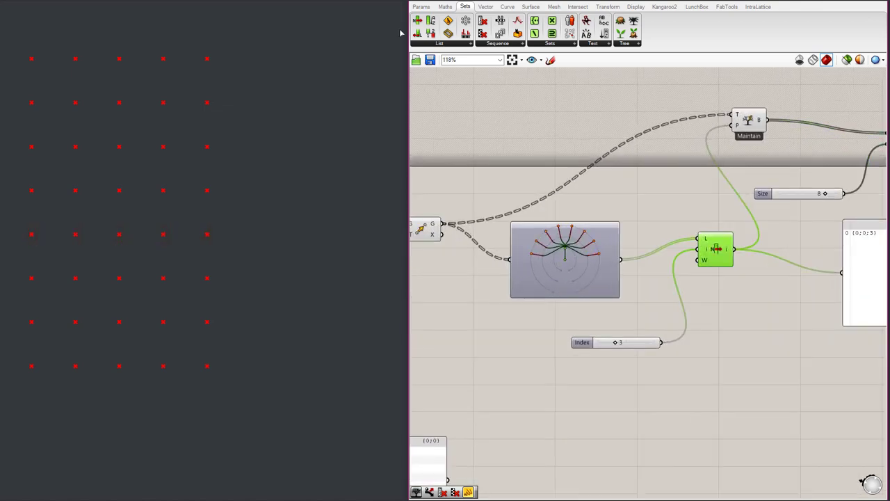
pyautogui.click(486, 43)
pyautogui.moveTo(497, 58); pyautogui.dragTo(736, 308)
pyautogui.moveTo(621, 260); pyautogui.dragTo(718, 297)
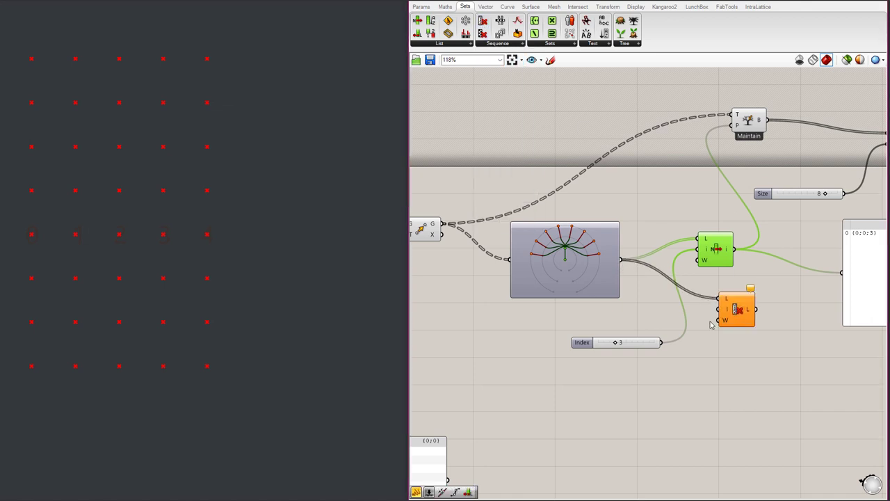
pyautogui.moveTo(663, 342); pyautogui.dragTo(720, 309)
# - Replace Tree Branch's path input with Cull Index's output and delete the panel showing List Item's result
pyautogui.scroll(-1, 655, 299)
pyautogui.moveTo(645, 300); pyautogui.dragTo(590, 300, button='right')
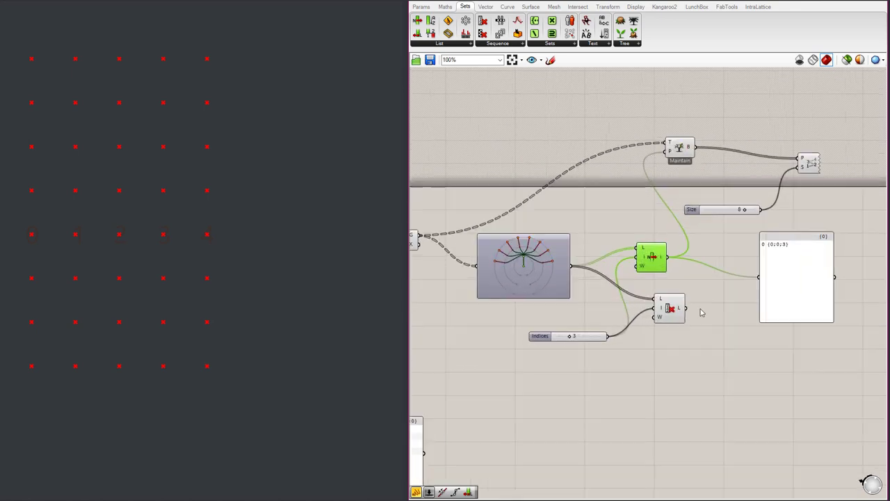
pyautogui.moveTo(686, 309); pyautogui.dragTo(728, 242)
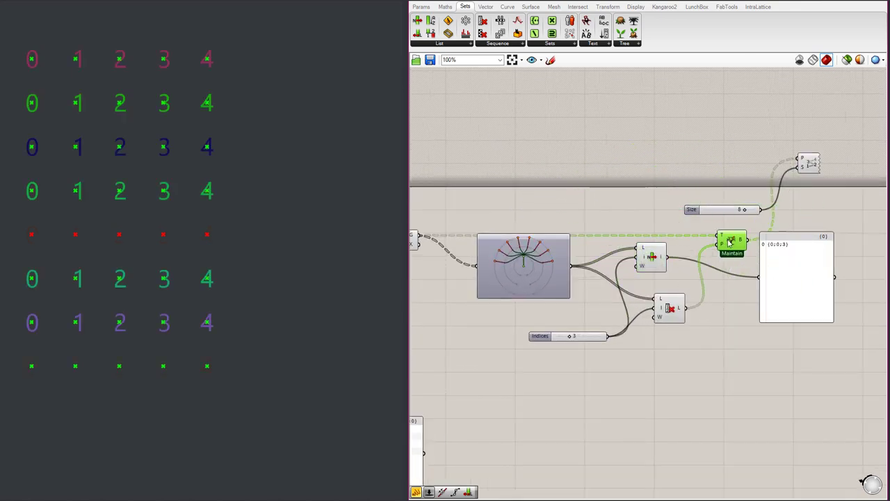
pyautogui.moveTo(799, 271); pyautogui.dragTo(819, 318)
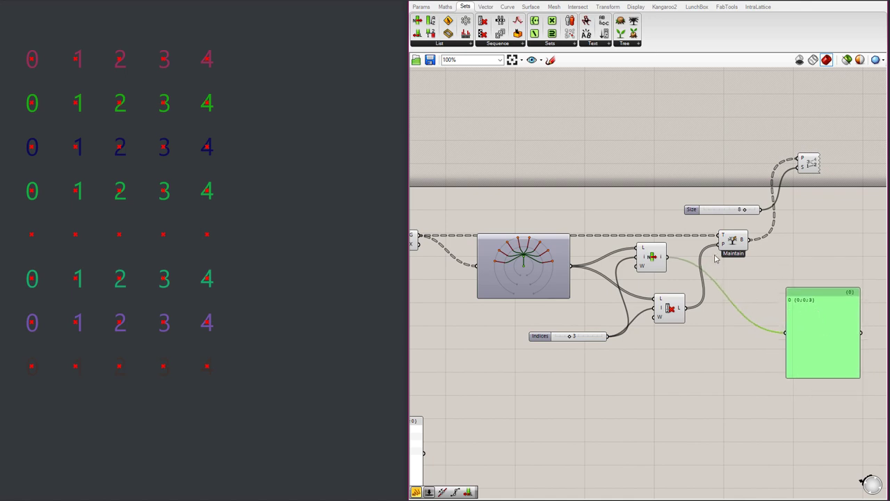
pyautogui.press('Delete')
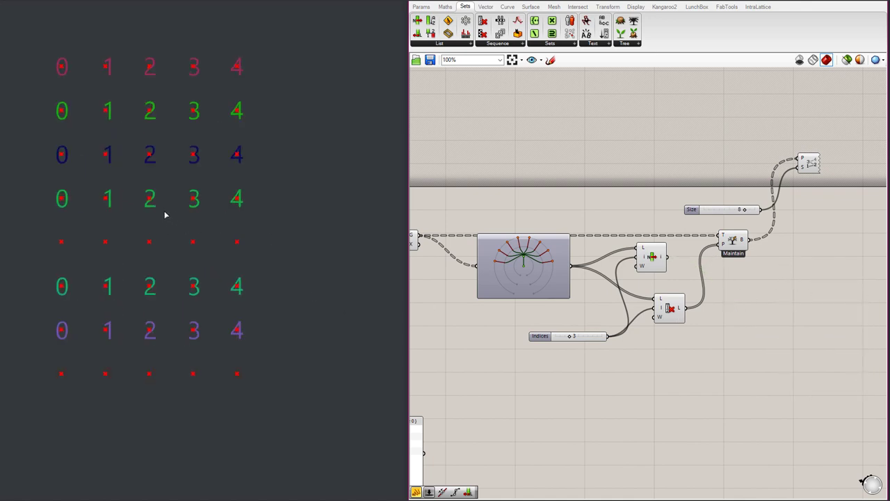
# - Reposition the Tree Branch component slightly and move the Indices slider up, away from the Cull Index component
pyautogui.click(729, 240)
pyautogui.click(678, 242)
pyautogui.moveTo(729, 253); pyautogui.dragTo(733, 252)
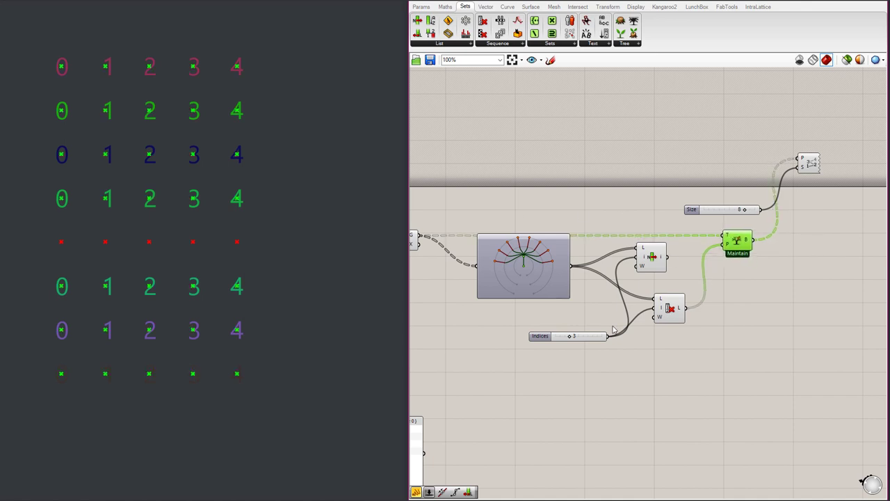
pyautogui.moveTo(591, 337); pyautogui.dragTo(583, 325)
pyautogui.scroll(2, 667, 313)
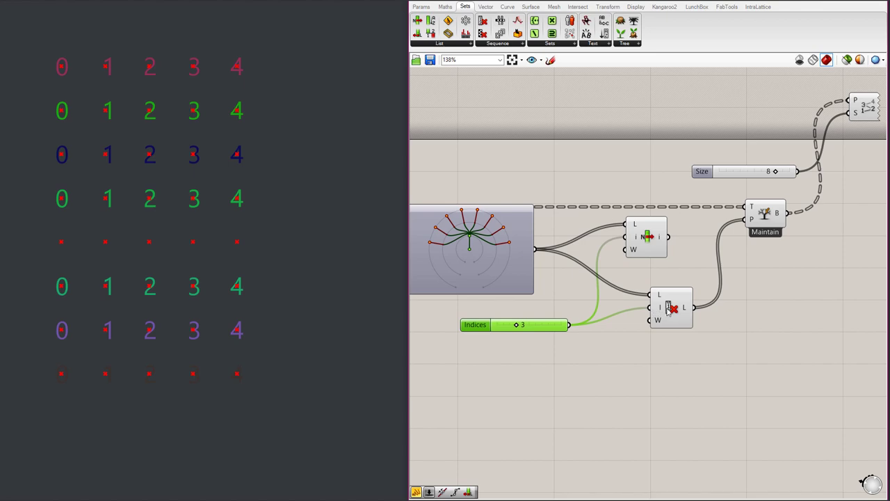
pyautogui.scroll(-4, 673, 326)
pyautogui.scroll(4, 639, 312)
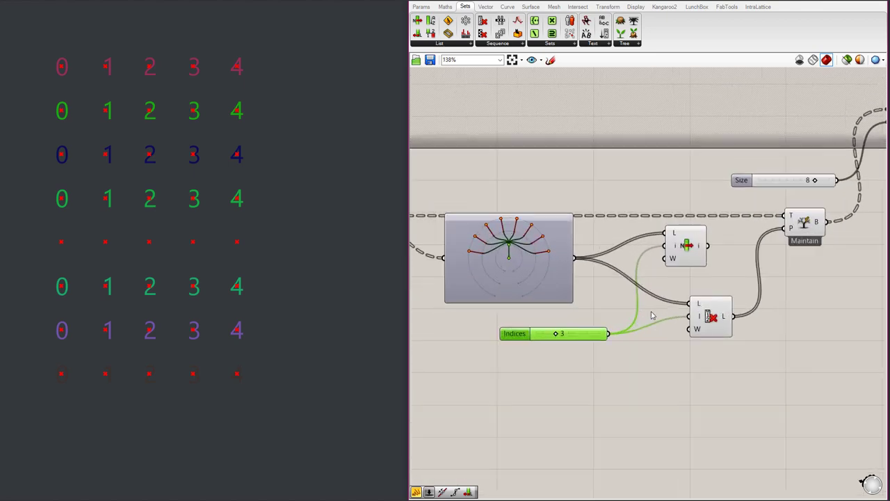
pyautogui.scroll(-3, 702, 313)
pyautogui.scroll(3, 642, 316)
pyautogui.scroll(-3, 668, 312)
pyautogui.scroll(2, 706, 310)
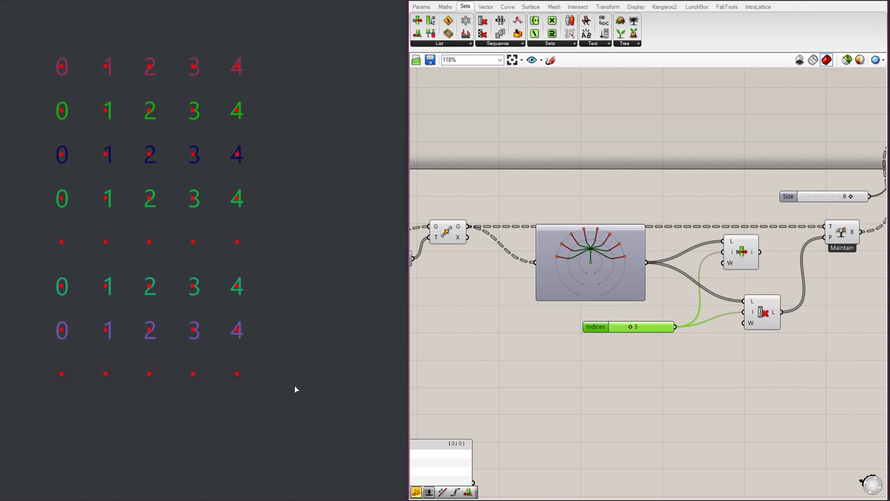
# - Copy the Series component that feeds Unit X, along with its Step and Count sliders, to the empty area below Cull Index
pyautogui.scroll(-5, 678, 315)
pyautogui.scroll(6, 463, 327)
pyautogui.click(532, 344)
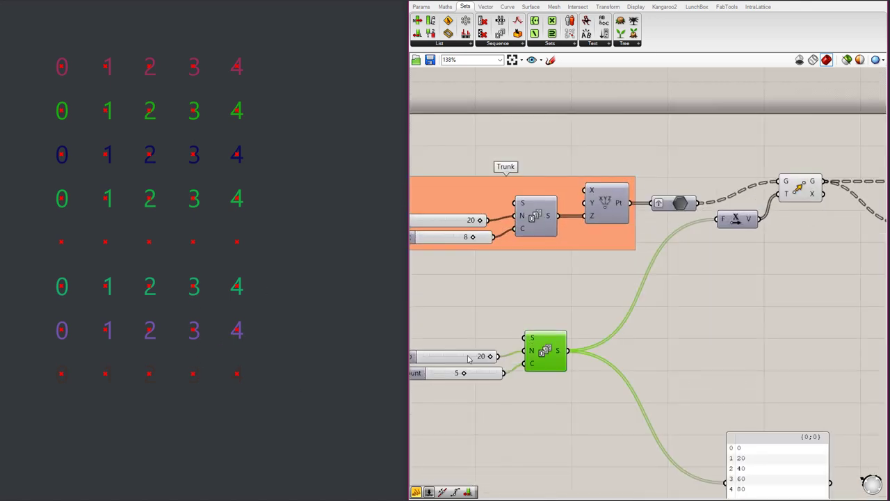
pyautogui.keyDown('shift'); pyautogui.click(468, 358); pyautogui.keyUp('shift')
pyautogui.keyDown('shift'); pyautogui.click(449, 374); pyautogui.keyUp('shift')
pyautogui.scroll(-4, 549, 354)
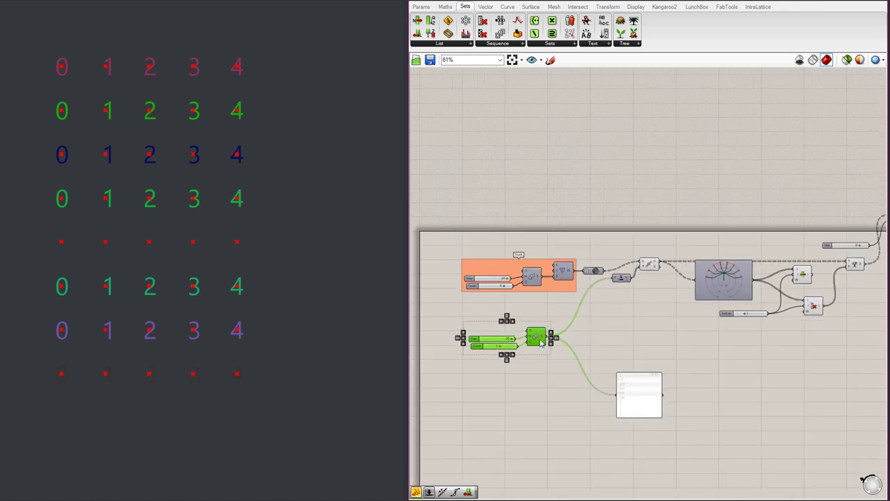
pyautogui.moveTo(541, 342); pyautogui.dragTo(835, 364)
pyautogui.scroll(3, 827, 379)
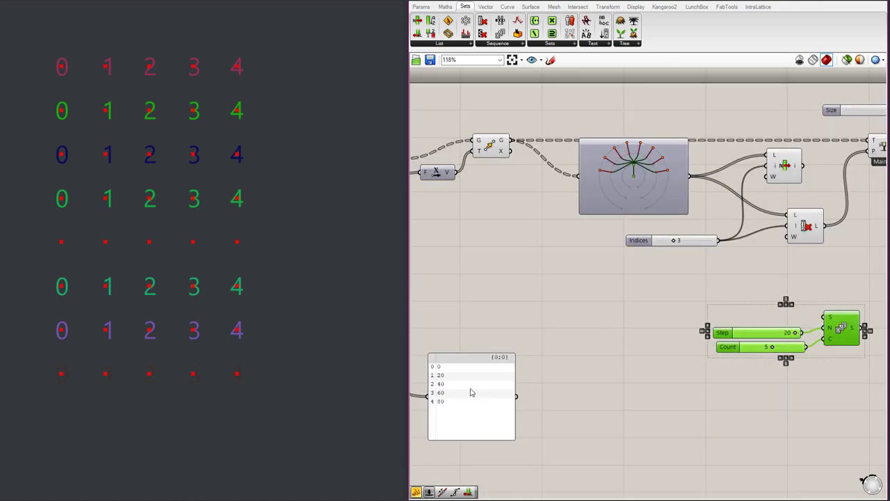
# - Move the panel beside the copied Series component and connect the Series output to it
pyautogui.scroll(-2, 471, 391)
pyautogui.moveTo(464, 389); pyautogui.dragTo(790, 328)
pyautogui.scroll(3, 777, 334)
pyautogui.moveTo(737, 346); pyautogui.dragTo(757, 325)
pyautogui.scroll(1, 748, 338)
pyautogui.click(669, 334)
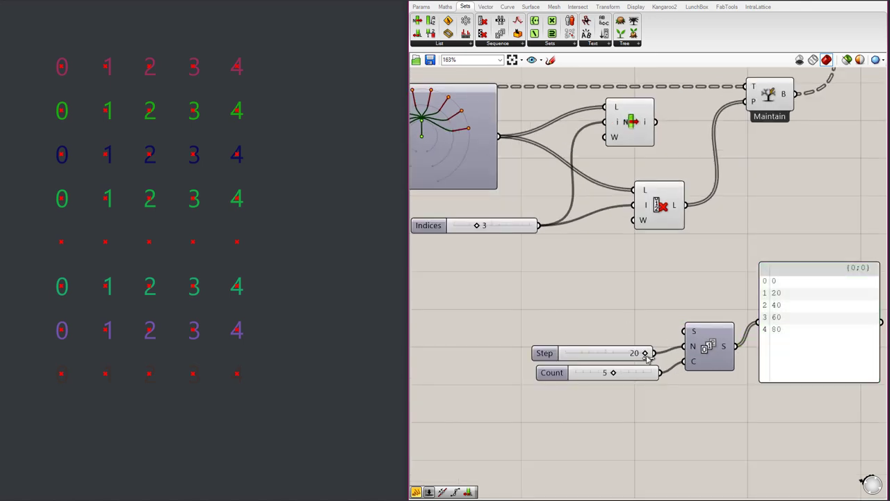
# - Set the copied Series component's Step slider to 1
pyautogui.moveTo(645, 353); pyautogui.dragTo(572, 357)
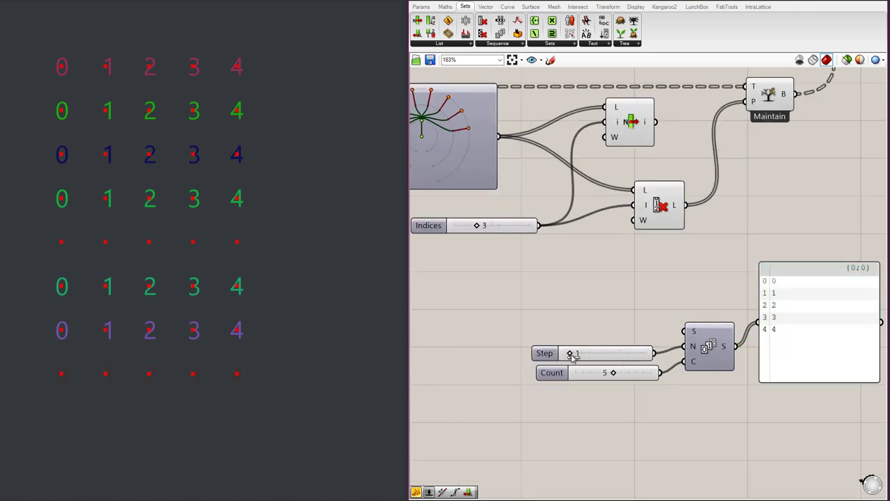
pyautogui.moveTo(601, 345); pyautogui.dragTo(644, 315, button='right')
pyautogui.scroll(-2, 648, 306)
pyautogui.scroll(3, 745, 292)
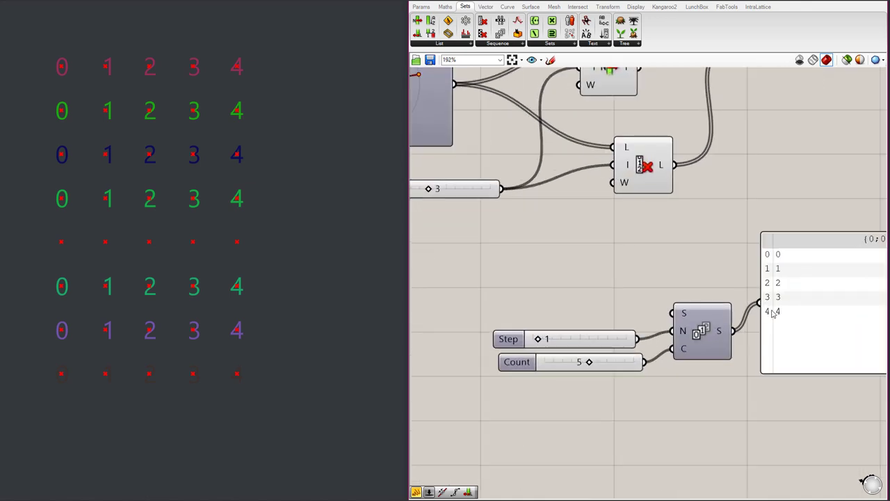
# - Move the copied Series component and its two sliders together away from the panel, beneath the Indices slider
pyautogui.scroll(-3, 587, 272)
pyautogui.moveTo(504, 250); pyautogui.dragTo(691, 378)
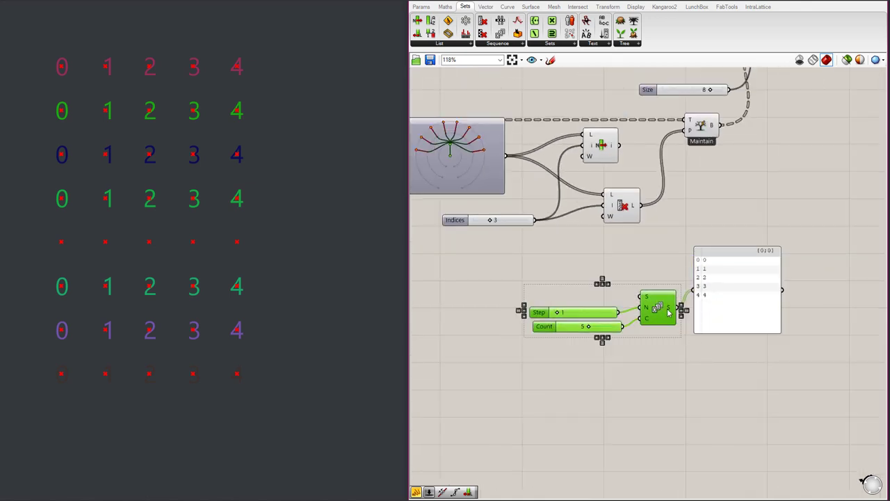
pyautogui.moveTo(663, 312); pyautogui.dragTo(557, 286)
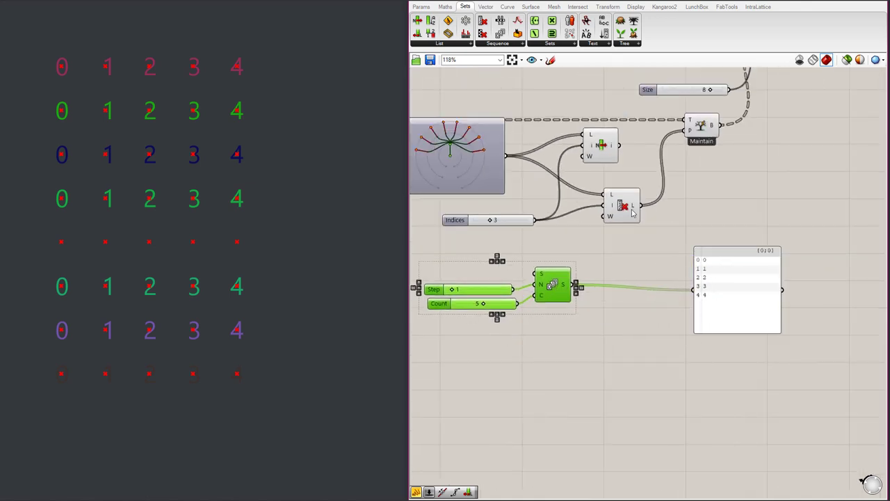
pyautogui.scroll(1, 630, 210)
pyautogui.scroll(-1, 655, 286)
pyautogui.scroll(1, 592, 285)
pyautogui.click(590, 285)
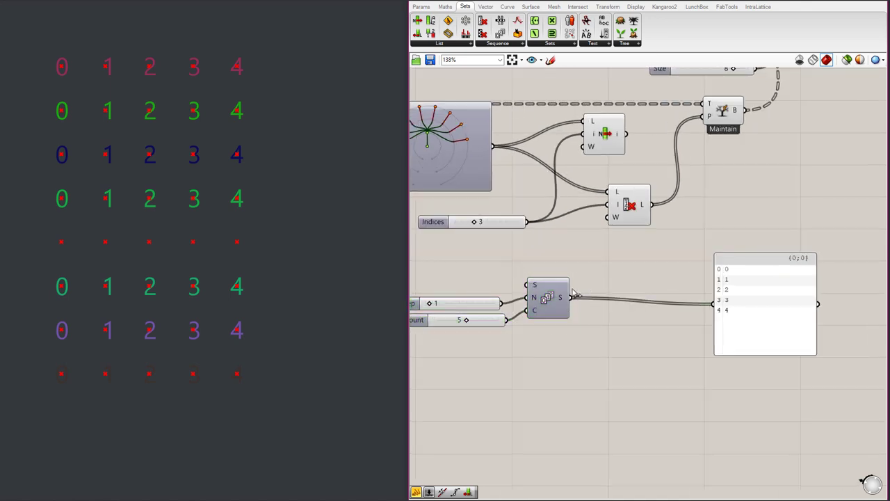
# - Connect the Series output to List Item's index input and feed the List Item output into the panel
pyautogui.moveTo(575, 296); pyautogui.dragTo(588, 134)
pyautogui.scroll(-3, 601, 195)
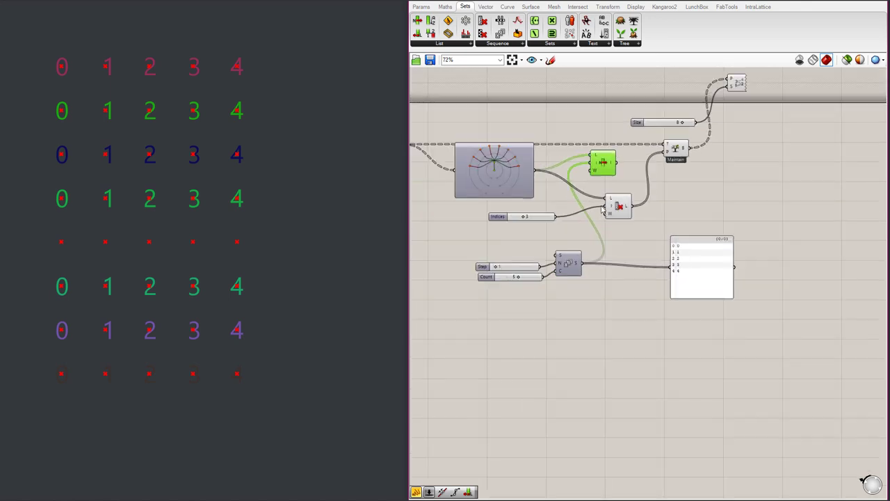
pyautogui.scroll(2, 603, 208)
pyautogui.moveTo(607, 174); pyautogui.dragTo(707, 196)
pyautogui.click(708, 271)
# - Delete the Cull Index component and the Indices slider
pyautogui.click(609, 224)
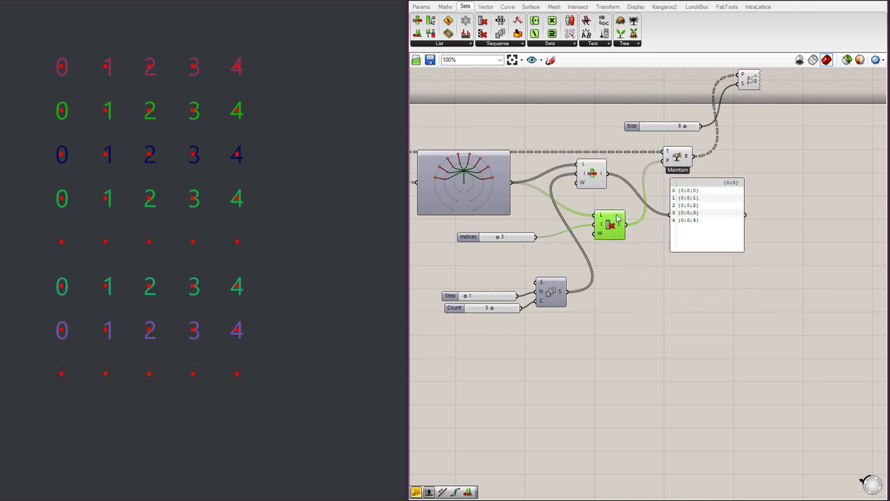
pyautogui.press('Delete')
pyautogui.click(515, 237)
pyautogui.press('Delete')
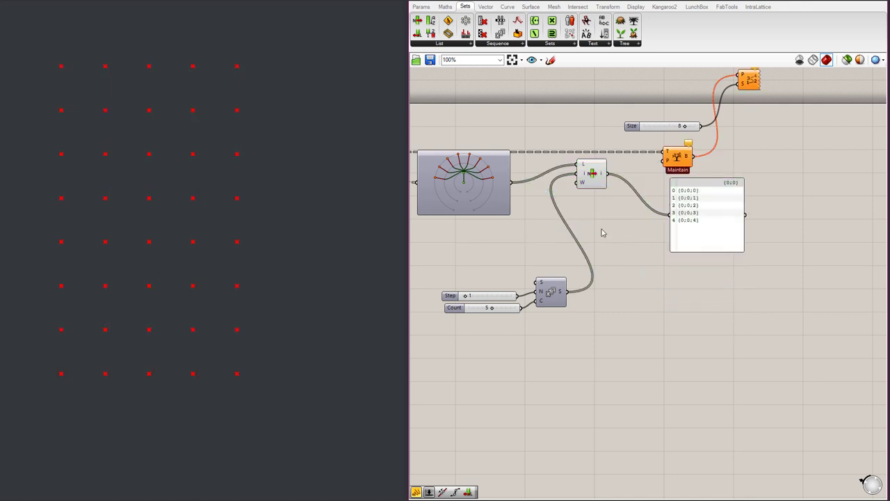
# - Space out the panel, Series component, Count slider and List Item component for a clearer layout
pyautogui.scroll(2, 793, 265)
pyautogui.moveTo(801, 255); pyautogui.dragTo(799, 262)
pyautogui.moveTo(607, 355); pyautogui.dragTo(617, 347)
pyautogui.moveTo(548, 359); pyautogui.dragTo(539, 340)
pyautogui.scroll(1, 618, 353)
pyautogui.moveTo(618, 353); pyautogui.dragTo(622, 335)
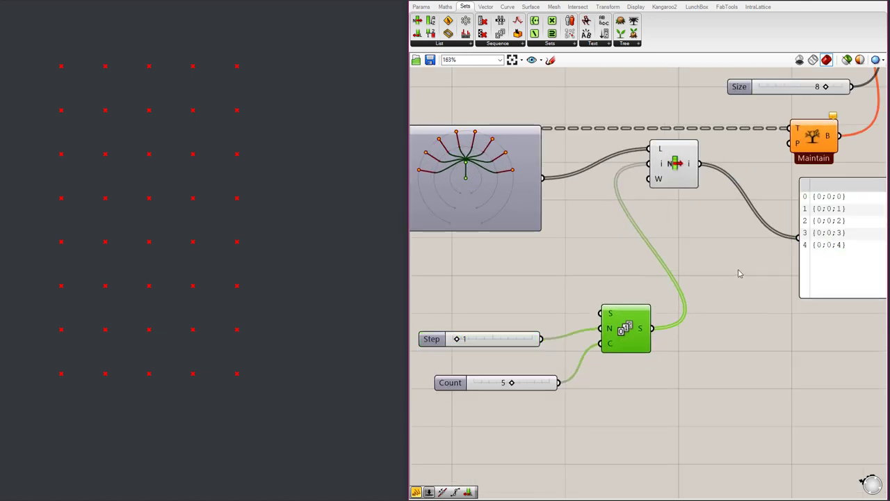
pyautogui.scroll(-1, 739, 215)
pyautogui.moveTo(673, 186); pyautogui.dragTo(682, 206)
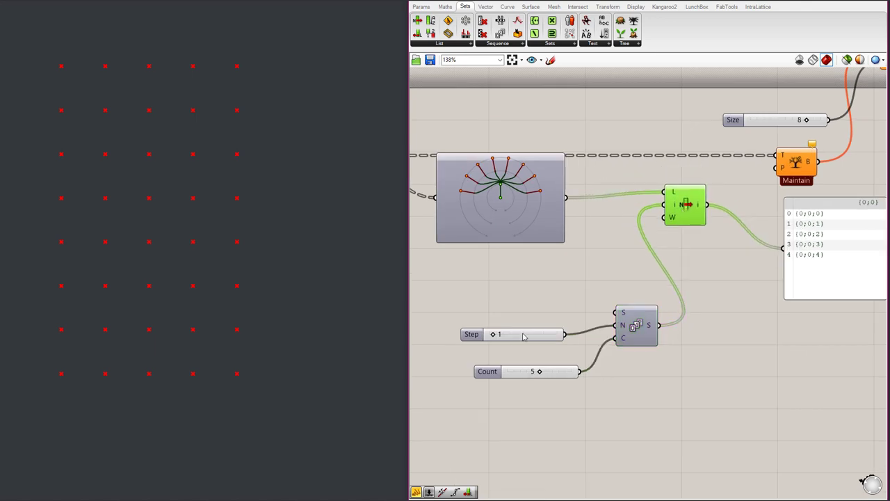
# - Align the Step slider with the Series input and set Step to 2 and Count to 3
pyautogui.moveTo(494, 334); pyautogui.dragTo(508, 327)
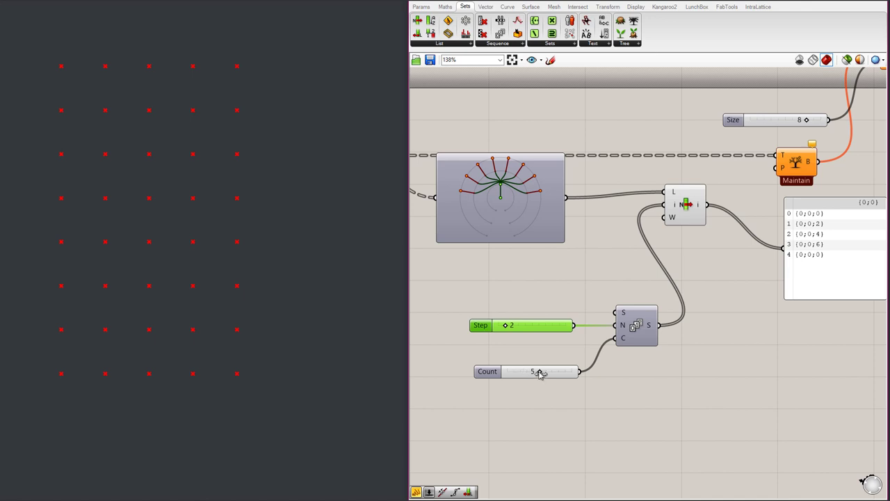
pyautogui.moveTo(540, 373); pyautogui.dragTo(526, 374)
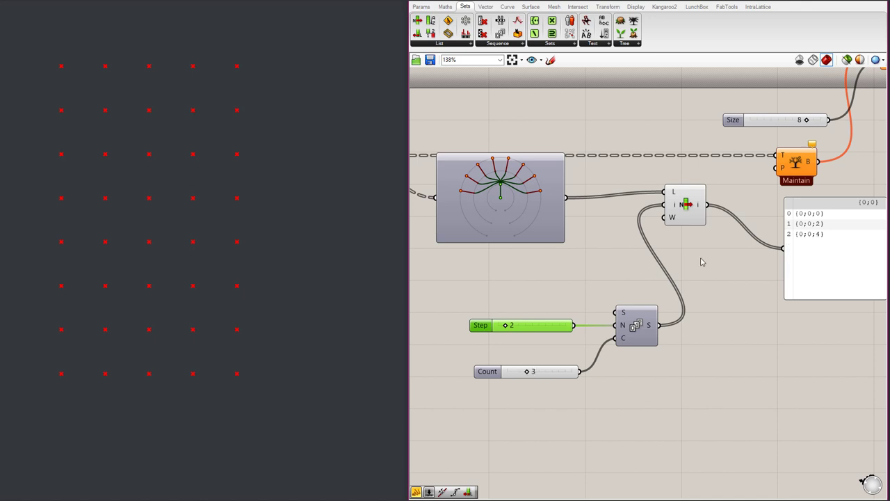
# - Connect the List Item output to Tree Branch's path input and highlight the Point List numbering in the viewport
pyautogui.moveTo(706, 206); pyautogui.dragTo(776, 168)
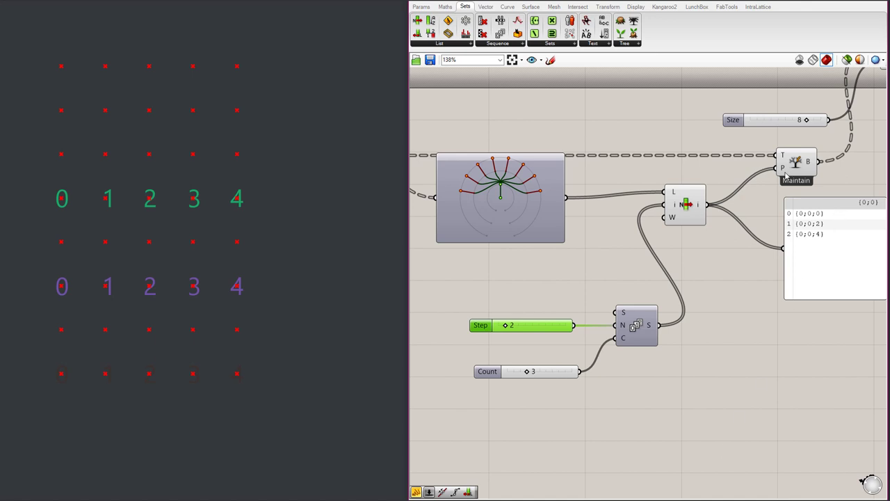
pyautogui.click(785, 174)
pyautogui.scroll(-1, 610, 217)
pyautogui.scroll(1, 821, 109)
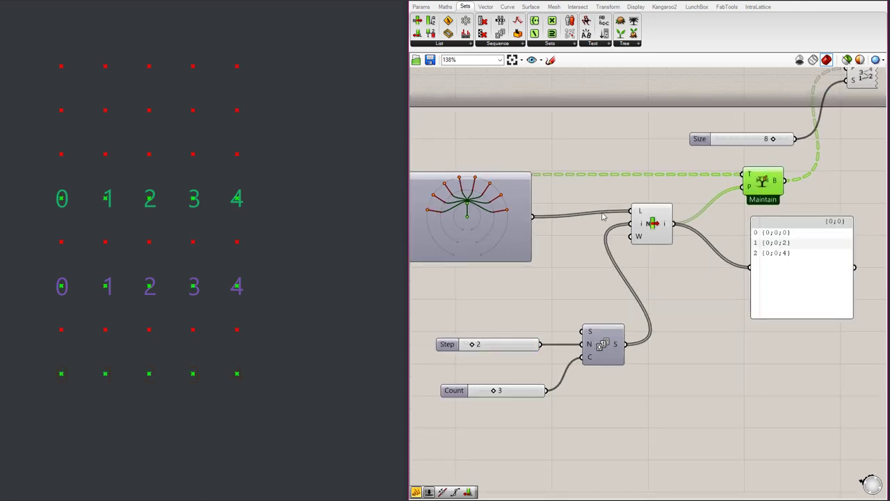
pyautogui.scroll(-4, 514, 219)
pyautogui.scroll(-2, 814, 247)
pyautogui.scroll(2, 525, 236)
pyautogui.scroll(5, 703, 240)
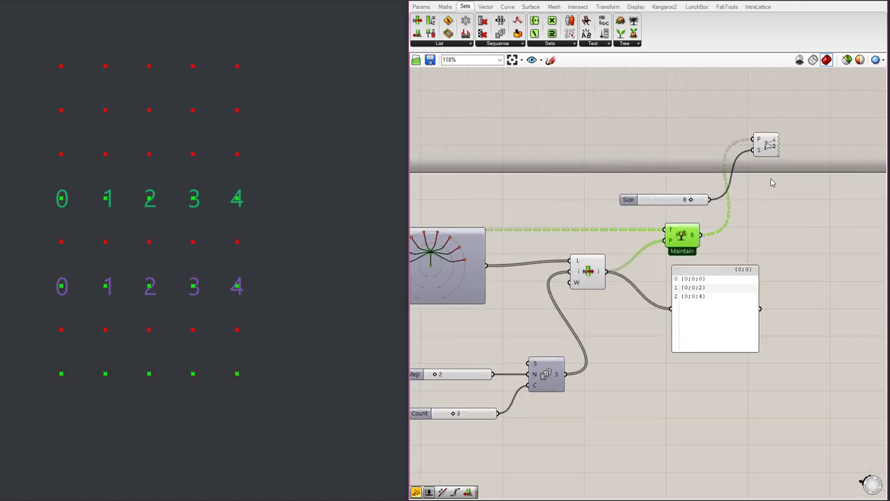
pyautogui.click(694, 163)
pyautogui.click(770, 146)
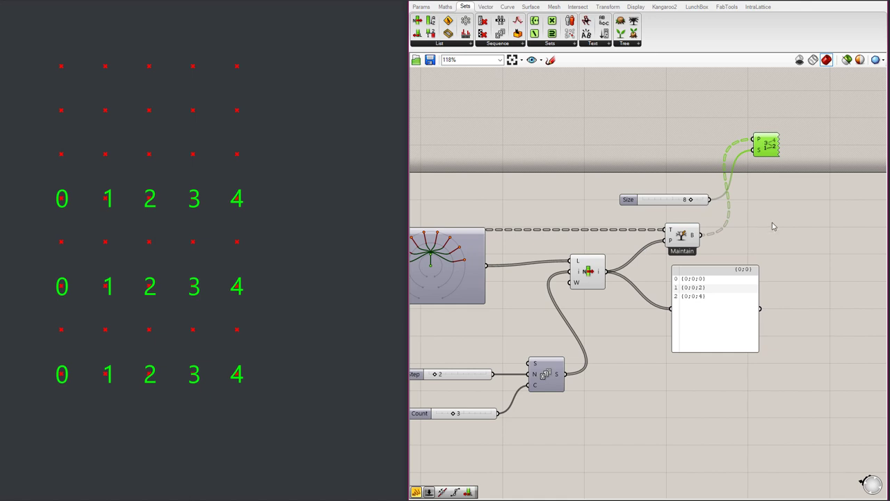
# - Set the Series component's Count to 4 and its Step to 1
pyautogui.scroll(2, 497, 392)
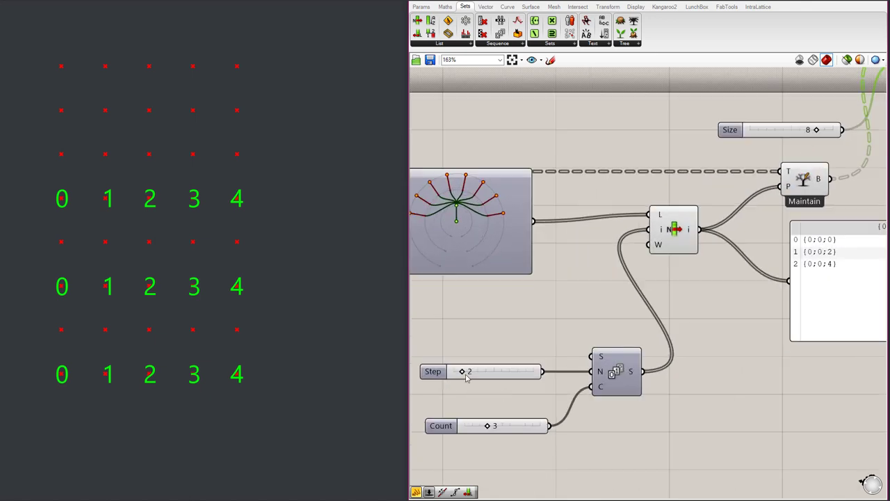
pyautogui.moveTo(487, 425); pyautogui.dragTo(495, 427)
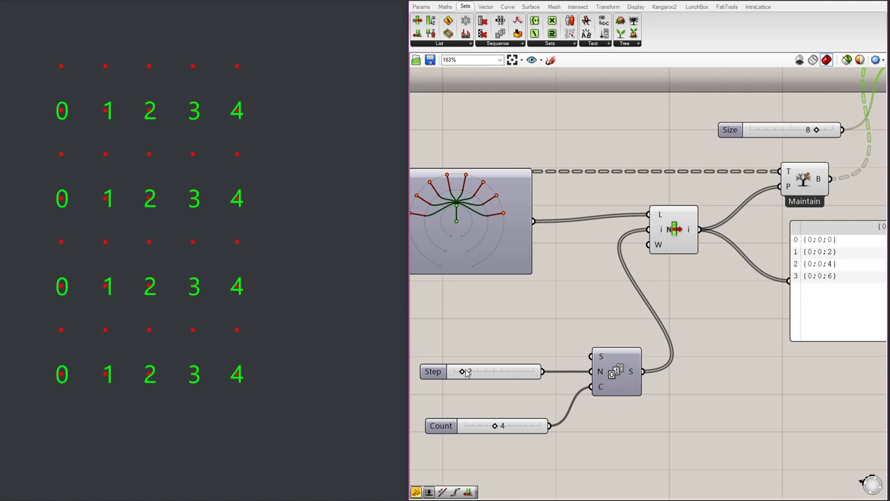
pyautogui.moveTo(463, 374); pyautogui.dragTo(461, 373)
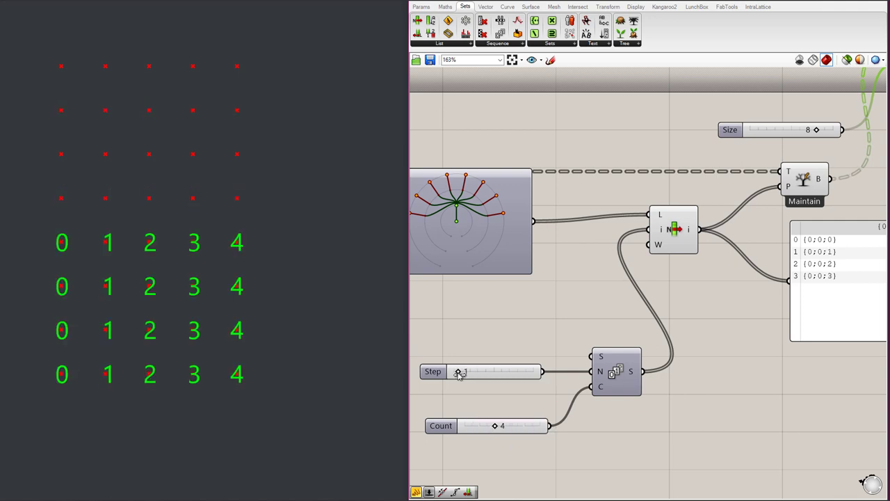
# - Connect the Series output to the panel in place of the List Item output
pyautogui.scroll(-2, 711, 377)
pyautogui.moveTo(662, 373); pyautogui.dragTo(768, 306)
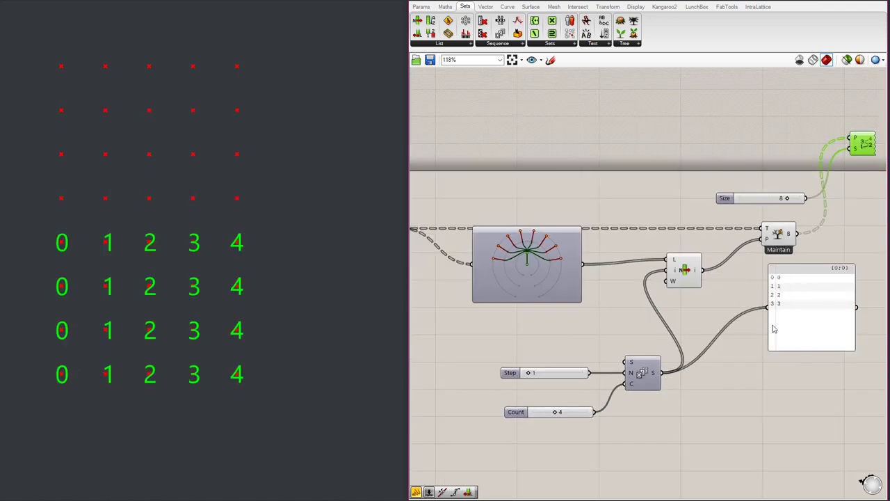
pyautogui.click(813, 309)
pyautogui.scroll(1, 688, 356)
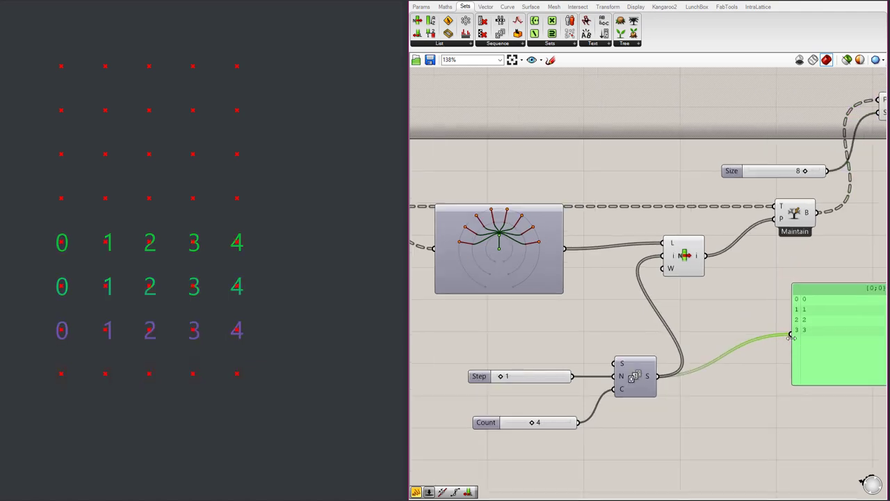
# - Trace the data flow by selecting the Series, panel, List Item, Tree Branch and Point List components in turn
pyautogui.click(640, 388)
pyautogui.click(849, 328)
pyautogui.click(686, 261)
pyautogui.scroll(-2, 768, 330)
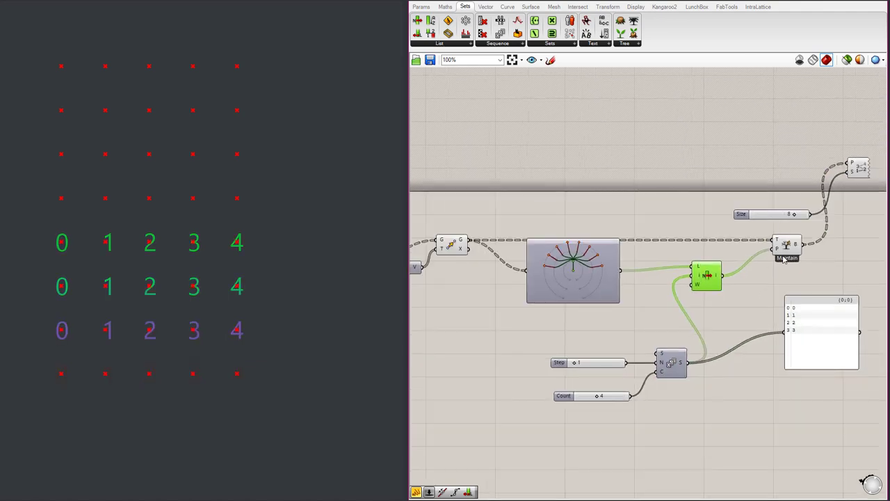
pyautogui.click(784, 254)
pyautogui.click(859, 169)
pyautogui.scroll(-2, 651, 326)
pyautogui.scroll(2, 729, 334)
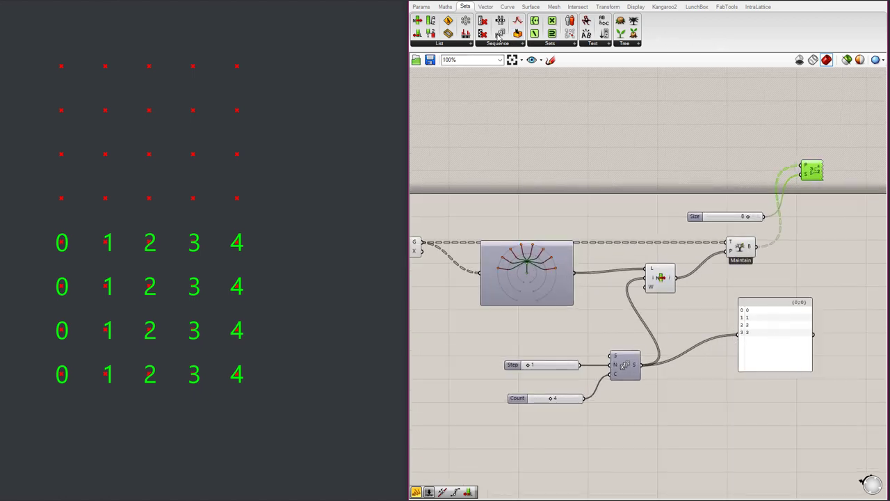
pyautogui.click(505, 43)
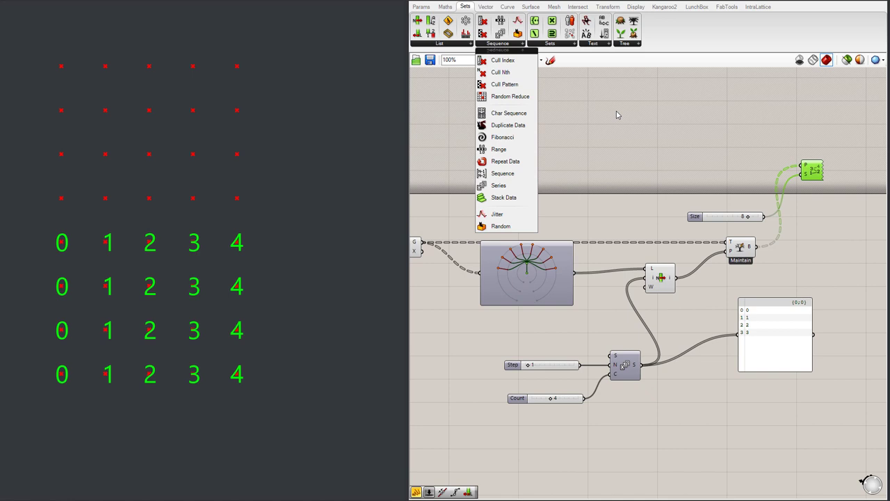
pyautogui.click(616, 112)
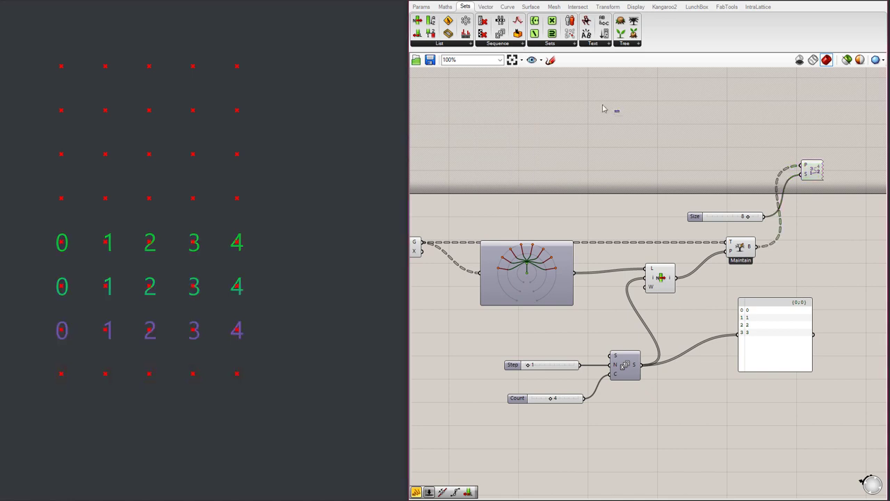
pyautogui.click(503, 43)
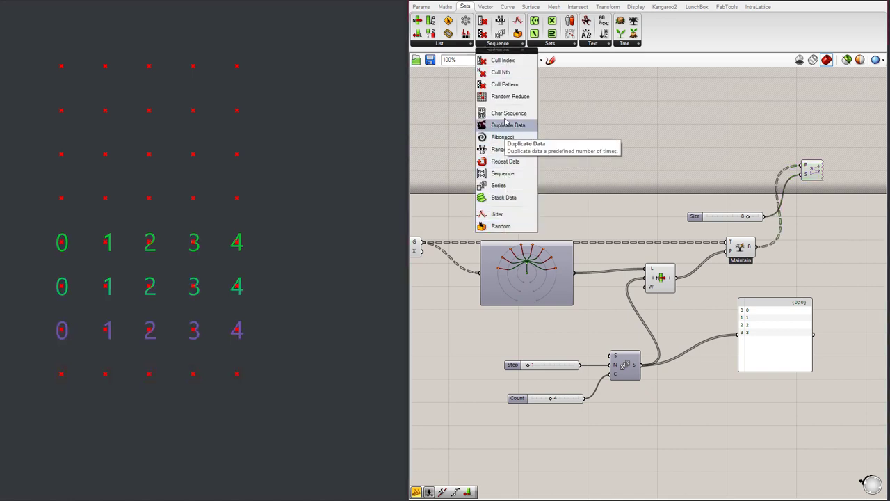
pyautogui.click(439, 44)
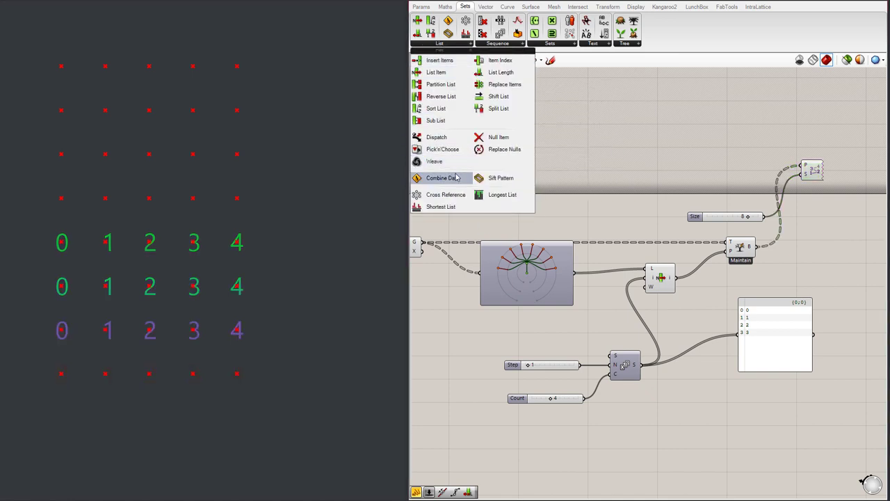
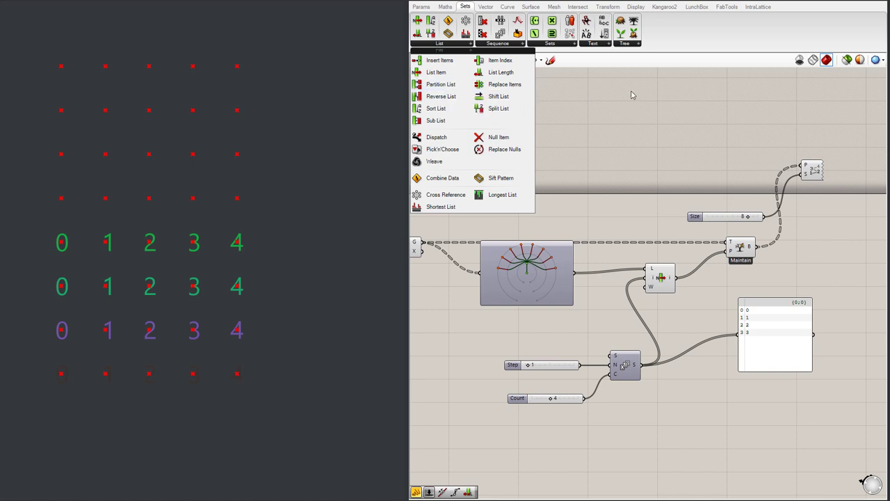
# - Review the whole definition from the Trunk group through the branch tree viewer and List Item to Tree Branch and Point List
pyautogui.click(657, 105)
pyautogui.scroll(-4, 818, 210)
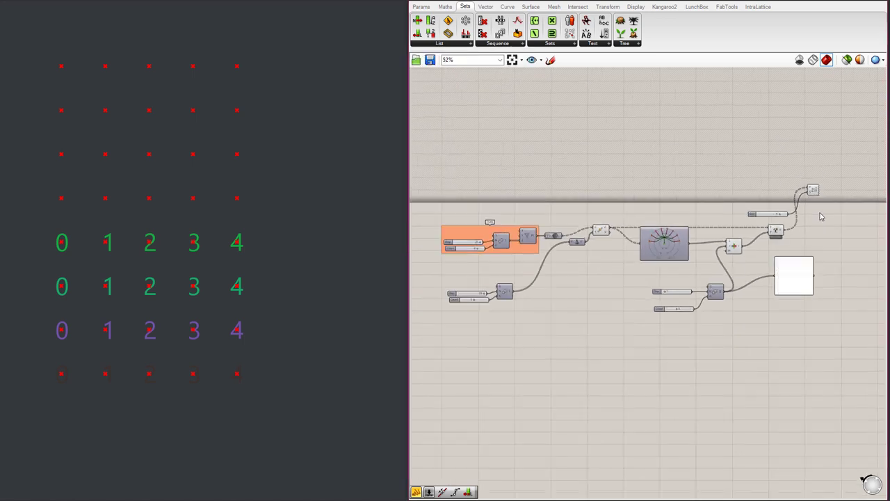
pyautogui.scroll(3, 524, 354)
pyautogui.scroll(-2, 651, 284)
pyautogui.scroll(3, 808, 223)
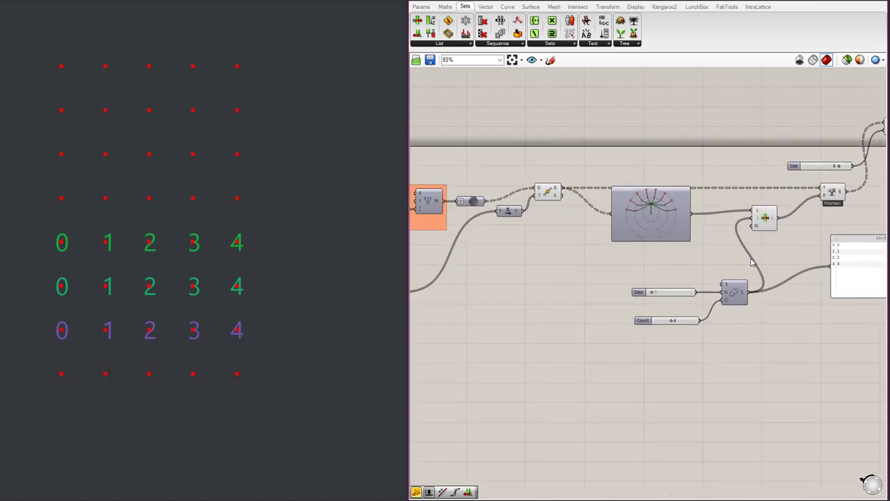
pyautogui.scroll(-2, 562, 246)
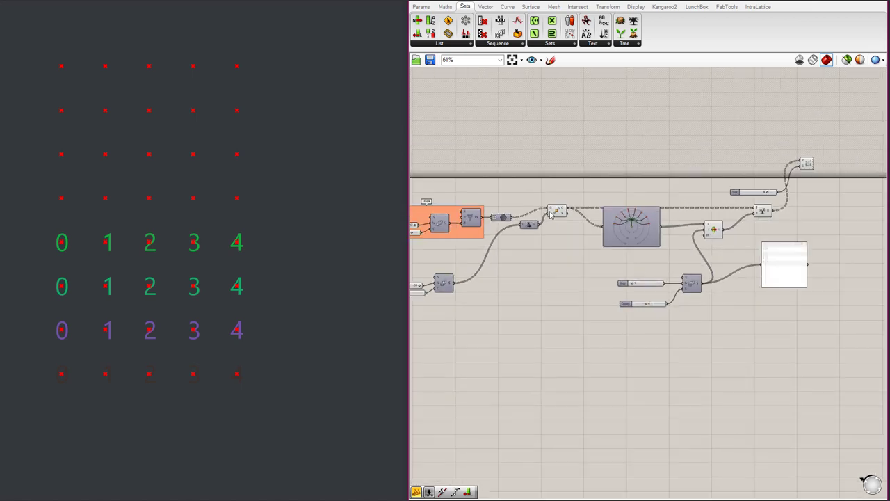
pyautogui.scroll(-2, 706, 293)
pyautogui.scroll(1, 636, 299)
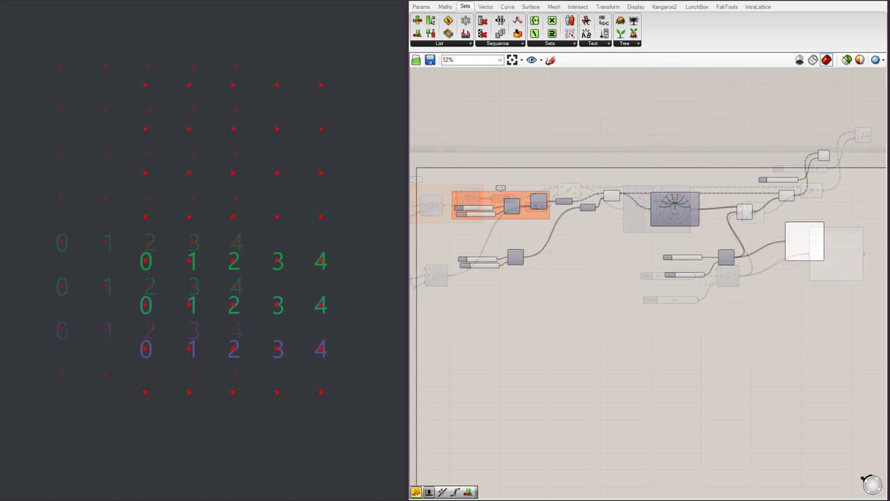
pyautogui.scroll(3, 712, 179)
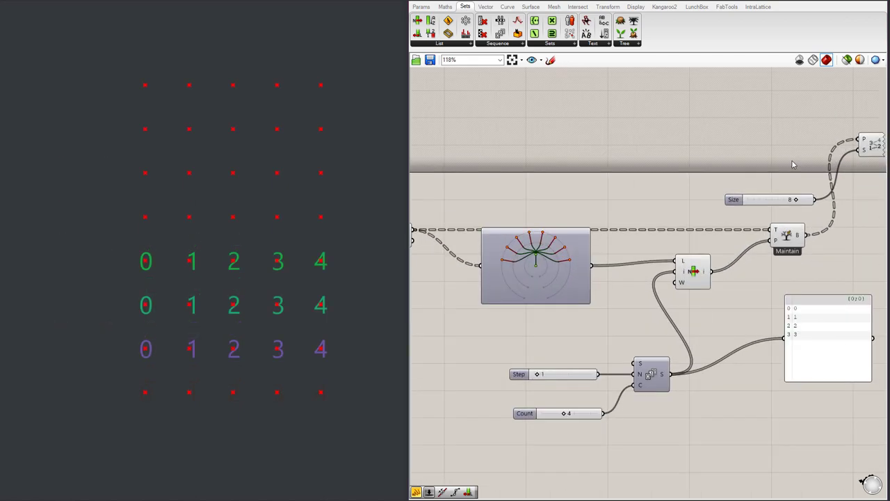
pyautogui.scroll(3, 768, 177)
pyautogui.scroll(-2, 737, 254)
pyautogui.scroll(1, 652, 281)
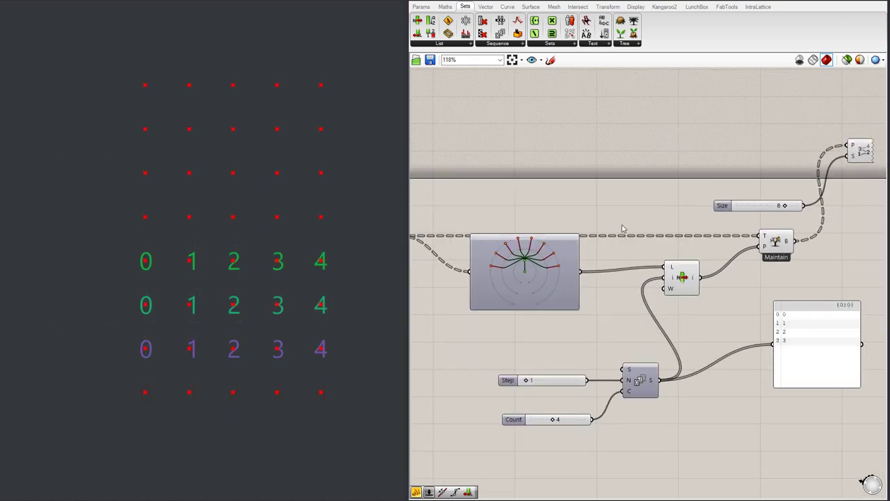
pyautogui.scroll(-1, 740, 228)
pyautogui.scroll(-1, 740, 226)
pyautogui.scroll(2, 678, 260)
pyautogui.scroll(-4, 810, 257)
pyautogui.scroll(1, 656, 257)
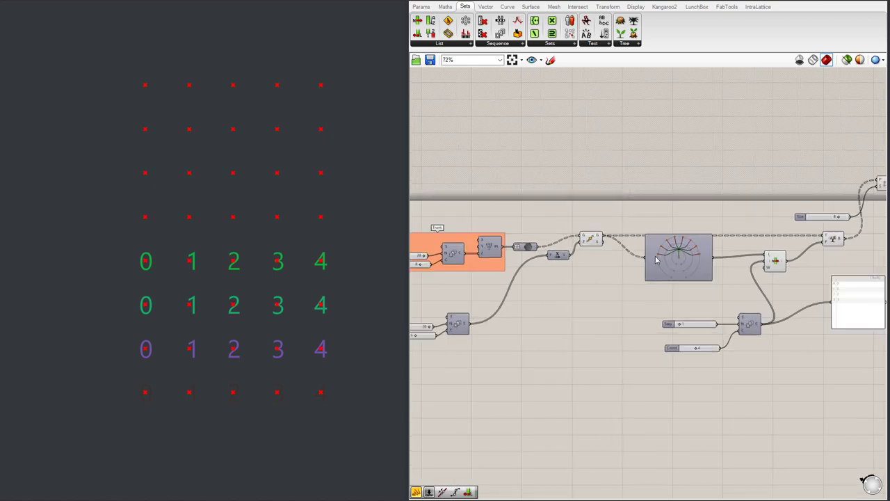
pyautogui.scroll(-1, 667, 259)
pyautogui.scroll(3, 670, 260)
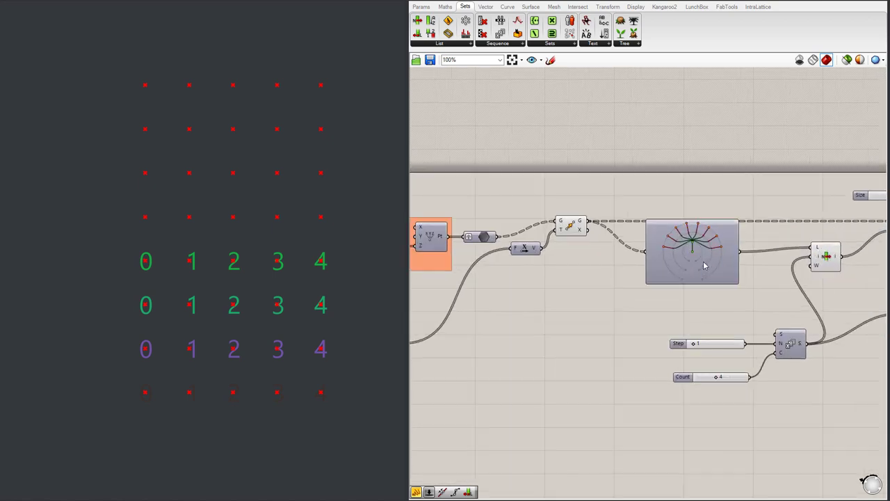
pyautogui.scroll(-4, 730, 272)
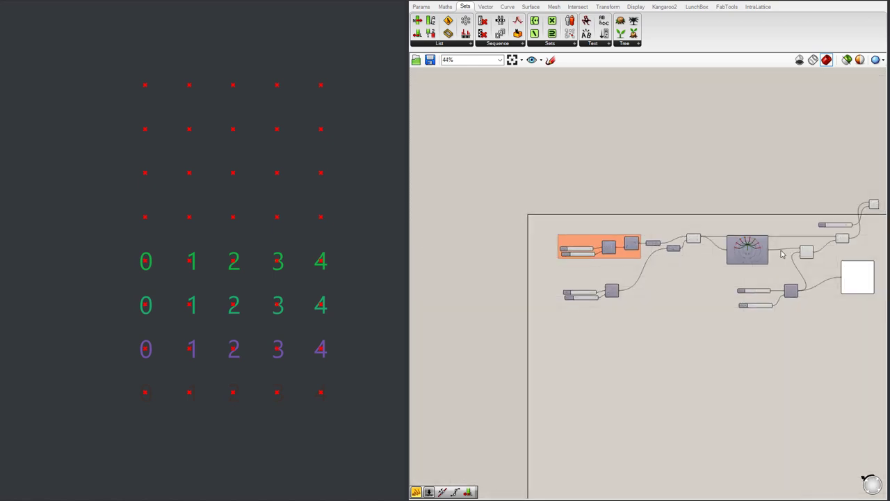
pyautogui.scroll(3, 737, 267)
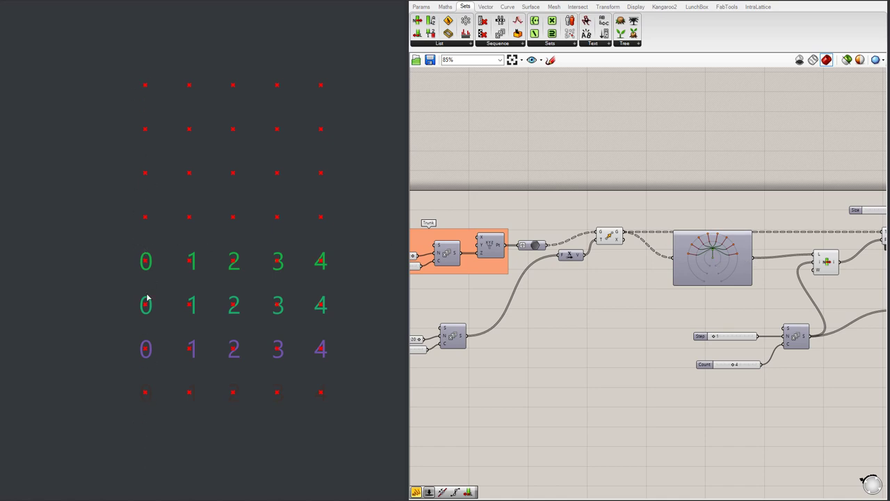
pyautogui.scroll(-2, 696, 243)
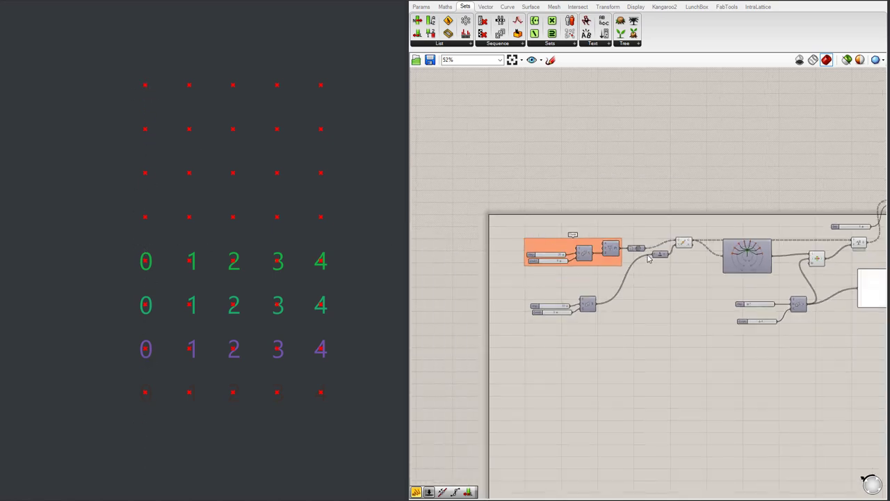
pyautogui.scroll(3, 670, 256)
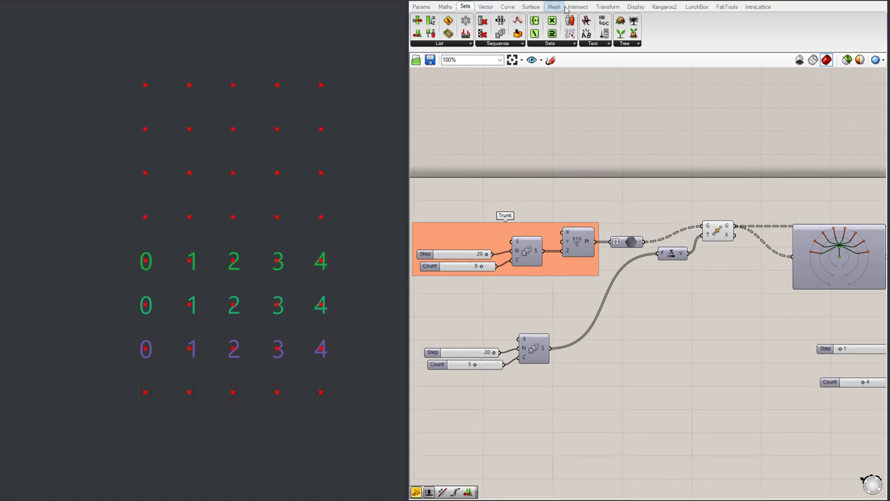
# - Add an Interpolate curve component and connect the Trunk group's point output to its vertices input
pyautogui.click(509, 7)
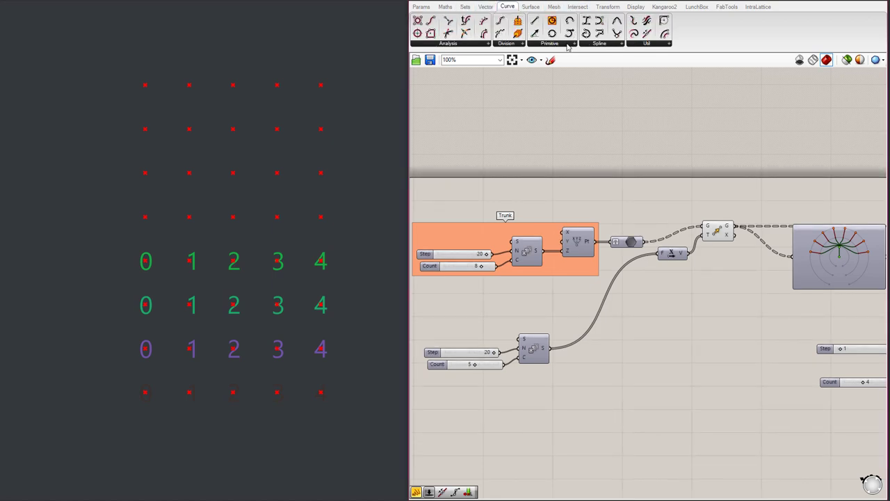
pyautogui.click(567, 45)
pyautogui.click(612, 45)
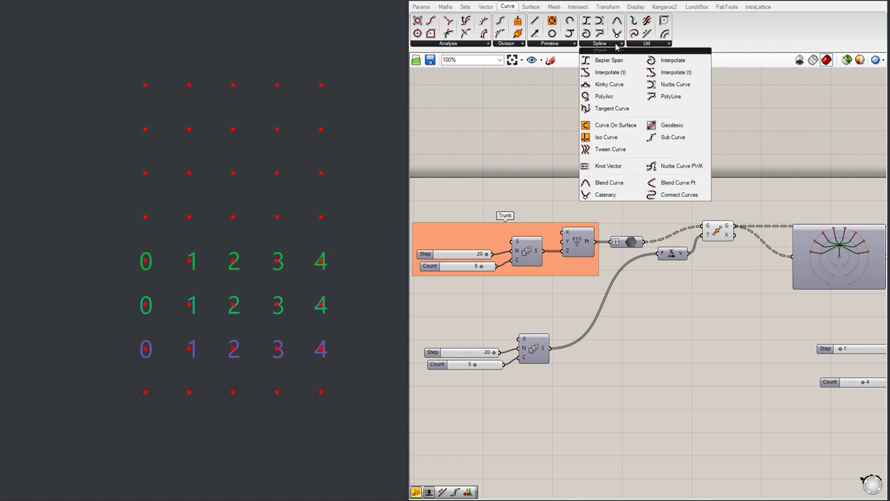
pyautogui.moveTo(676, 65); pyautogui.dragTo(656, 182)
pyautogui.scroll(2, 630, 218)
pyautogui.moveTo(648, 135); pyautogui.dragTo(571, 254)
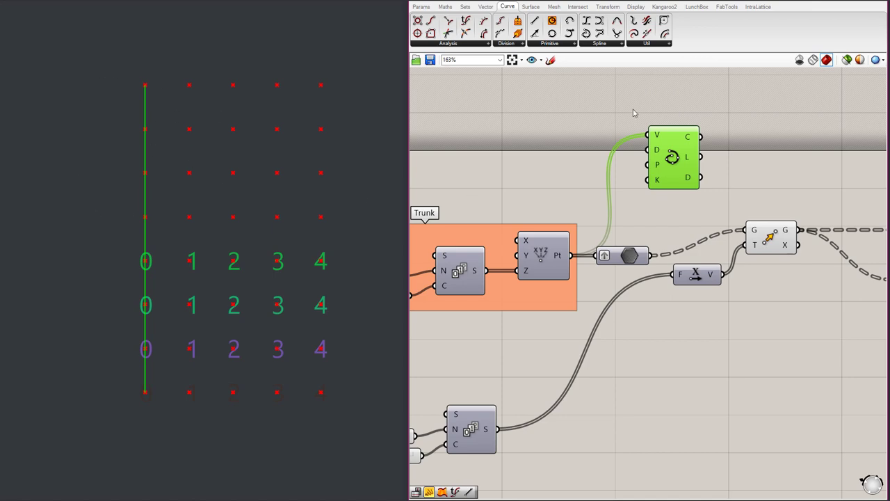
# - Move the Interpolate component below the Trunk group, beside the lower Series component
pyautogui.click(634, 113)
pyautogui.click(672, 157)
pyautogui.scroll(-3, 672, 157)
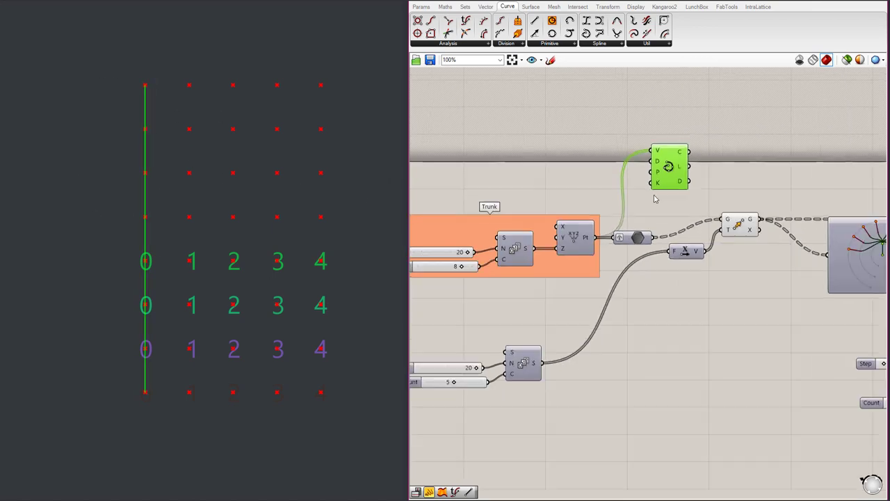
pyautogui.moveTo(672, 174); pyautogui.dragTo(643, 337)
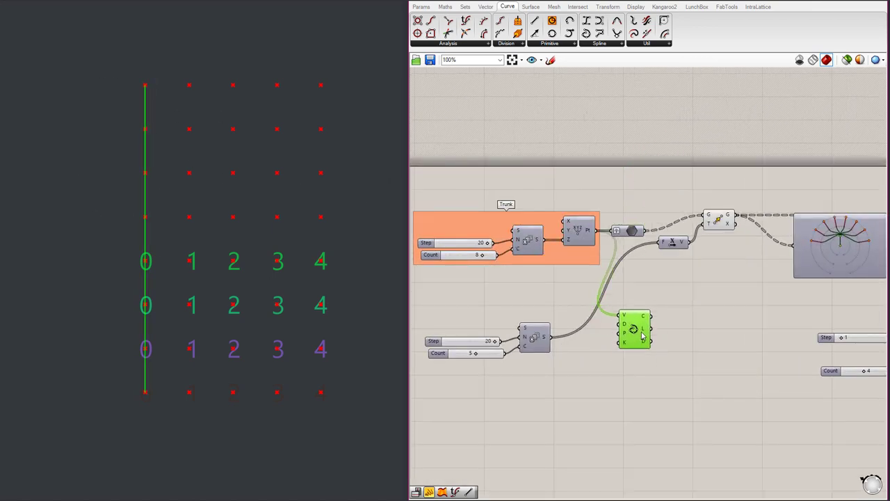
pyautogui.click(632, 306)
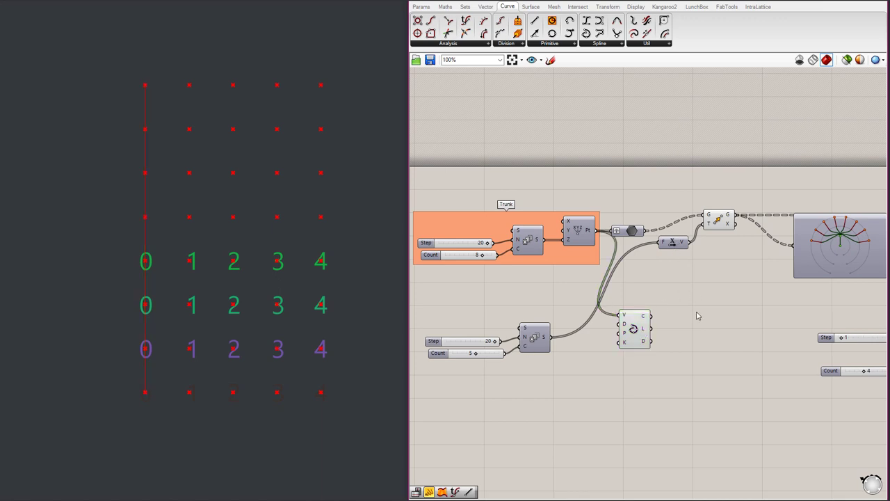
# - Turn off the viewport preview of the Move component that generates the branch points
pyautogui.scroll(-2, 698, 316)
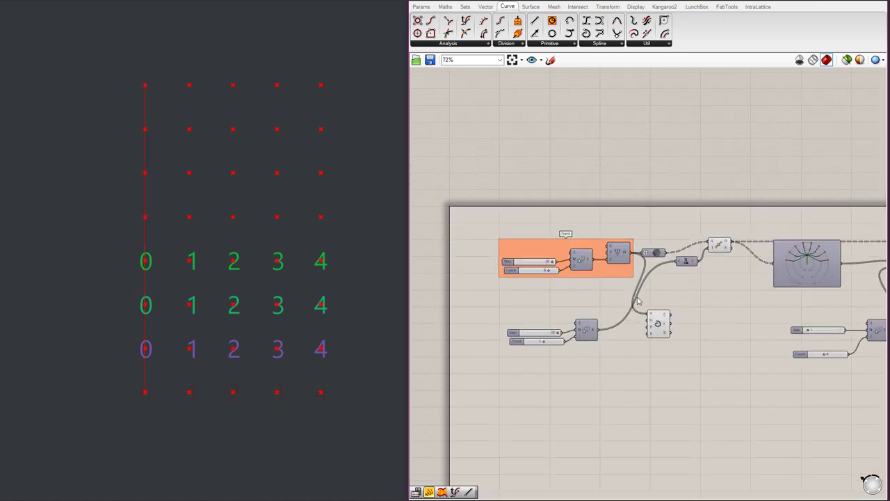
pyautogui.click(724, 248)
pyautogui.middleClick(724, 249)
pyautogui.click(749, 218)
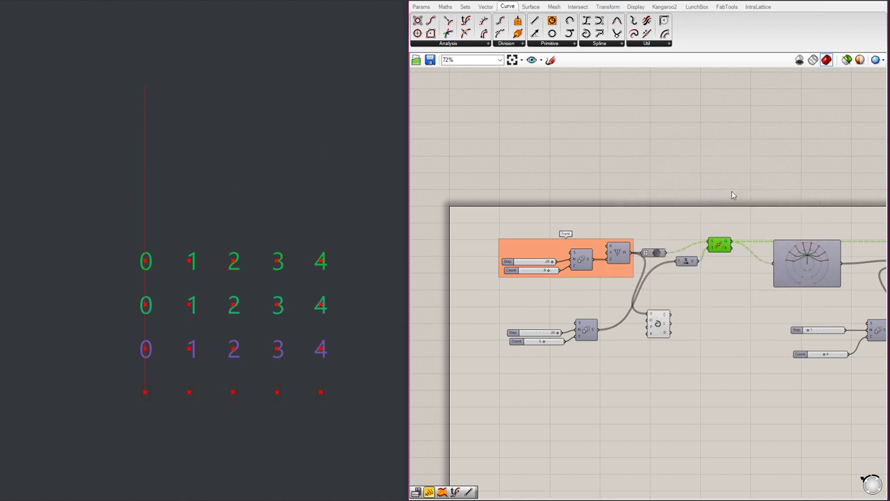
# - Add a Cull Index component just below the List Item component
pyautogui.scroll(1, 873, 308)
pyautogui.moveTo(873, 308); pyautogui.dragTo(805, 258, button='right')
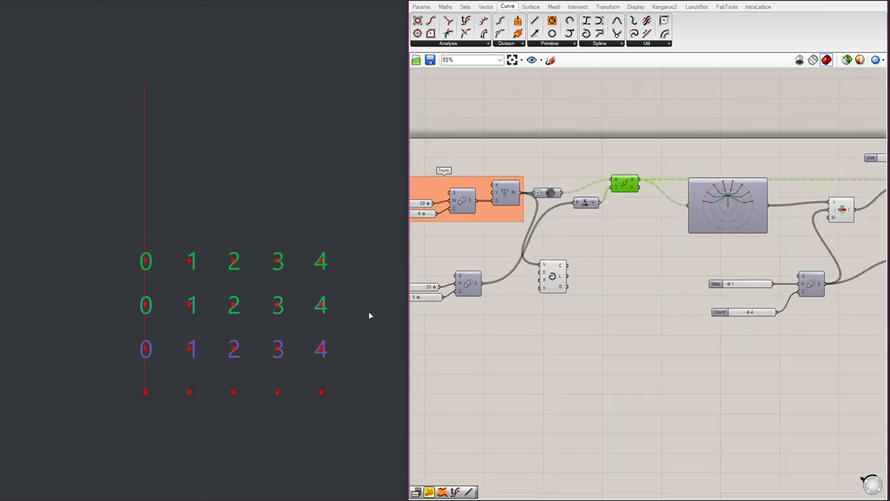
pyautogui.moveTo(794, 174); pyautogui.dragTo(449, 213, button='right')
pyautogui.scroll(2, 448, 213)
pyautogui.moveTo(566, 218); pyautogui.dragTo(600, 219, button='right')
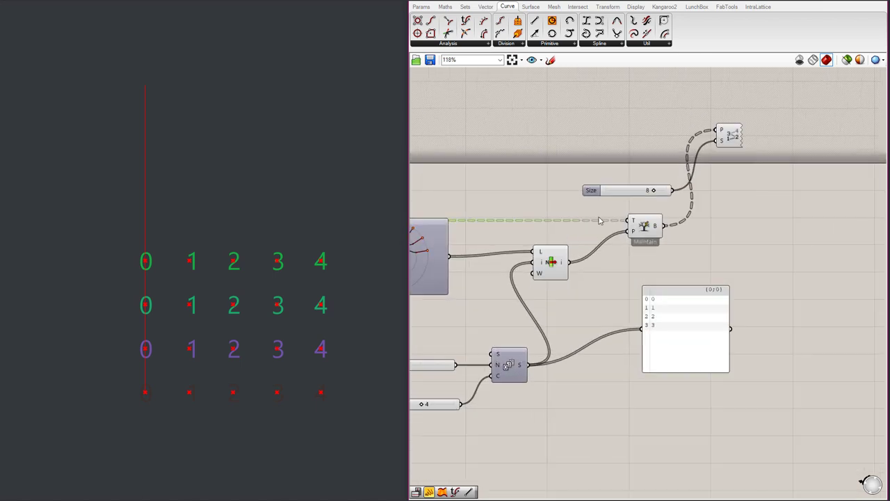
pyautogui.click(549, 257)
pyautogui.click(464, 6)
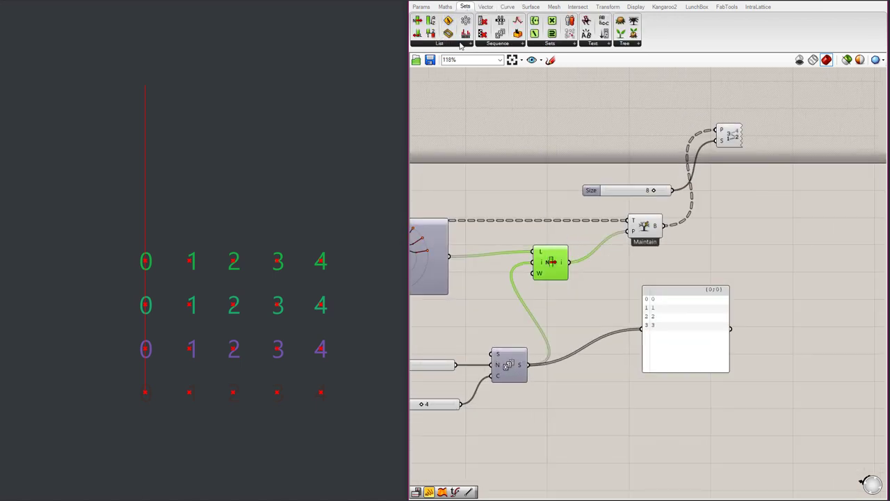
pyautogui.click(500, 43)
pyautogui.moveTo(502, 60); pyautogui.dragTo(561, 301)
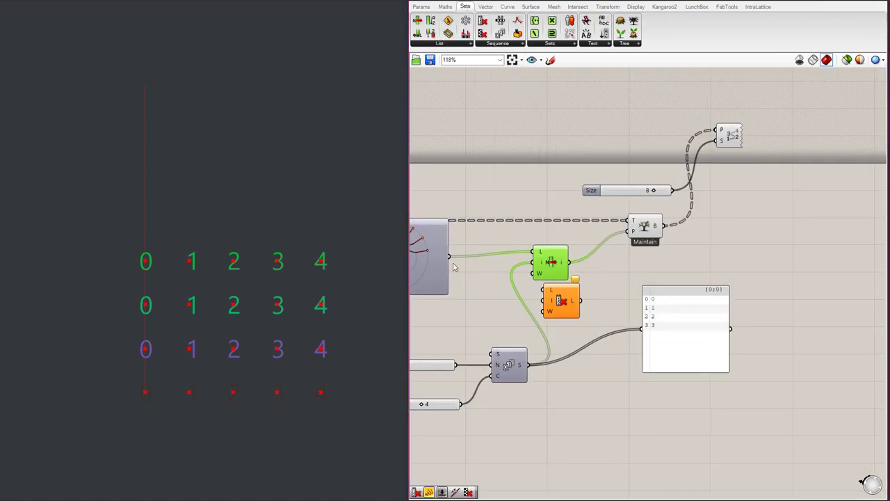
# - Replace List Item with Cull Index, wired from the tree viewer's paths and the Series output into Tree Branch's path input
pyautogui.moveTo(449, 257); pyautogui.dragTo(544, 289)
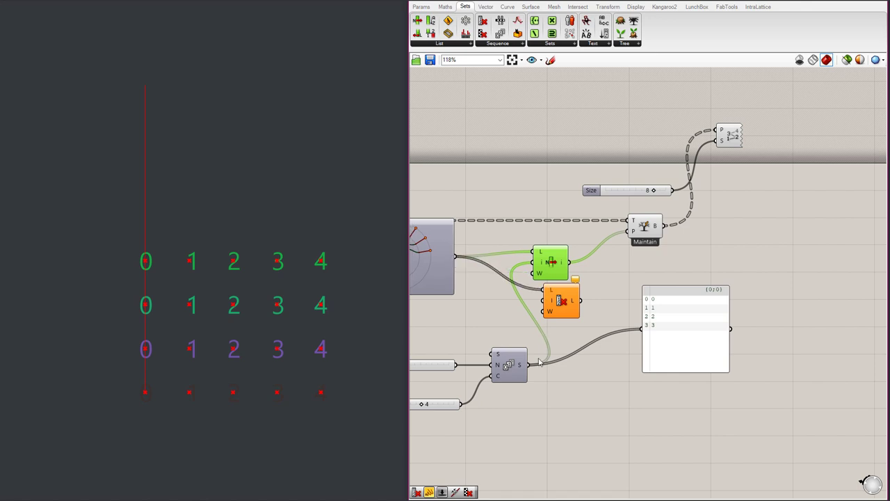
pyautogui.moveTo(528, 365); pyautogui.dragTo(628, 231)
pyautogui.moveTo(551, 257); pyautogui.dragTo(555, 233)
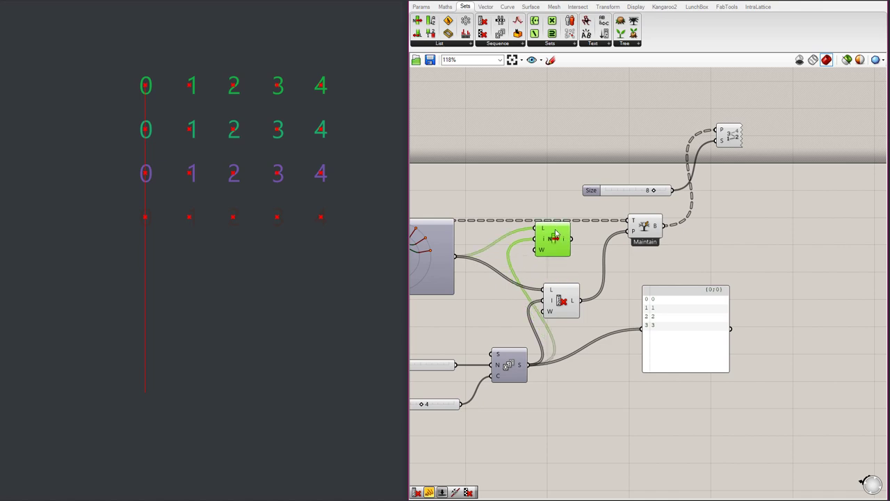
pyautogui.press('Delete')
# - Rearrange the tree viewer, the Series component with its Step and Count sliders, and Cull Index into a tidier layout
pyautogui.scroll(-5, 840, 255)
pyautogui.scroll(3, 646, 251)
pyautogui.moveTo(647, 253); pyautogui.dragTo(633, 265)
pyautogui.moveTo(618, 312); pyautogui.dragTo(778, 452)
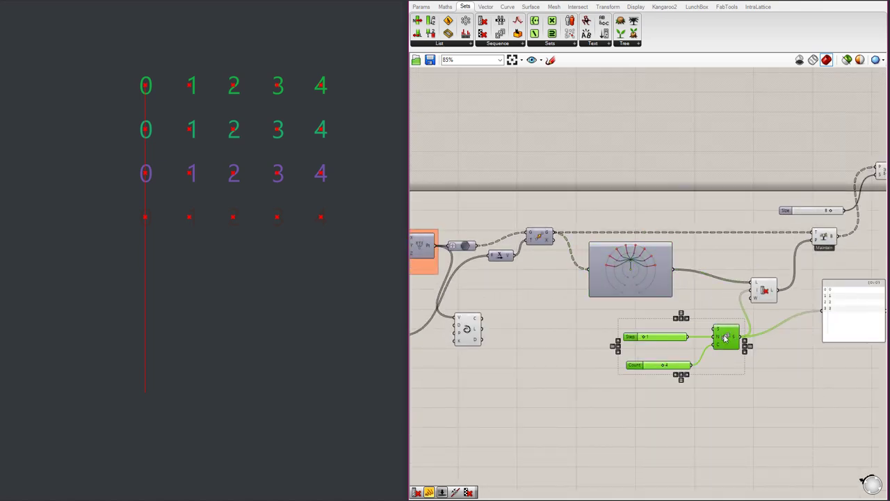
pyautogui.moveTo(727, 340); pyautogui.dragTo(692, 330)
pyautogui.click(764, 317)
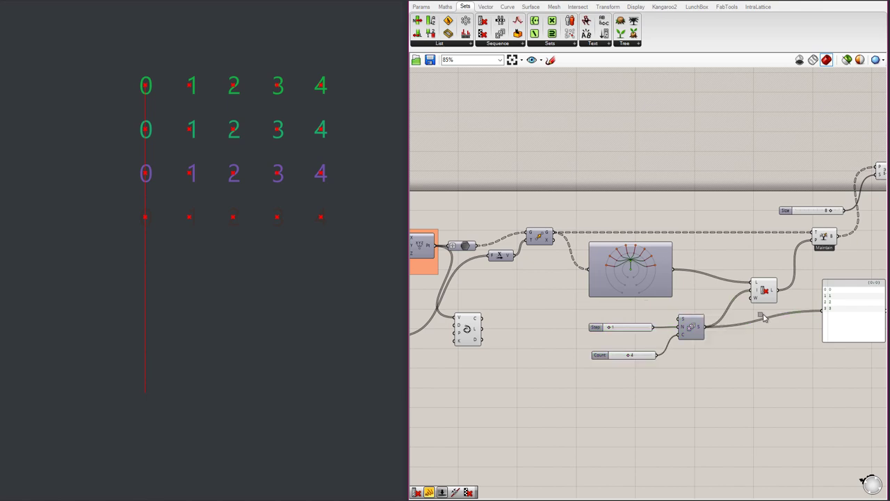
pyautogui.click(825, 238)
pyautogui.scroll(-3, 648, 226)
pyautogui.scroll(5, 771, 199)
pyautogui.moveTo(640, 327); pyautogui.dragTo(609, 330)
# - Select Tree Branch and Point List in turn to highlight their points and numbering in the viewport
pyautogui.click(653, 292)
pyautogui.click(735, 263)
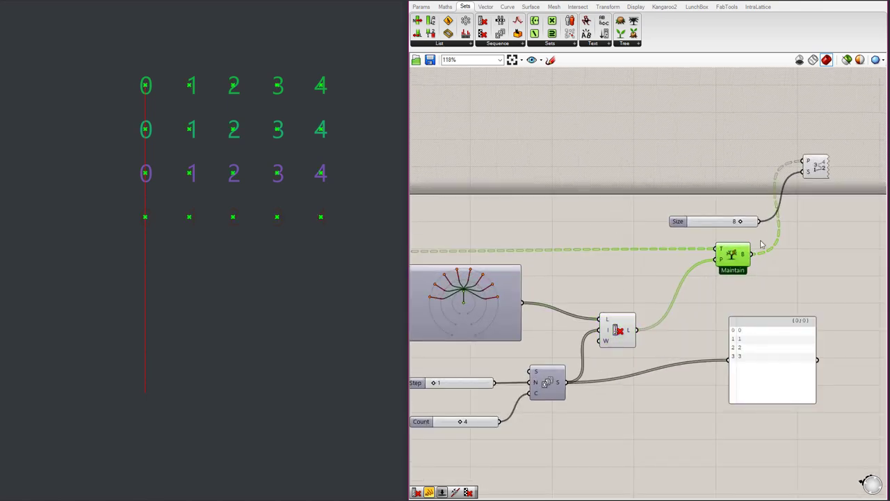
pyautogui.click(818, 168)
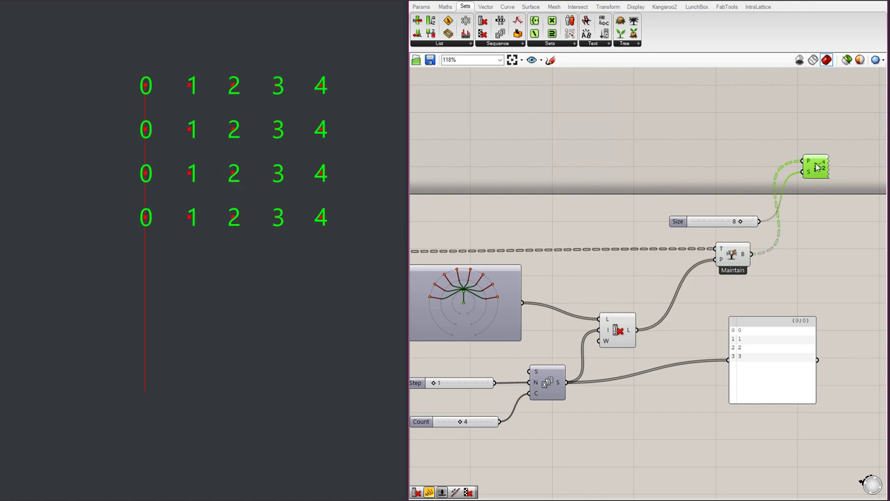
# - Add a second Interpolate component beside Tree Branch and connect Tree Branch's output to its vertices input
pyautogui.click(507, 6)
pyautogui.click(603, 44)
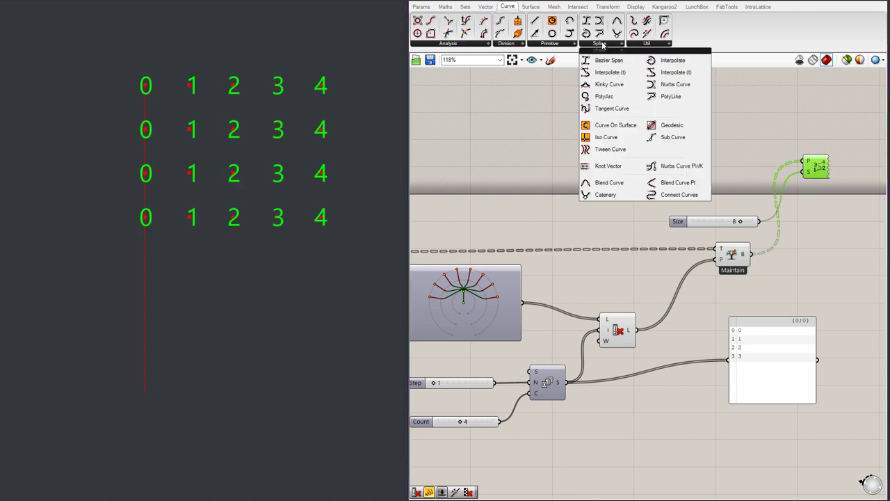
pyautogui.click(673, 72)
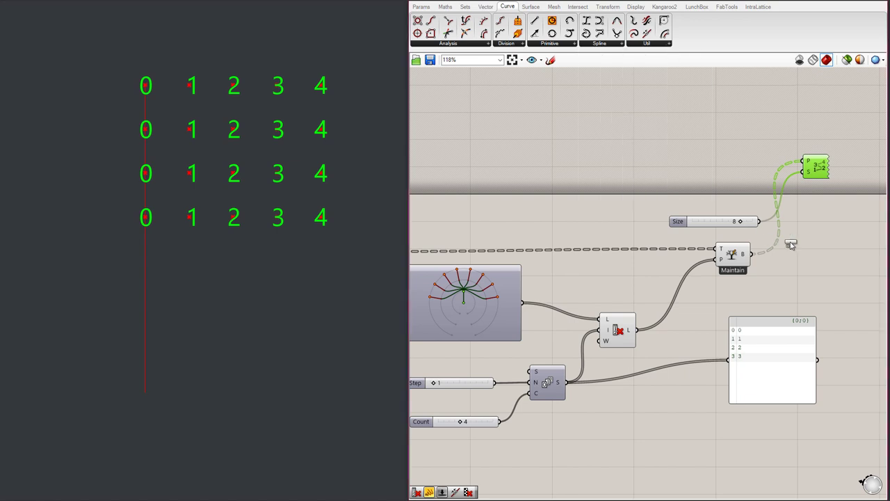
pyautogui.click(788, 239)
pyautogui.moveTo(757, 256); pyautogui.dragTo(800, 244)
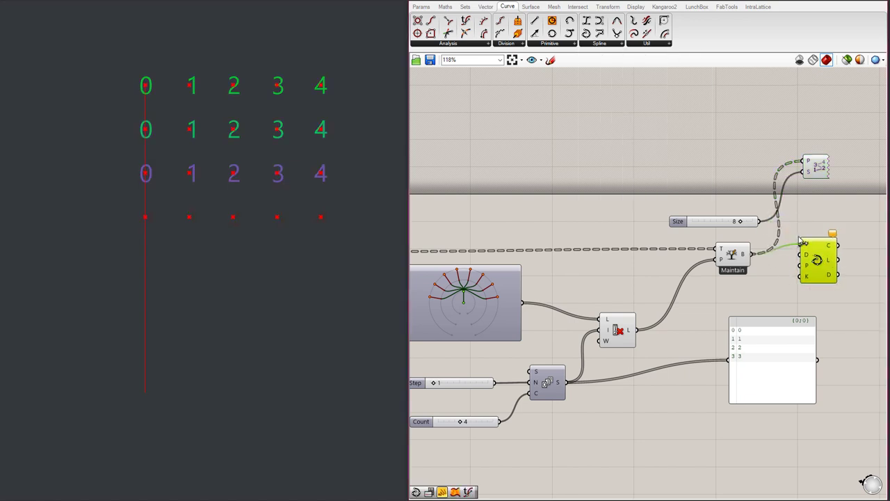
pyautogui.click(880, 348)
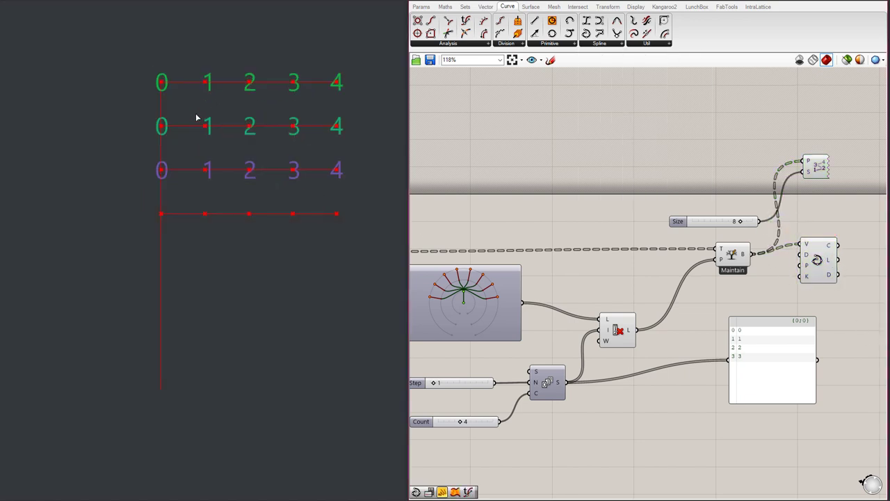
# - Delete the panel that lists the Series output
pyautogui.scroll(2, 178, 82)
pyautogui.scroll(-2, 739, 272)
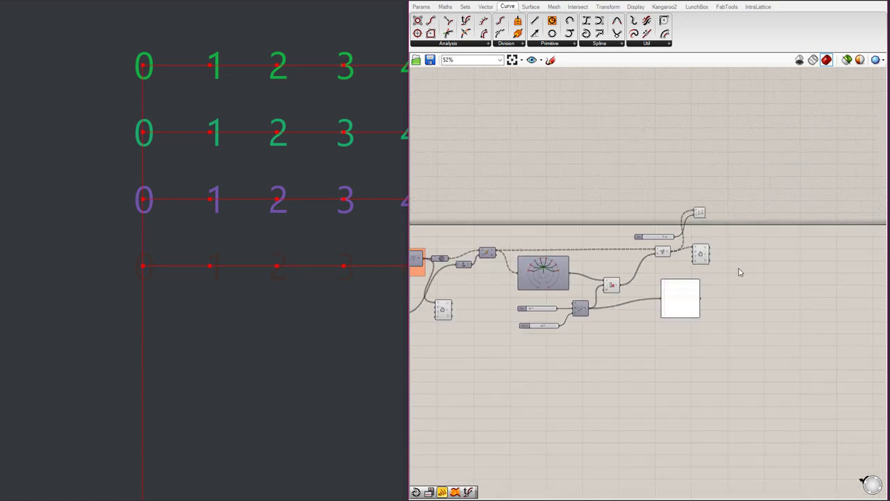
pyautogui.click(715, 323)
pyautogui.press('Delete')
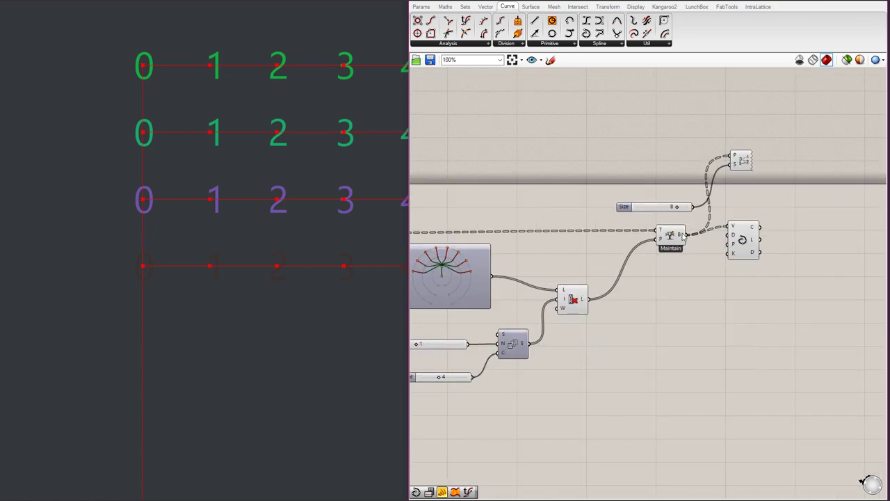
# - Align the Count slider, tree viewer and Cull Index more compactly around the Series component
pyautogui.scroll(-2, 623, 301)
pyautogui.scroll(2, 623, 301)
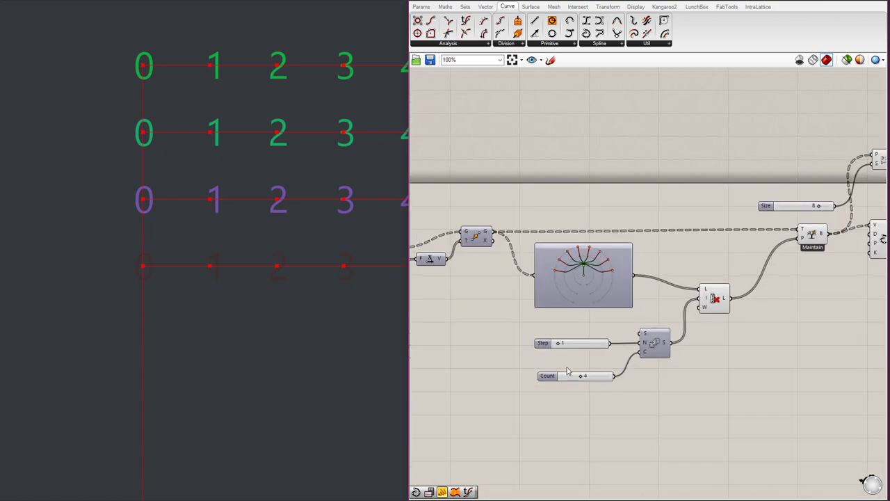
pyautogui.moveTo(566, 371); pyautogui.dragTo(562, 354)
pyautogui.moveTo(600, 280); pyautogui.dragTo(595, 290)
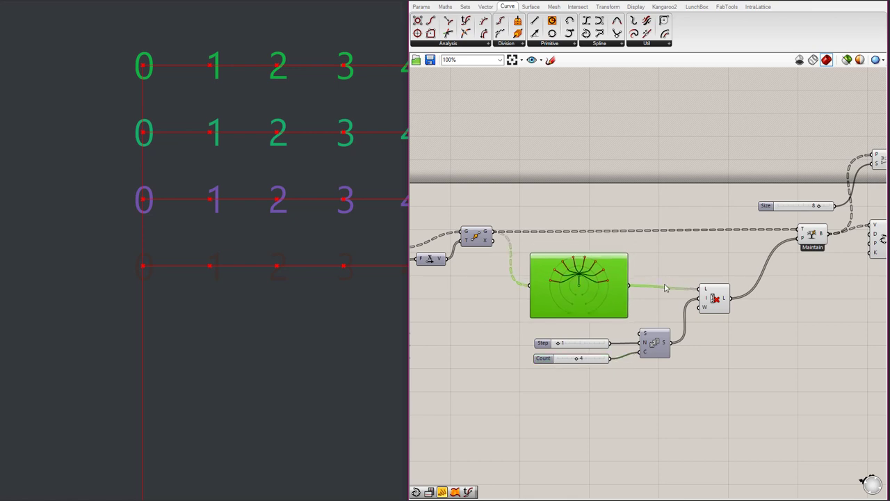
pyautogui.moveTo(715, 298); pyautogui.dragTo(707, 292)
# - Examine how the numbered branch points in the viewport relate to the tree viewer's paths and the Count slider
pyautogui.scroll(-3, 198, 292)
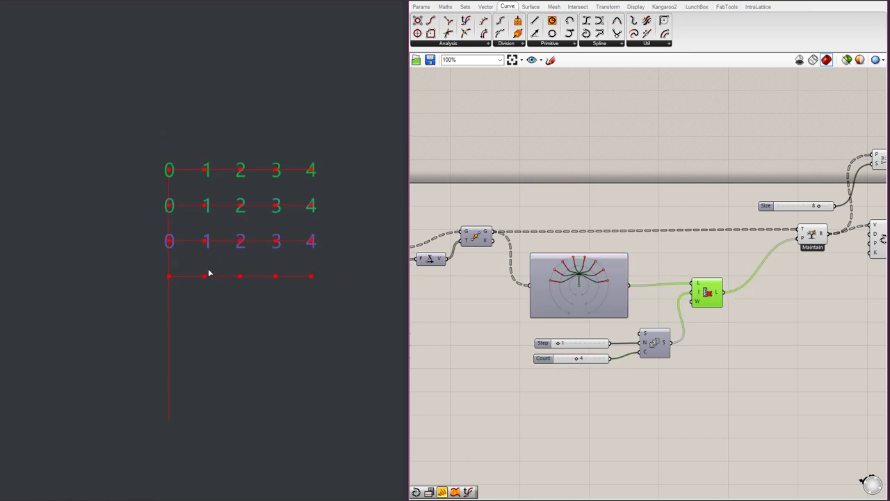
pyautogui.scroll(4, 508, 315)
pyautogui.scroll(-2, 671, 398)
pyautogui.scroll(2, 671, 398)
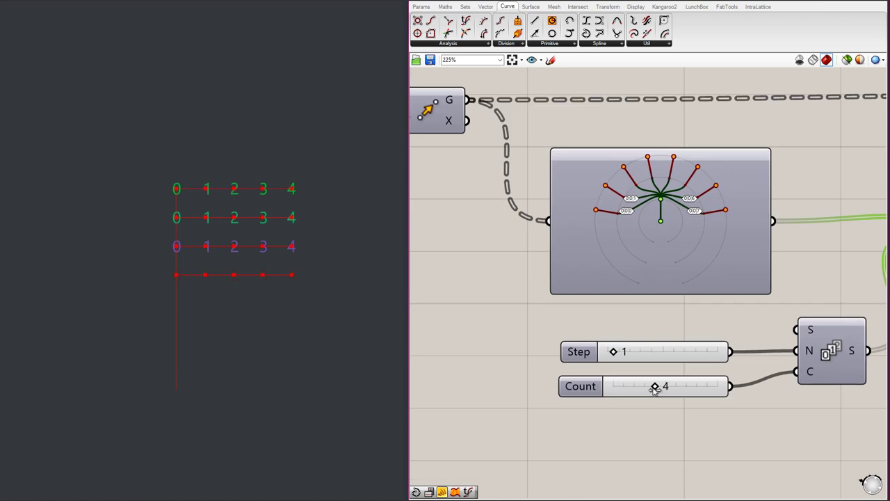
pyautogui.moveTo(656, 388)
pyautogui.mouseDown()
pyautogui.moveTo(635, 387)
pyautogui.moveTo(655, 390)
pyautogui.mouseUp()
pyautogui.scroll(5, 271, 170)
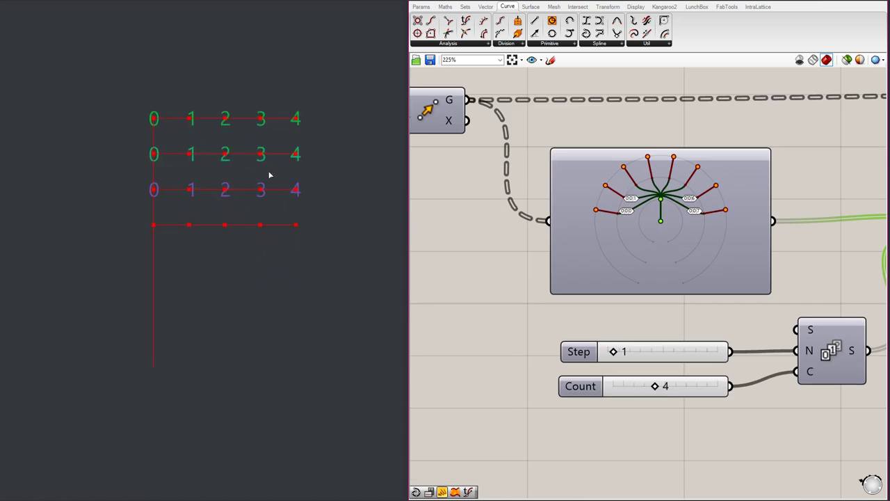
pyautogui.scroll(-3, 205, 139)
pyautogui.scroll(2, 264, 222)
pyautogui.click(488, 306)
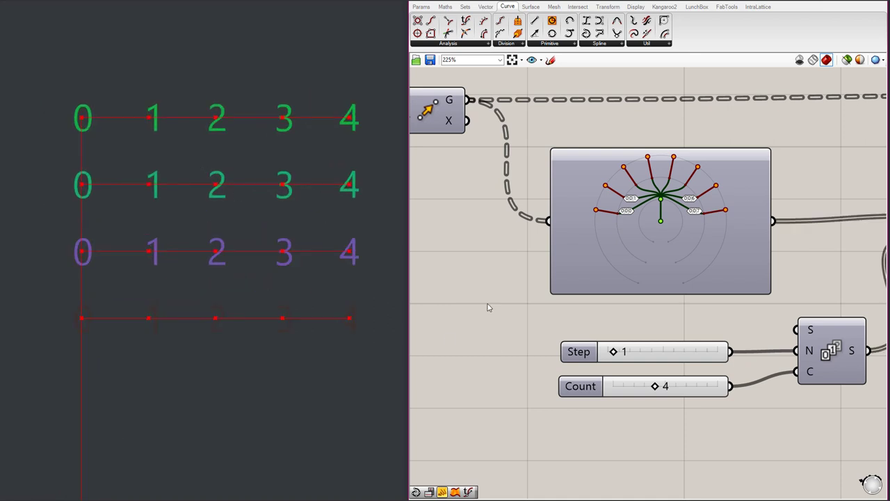
pyautogui.scroll(-6, 196, 187)
pyautogui.scroll(6, 183, 170)
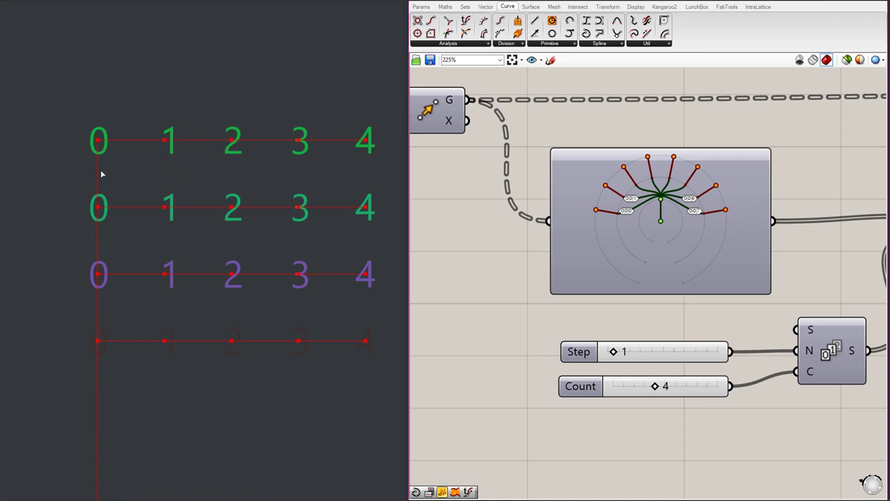
pyautogui.scroll(-5, 528, 290)
pyautogui.scroll(3, 109, 153)
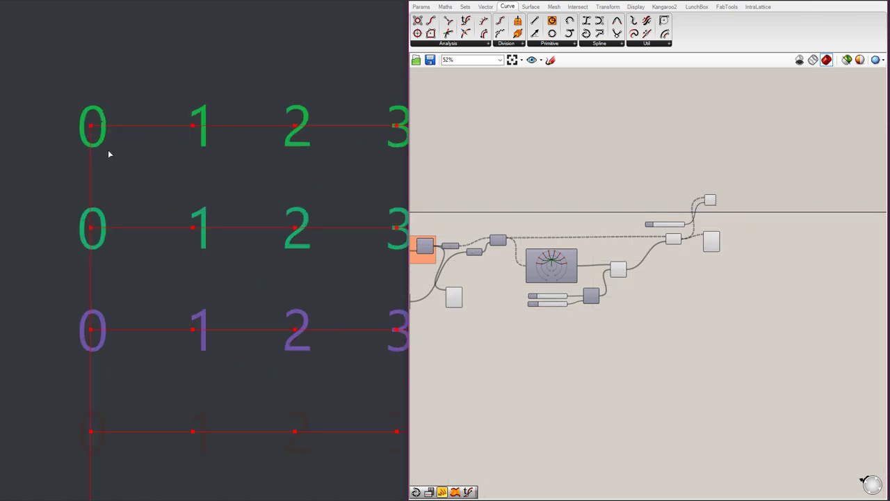
pyautogui.scroll(5, 724, 182)
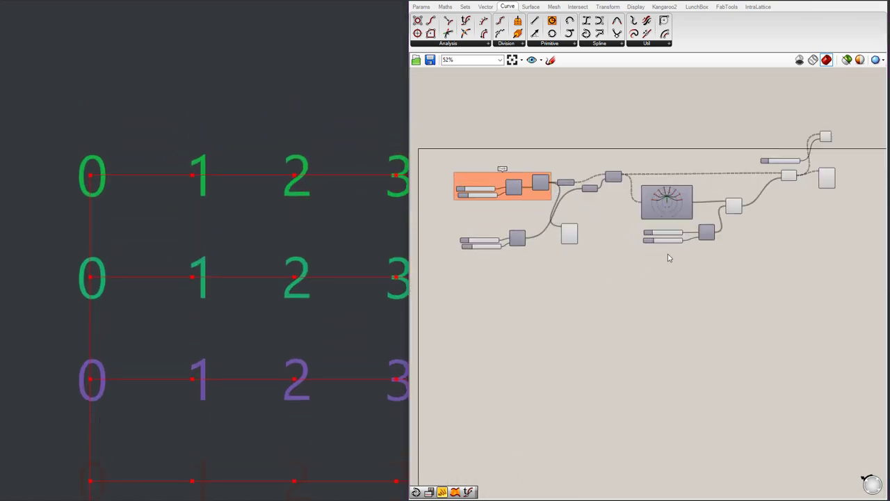
# - Move Tree Branch closer to Cull Index, and reposition Point List with the Size slider beside it
pyautogui.moveTo(587, 171); pyautogui.dragTo(504, 171, button='right')
pyautogui.moveTo(744, 161); pyautogui.dragTo(681, 159)
pyautogui.scroll(-2, 758, 191)
pyautogui.moveTo(811, 120); pyautogui.dragTo(760, 129, button='right')
pyautogui.scroll(2, 761, 129)
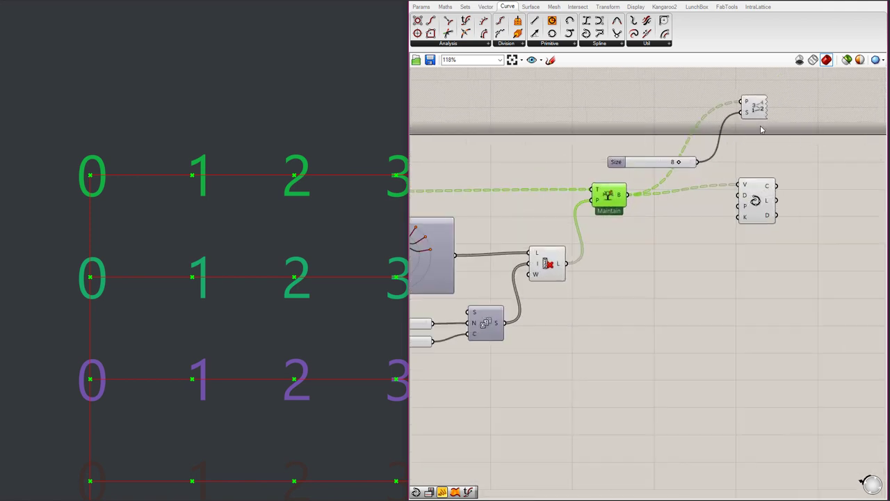
pyautogui.moveTo(756, 106); pyautogui.dragTo(742, 103)
pyautogui.moveTo(654, 160); pyautogui.dragTo(648, 102)
# - Select the Size slider and Point List and turn off the point numbering preview
pyautogui.moveTo(580, 78); pyautogui.dragTo(781, 164)
pyautogui.middleClick(789, 131)
pyautogui.click(814, 102)
pyautogui.scroll(-2, 811, 99)
pyautogui.scroll(2, 746, 168)
pyautogui.scroll(-3, 784, 136)
pyautogui.scroll(3, 744, 130)
pyautogui.click(790, 83)
pyautogui.middleClick(790, 84)
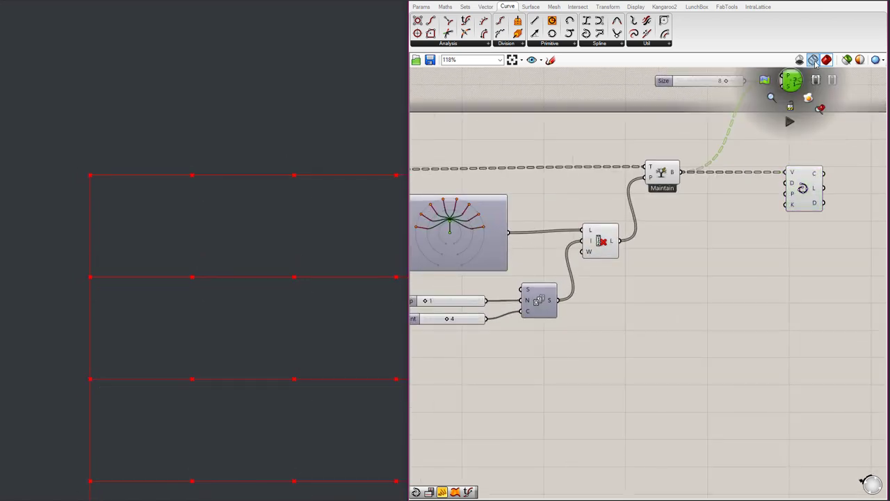
# - Keep the shaded preview mode and turn Point List's numbering preview back on
pyautogui.click(828, 56)
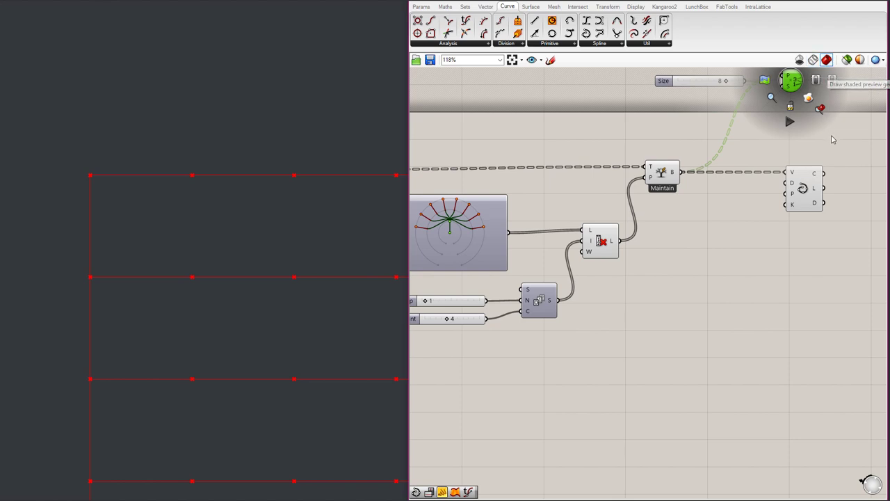
pyautogui.click(832, 137)
pyautogui.middleClick(796, 83)
pyautogui.scroll(-2, 839, 237)
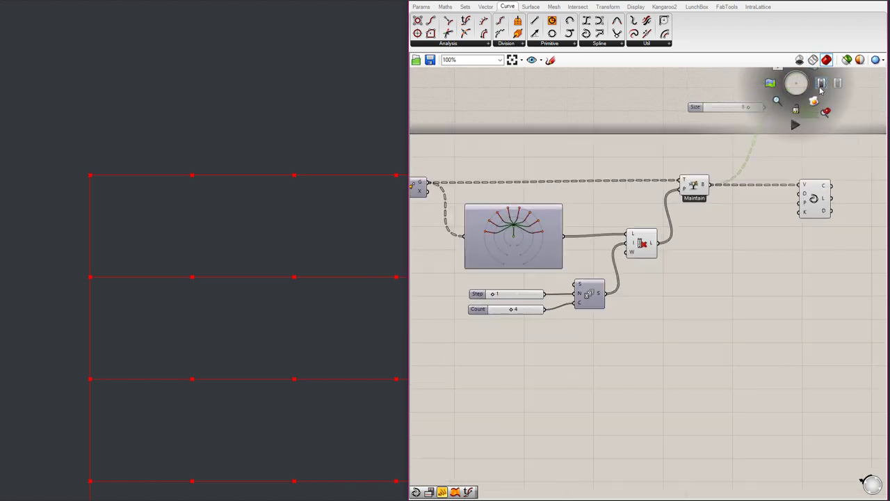
pyautogui.scroll(2, 793, 143)
pyautogui.middleClick(804, 132)
pyautogui.click(822, 115)
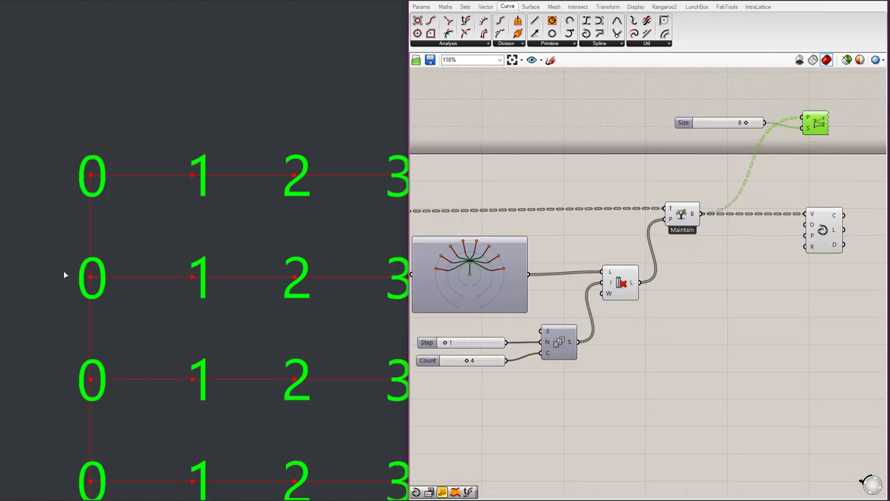
# - Duplicate the Cull Index component with its wires and place the copy beyond Tree Branch
pyautogui.click(799, 304)
pyautogui.scroll(-2, 724, 210)
pyautogui.scroll(3, 667, 252)
pyautogui.click(644, 272)
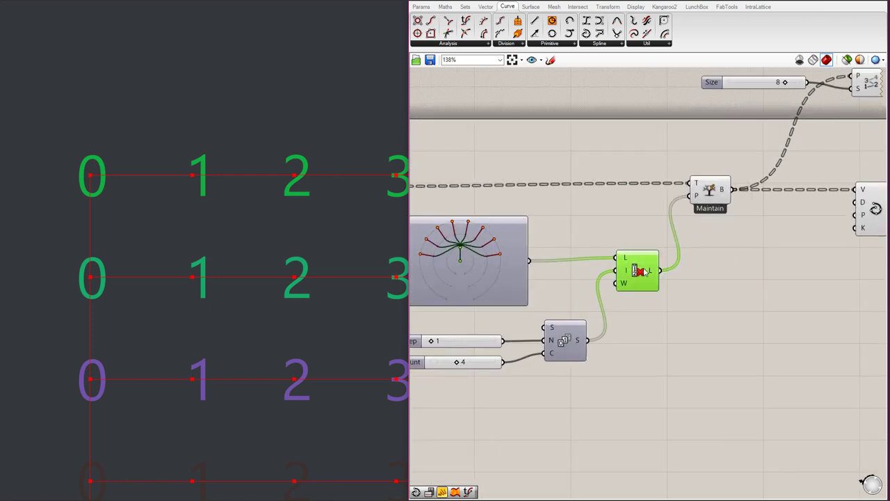
pyautogui.keyDown('alt'); pyautogui.moveTo(641, 271); pyautogui.dragTo(800, 282); pyautogui.keyUp('alt')
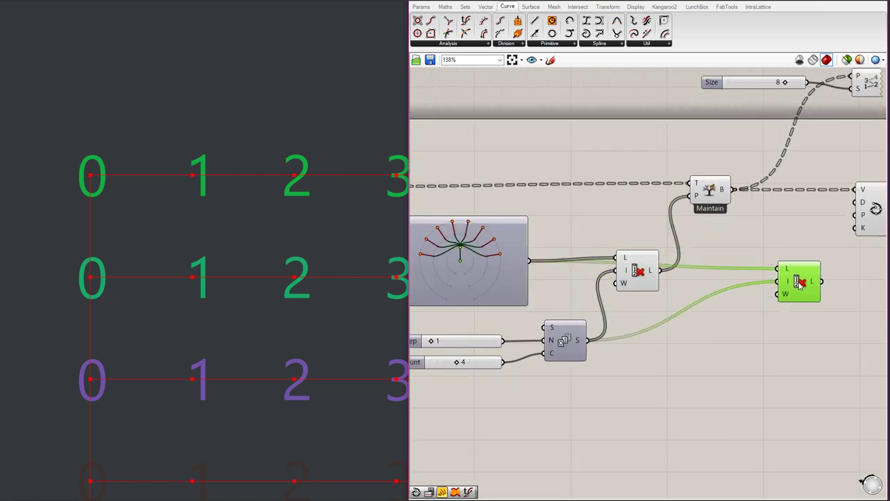
# - Add an integer slider set to 0 and connect it to the copied Cull Index's indices input
pyautogui.click(697, 369)
pyautogui.click(461, 342)
pyautogui.keyDown('alt'); pyautogui.moveTo(461, 341); pyautogui.dragTo(670, 359); pyautogui.keyUp('alt')
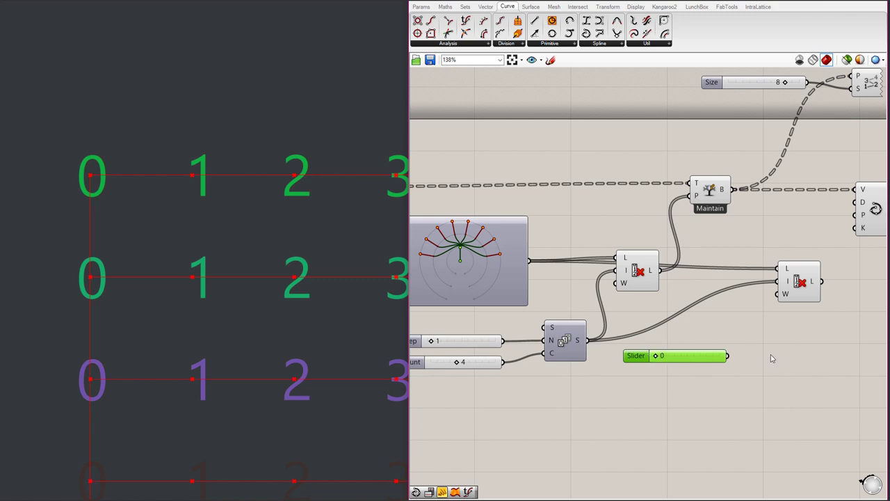
pyautogui.moveTo(727, 355); pyautogui.dragTo(772, 269)
pyautogui.scroll(-2, 777, 293)
pyautogui.scroll(1, 764, 299)
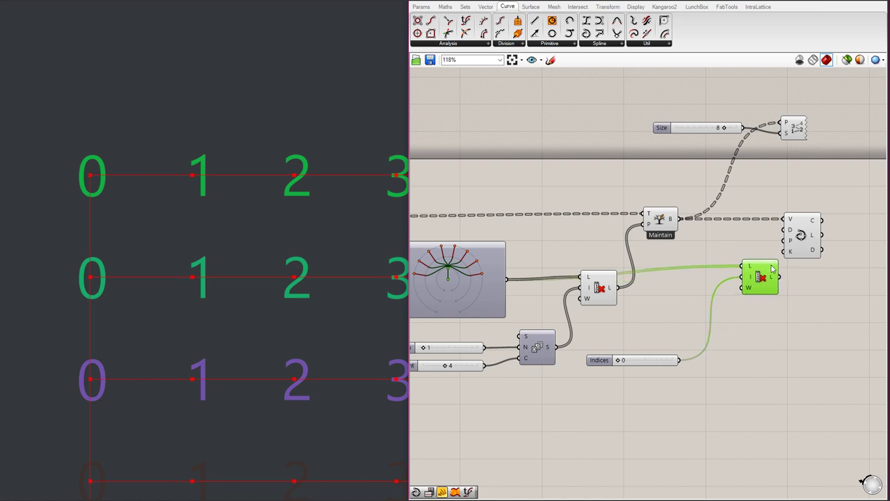
# - Add a panel connected to Tree Branch's output and enlarge it to show the branch point lists
pyautogui.click(663, 230)
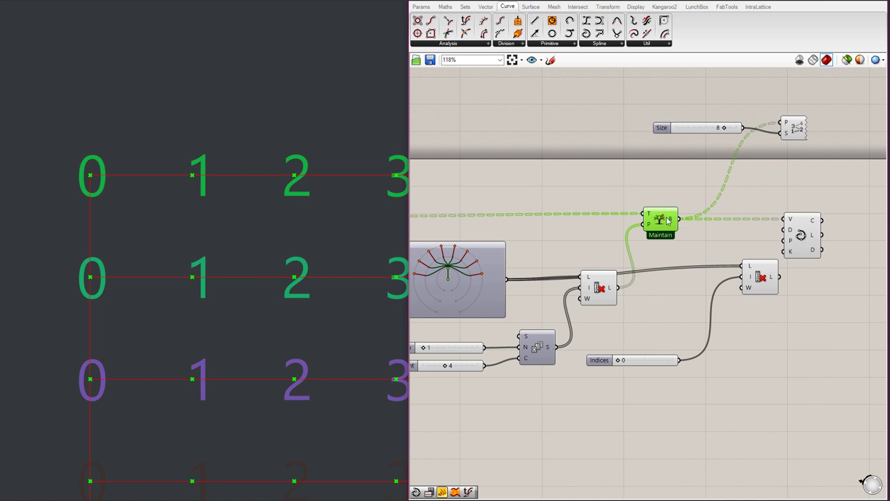
pyautogui.click(421, 6)
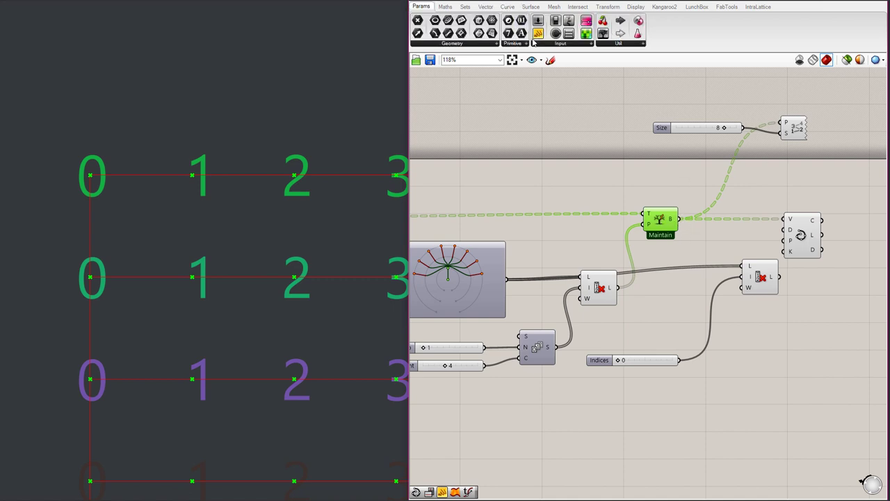
pyautogui.moveTo(539, 39); pyautogui.dragTo(784, 214)
pyautogui.moveTo(678, 220); pyautogui.dragTo(750, 211)
pyautogui.moveTo(797, 237); pyautogui.dragTo(802, 377)
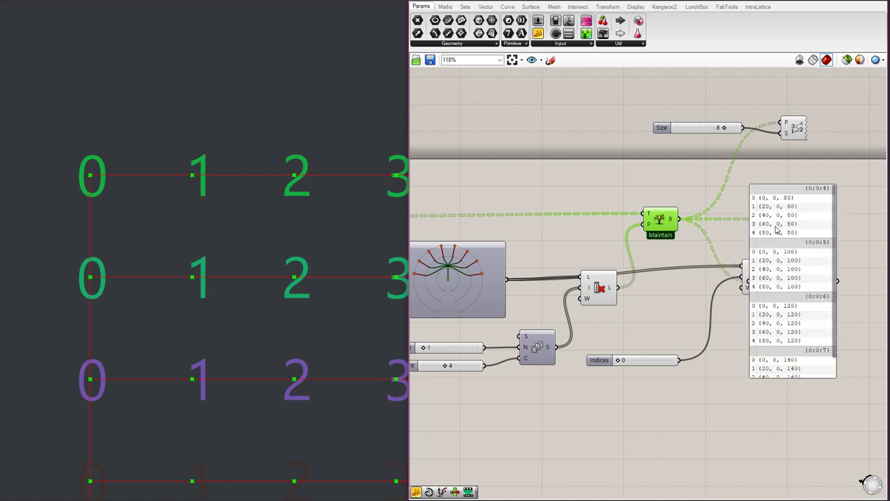
pyautogui.click(716, 327)
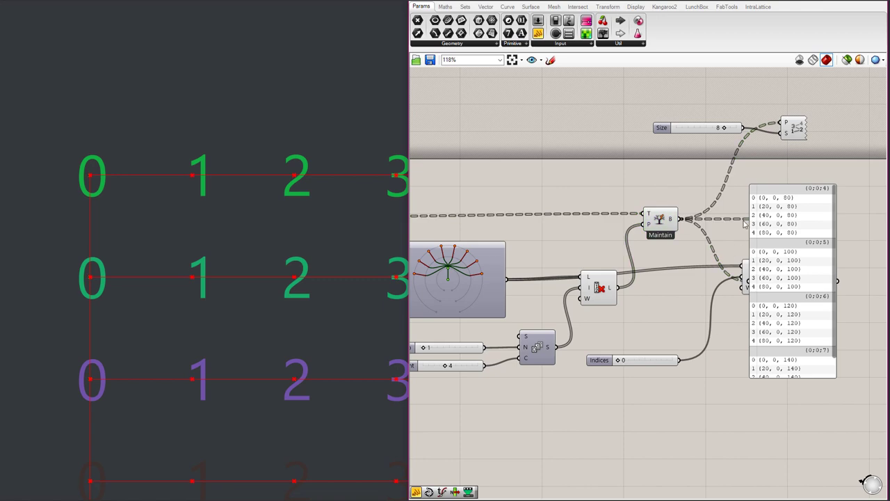
# - Move the panel aside, place the second Cull Index beside Tree Branch, and connect Tree Branch's output to its list input
pyautogui.moveTo(775, 196); pyautogui.dragTo(866, 196)
pyautogui.moveTo(752, 287); pyautogui.dragTo(726, 253)
pyautogui.scroll(-2, 608, 222)
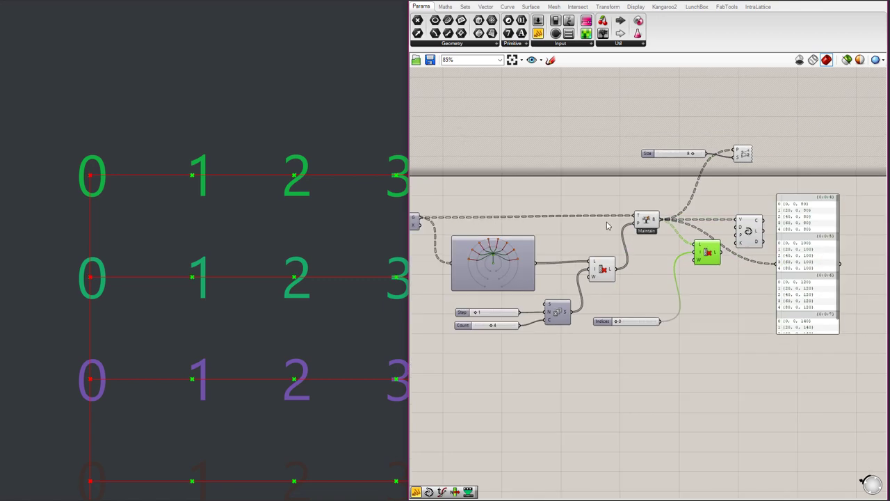
# - Move the point list panel and the second Interpolate component upward to clear space around the second Cull Index
pyautogui.moveTo(782, 234); pyautogui.dragTo(720, 242, button='right')
pyautogui.scroll(3, 720, 242)
pyautogui.moveTo(734, 259); pyautogui.dragTo(740, 195)
pyautogui.moveTo(665, 239); pyautogui.dragTo(671, 15)
# - Duplicate the panel below the original and connect the second Cull Index's output to the copy for comparison
pyautogui.click(815, 318)
pyautogui.click(757, 243)
pyautogui.moveTo(757, 242); pyautogui.dragTo(756, 389)
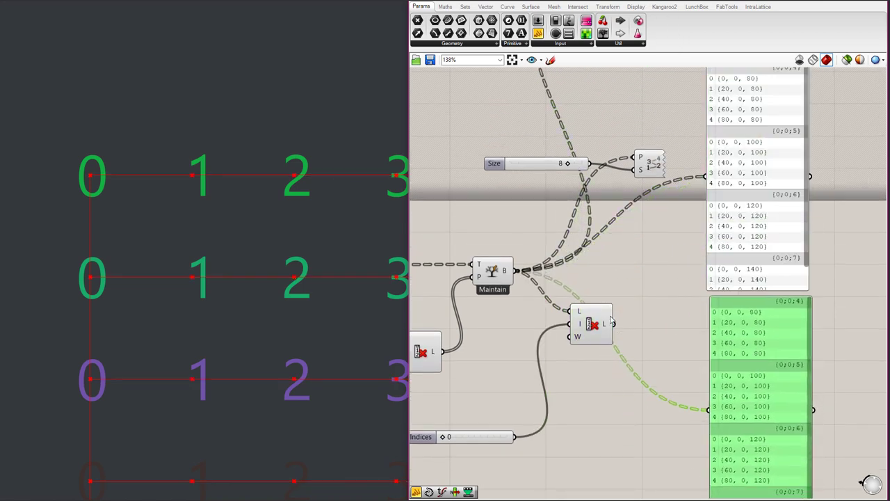
pyautogui.moveTo(614, 324); pyautogui.dragTo(709, 409)
pyautogui.scroll(-4, 765, 347)
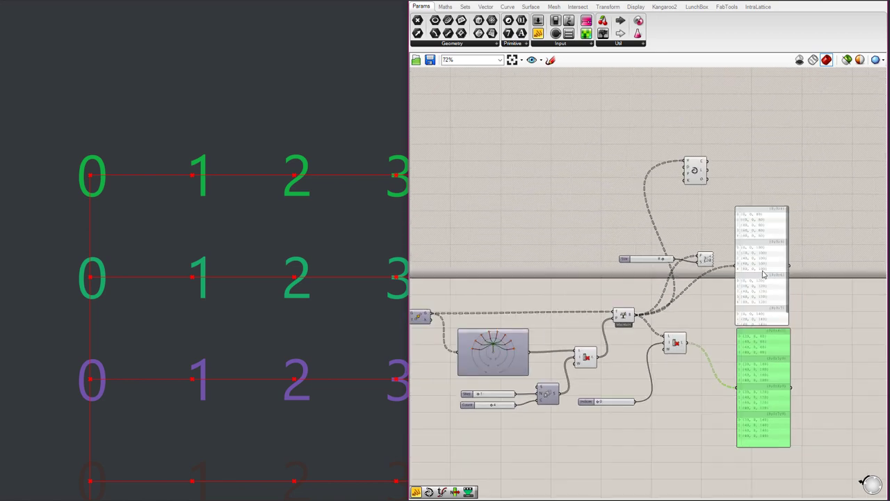
pyautogui.scroll(3, 769, 348)
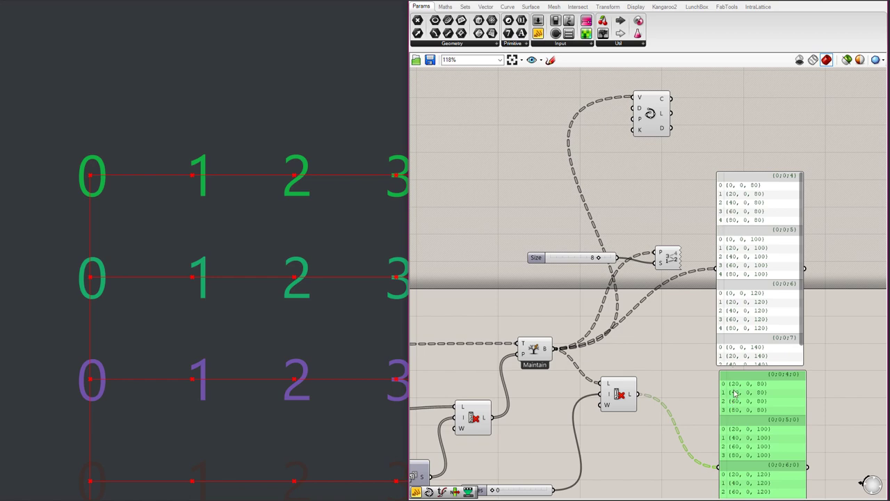
# - Delete both panels that compare the point lists before and after culling
pyautogui.click(663, 391)
pyautogui.click(629, 386)
pyautogui.moveTo(697, 360); pyautogui.dragTo(701, 346)
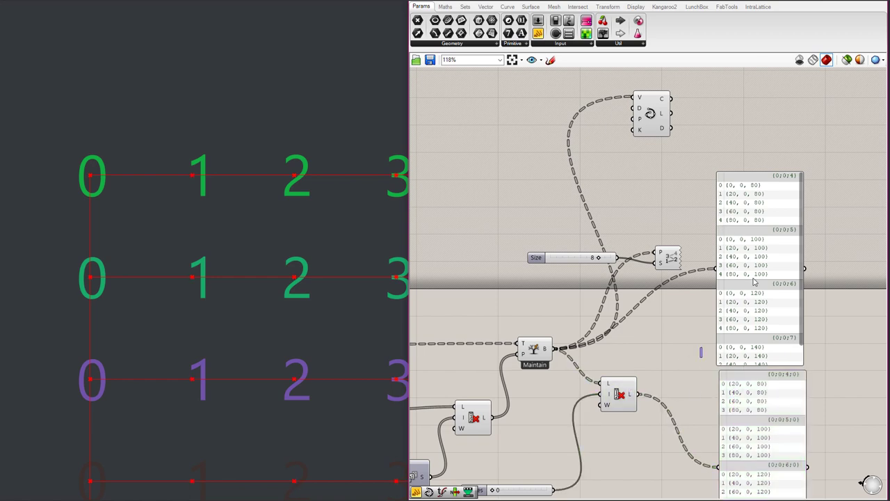
pyautogui.click(757, 268)
pyautogui.press('Delete')
pyautogui.click(770, 410)
pyautogui.press('Delete')
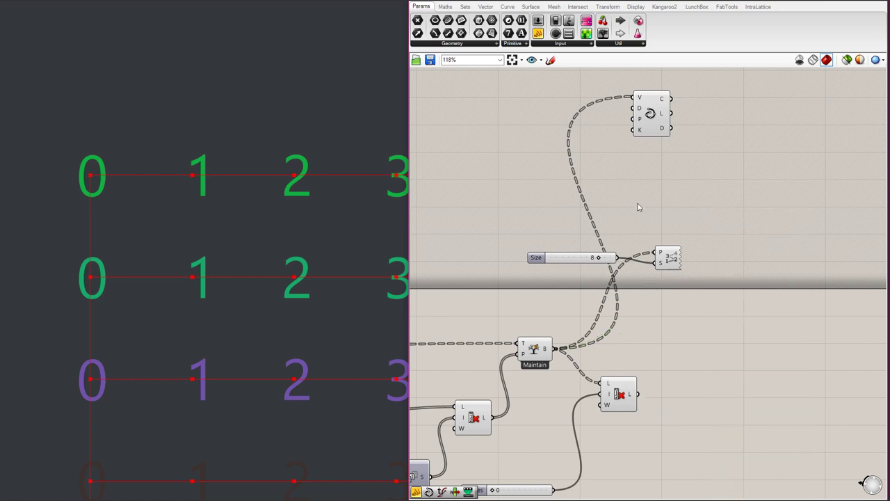
# - Move Point List beside the second Cull Index and feed it the culled points, checking their numbering in the viewport
pyautogui.scroll(-2, 640, 205)
pyautogui.moveTo(664, 235); pyautogui.dragTo(671, 314)
pyautogui.scroll(-6, 81, 130)
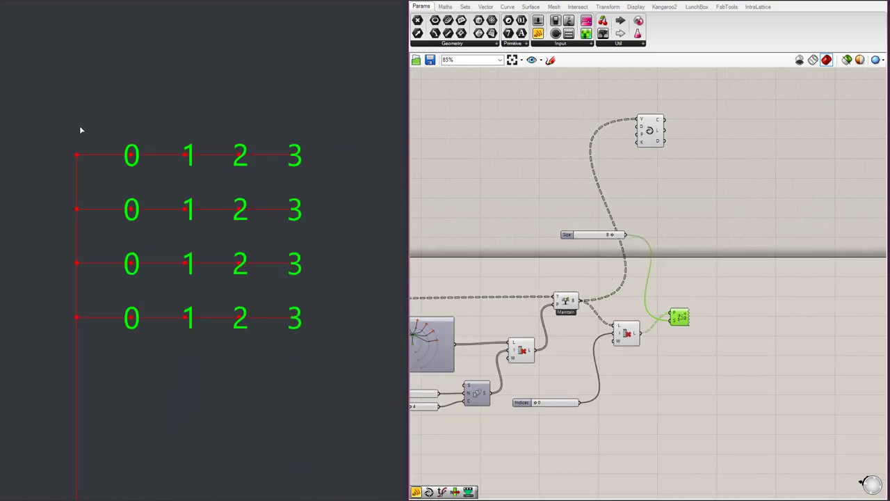
pyautogui.scroll(2, 139, 216)
pyautogui.moveTo(166, 254); pyautogui.dragTo(131, 206, button='right')
pyautogui.scroll(2, 114, 91)
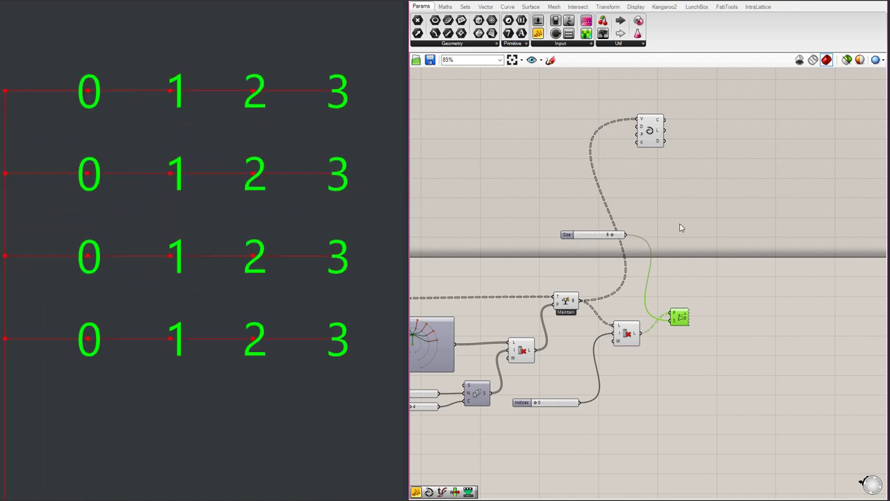
# - Move Point List and the Size slider above the group outline, and place the second Interpolate component beside Tree Branch
pyautogui.moveTo(653, 132); pyautogui.dragTo(653, 163)
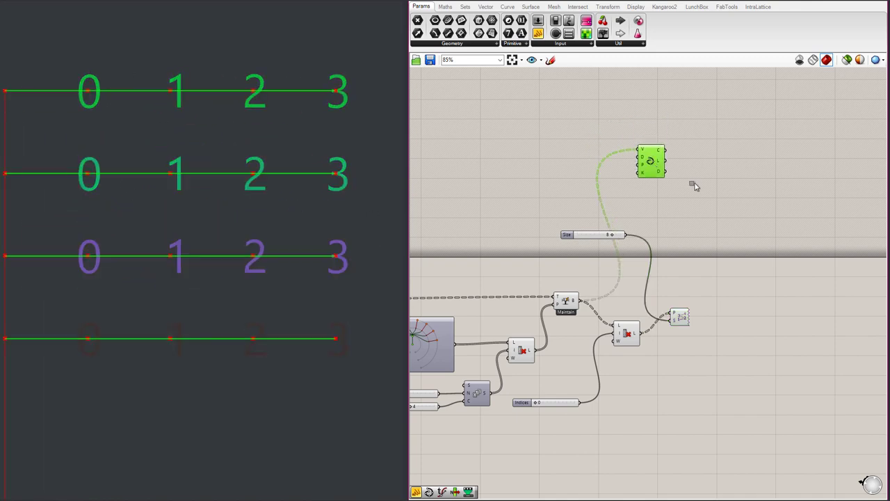
pyautogui.click(693, 183)
pyautogui.scroll(-4, 692, 182)
pyautogui.scroll(3, 669, 194)
pyautogui.moveTo(703, 221); pyautogui.dragTo(749, 261)
pyautogui.moveTo(782, 292); pyautogui.dragTo(822, 225)
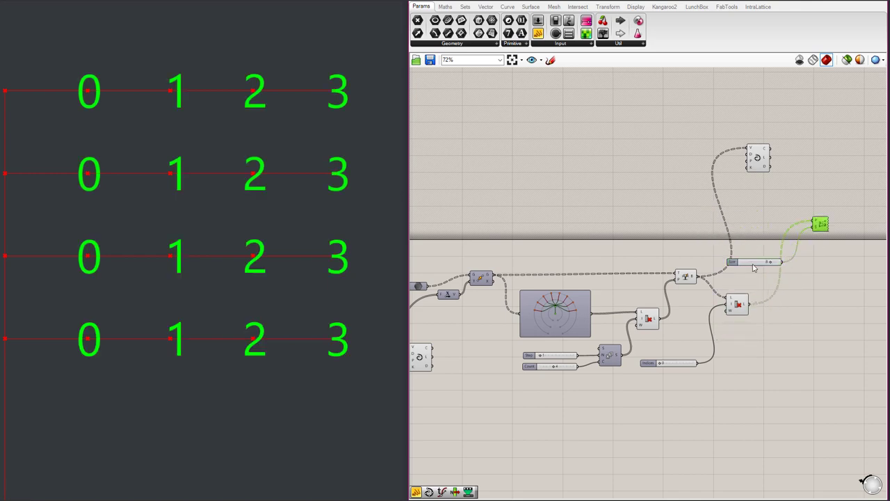
pyautogui.moveTo(751, 261); pyautogui.dragTo(786, 202)
pyautogui.moveTo(758, 164); pyautogui.dragTo(738, 275)
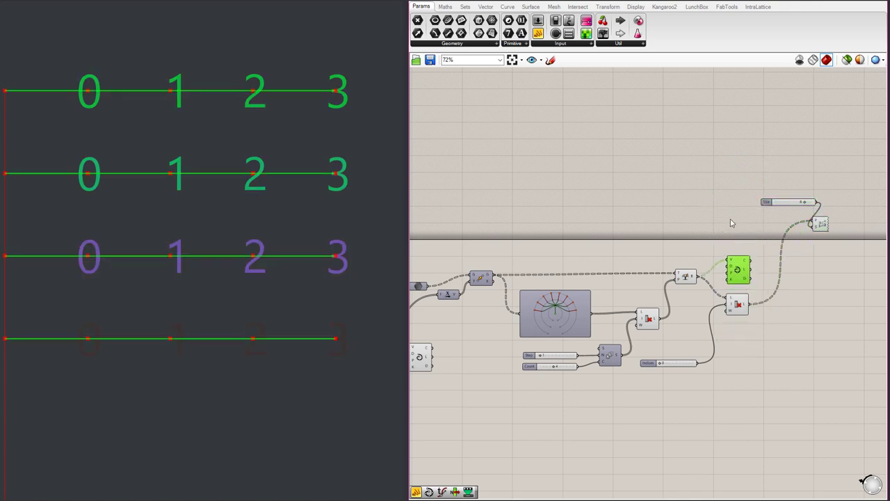
# - Examine the numbering of the culled points along each branch in the viewport
pyautogui.click(730, 208)
pyautogui.scroll(-3, 340, 159)
pyautogui.scroll(12, 301, 175)
pyautogui.scroll(-6, 166, 130)
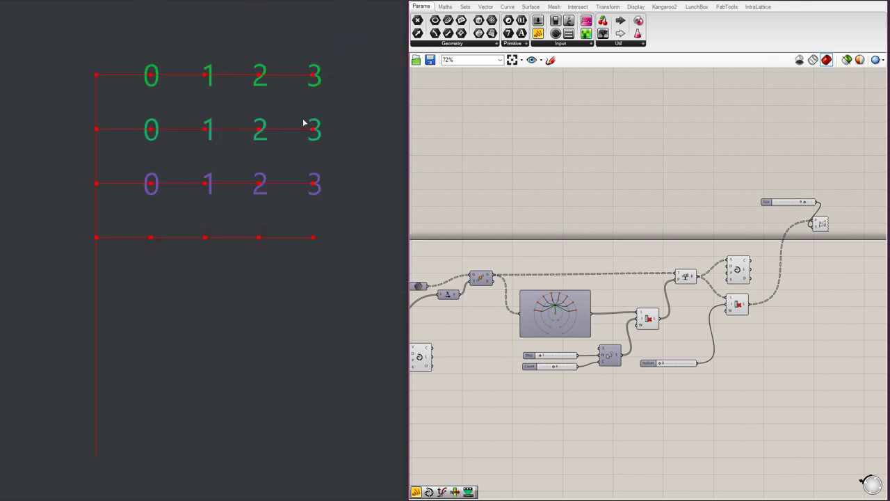
pyautogui.scroll(2, 304, 123)
pyautogui.scroll(-2, 210, 88)
pyautogui.scroll(2, 172, 79)
pyautogui.scroll(-1, 70, 76)
pyautogui.scroll(1, 75, 71)
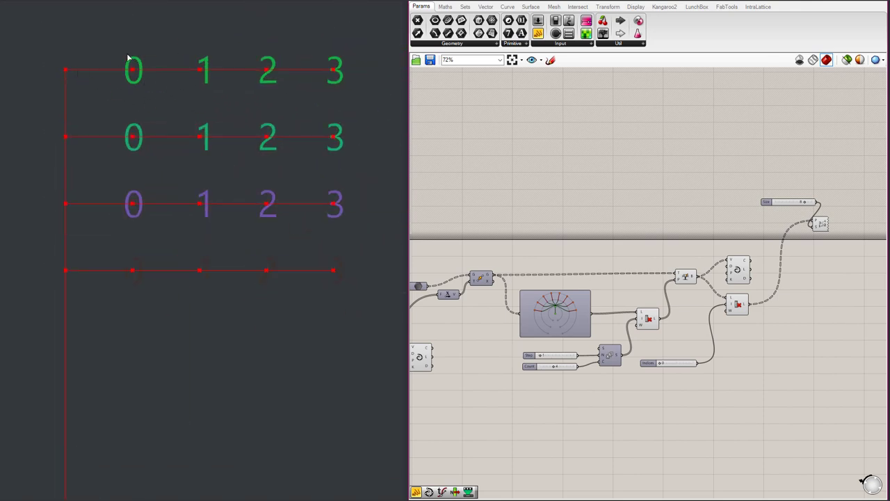
pyautogui.scroll(3, 765, 269)
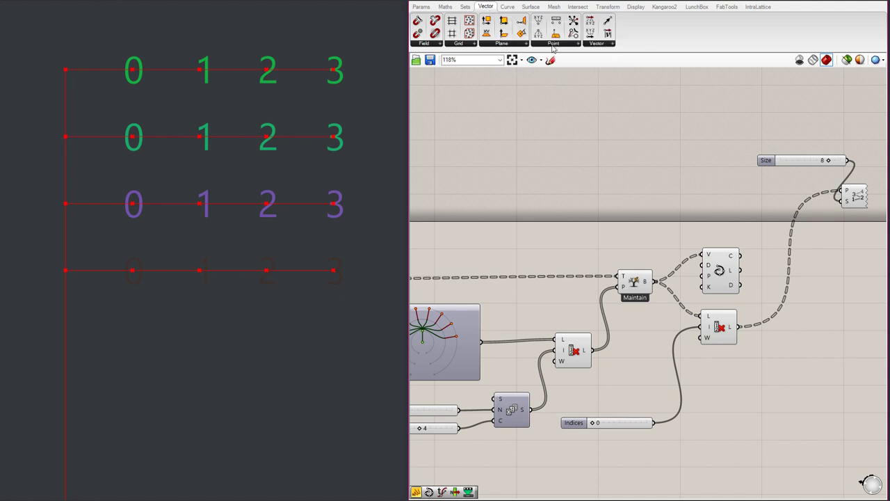
# - Place an XZ Plane component beside the second Cull Index and feed the culled points into its origin input
pyautogui.click(522, 46)
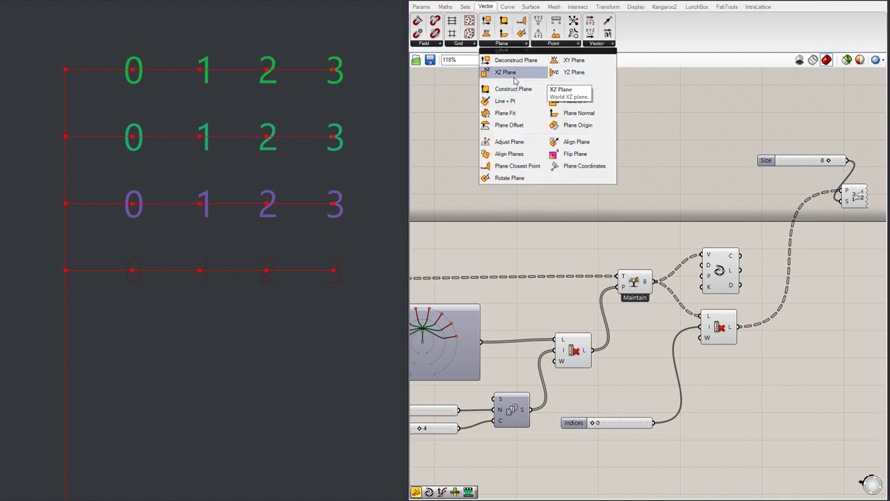
pyautogui.click(515, 81)
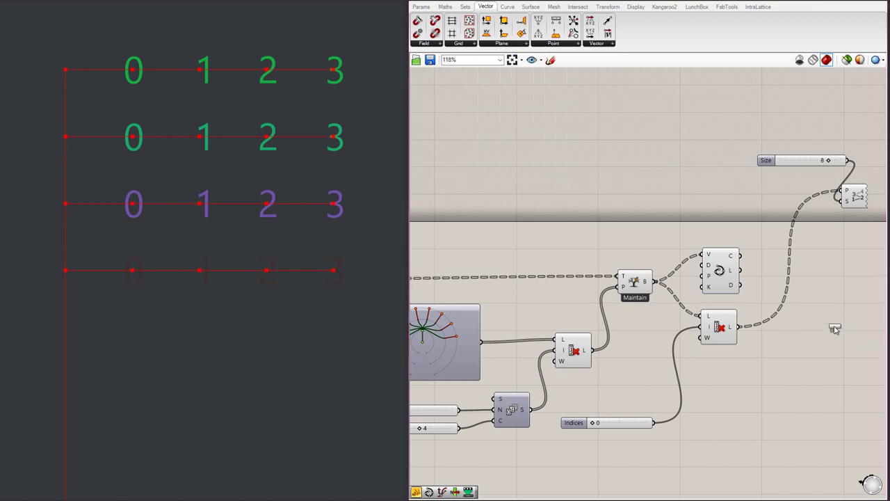
pyautogui.click(798, 286)
pyautogui.moveTo(734, 328); pyautogui.dragTo(805, 329)
pyautogui.click(808, 292)
pyautogui.scroll(-1, 831, 290)
pyautogui.moveTo(863, 291); pyautogui.dragTo(730, 292, button='right')
pyautogui.scroll(1, 754, 292)
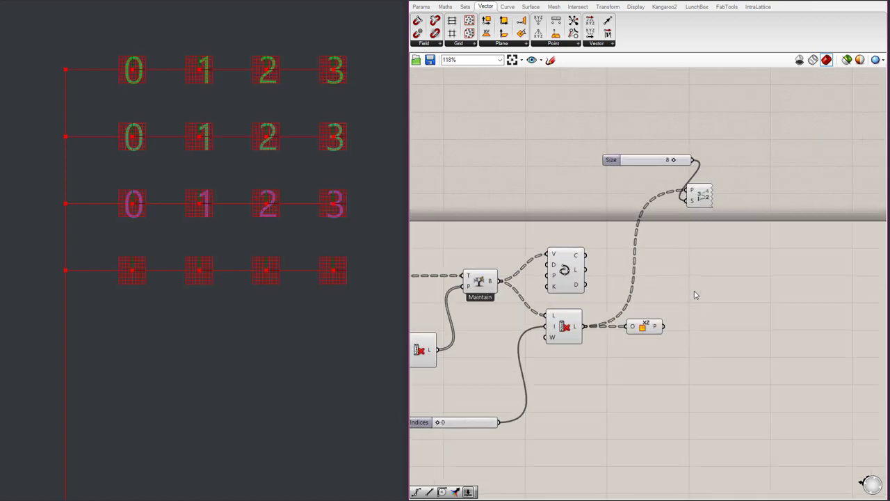
# - Place a Circle component beside XZ Plane and connect the plane output to the Circle's plane input
pyautogui.click(507, 6)
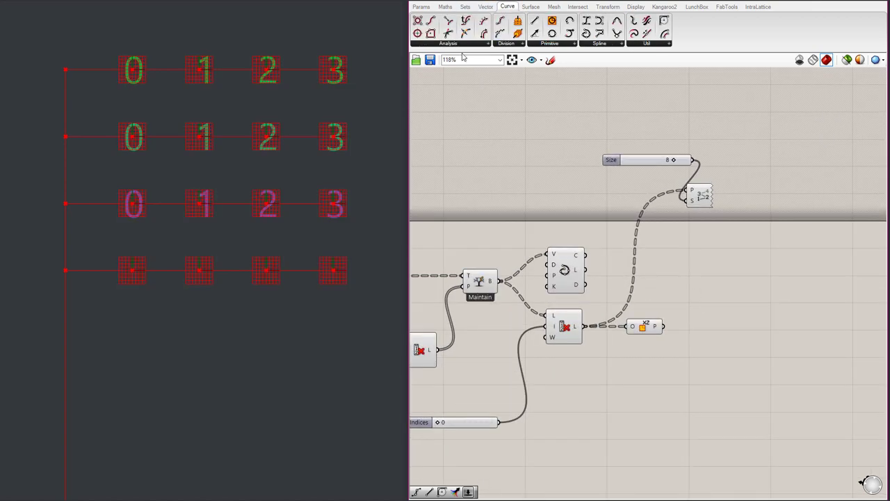
pyautogui.click(560, 43)
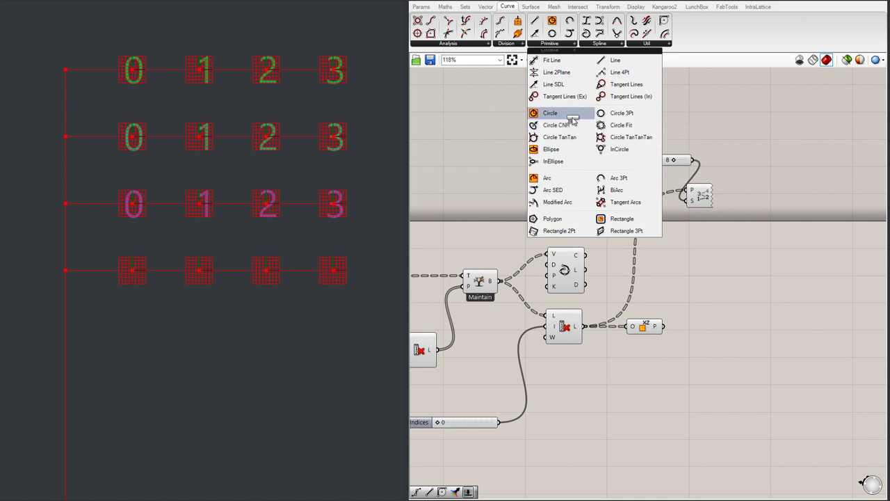
pyautogui.moveTo(551, 113); pyautogui.dragTo(724, 315)
pyautogui.moveTo(665, 327); pyautogui.dragTo(739, 331)
# - Hide the previews of the second Cull Index and XZ Plane, and check the circles in the viewport
pyautogui.scroll(1, 669, 371)
pyautogui.moveTo(535, 301); pyautogui.dragTo(677, 373)
pyautogui.middleClick(682, 339)
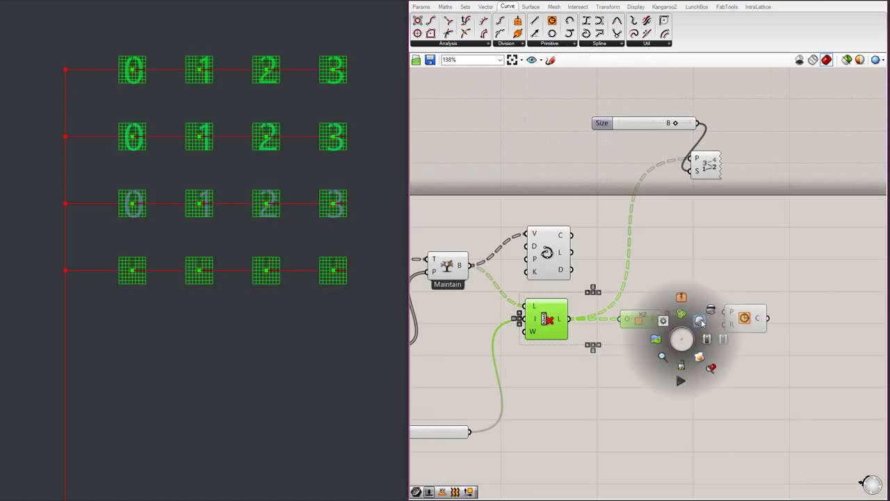
pyautogui.click(701, 313)
pyautogui.click(744, 299)
pyautogui.click(741, 327)
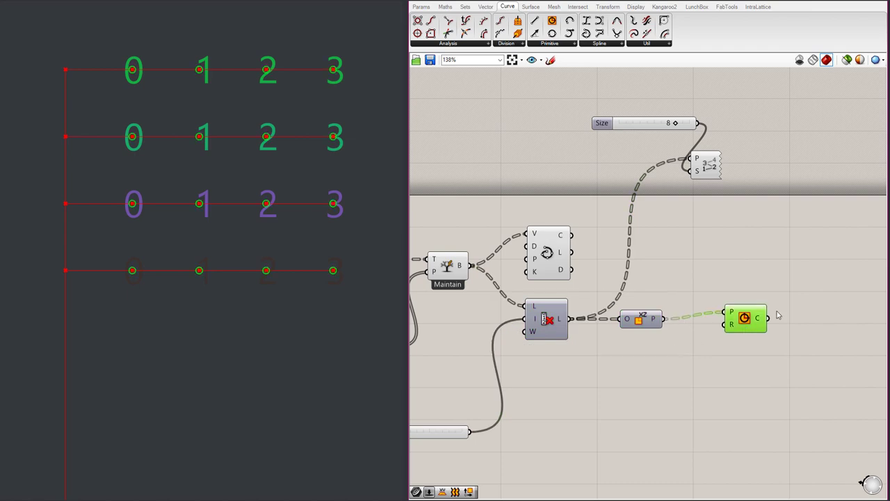
pyautogui.scroll(-3, 778, 315)
pyautogui.scroll(3, 186, 190)
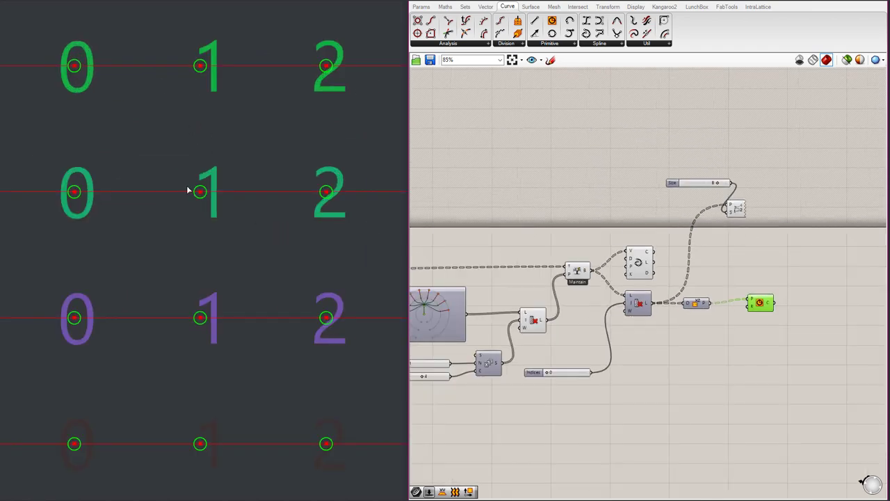
pyautogui.scroll(-3, 188, 190)
pyautogui.scroll(3, 702, 256)
pyautogui.click(720, 371)
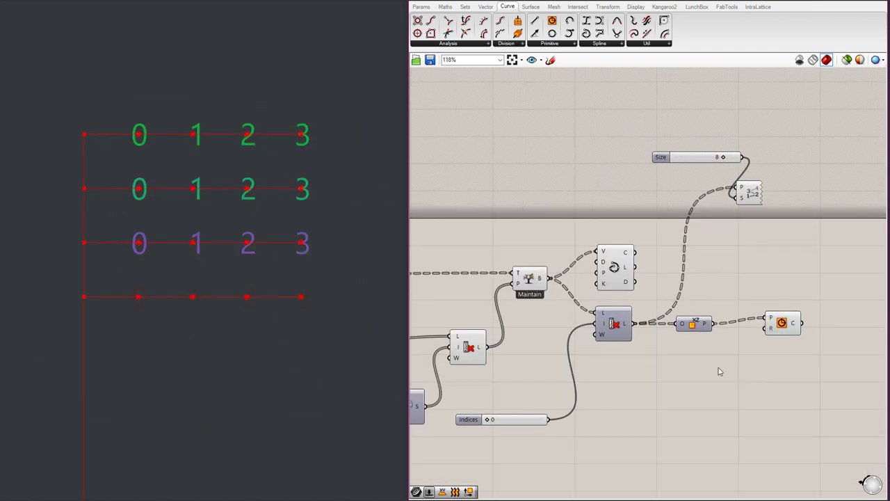
# - Duplicate the Indices slider and connect the copy to the Circle's radius input
pyautogui.click(520, 419)
pyautogui.hotkey('ctrl', 'c')
pyautogui.hotkey('ctrl', 'v')
pyautogui.moveTo(534, 428); pyautogui.dragTo(765, 328)
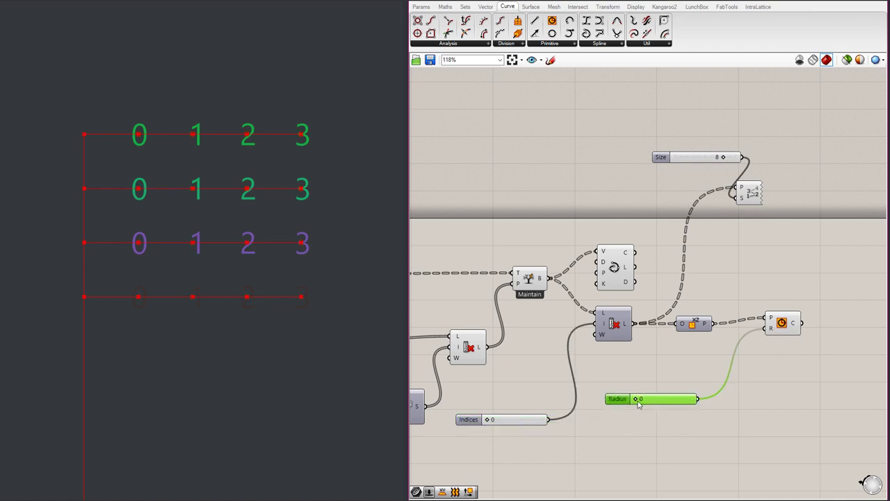
# - Set the Radius slider to 4 and check the resulting circles
pyautogui.moveTo(638, 401); pyautogui.dragTo(663, 399)
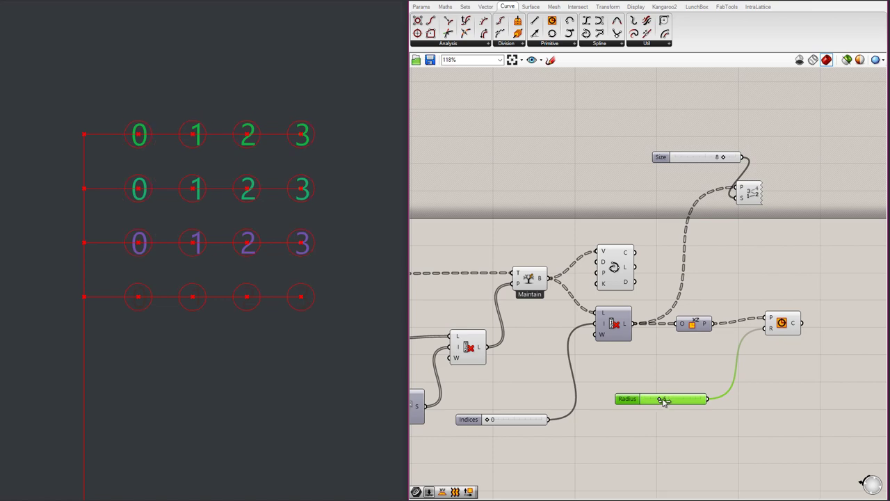
pyautogui.click(782, 331)
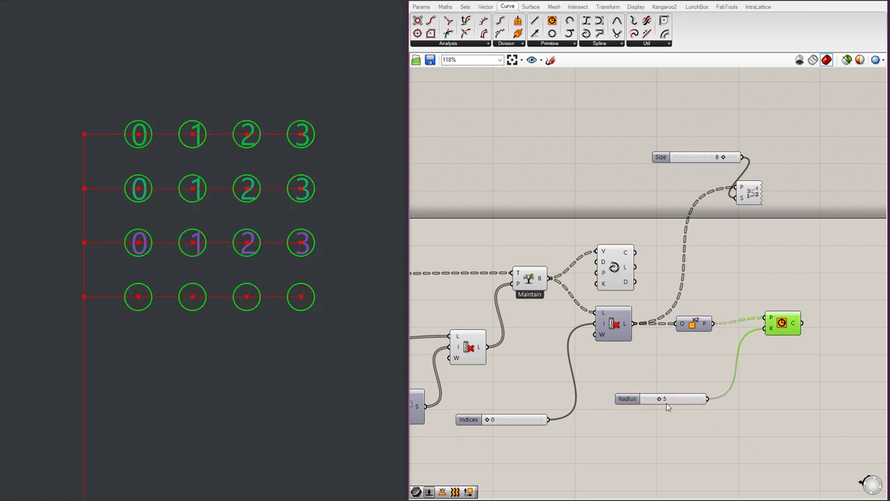
pyautogui.scroll(3, 666, 407)
pyautogui.moveTo(656, 396); pyautogui.dragTo(654, 397)
pyautogui.click(802, 381)
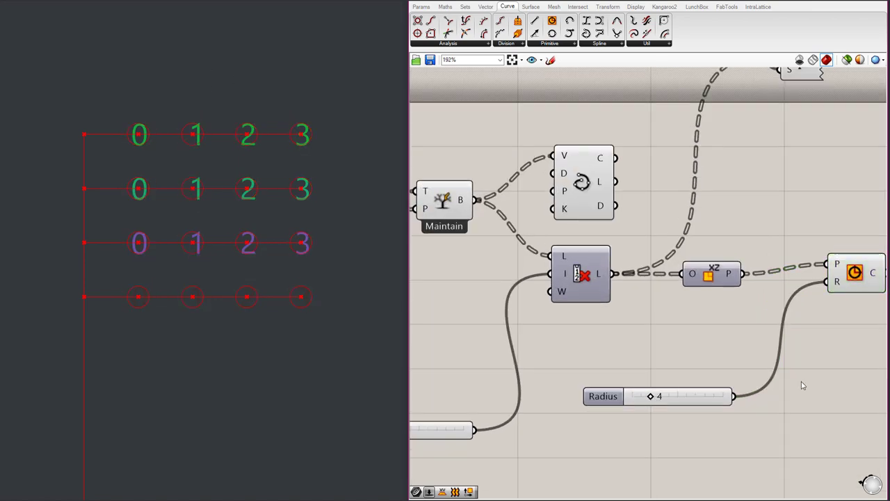
# - Hide the preview of Point List so the viewport no longer shows point numbers
pyautogui.scroll(-4, 275, 53)
pyautogui.scroll(-3, 687, 356)
pyautogui.scroll(3, 754, 175)
pyautogui.middleClick(754, 174)
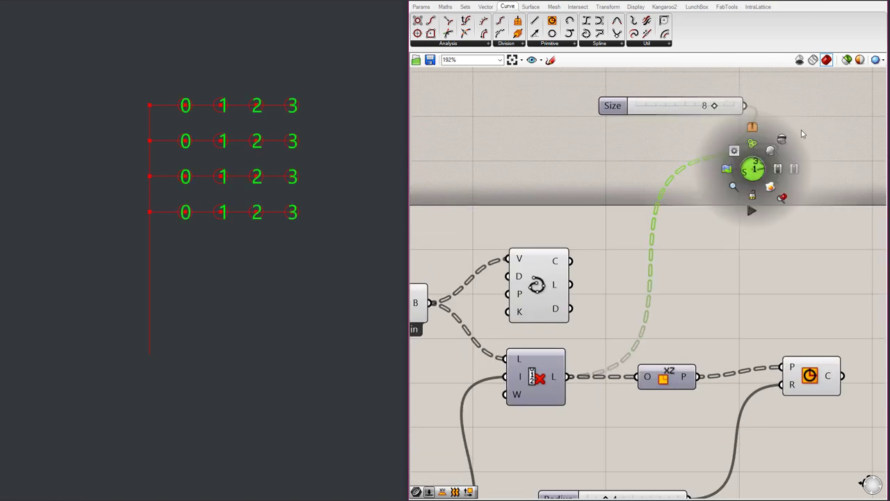
pyautogui.click(787, 138)
pyautogui.scroll(-3, 237, 131)
pyautogui.scroll(5, 207, 119)
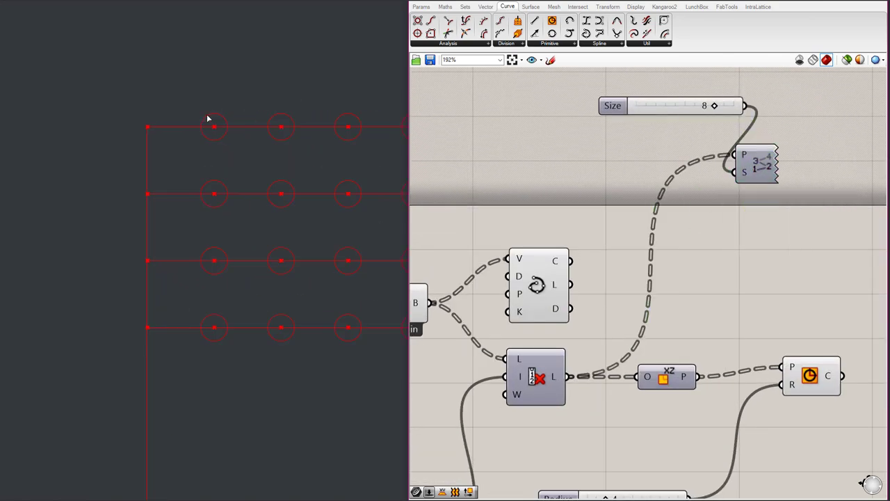
pyautogui.scroll(-4, 738, 287)
# - Hide the previews of the first Cull Index and Tree Branch, and inspect the remaining curves and circles
pyautogui.click(593, 292)
pyautogui.click(602, 246)
pyautogui.scroll(-3, 647, 232)
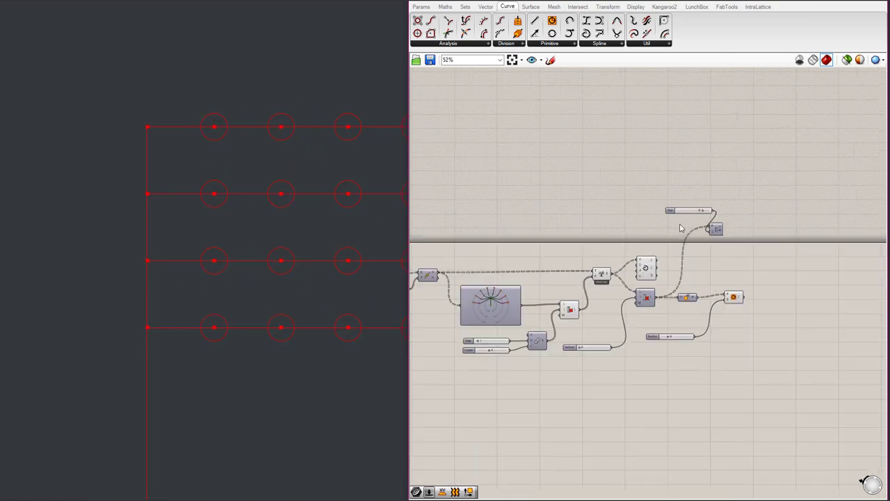
pyautogui.moveTo(569, 228); pyautogui.dragTo(607, 228, button='right')
pyautogui.moveTo(607, 232); pyautogui.dragTo(685, 329)
pyautogui.middleClick(686, 327)
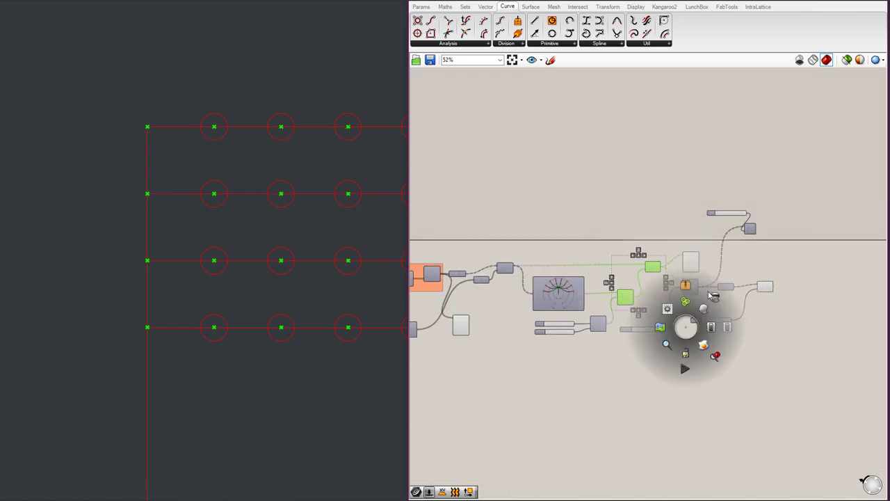
pyautogui.click(716, 298)
pyautogui.scroll(-3, 260, 193)
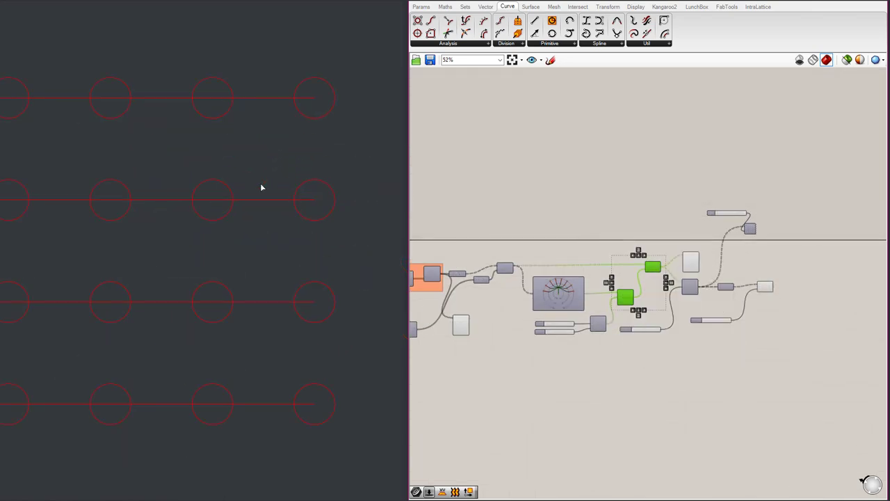
pyautogui.scroll(-2, 63, 167)
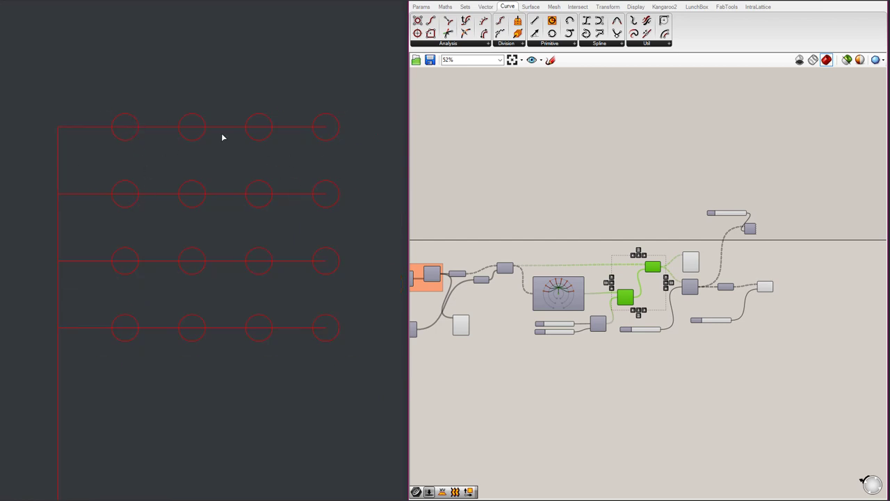
pyautogui.scroll(3, 222, 137)
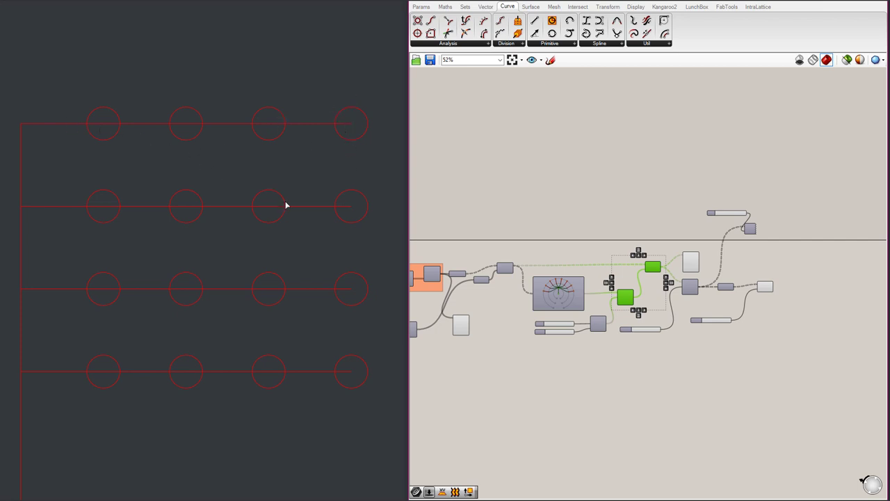
pyautogui.scroll(4, 715, 258)
# - Duplicate the Series component with its Step and Count sliders and place the copy below the Circle and Radius slider
pyautogui.click(856, 258)
pyautogui.scroll(-3, 812, 217)
pyautogui.scroll(4, 592, 352)
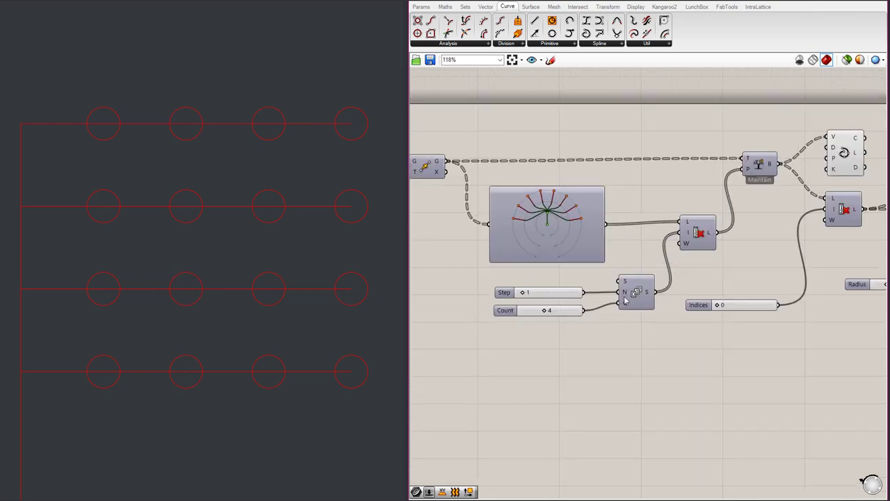
pyautogui.click(634, 296)
pyautogui.keyDown('shift'); pyautogui.click(554, 294); pyautogui.keyUp('shift')
pyautogui.keyDown('shift'); pyautogui.click(570, 312); pyautogui.keyUp('shift')
pyautogui.scroll(-2, 569, 317)
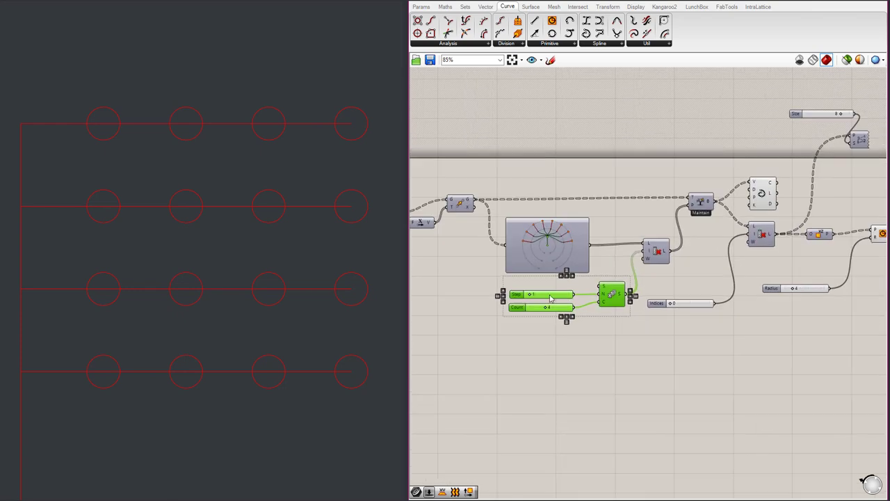
pyautogui.moveTo(612, 290); pyautogui.dragTo(751, 331)
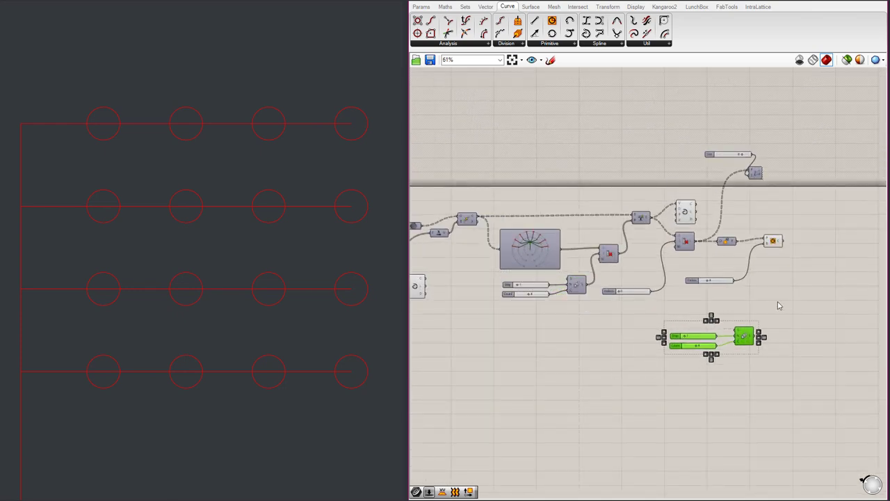
pyautogui.scroll(2, 776, 289)
pyautogui.scroll(-1, 786, 224)
# - Add a Move component beyond the Circle component
pyautogui.doubleClick(786, 220)
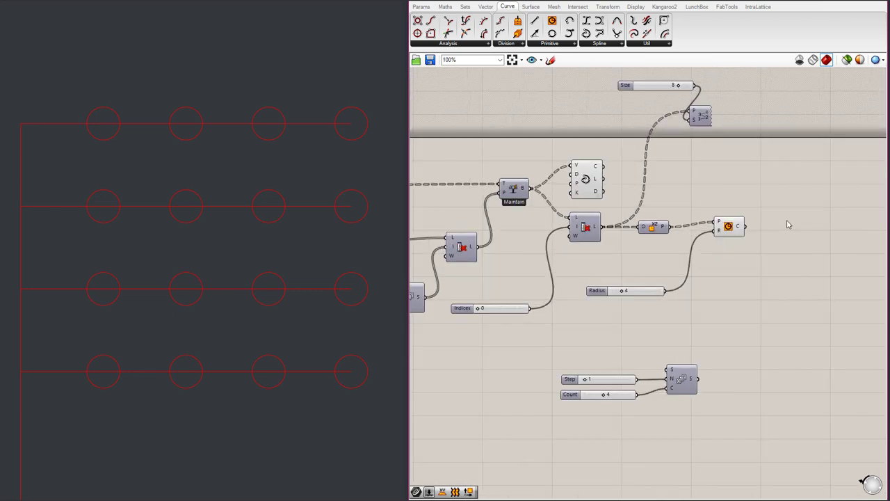
pyautogui.write('mo')
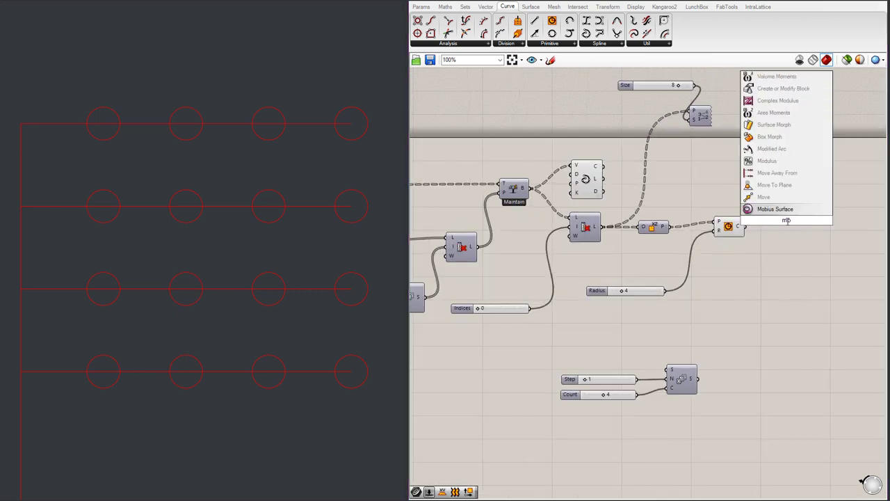
pyautogui.write('ve')
pyautogui.click(780, 209)
pyautogui.moveTo(789, 227); pyautogui.dragTo(817, 258)
pyautogui.scroll(1, 811, 258)
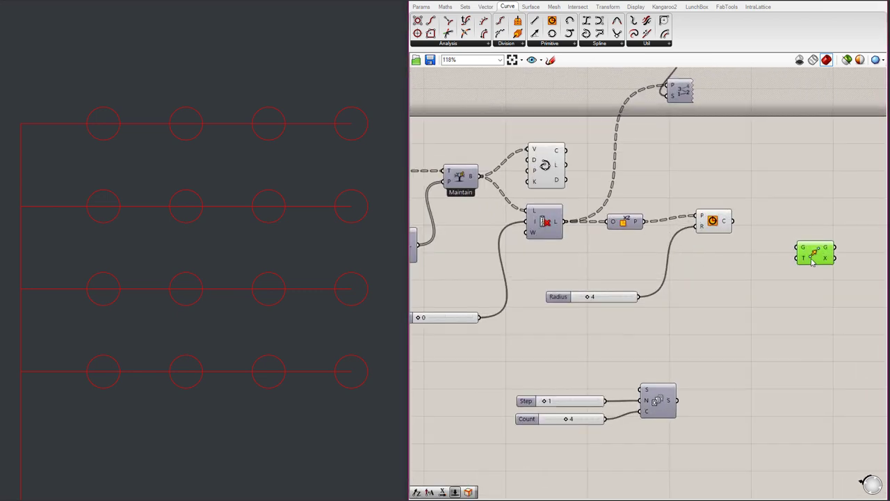
# - Add a Unit Z vector component below Move and shift Move slightly further from the Circle
pyautogui.doubleClick(780, 336)
pyautogui.write('z')
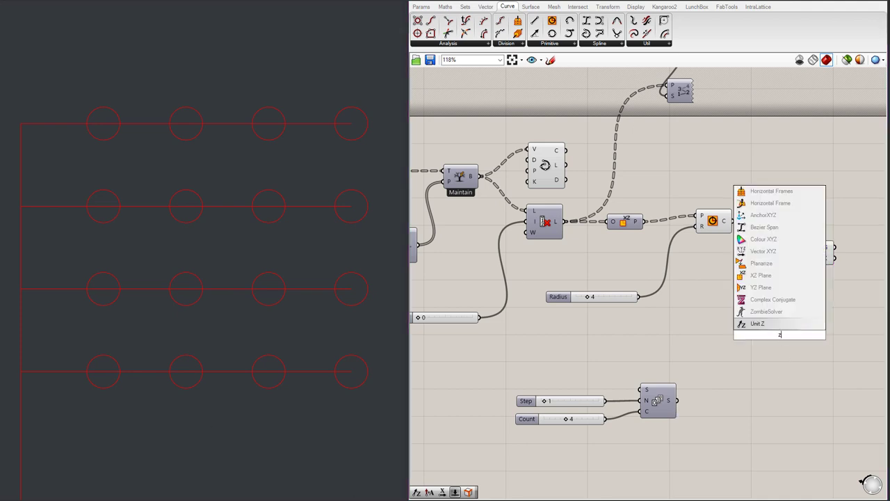
pyautogui.click(769, 324)
pyautogui.moveTo(770, 340); pyautogui.dragTo(756, 334)
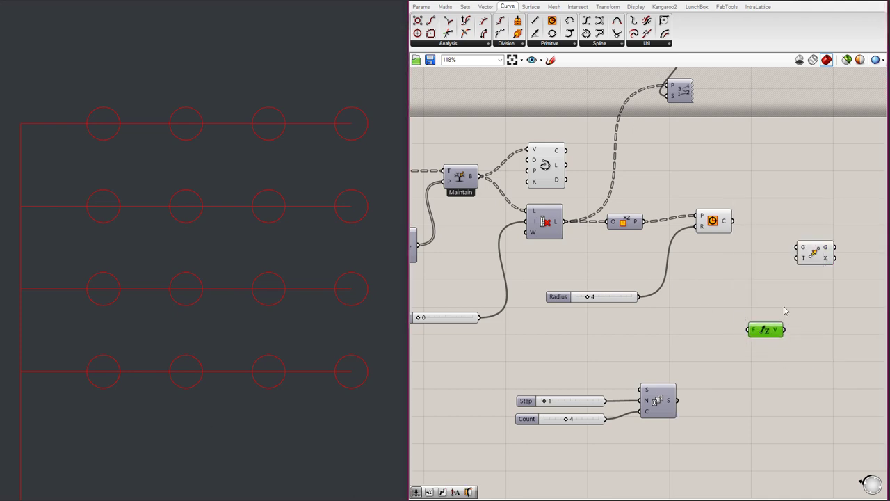
pyautogui.moveTo(817, 260)
pyautogui.mouseDown()
pyautogui.moveTo(842, 247)
pyautogui.moveTo(829, 261)
pyautogui.mouseUp()
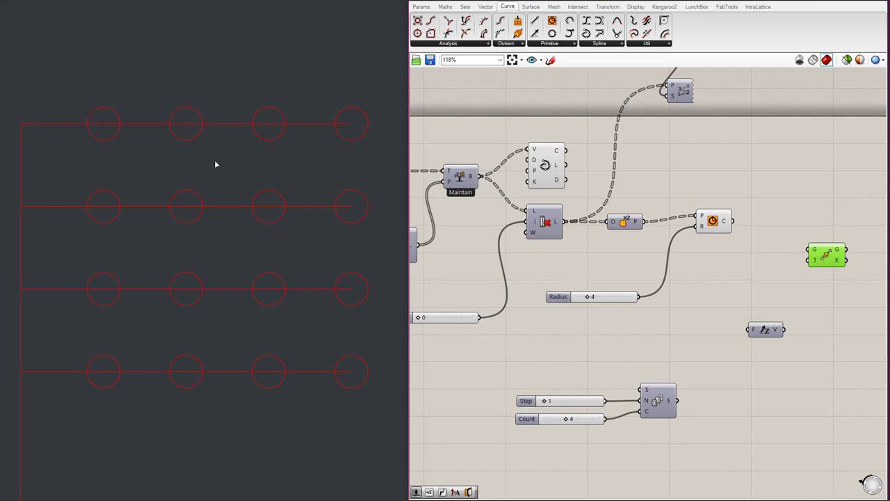
# - Place a panel beside the duplicated Series, connect the series output to it, and enlarge it to show all values
pyautogui.click(421, 6)
pyautogui.click(538, 33)
pyautogui.click(768, 412)
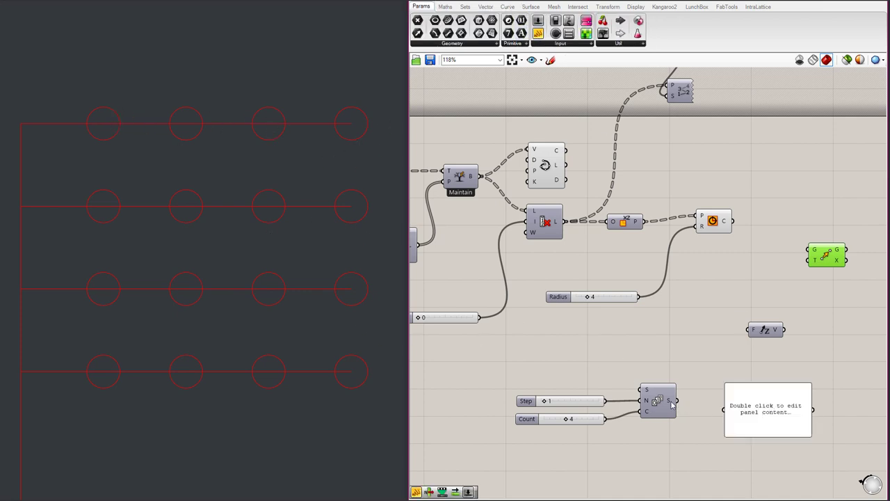
pyautogui.moveTo(673, 401); pyautogui.dragTo(725, 407)
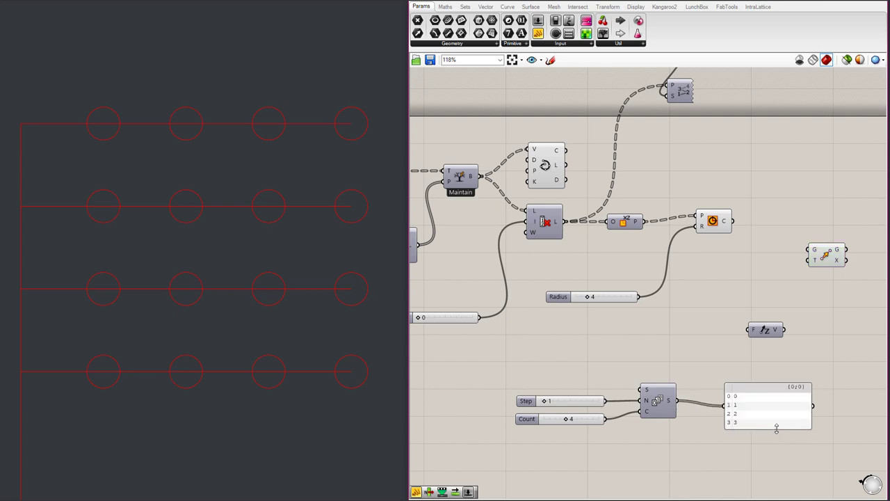
pyautogui.moveTo(777, 428); pyautogui.dragTo(777, 447)
pyautogui.moveTo(783, 420); pyautogui.dragTo(799, 413)
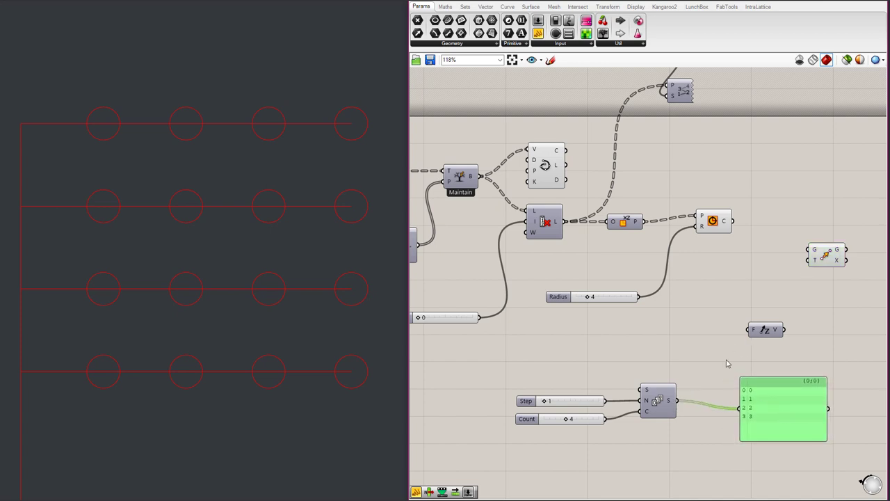
# - Wire the Series through Unit Z into Move, feed in the circles as geometry, and hide the original Circle preview
pyautogui.moveTo(676, 401); pyautogui.dragTo(808, 260)
pyautogui.moveTo(731, 223); pyautogui.dragTo(810, 249)
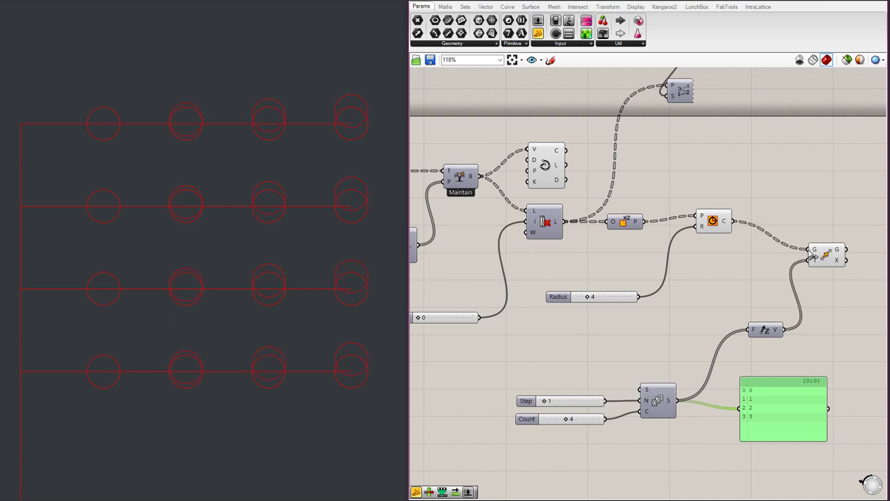
pyautogui.click(725, 223)
pyautogui.middleClick(723, 217)
pyautogui.click(752, 185)
pyautogui.click(775, 206)
pyautogui.click(825, 256)
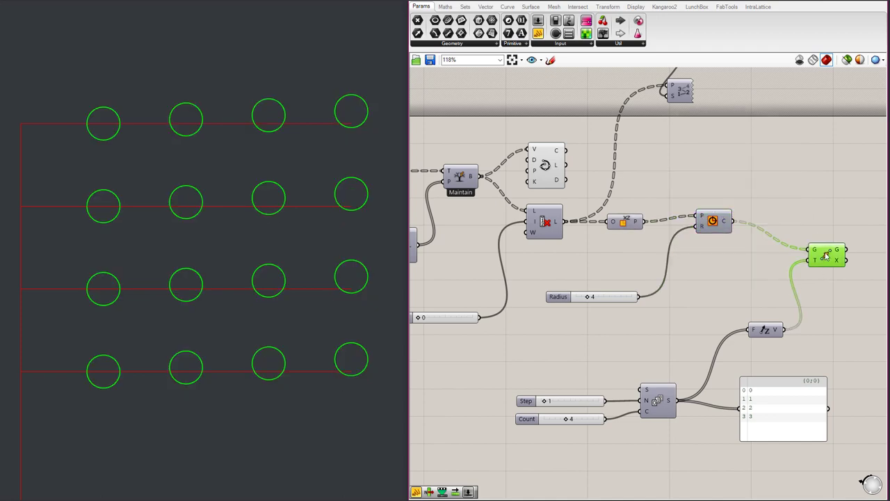
# - Shift Unit Z to make room, add a vector Reverse component, and wire it between Unit Z and Move
pyautogui.scroll(-5, 760, 159)
pyautogui.scroll(5, 757, 182)
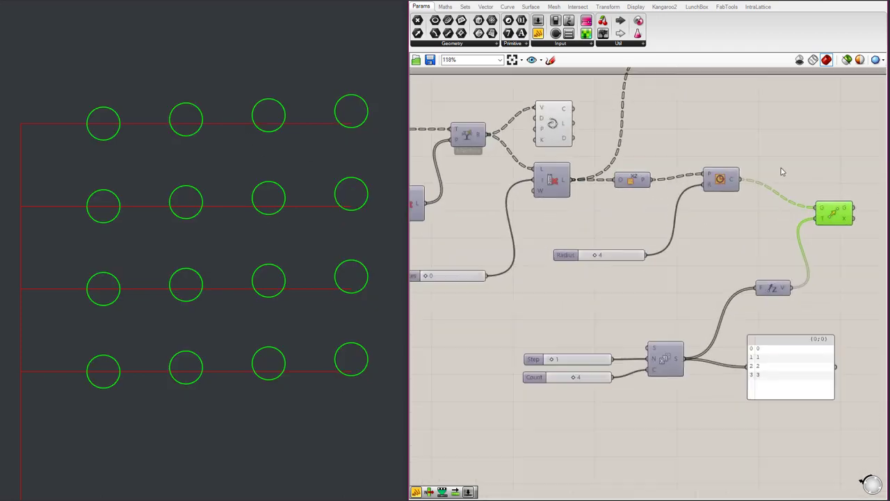
pyautogui.scroll(-4, 671, 167)
pyautogui.scroll(4, 729, 182)
pyautogui.scroll(1, 758, 240)
pyautogui.moveTo(671, 273); pyautogui.dragTo(638, 245)
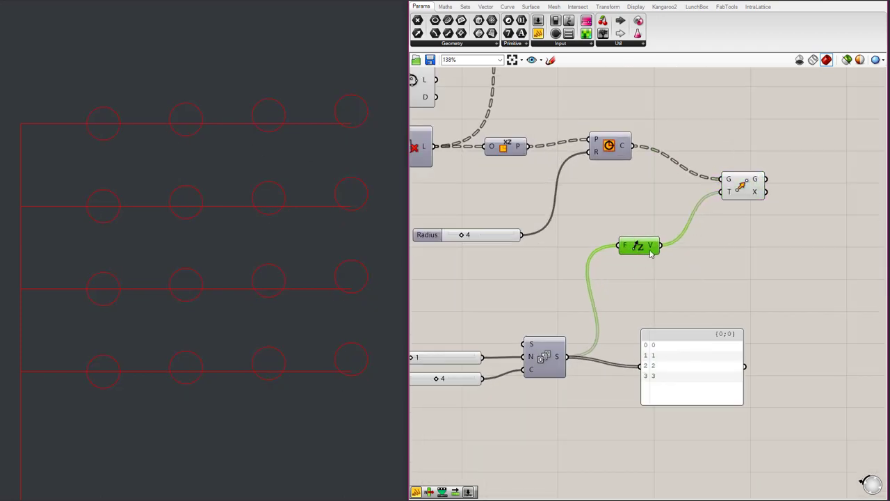
pyautogui.click(711, 235)
pyautogui.doubleClick(711, 234)
pyautogui.write('rever')
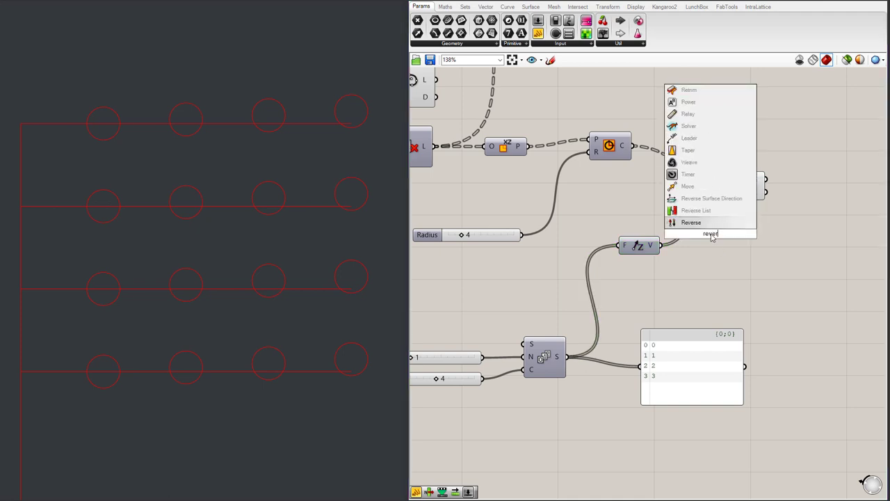
pyautogui.press('Return')
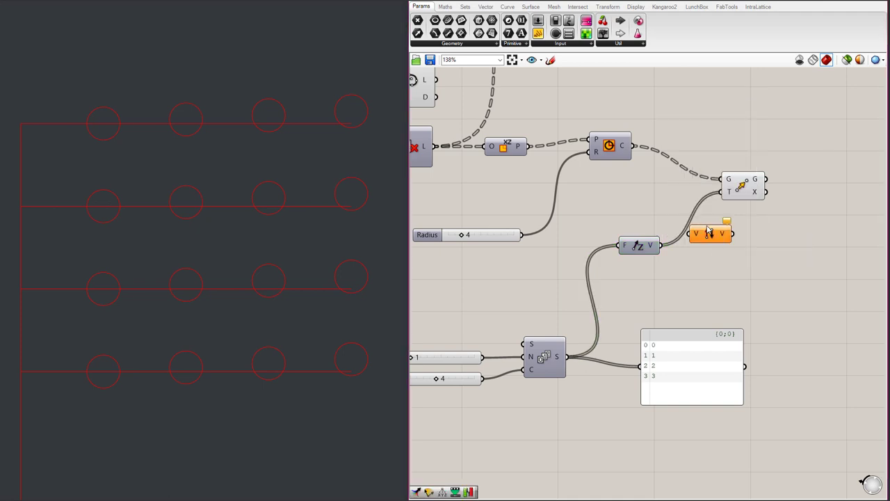
pyautogui.moveTo(653, 245); pyautogui.dragTo(785, 186)
# - Set the Step slider of the Series driving the circle movement to 6
pyautogui.scroll(-3, 791, 282)
pyautogui.scroll(4, 544, 308)
pyautogui.moveTo(618, 372); pyautogui.dragTo(610, 349)
pyautogui.scroll(-5, 167, 102)
pyautogui.scroll(3, 105, 103)
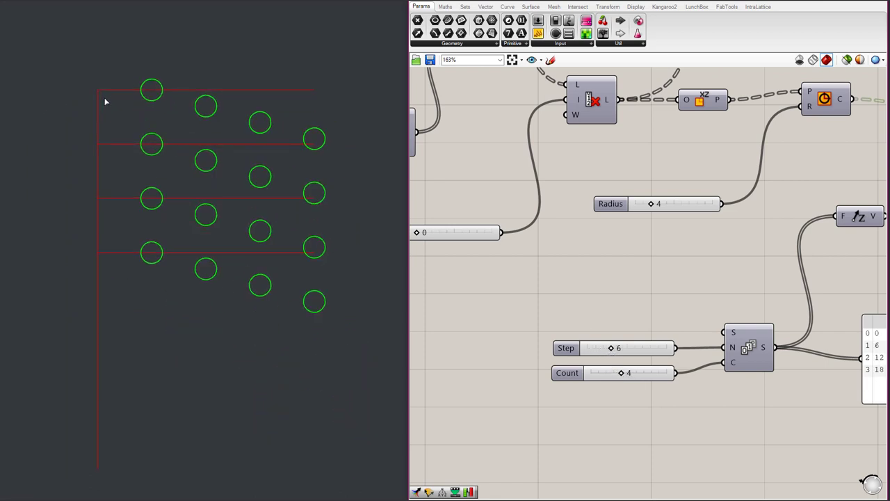
pyautogui.click(569, 303)
# - Hide the preview of the interpolated curve component that draws the horizontal branches
pyautogui.scroll(-4, 489, 273)
pyautogui.scroll(2, 657, 253)
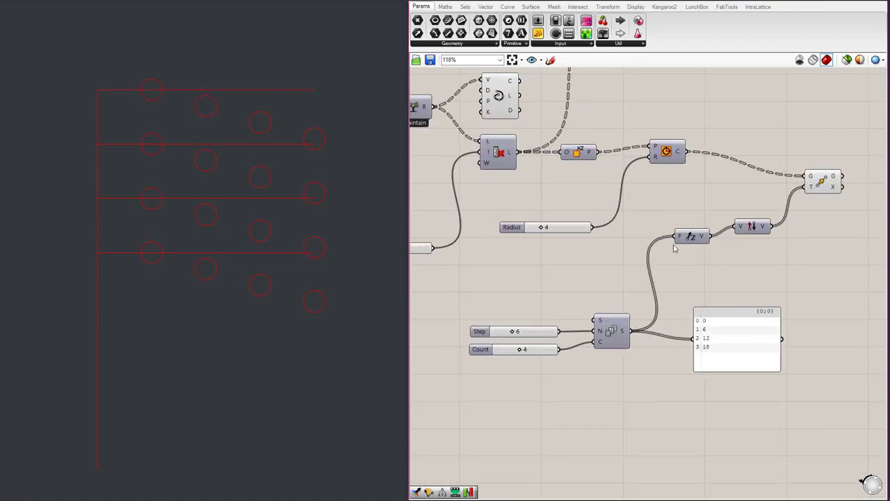
pyautogui.scroll(-2, 719, 255)
pyautogui.scroll(1, 568, 144)
pyautogui.click(568, 144)
pyautogui.middleClick(568, 145)
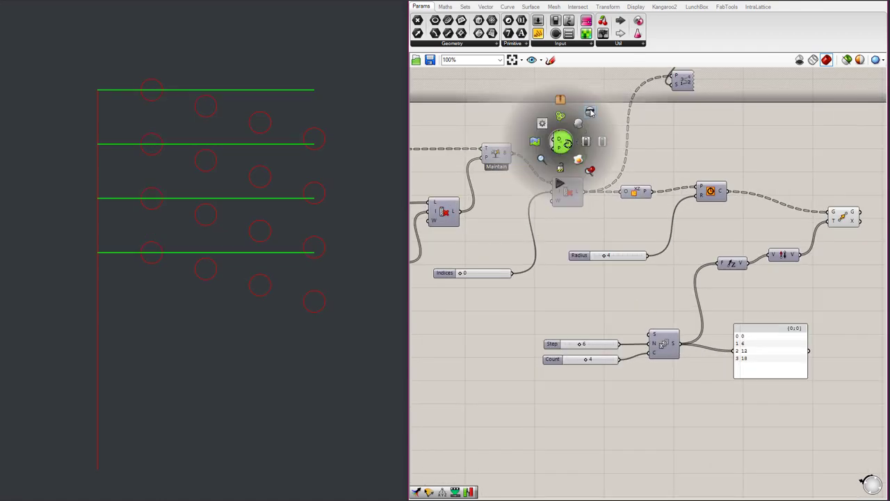
pyautogui.click(599, 109)
pyautogui.click(818, 160)
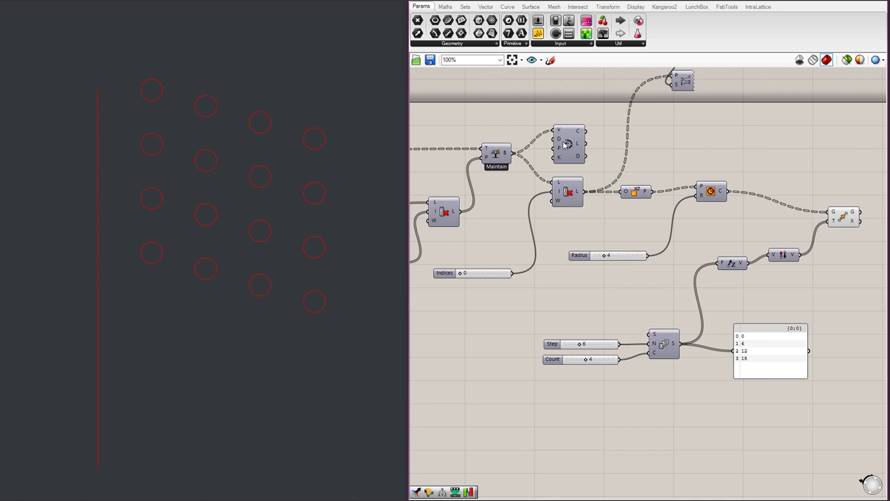
# - Shift the interpolated curve component slightly up and raise Move nearly level with the Circle component
pyautogui.moveTo(568, 144); pyautogui.dragTo(570, 123)
pyautogui.click(844, 218)
pyautogui.click(820, 151)
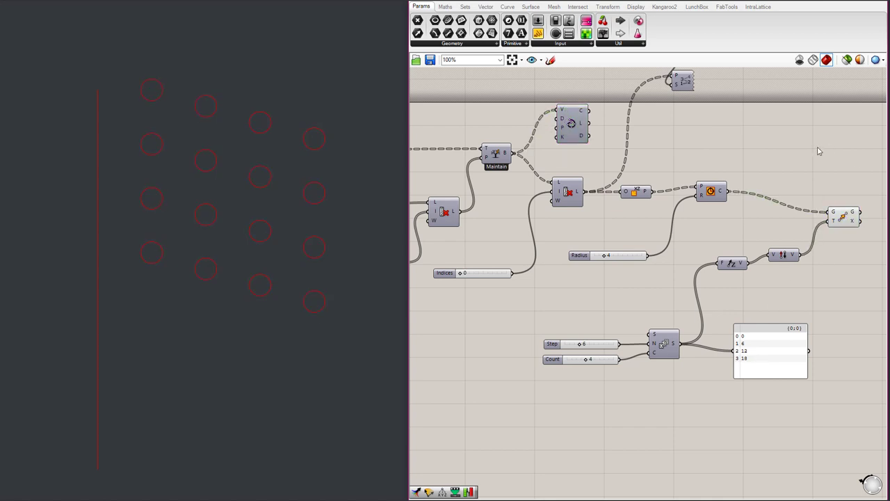
pyautogui.scroll(-3, 496, 171)
pyautogui.scroll(4, 719, 172)
pyautogui.moveTo(706, 231); pyautogui.dragTo(707, 208)
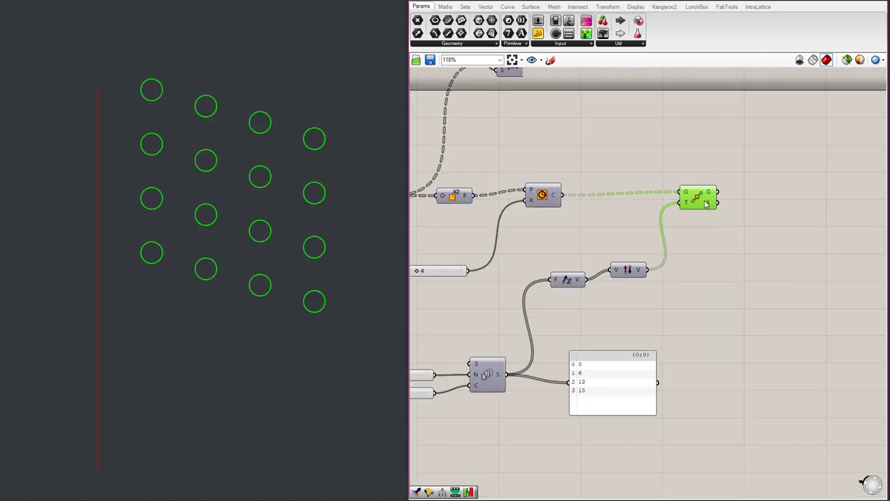
pyautogui.click(732, 251)
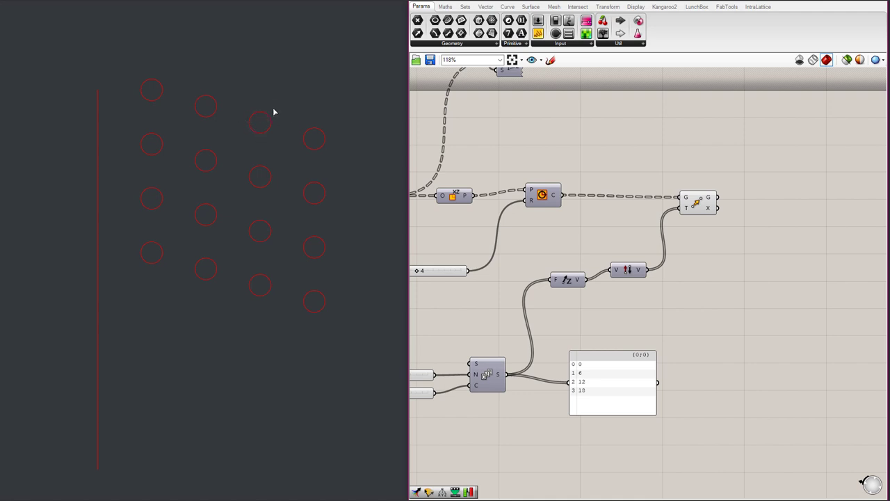
# - Add a Divide Curve component beyond Move and connect the moved geometry to its curve input
pyautogui.click(507, 7)
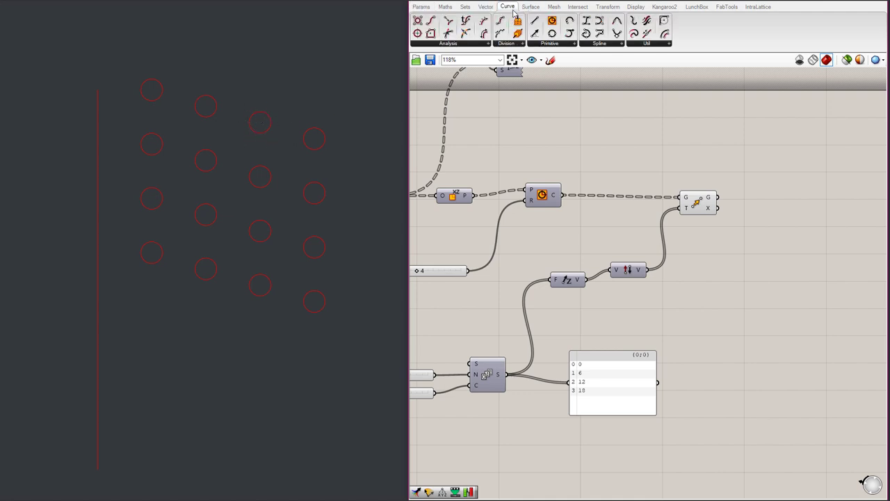
pyautogui.click(470, 44)
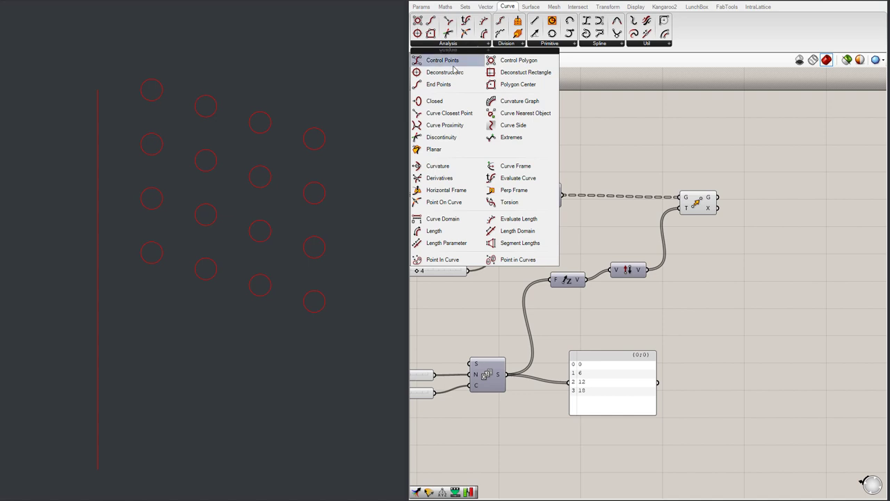
pyautogui.click(507, 44)
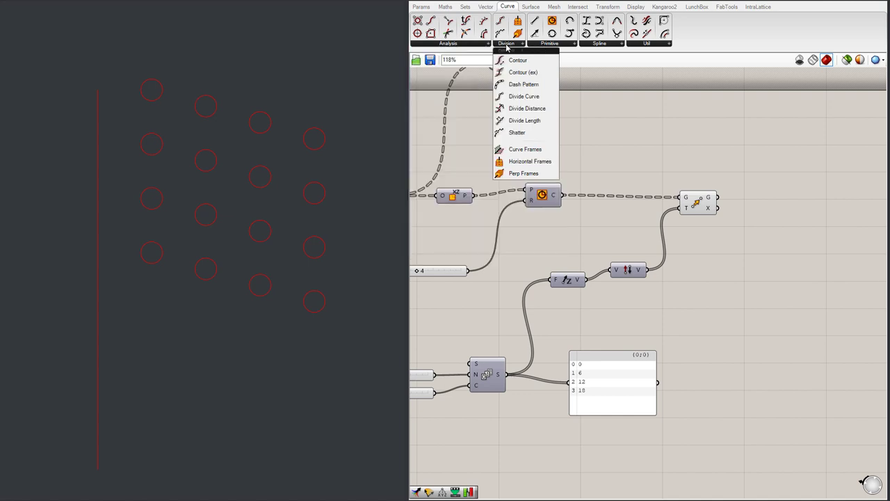
pyautogui.click(566, 44)
pyautogui.click(604, 45)
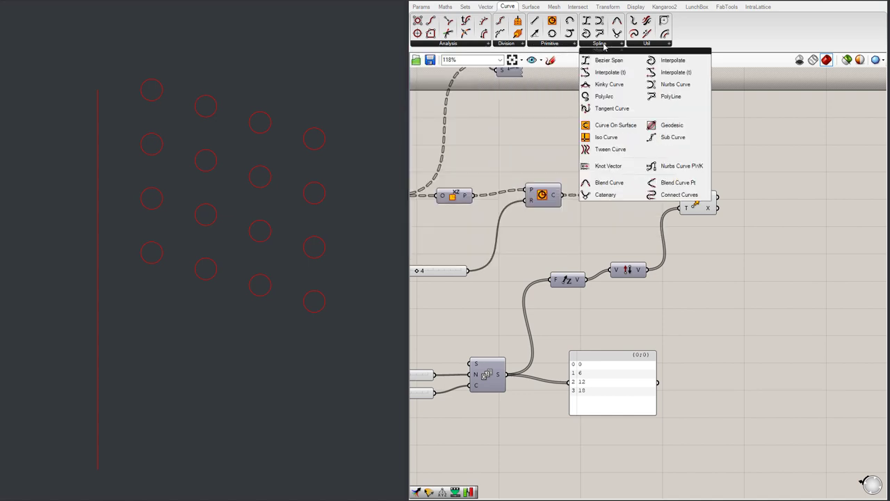
pyautogui.click(515, 45)
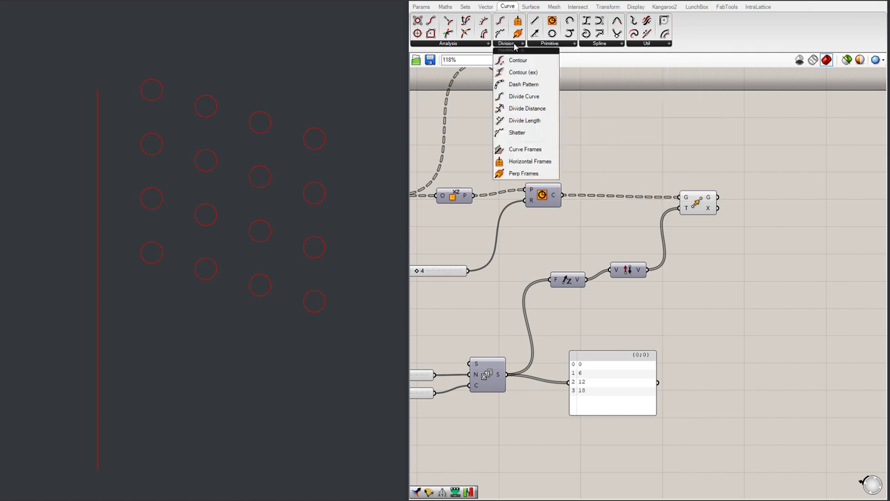
pyautogui.click(541, 97)
pyautogui.click(763, 200)
pyautogui.moveTo(717, 197); pyautogui.dragTo(767, 205)
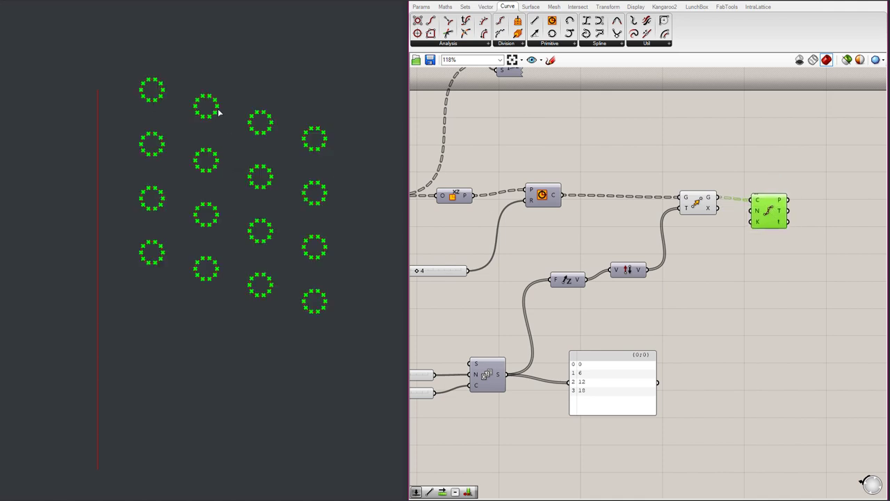
# - Place a Param Viewer beside Divide Curve and connect the division points output to it
pyautogui.scroll(5, 217, 112)
pyautogui.scroll(-3, 218, 149)
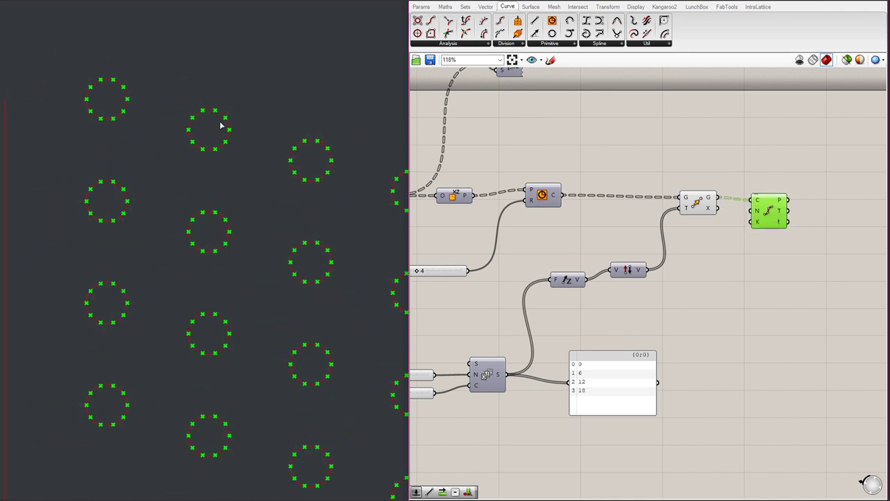
pyautogui.scroll(-3, 816, 252)
pyautogui.scroll(1, 754, 169)
pyautogui.click(631, 132)
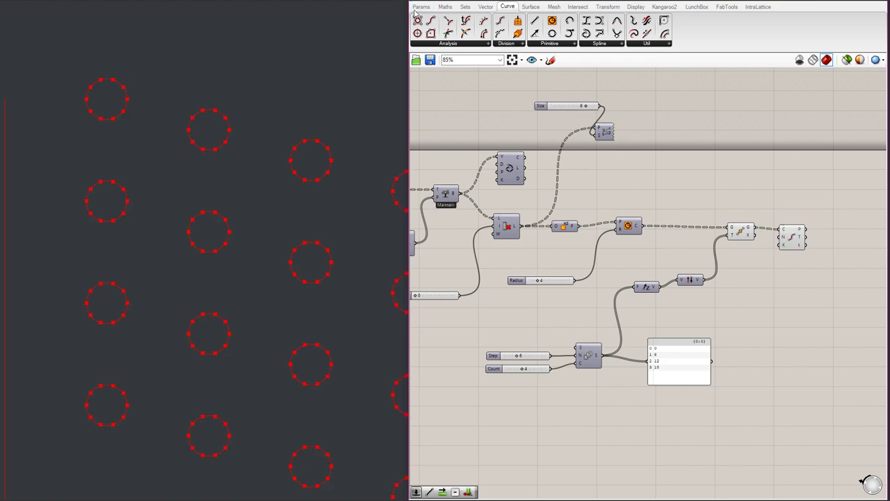
pyautogui.click(420, 7)
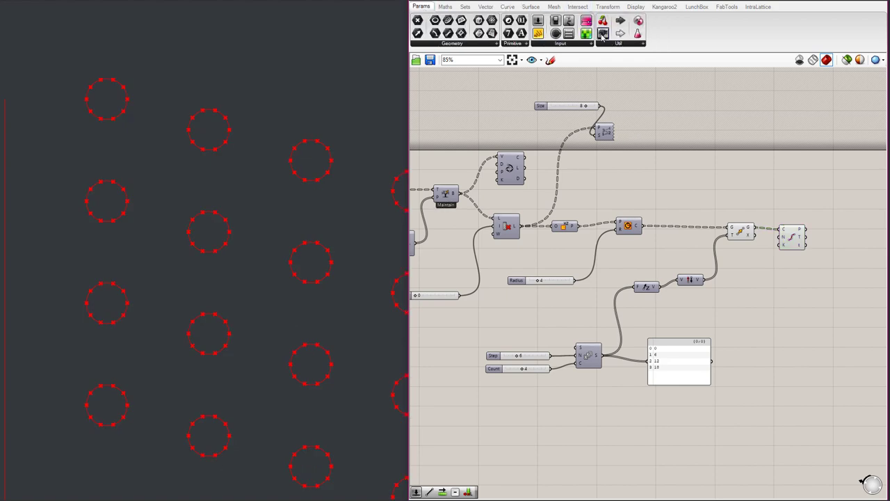
pyautogui.click(603, 34)
pyautogui.moveTo(857, 237); pyautogui.dragTo(797, 238, button='right')
pyautogui.scroll(1, 797, 238)
pyautogui.click(798, 237)
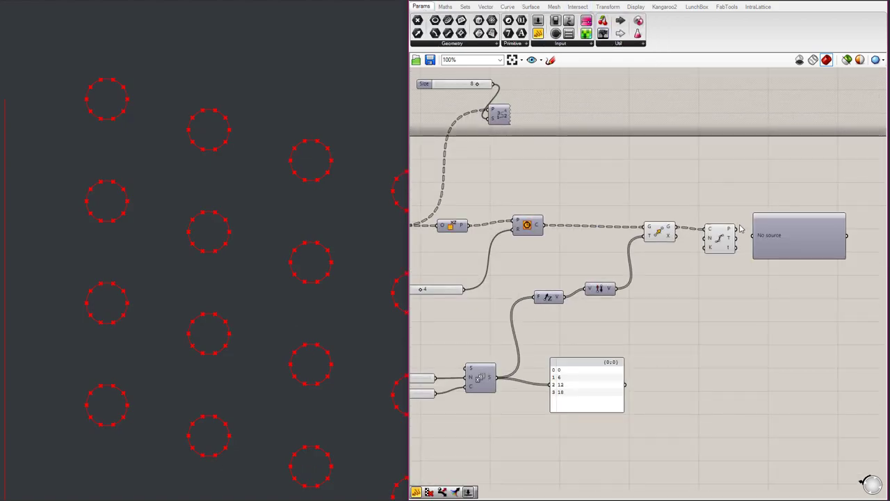
pyautogui.moveTo(736, 229); pyautogui.dragTo(759, 240)
# - Switch the Param Viewer from the branch list to its tree diagram and examine the division points' structure
pyautogui.scroll(5, 762, 244)
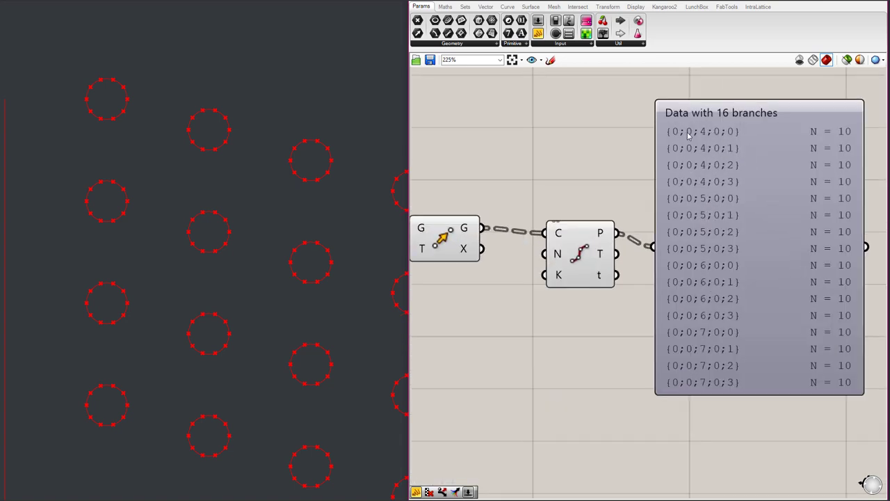
pyautogui.scroll(-5, 767, 143)
pyautogui.doubleClick(767, 152)
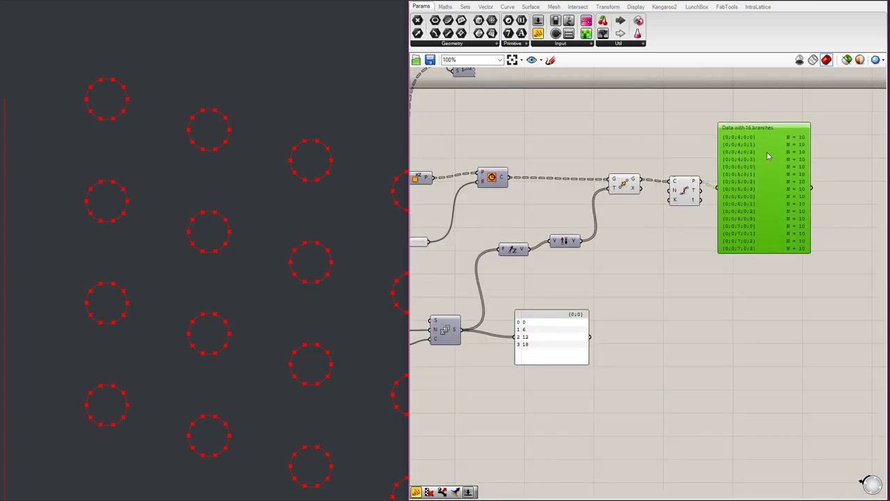
pyautogui.scroll(6, 767, 152)
pyautogui.scroll(1, 768, 297)
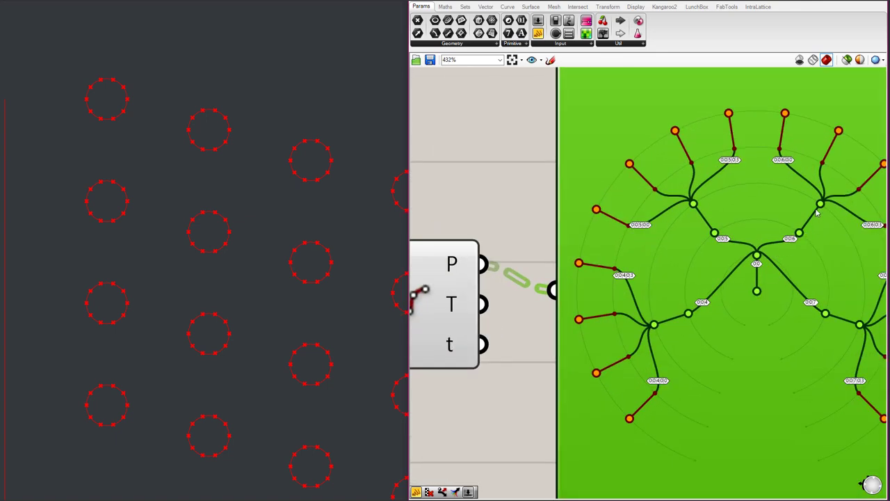
pyautogui.scroll(-8, 788, 256)
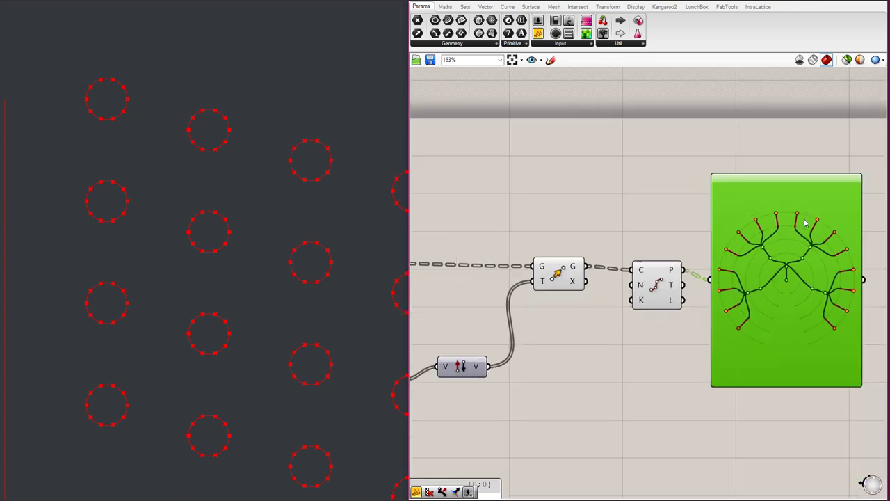
# - Connect Move's geometry output to the Param Viewer to examine its data tree, and shift the viewer higher
pyautogui.scroll(1, 701, 251)
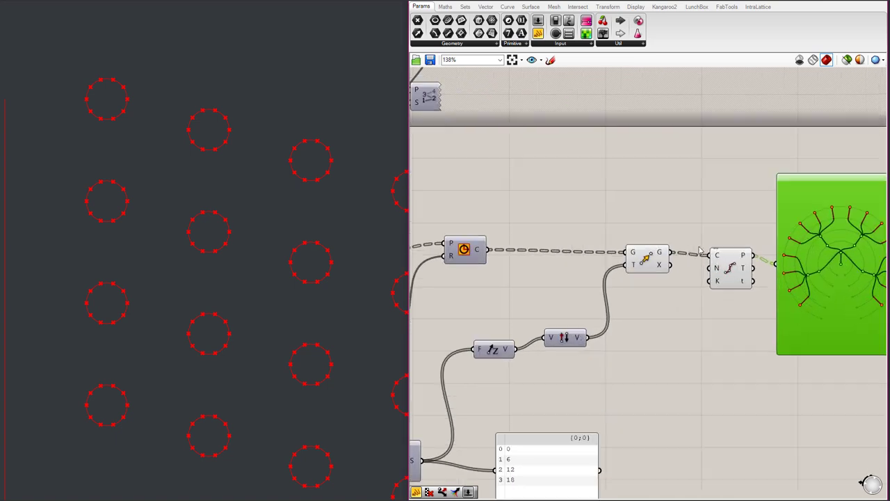
pyautogui.scroll(-1, 668, 251)
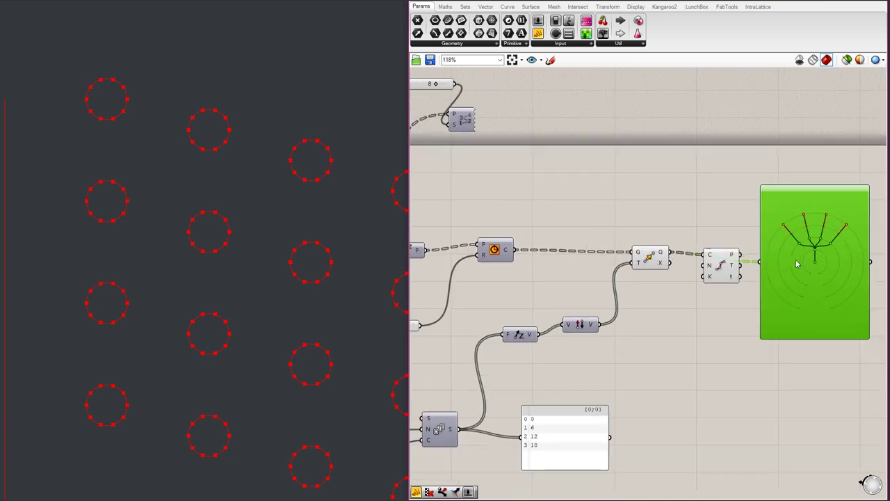
pyautogui.moveTo(797, 256); pyautogui.dragTo(780, 188)
pyautogui.scroll(3, 776, 209)
pyautogui.scroll(-3, 689, 248)
pyautogui.scroll(4, 762, 241)
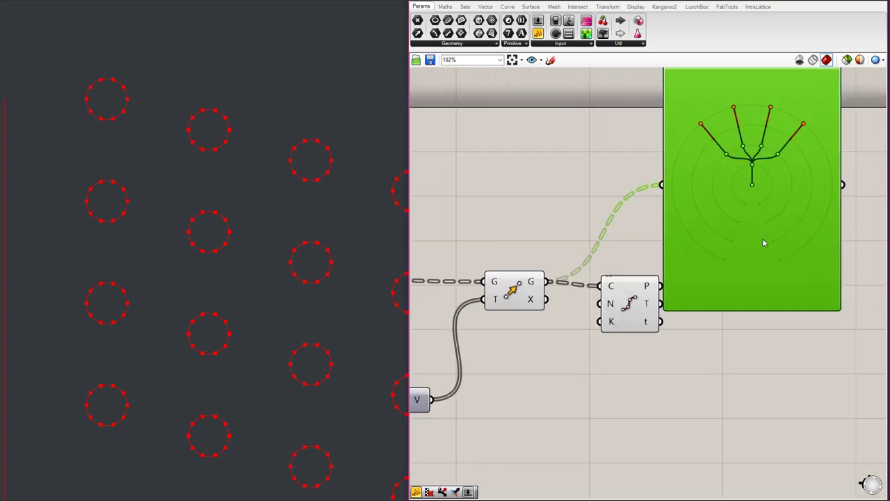
# - Place Divide Curve slightly below Move, reconnect its points output to the Param Viewer, and move the viewer further away
pyautogui.moveTo(650, 290); pyautogui.dragTo(692, 290)
pyautogui.scroll(-3, 690, 291)
pyautogui.moveTo(600, 306); pyautogui.dragTo(659, 220)
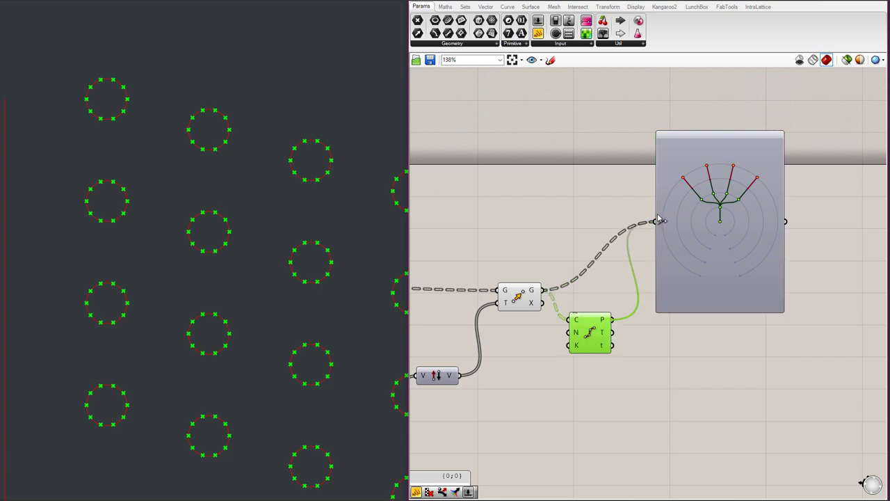
pyautogui.scroll(3, 741, 208)
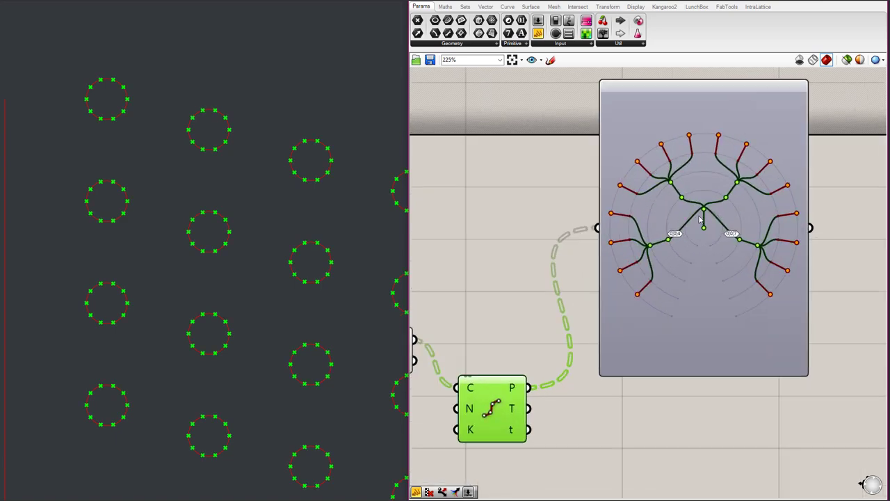
pyautogui.moveTo(701, 220); pyautogui.dragTo(758, 194)
pyautogui.scroll(-3, 777, 228)
pyautogui.scroll(3, 558, 266)
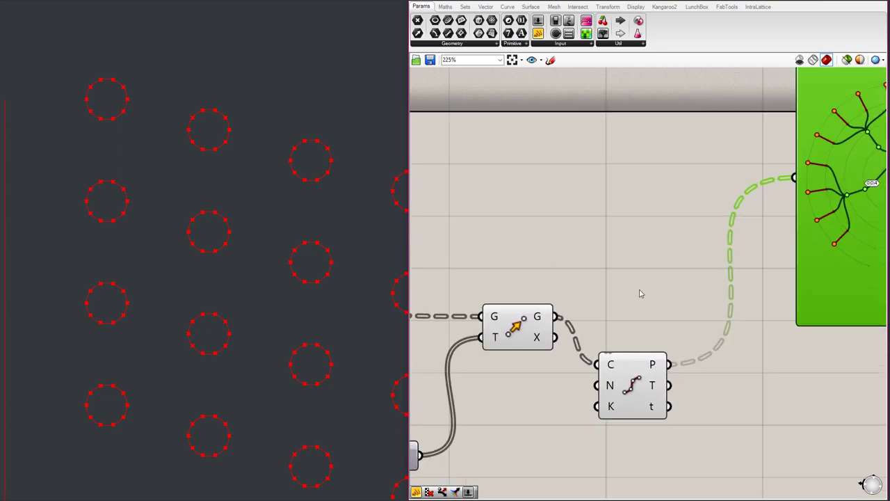
pyautogui.scroll(-3, 639, 291)
pyautogui.scroll(4, 802, 206)
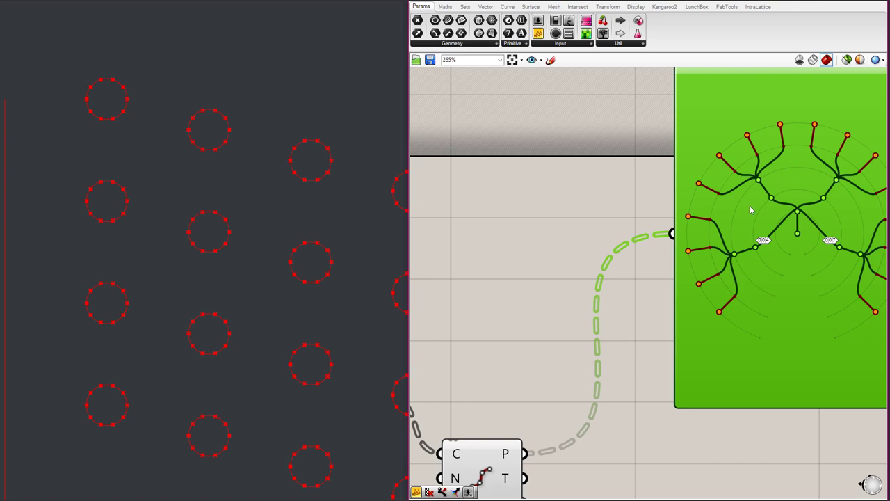
pyautogui.scroll(-2, 749, 205)
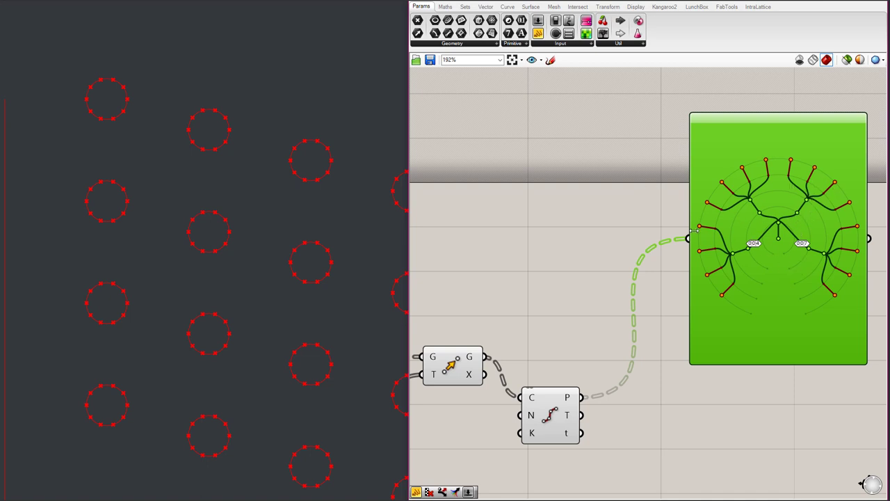
# - Raise Divide Curve so it lines up level with Move, making the curve wire run straight
pyautogui.scroll(-4, 619, 253)
pyautogui.scroll(4, 659, 277)
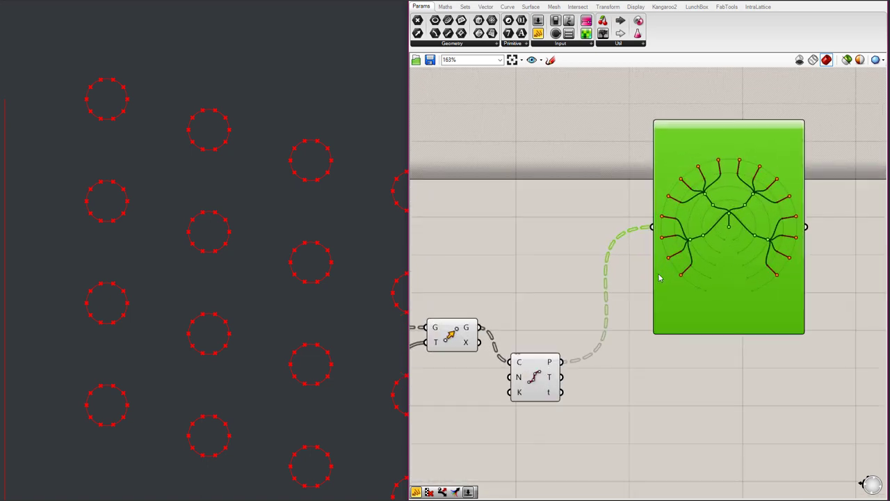
pyautogui.scroll(-3, 630, 271)
pyautogui.scroll(3, 630, 275)
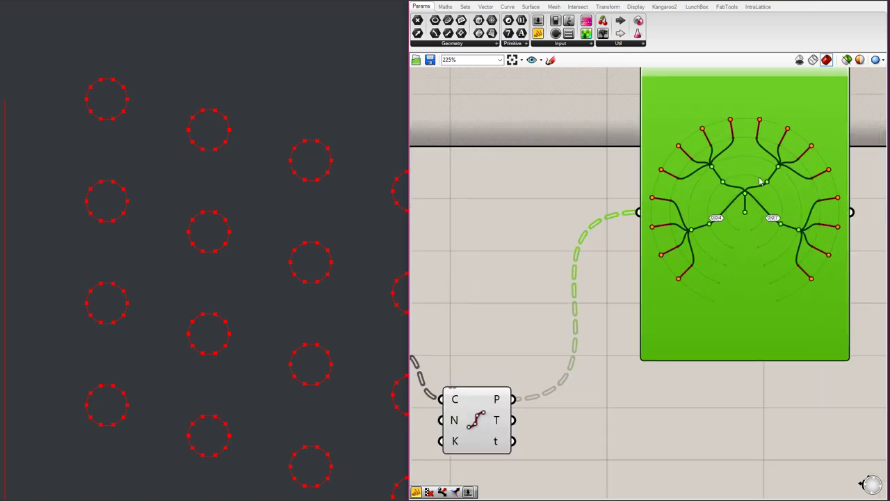
pyautogui.scroll(-3, 737, 200)
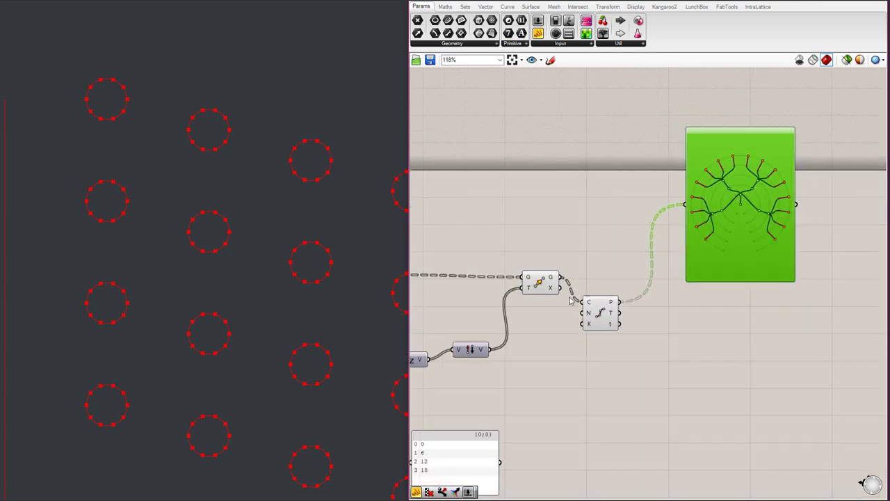
pyautogui.scroll(1, 596, 306)
pyautogui.moveTo(600, 299); pyautogui.dragTo(627, 285)
pyautogui.scroll(-2, 659, 263)
pyautogui.scroll(2, 630, 274)
pyautogui.click(689, 285)
# - Place a Panel below the Param Viewer and connect Divide Curve's points output to it
pyautogui.scroll(4, 800, 162)
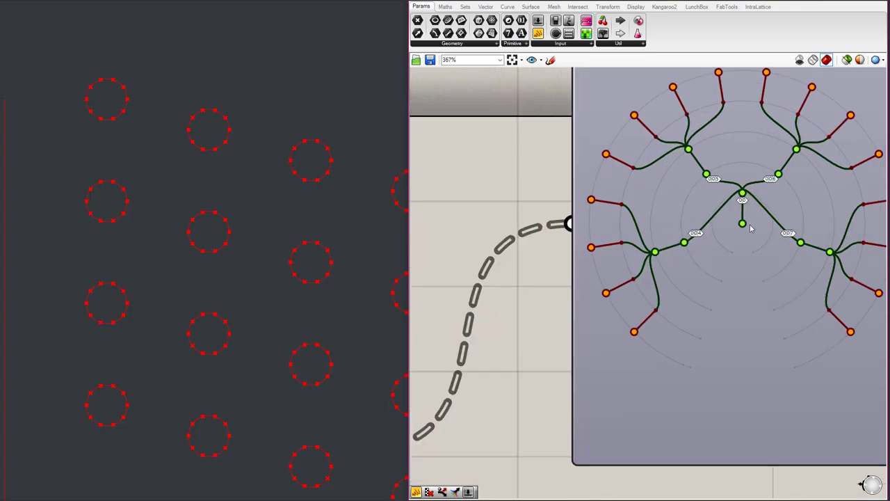
pyautogui.scroll(-3, 751, 228)
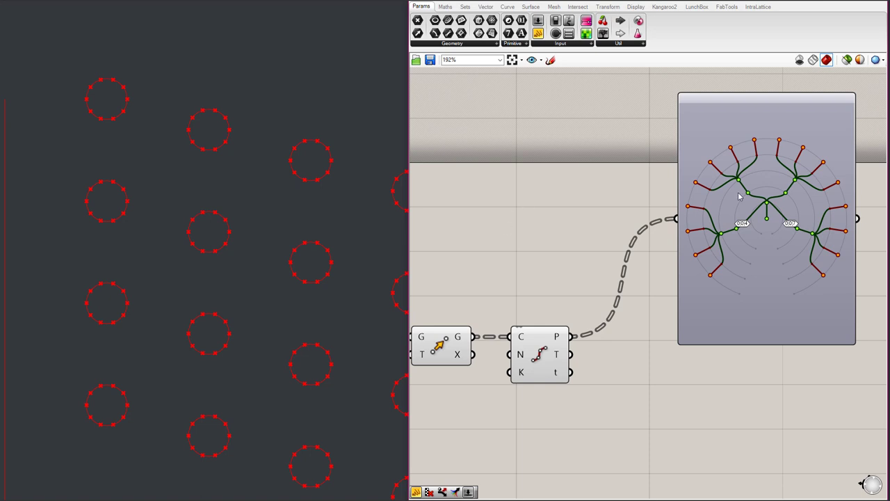
pyautogui.scroll(-4, 776, 198)
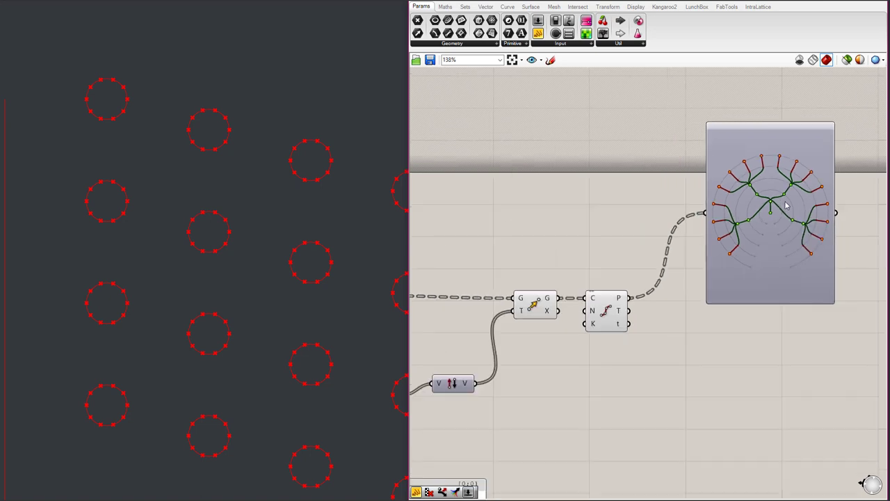
pyautogui.scroll(3, 644, 263)
pyautogui.scroll(1, 797, 262)
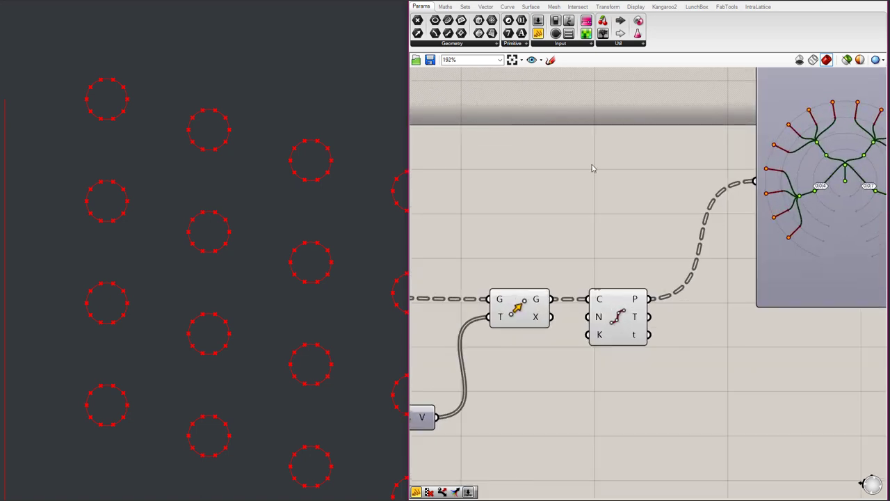
pyautogui.click(538, 33)
pyautogui.click(773, 385)
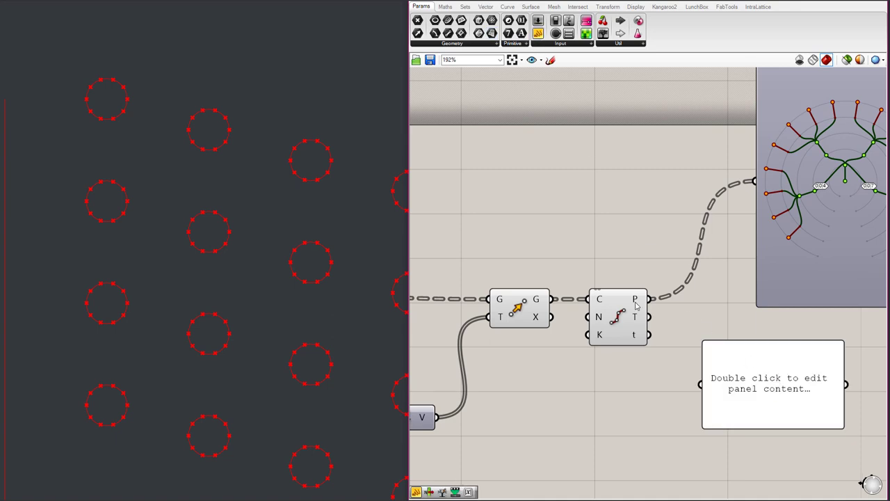
pyautogui.moveTo(651, 300); pyautogui.dragTo(702, 384)
pyautogui.scroll(-3, 775, 365)
pyautogui.scroll(2, 778, 404)
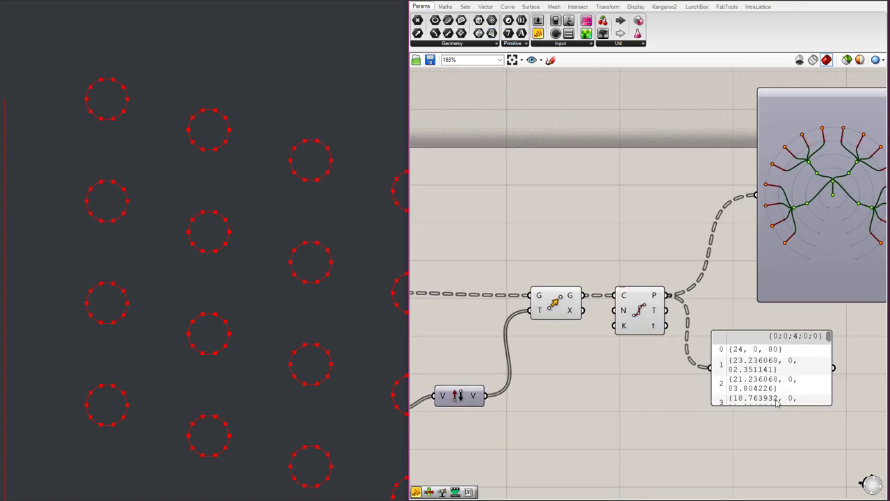
# - Enlarge the points panel to show the coordinate lists of two branches and reposition it beneath the Param Viewer
pyautogui.moveTo(776, 404); pyautogui.dragTo(775, 500)
pyautogui.scroll(-3, 775, 487)
pyautogui.scroll(2, 773, 436)
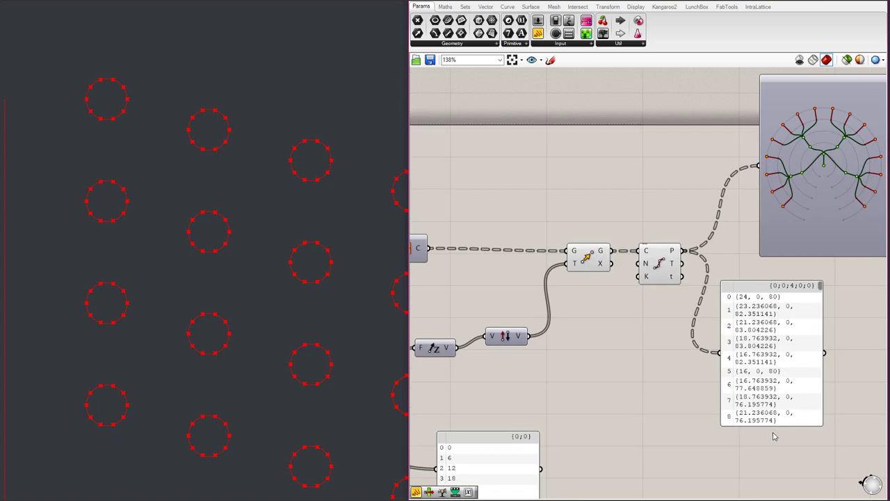
pyautogui.moveTo(770, 425); pyautogui.dragTo(771, 499)
pyautogui.scroll(-3, 770, 264)
pyautogui.scroll(2, 770, 379)
pyautogui.moveTo(771, 322); pyautogui.dragTo(770, 288)
pyautogui.moveTo(769, 397); pyautogui.dragTo(809, 424)
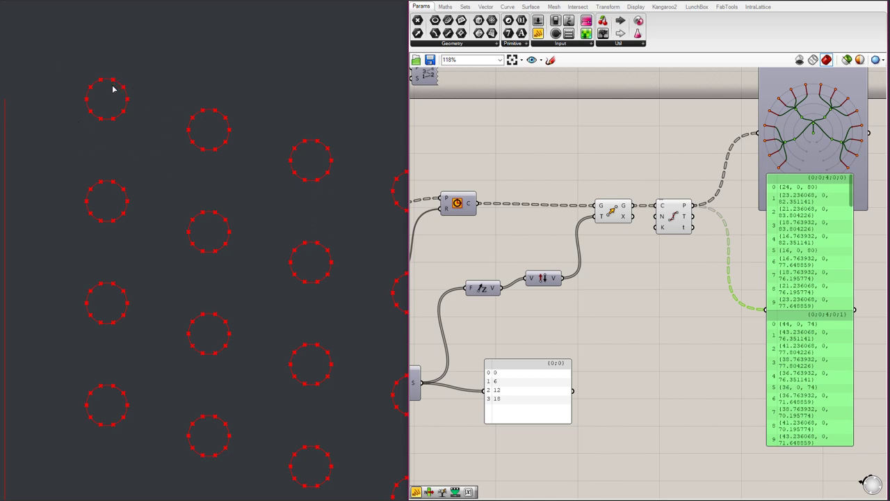
# - Examine the division points on the columns and rows of circles in the Rhino viewport against the panel's branches
pyautogui.scroll(-8, 161, 175)
pyautogui.scroll(12, 278, 178)
pyautogui.scroll(-6, 336, 206)
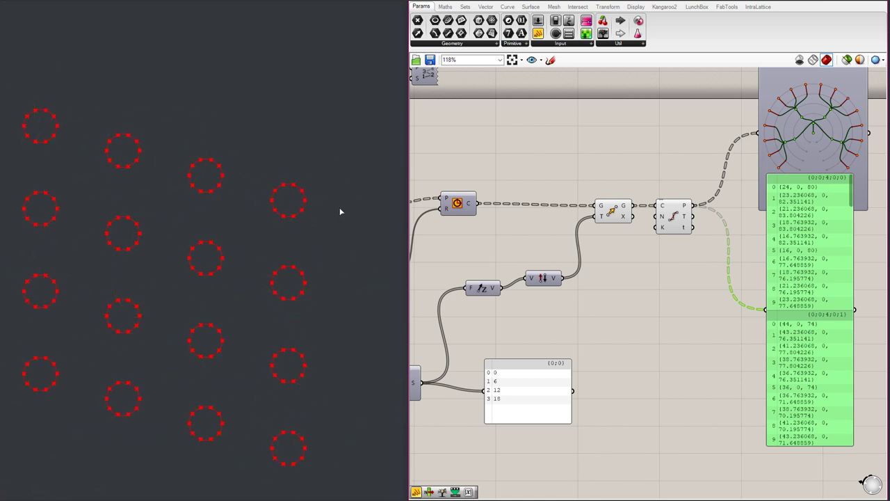
pyautogui.scroll(-2, 341, 212)
pyautogui.scroll(6, 109, 111)
pyautogui.scroll(-2, 113, 209)
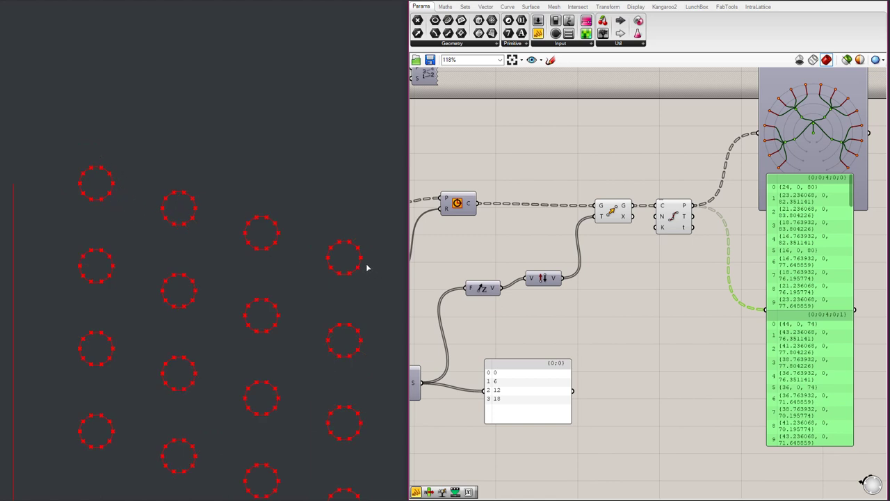
pyautogui.scroll(-2, 132, 175)
pyautogui.scroll(2, 97, 147)
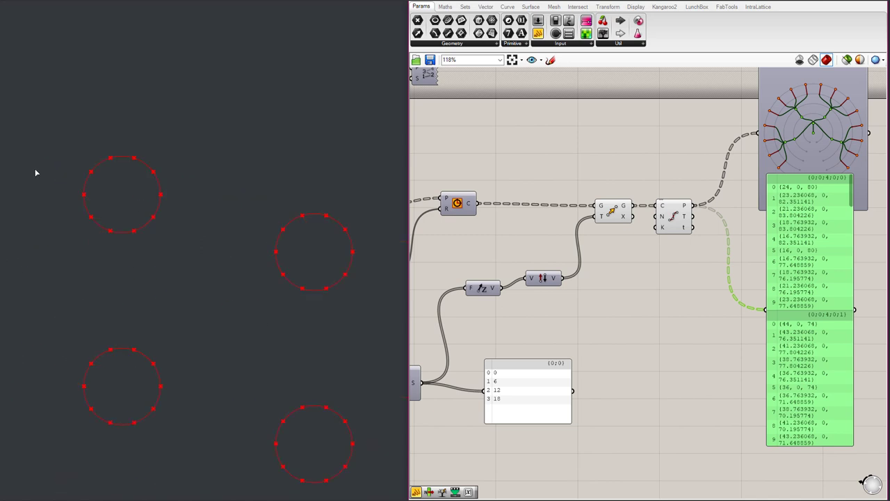
pyautogui.scroll(-5, 318, 273)
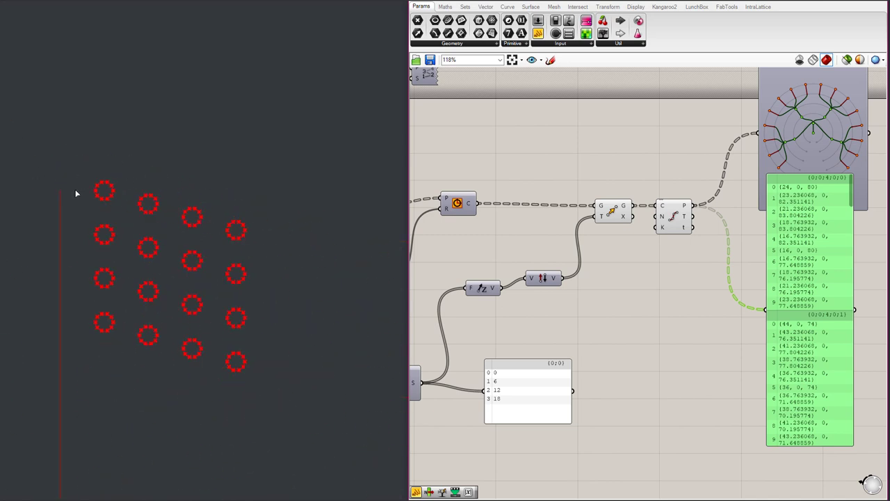
pyautogui.scroll(5, 165, 225)
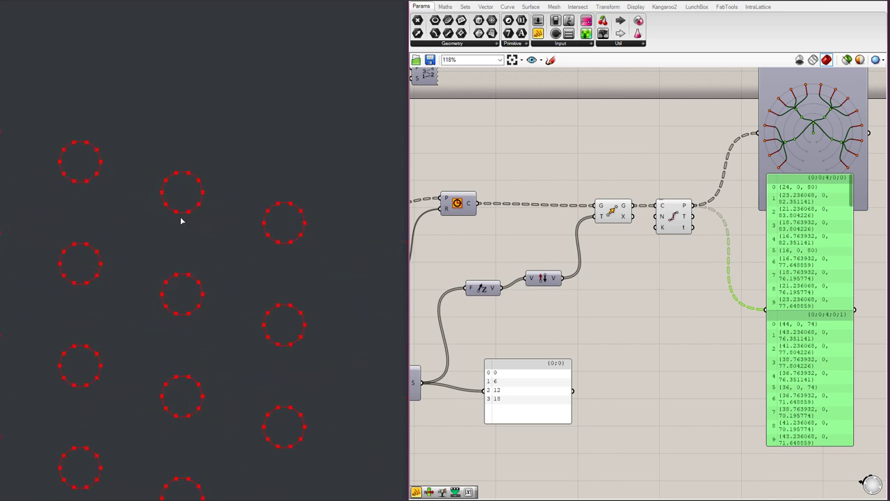
pyautogui.scroll(-3, 181, 184)
pyautogui.scroll(2, 181, 185)
pyautogui.scroll(-2, 198, 178)
pyautogui.scroll(1, 201, 179)
# - Place a List Item component below Divide Curve and connect the division points output to its list input
pyautogui.click(644, 277)
pyautogui.click(465, 6)
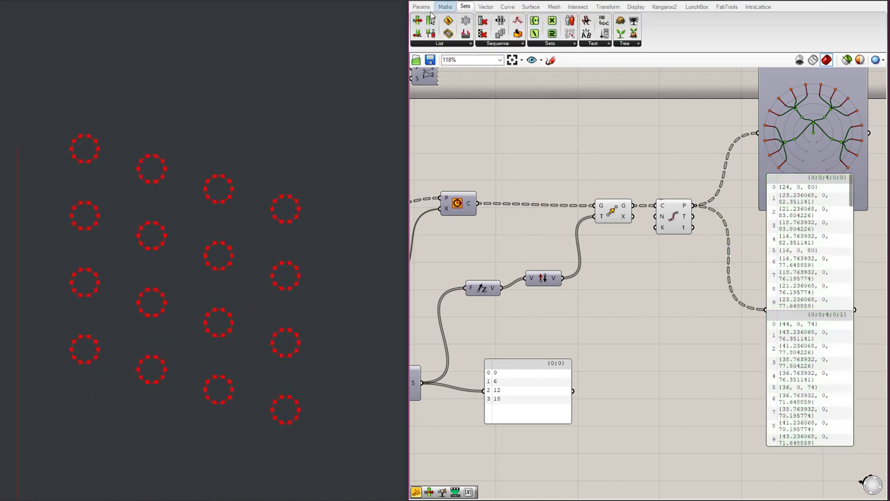
pyautogui.moveTo(417, 20); pyautogui.dragTo(699, 299)
pyautogui.moveTo(693, 206); pyautogui.dragTo(683, 287)
# - Connect List Item's output to the panel in place of the full division points, and check the picked points on the circles
pyautogui.scroll(3, 228, 188)
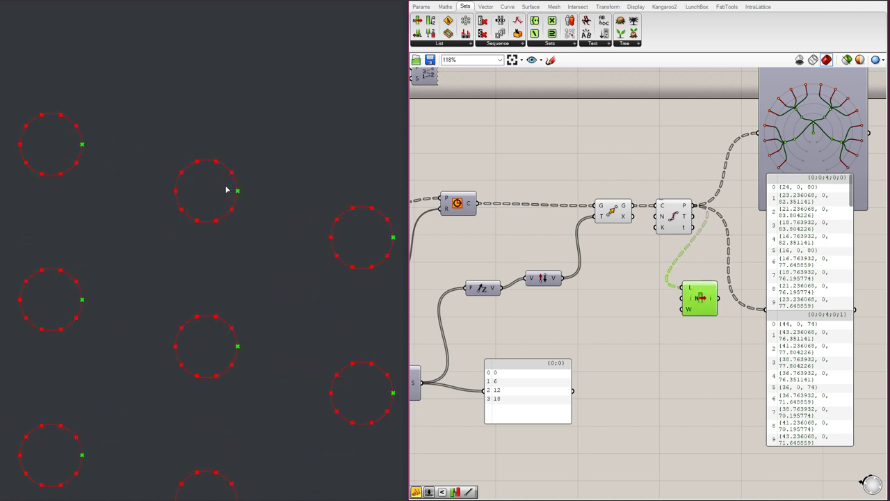
pyautogui.scroll(-2, 226, 189)
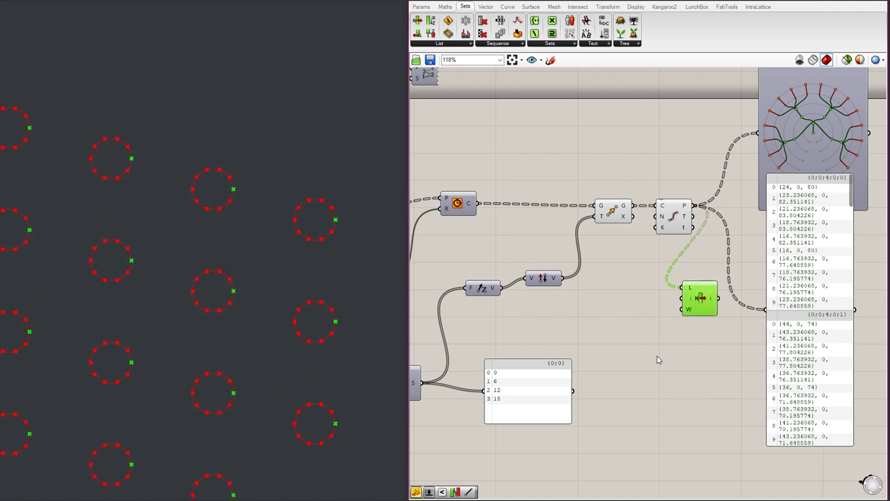
pyautogui.scroll(-2, 629, 326)
pyautogui.scroll(2, 661, 320)
pyautogui.moveTo(674, 302); pyautogui.dragTo(742, 311)
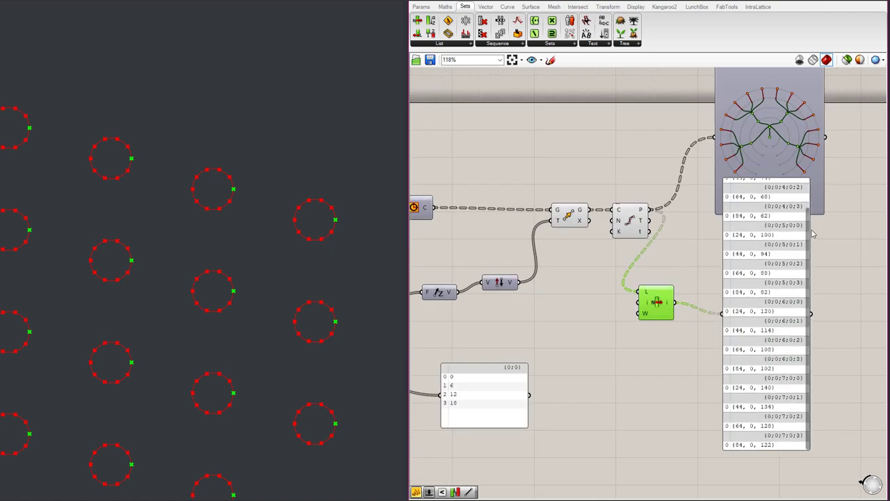
pyautogui.scroll(-3, 607, 271)
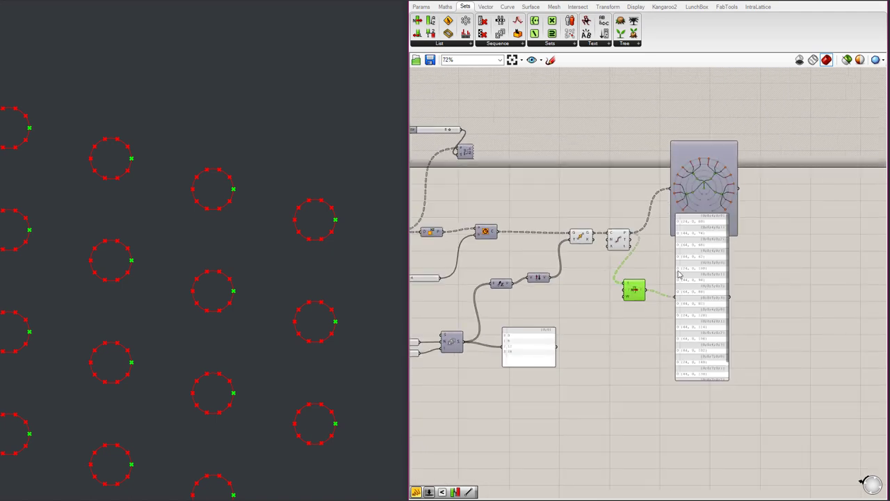
pyautogui.scroll(1, 607, 272)
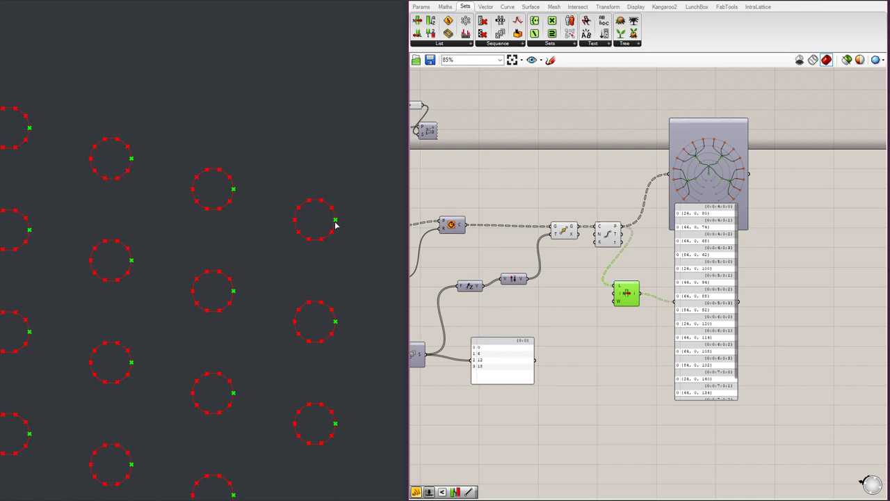
# - Move the panel clear of the Param Viewer and shift List Item closer to the panel
pyautogui.scroll(2, 779, 227)
pyautogui.moveTo(701, 229); pyautogui.dragTo(760, 234)
pyautogui.scroll(1, 795, 240)
pyautogui.scroll(1, 795, 240)
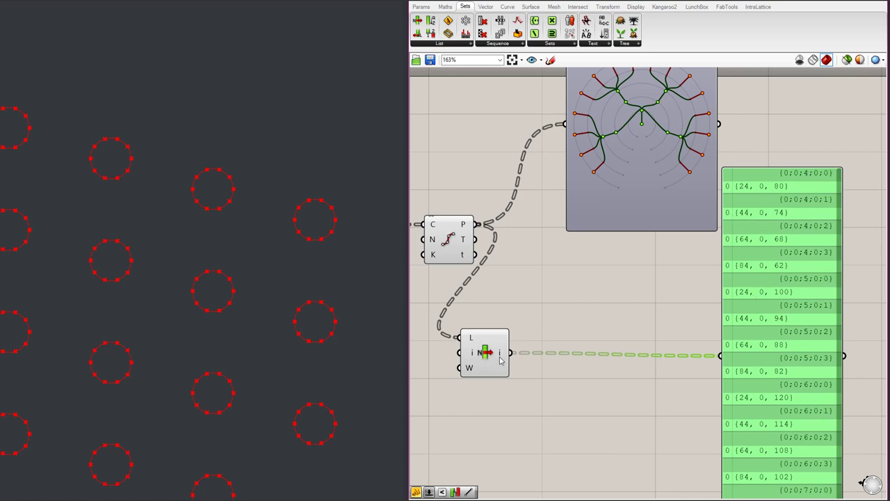
pyautogui.moveTo(499, 359); pyautogui.dragTo(613, 336)
pyautogui.scroll(-5, 613, 336)
# - Examine which division point List Item picks on each circle in the Rhino viewport
pyautogui.scroll(-3, 196, 242)
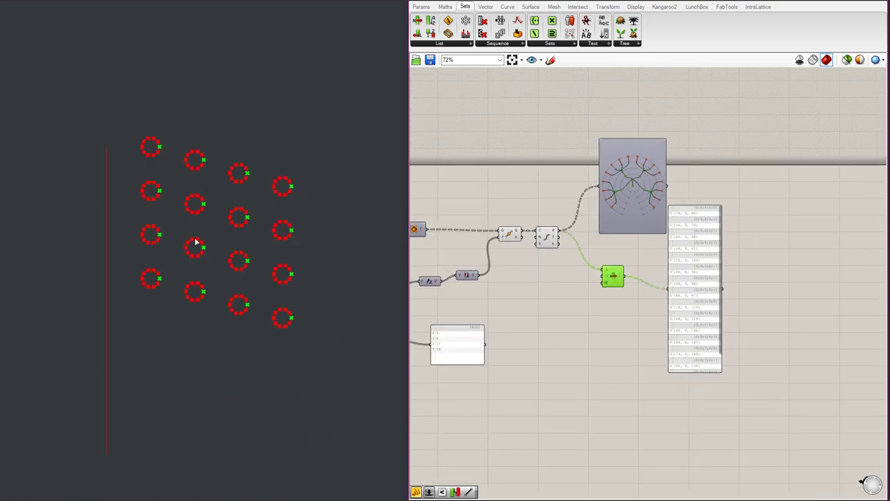
pyautogui.scroll(3, 240, 84)
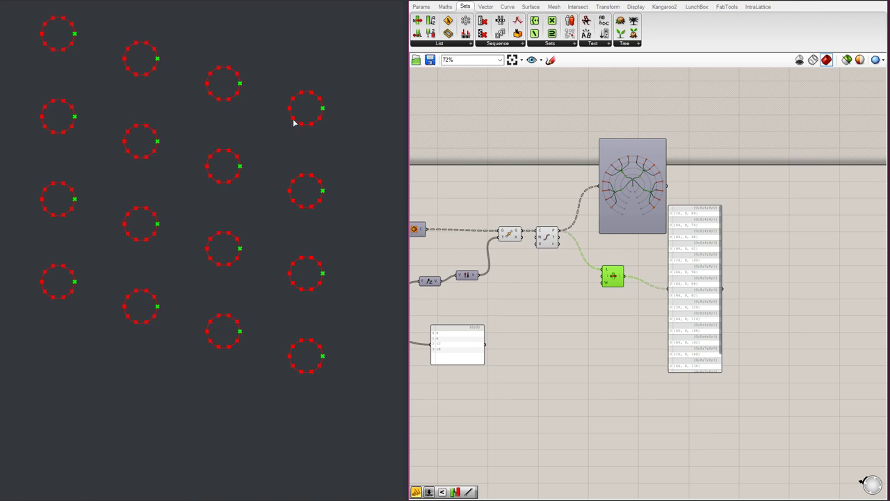
pyautogui.scroll(3, 279, 107)
pyautogui.scroll(-3, 261, 139)
pyautogui.scroll(1, 209, 189)
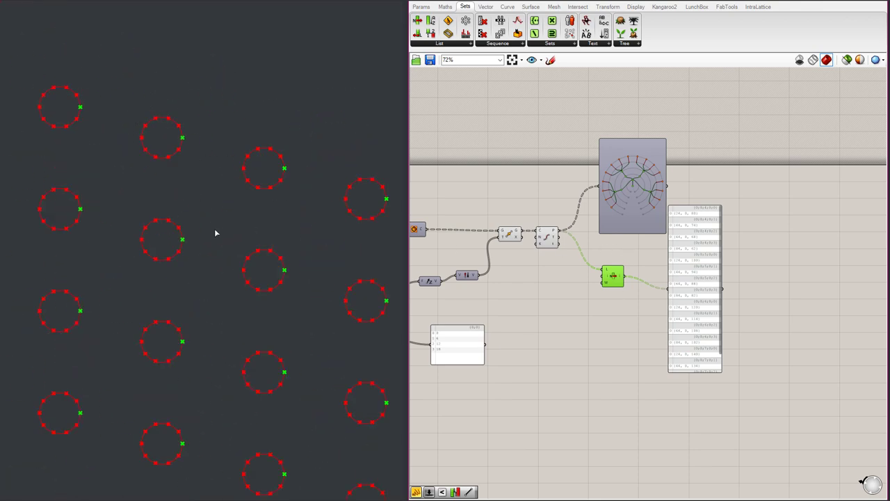
pyautogui.scroll(-2, 232, 226)
pyautogui.scroll(2, 295, 255)
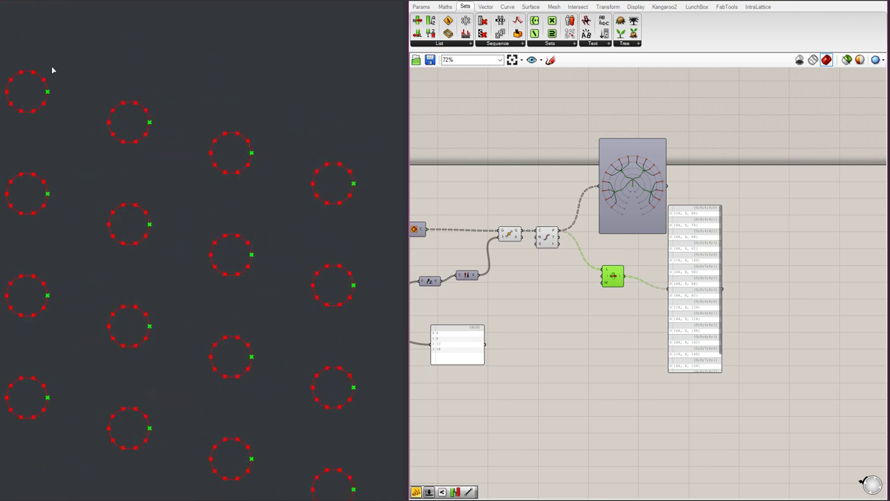
pyautogui.scroll(5, 617, 284)
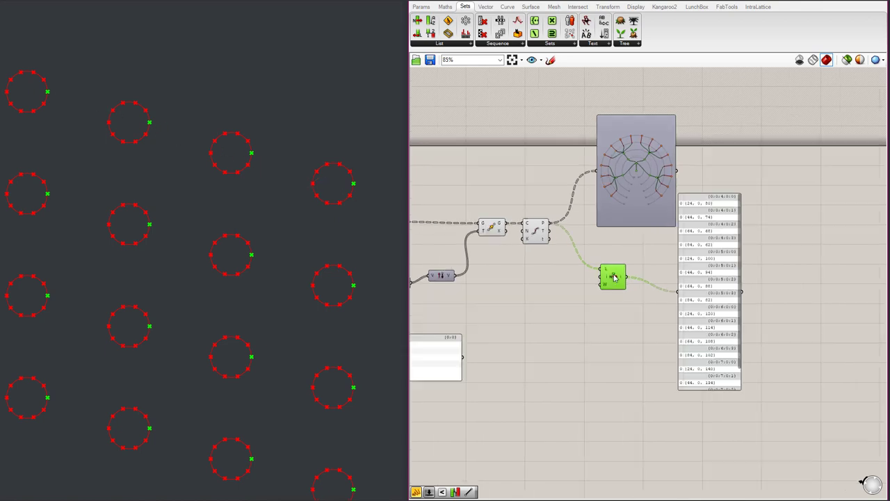
# - Copy an existing number slider next to List Item, connect it to the index input and set it to 2
pyautogui.click(618, 284)
pyautogui.scroll(-3, 618, 285)
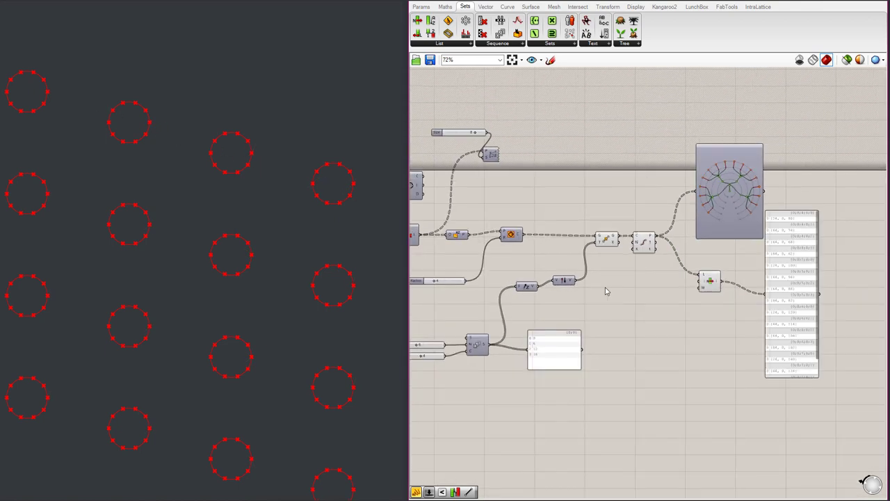
pyautogui.scroll(2, 621, 285)
pyautogui.scroll(-4, 612, 209)
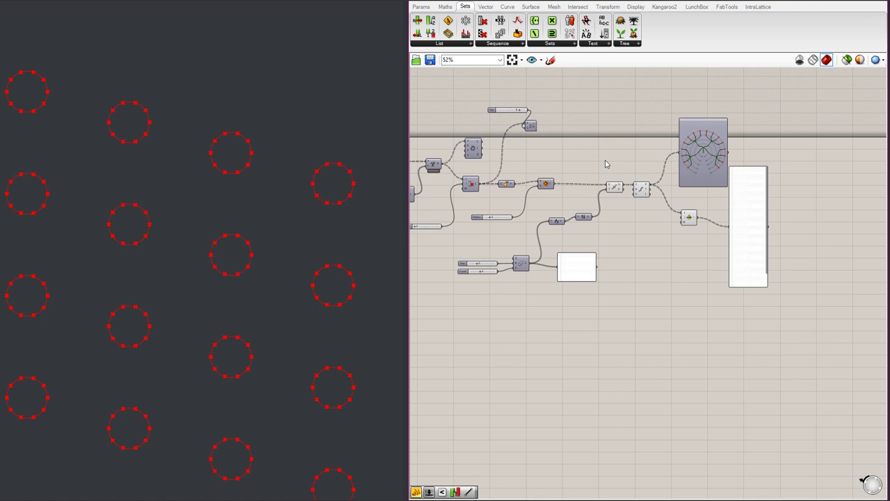
pyautogui.click(496, 113)
pyautogui.keyDown('alt'); pyautogui.moveTo(497, 112); pyautogui.dragTo(710, 221); pyautogui.keyUp('alt')
pyautogui.scroll(4, 663, 215)
pyautogui.scroll(2, 673, 217)
pyautogui.click(736, 222)
pyautogui.moveTo(655, 246); pyautogui.dragTo(619, 249)
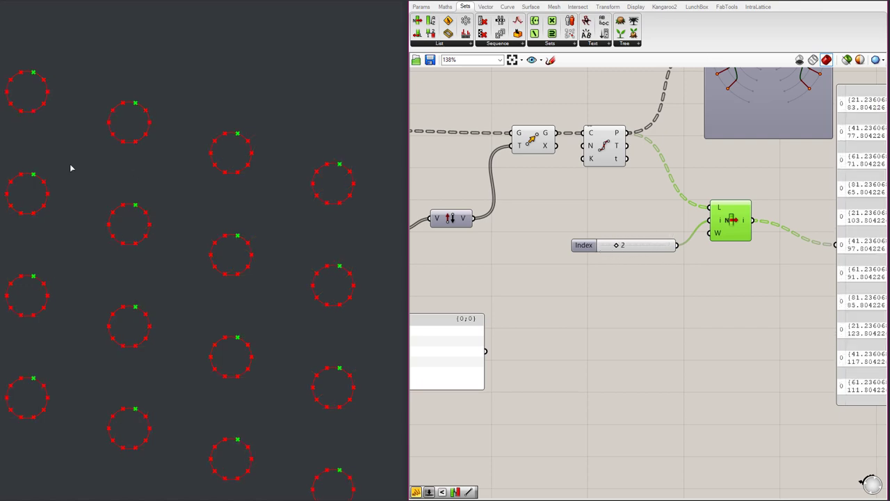
# - Compare the index 2 points picked on the circles with the branch coordinates listed in the panel
pyautogui.scroll(-3, 134, 158)
pyautogui.scroll(-3, 694, 214)
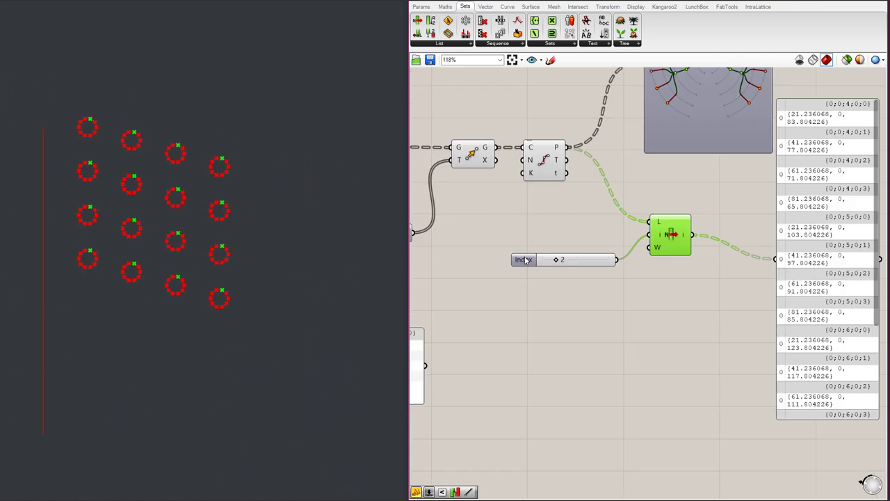
pyautogui.scroll(4, 672, 218)
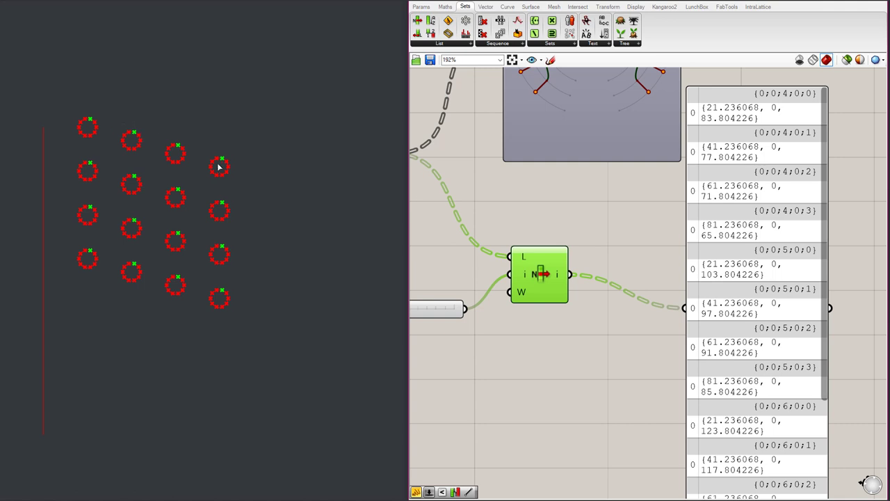
pyautogui.scroll(4, 218, 167)
pyautogui.scroll(-4, 335, 189)
pyautogui.scroll(6, 150, 164)
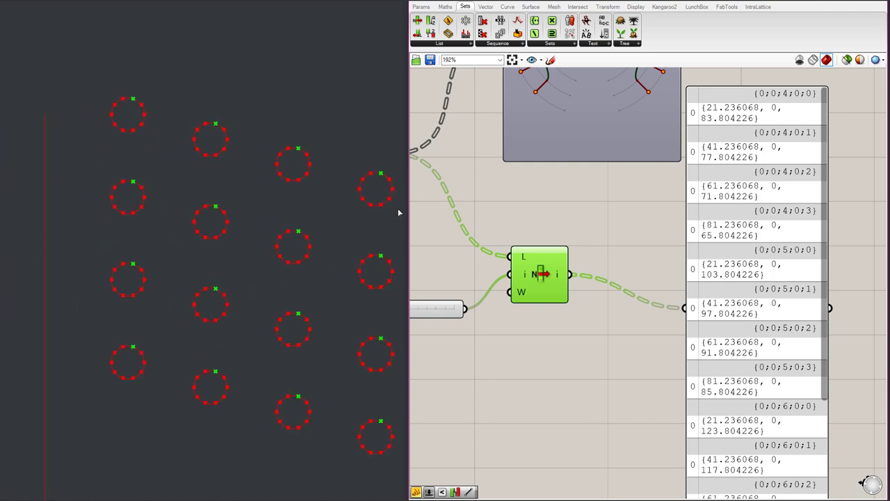
pyautogui.scroll(-2, 107, 143)
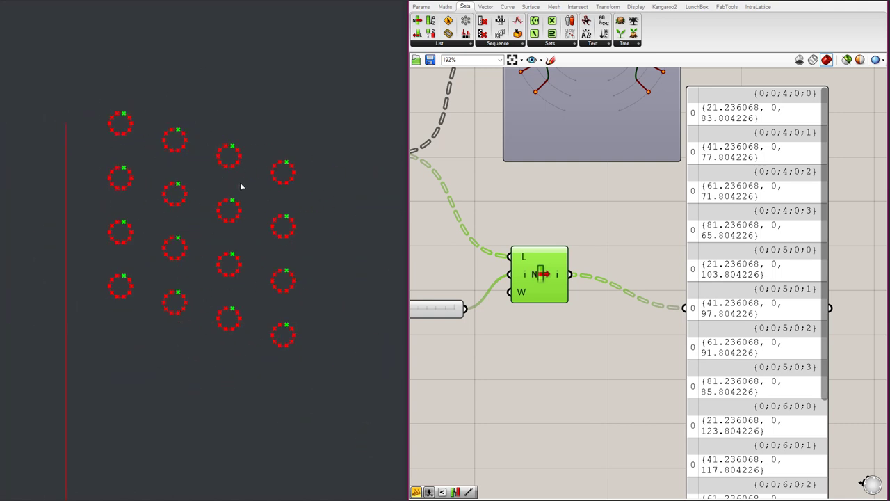
# - Add a Shift Paths component between List Item and the panel, wiring List Item's output through it into the panel
pyautogui.scroll(1, 242, 187)
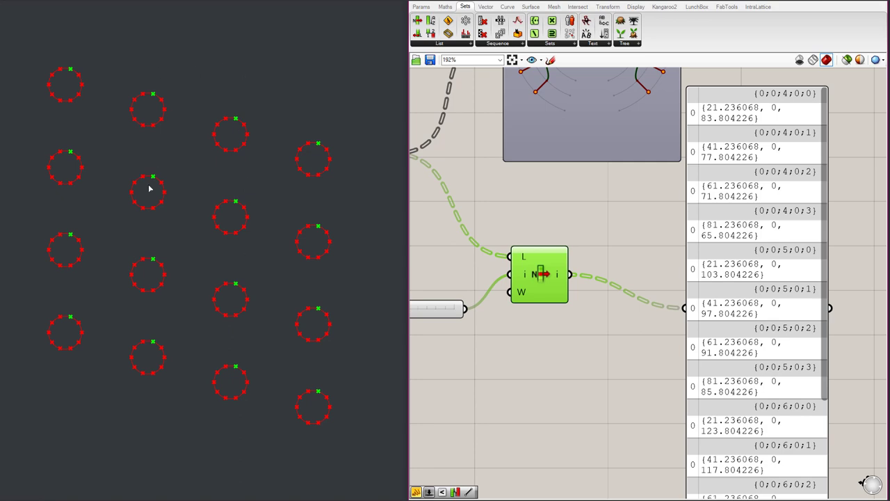
pyautogui.scroll(-3, 554, 286)
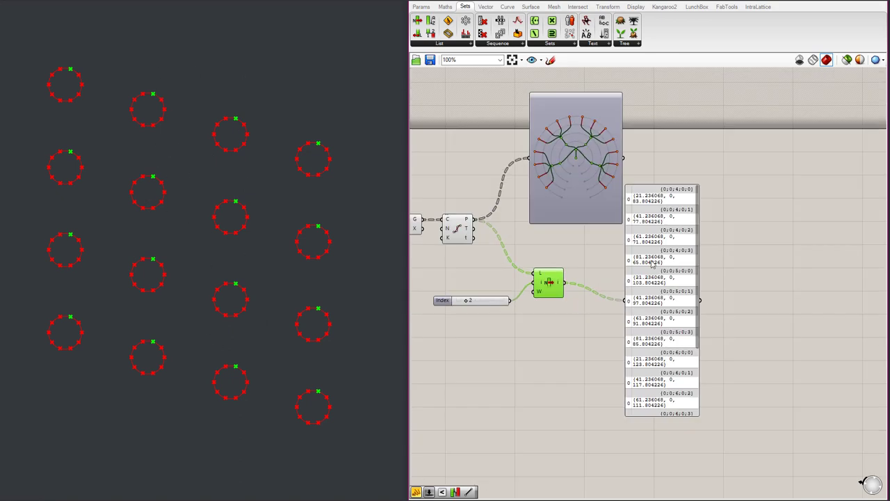
pyautogui.click(629, 44)
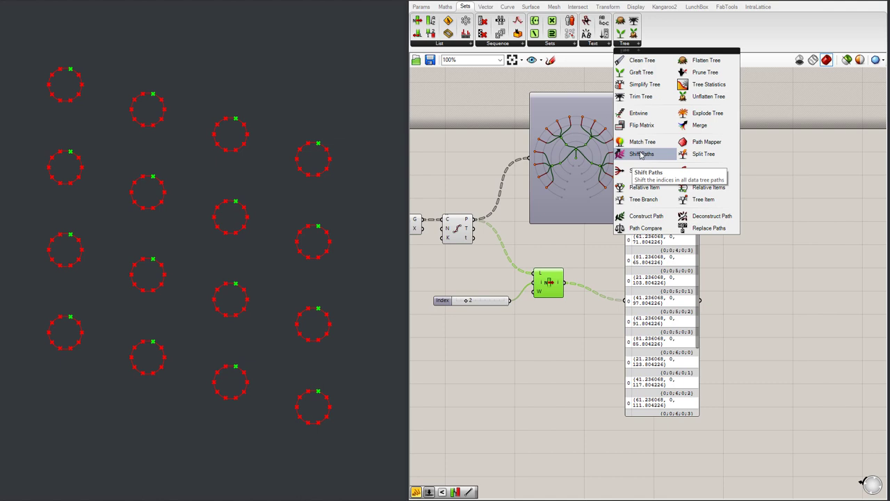
pyautogui.click(641, 154)
pyautogui.click(590, 258)
pyautogui.scroll(2, 595, 263)
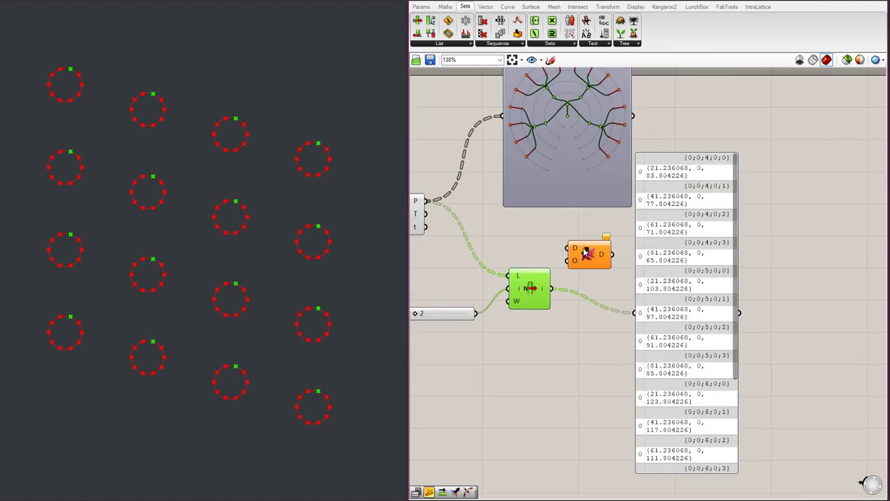
pyautogui.moveTo(588, 254); pyautogui.dragTo(774, 255)
pyautogui.moveTo(673, 242); pyautogui.dragTo(686, 242, button='right')
pyautogui.scroll(1, 653, 233)
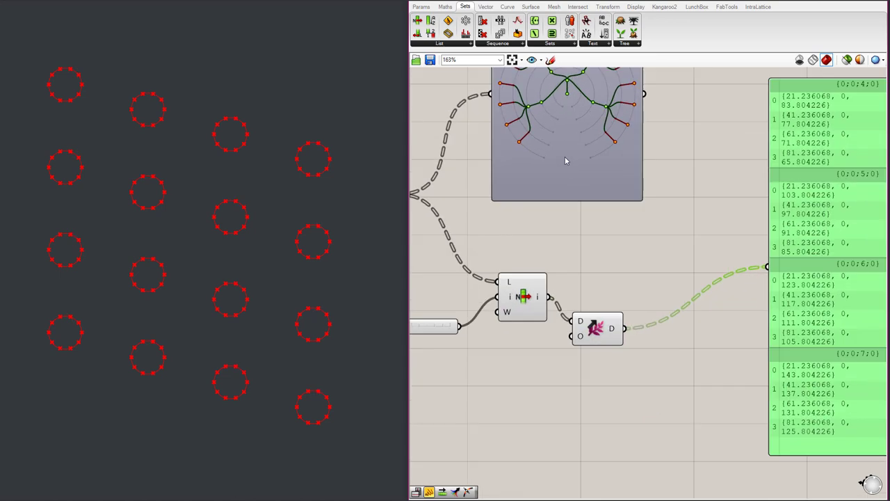
# - Move the Param Viewer farther along the canvas, above the Shift Paths component and the panel
pyautogui.moveTo(564, 157); pyautogui.dragTo(633, 189)
pyautogui.scroll(-1, 633, 187)
pyautogui.moveTo(634, 132); pyautogui.dragTo(639, 165, button='right')
pyautogui.moveTo(638, 165); pyautogui.dragTo(659, 134)
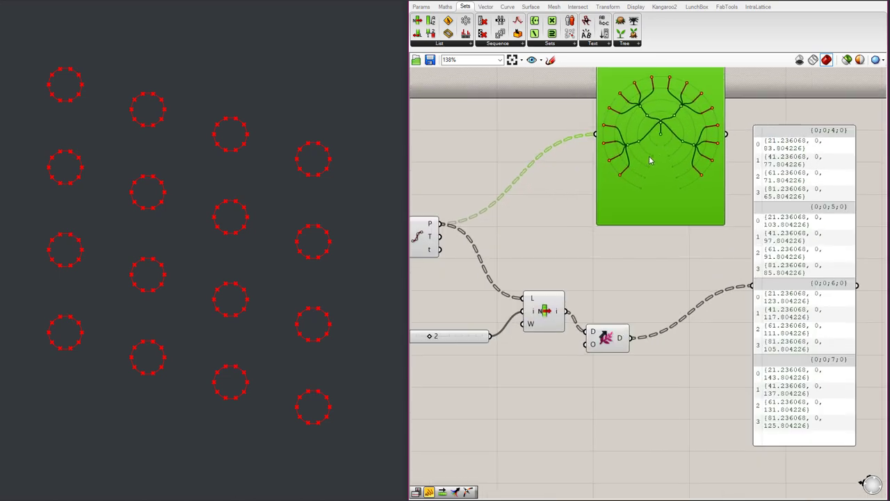
# - Copy the Param Viewer and feed the copy alternately from Shift Paths and List Item, ending on the Shift Paths output
pyautogui.keyDown('alt'); pyautogui.moveTo(663, 184); pyautogui.dragTo(735, 371); pyautogui.keyUp('alt')
pyautogui.moveTo(632, 339); pyautogui.dragTo(669, 322)
pyautogui.scroll(2, 755, 296)
pyautogui.scroll(-3, 648, 276)
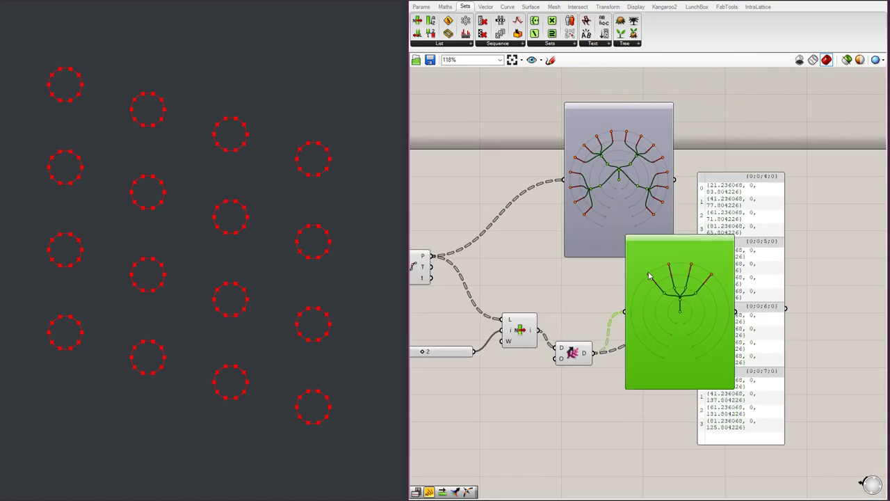
pyautogui.moveTo(539, 329); pyautogui.dragTo(674, 266)
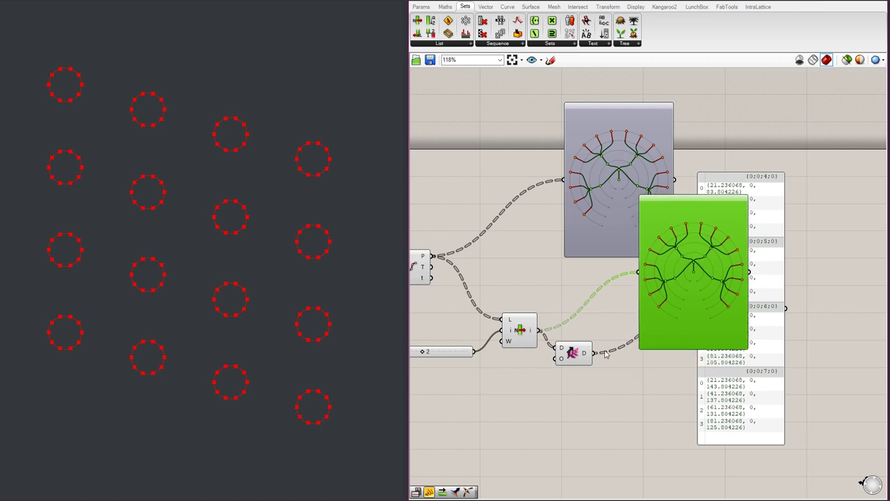
pyautogui.moveTo(593, 352); pyautogui.dragTo(658, 278)
# - Compare the original Param Viewer's branch structure with the shifted one in the copied viewer
pyautogui.scroll(3, 677, 276)
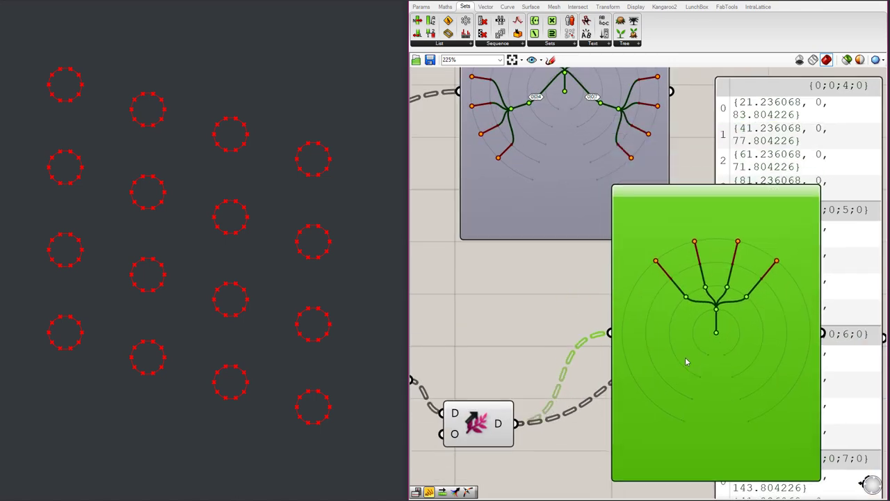
pyautogui.moveTo(685, 357); pyautogui.dragTo(627, 419)
pyautogui.scroll(-3, 637, 318)
pyautogui.scroll(3, 655, 324)
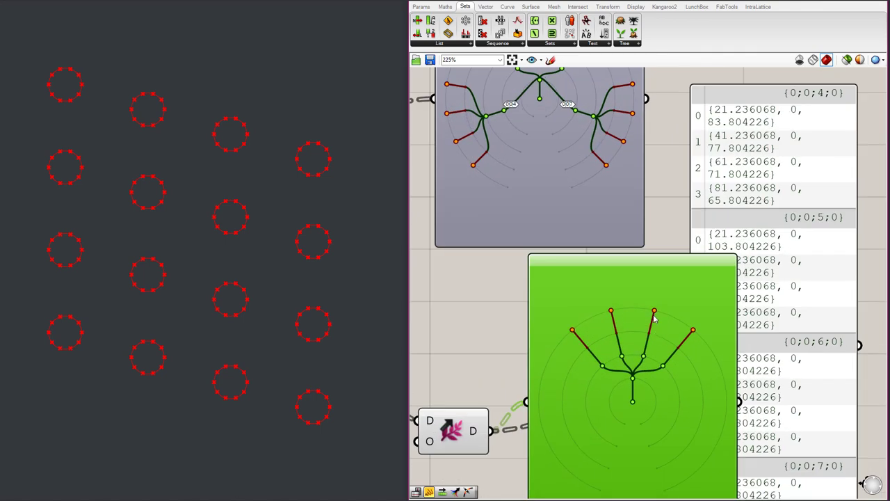
pyautogui.scroll(1, 651, 185)
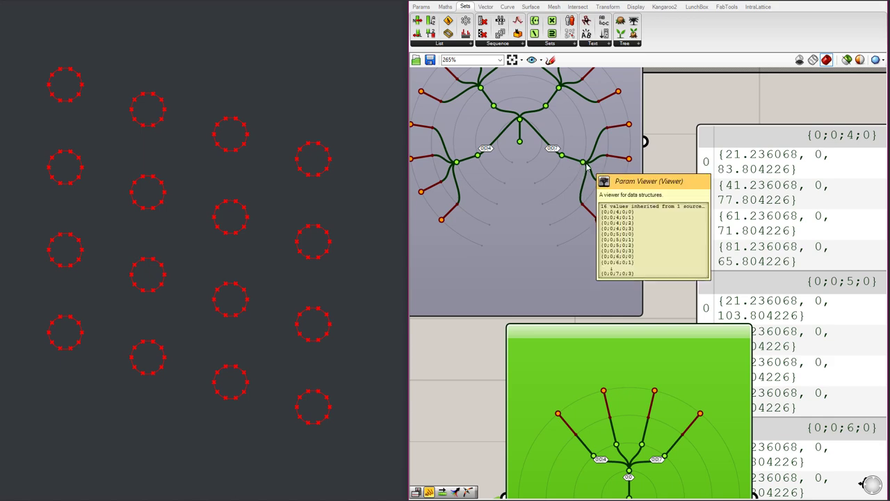
pyautogui.scroll(-2, 632, 190)
pyautogui.scroll(2, 638, 373)
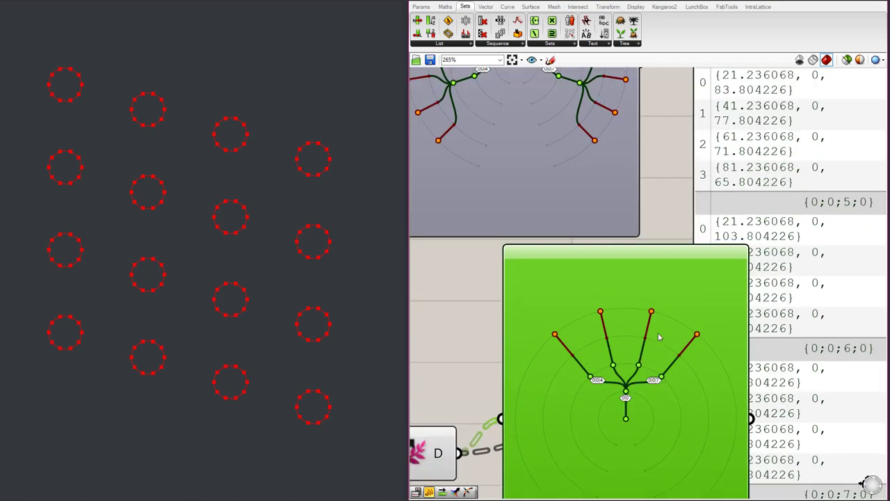
pyautogui.scroll(-2, 654, 322)
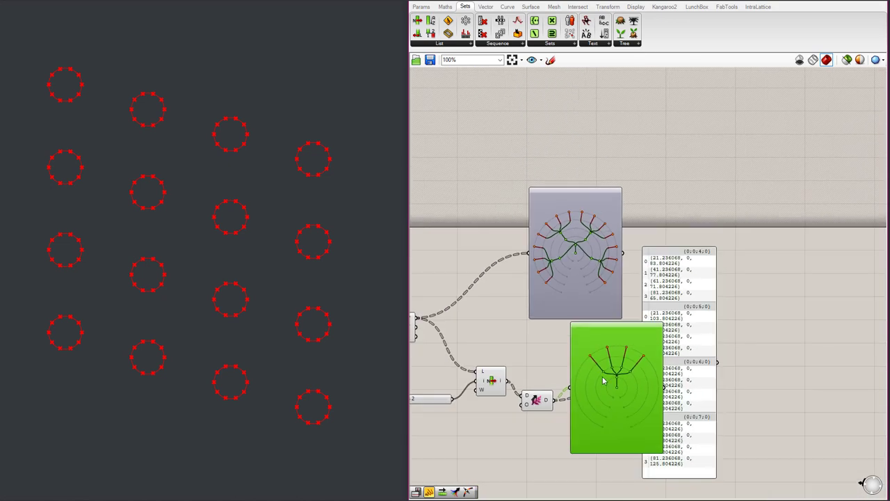
pyautogui.scroll(1, 659, 342)
pyautogui.scroll(-2, 659, 343)
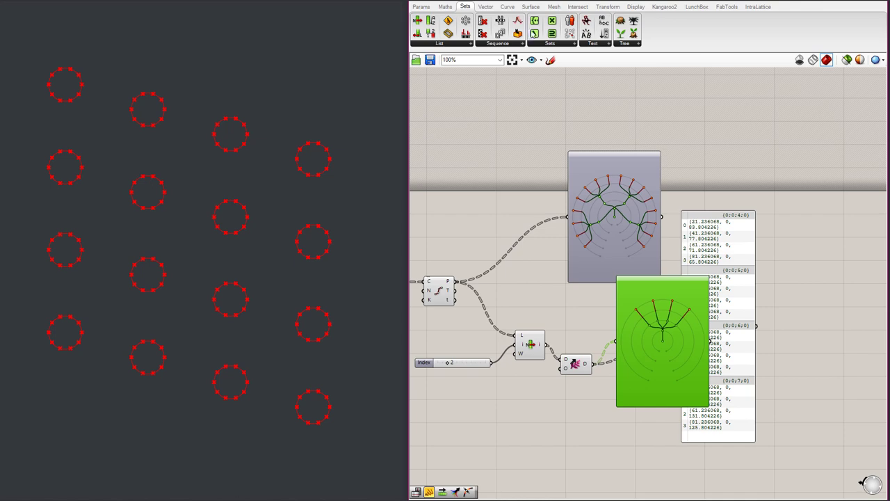
# - Add an Interpolate curve component beside Shift Paths and connect the shifted points to its vertices input
pyautogui.click(508, 7)
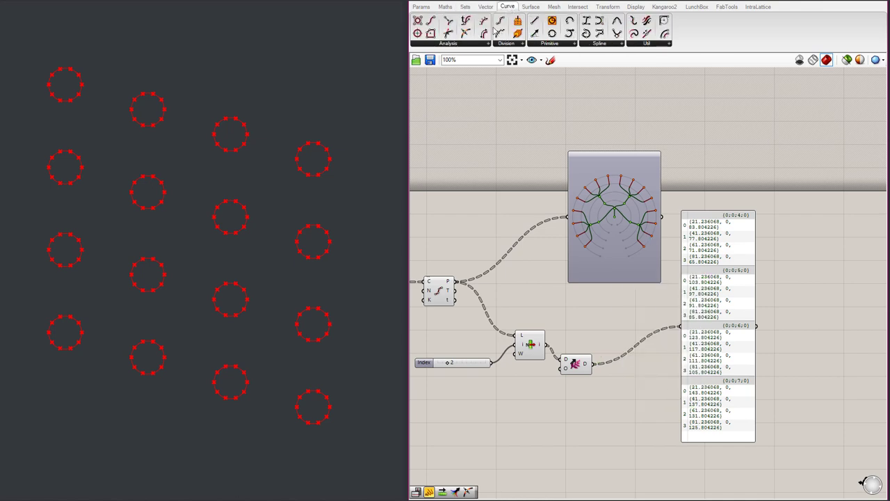
pyautogui.click(576, 44)
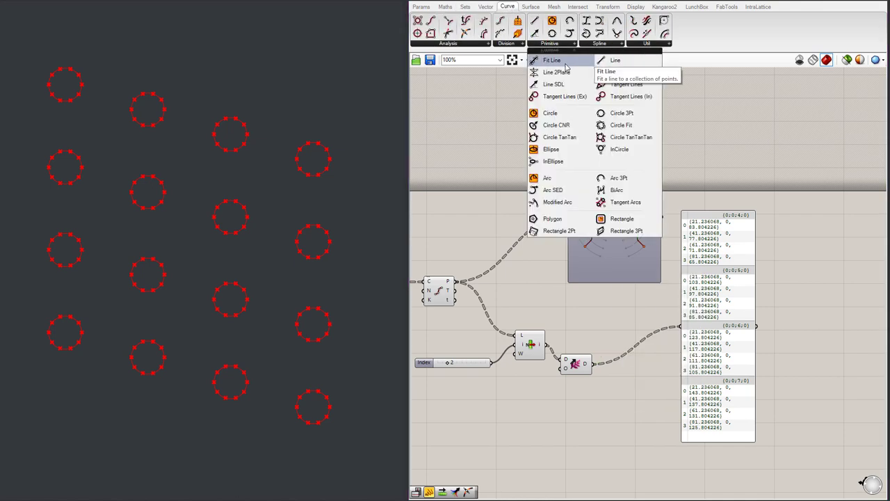
pyautogui.click(596, 44)
pyautogui.moveTo(692, 61); pyautogui.dragTo(644, 395)
pyautogui.moveTo(587, 363); pyautogui.dragTo(629, 379)
pyautogui.moveTo(647, 410); pyautogui.dragTo(645, 372)
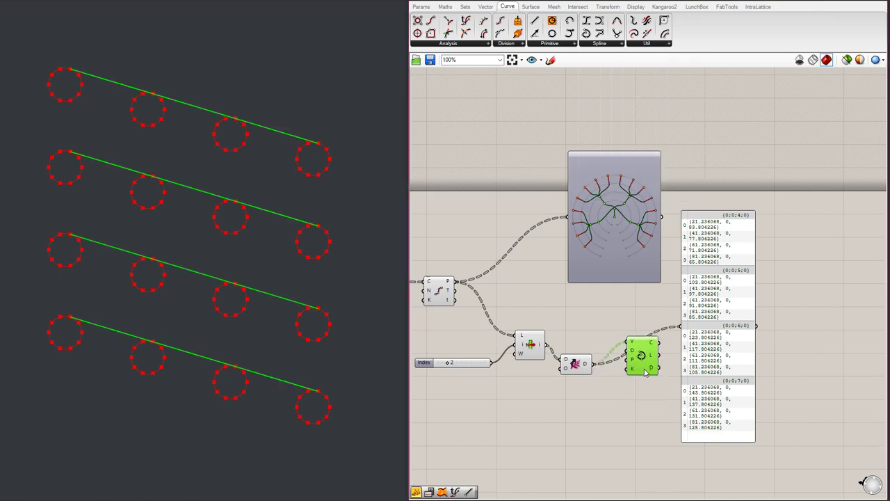
# - Examine the interpolated curves through the circles' index 2 points in the Rhino viewport
pyautogui.moveTo(692, 383); pyautogui.dragTo(723, 367, button='right')
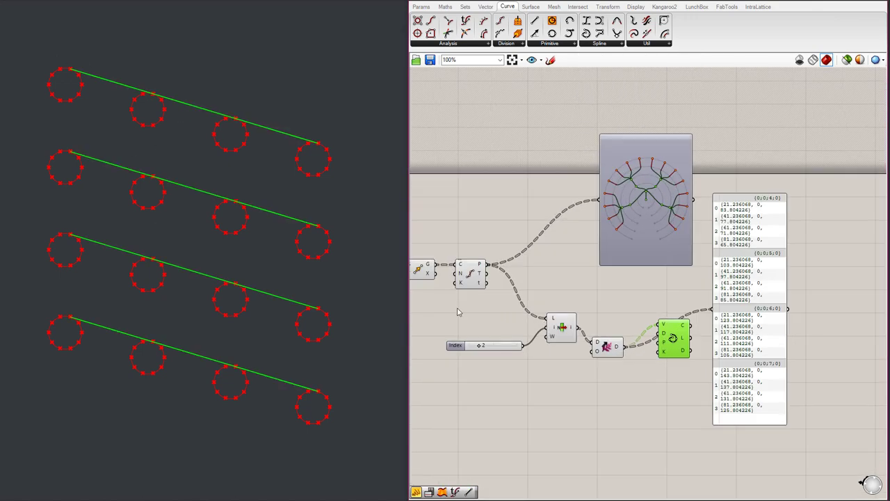
pyautogui.moveTo(443, 309); pyautogui.dragTo(606, 304)
pyautogui.scroll(3, 495, 329)
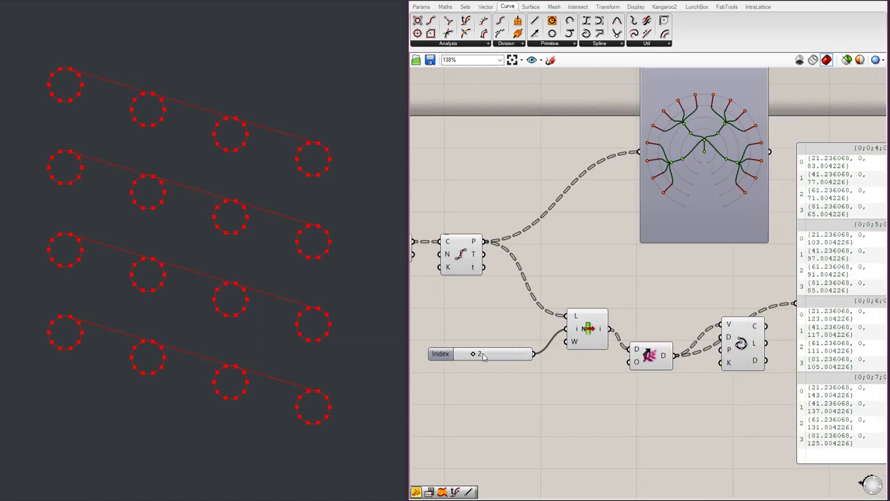
pyautogui.moveTo(478, 356)
pyautogui.mouseDown()
pyautogui.moveTo(466, 355)
pyautogui.moveTo(521, 355)
pyautogui.moveTo(451, 355)
pyautogui.moveTo(537, 356)
pyautogui.moveTo(473, 355)
pyautogui.mouseUp()
pyautogui.scroll(3, 336, 196)
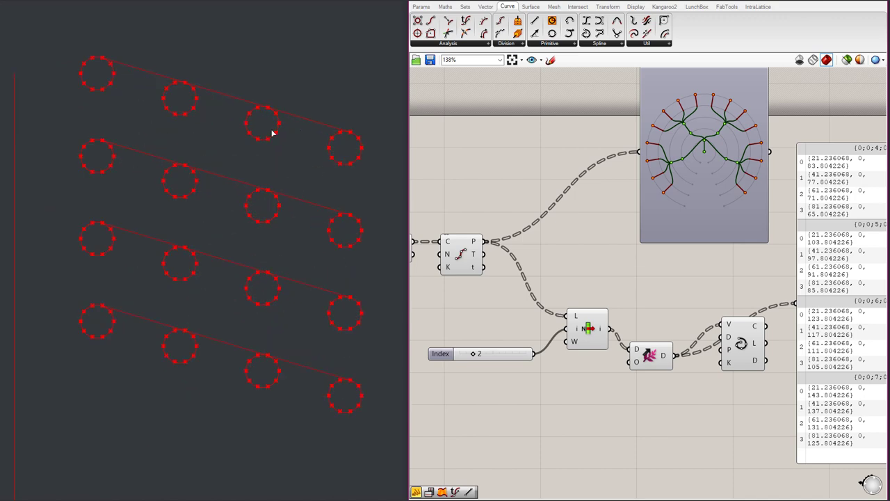
pyautogui.scroll(-3, 294, 250)
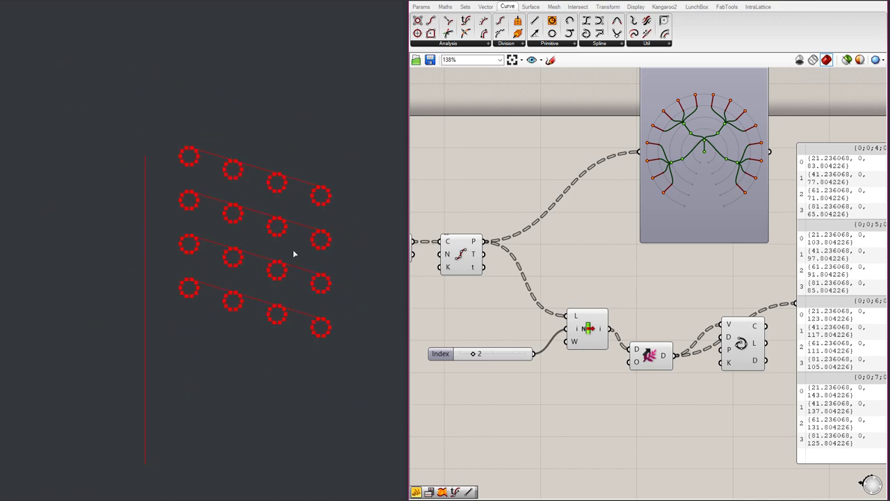
# - Move the Param Viewer closer to Divide Curve and inspect the division points' tree structure in it
pyautogui.scroll(-2, 647, 292)
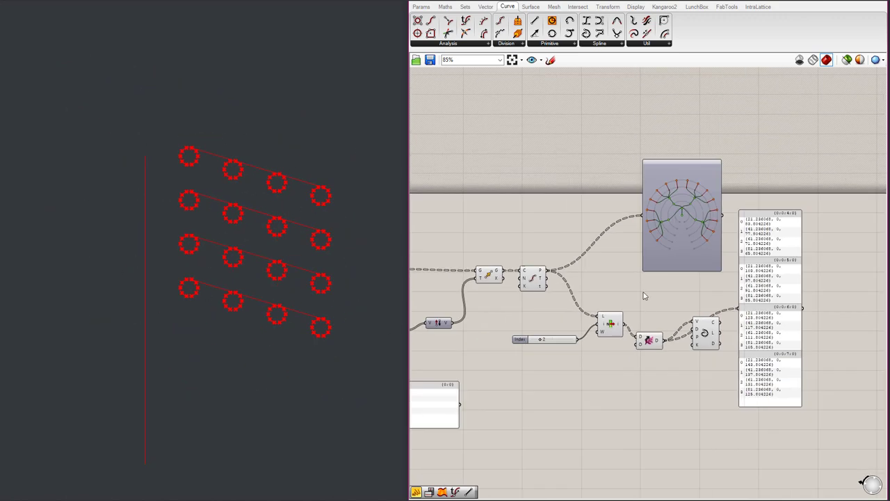
pyautogui.scroll(2, 647, 292)
pyautogui.moveTo(703, 259); pyautogui.dragTo(686, 263)
pyautogui.scroll(-1, 687, 262)
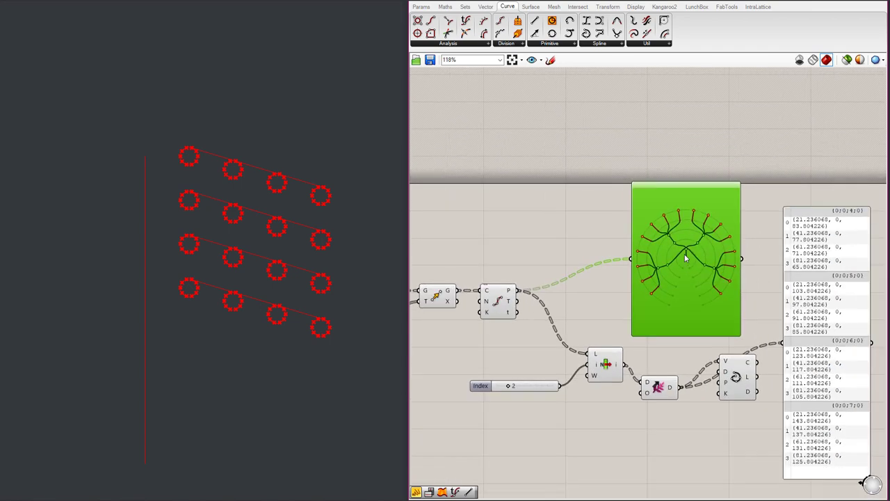
pyautogui.scroll(2, 683, 256)
pyautogui.scroll(-1, 702, 270)
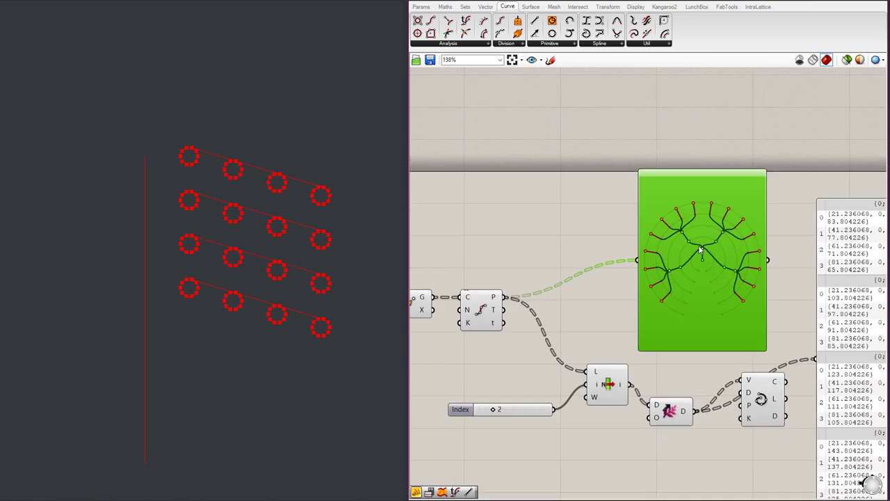
pyautogui.scroll(1, 699, 252)
pyautogui.scroll(-4, 701, 245)
pyautogui.scroll(2, 702, 279)
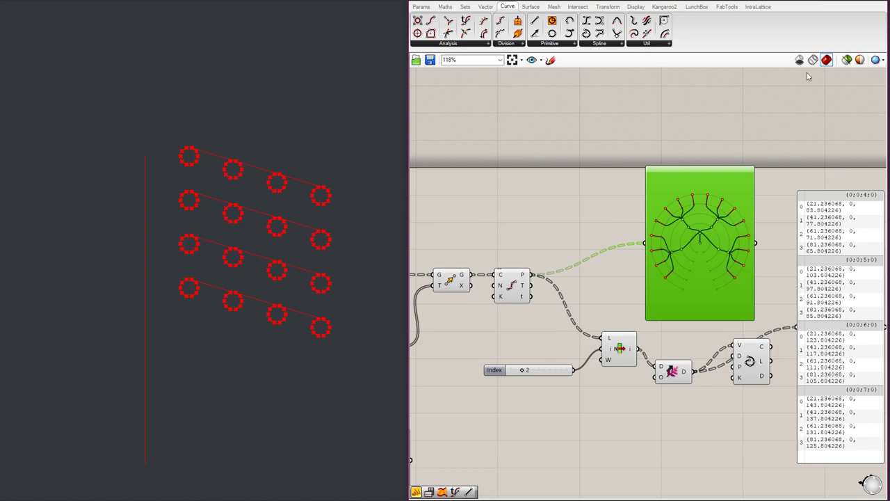